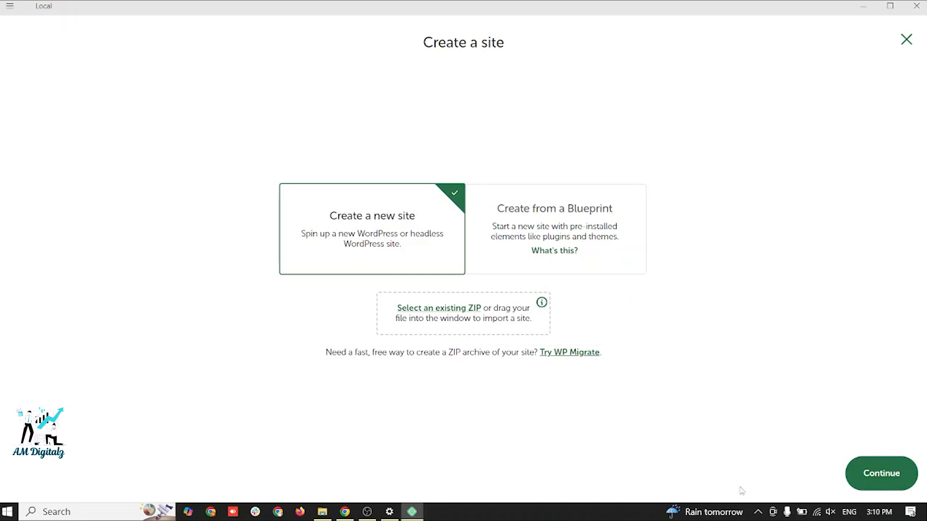
- Create a new site in Local, enter the owner's first name as its name, and keep the Preferred environment
click(882, 487)
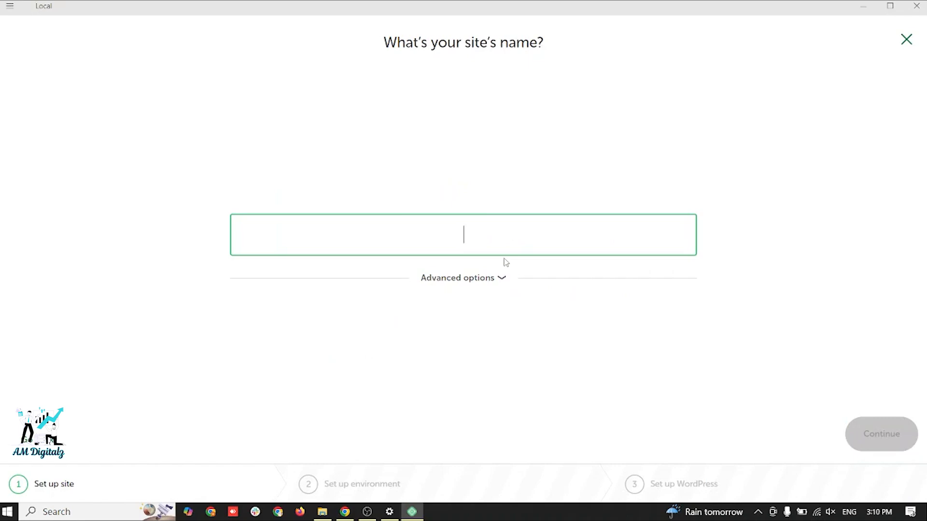
text(a)
key(BackSpace)
text(Asim)
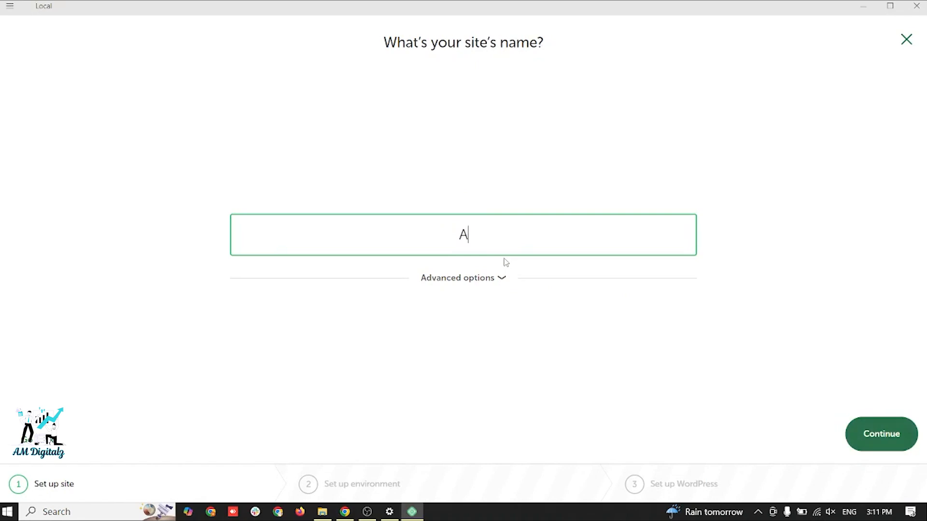
click(859, 432)
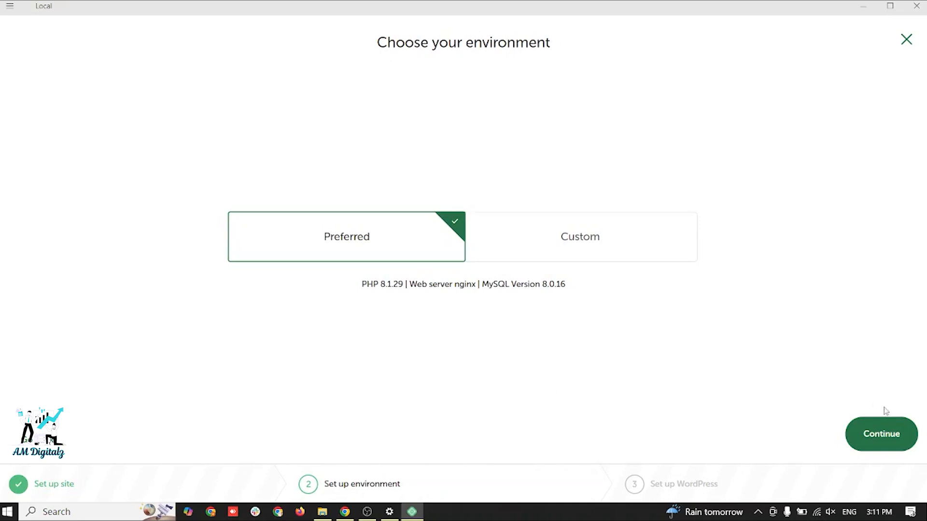
click(882, 433)
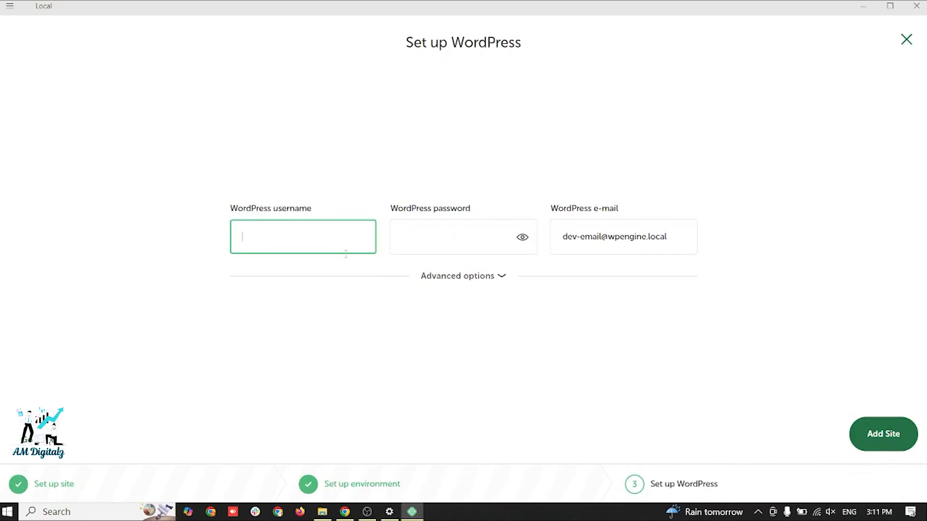
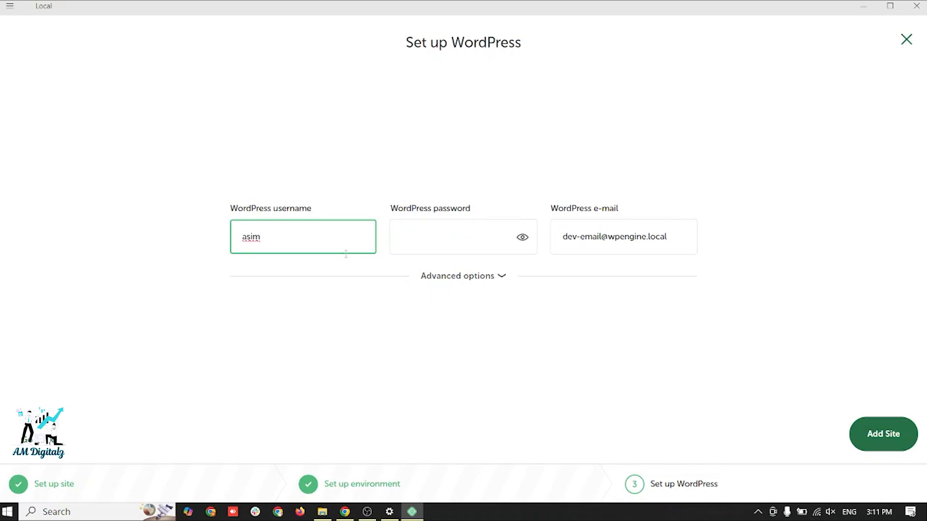
- Enter the WordPress username and password for the new site and add the site
key(Tab)
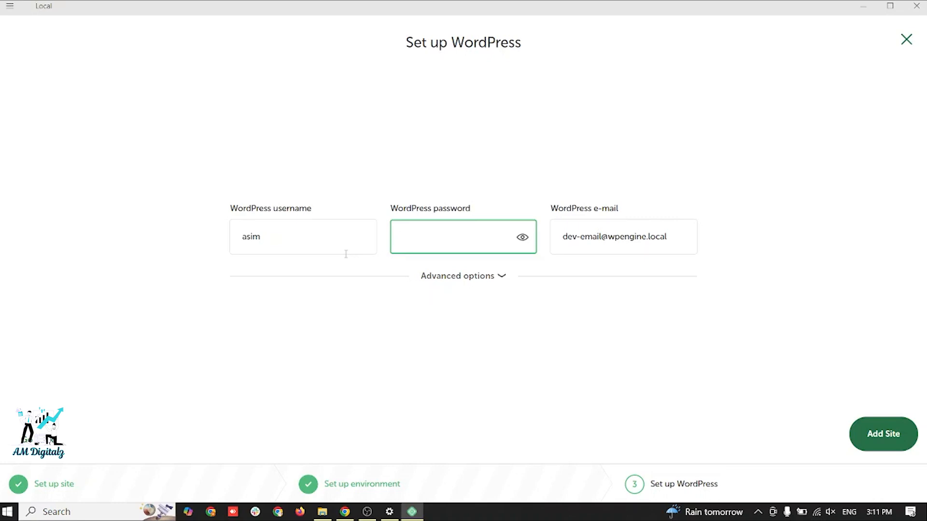
click(881, 440)
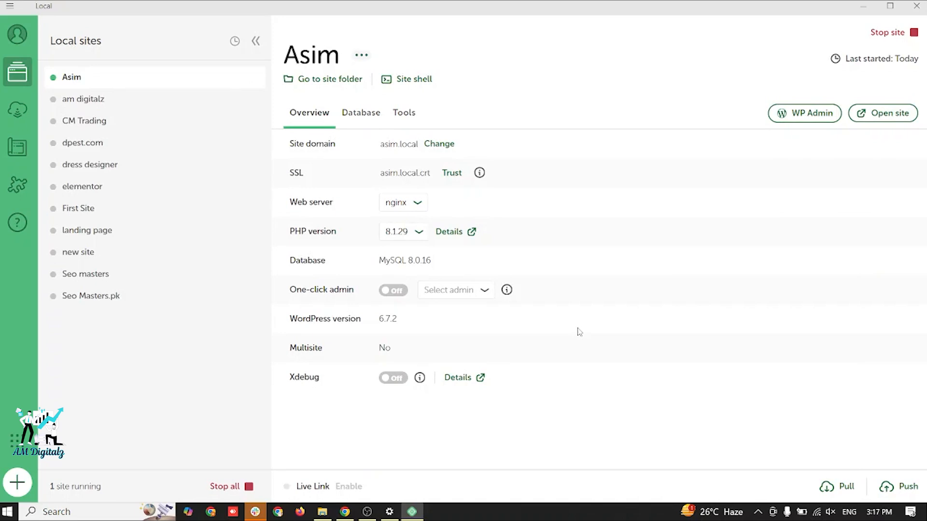
- Copy the new site's domain from its overview and open it in Chrome
mouse_move(56, 83)
drag(382, 144, 418, 144)
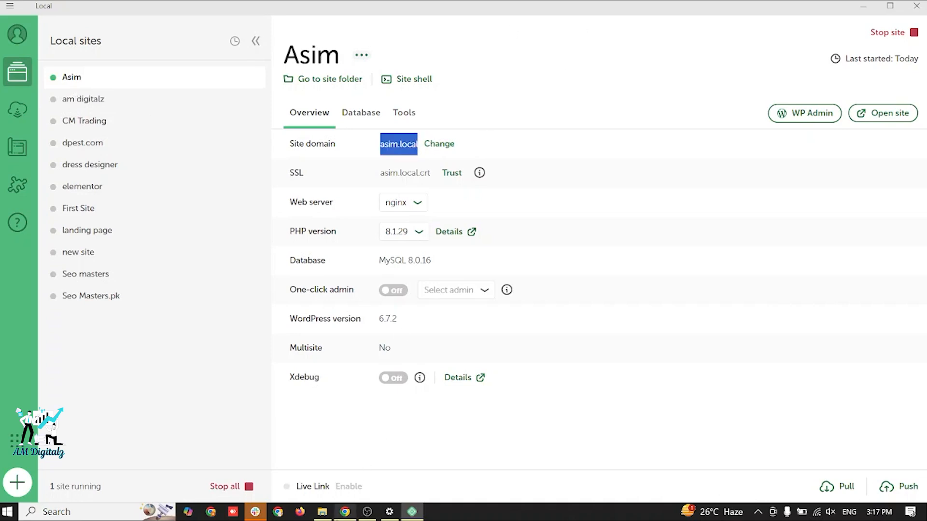
click(345, 512)
drag(194, 35, 518, 36)
key(BackSpace)
key(Return)
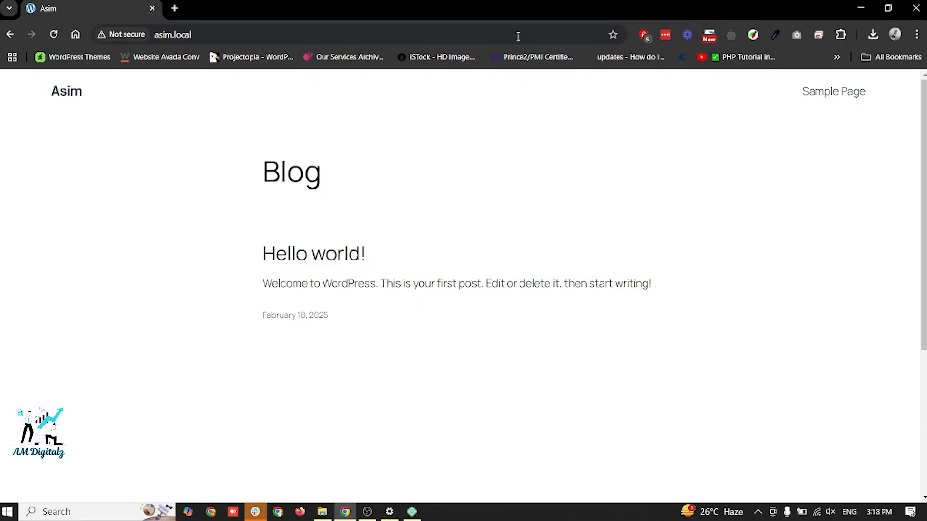
- Look through the new site's front page from the header down to the footer
scroll(512, 310, down, 5)
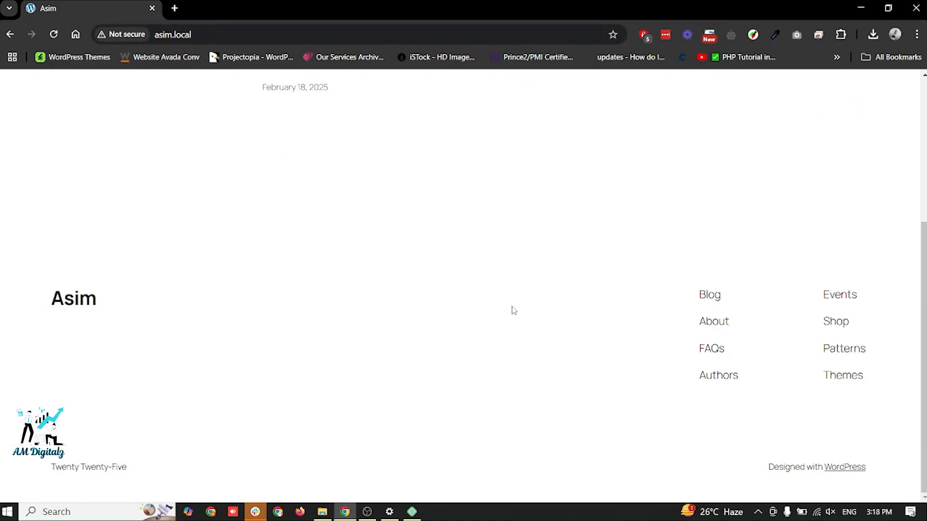
click(412, 512)
click(340, 512)
scroll(460, 168, up, 5)
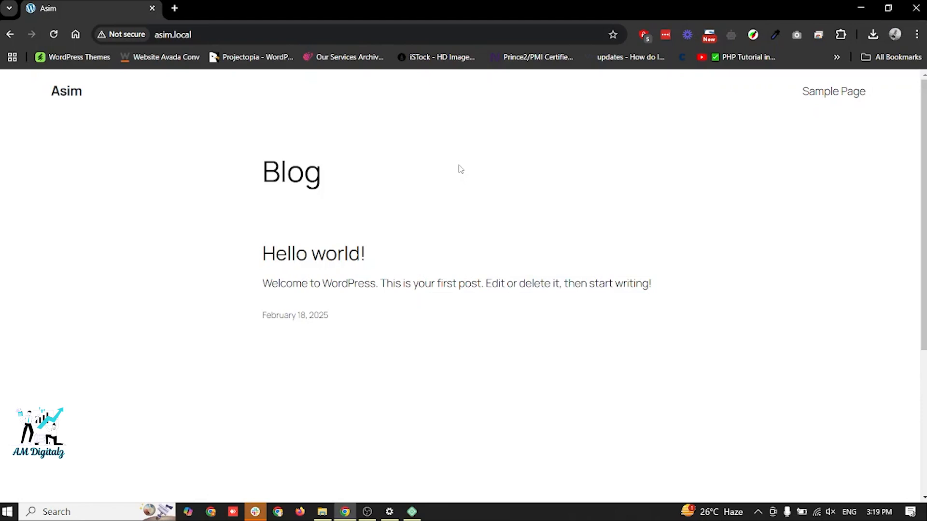
- Open the WordPress login page by adding /wp-admin to the site's address
click(402, 38)
click(402, 39)
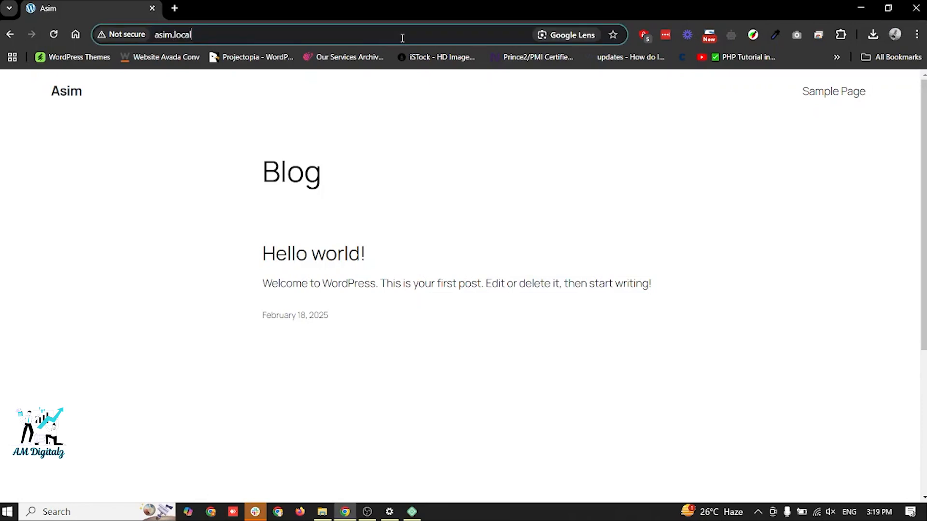
text(/)
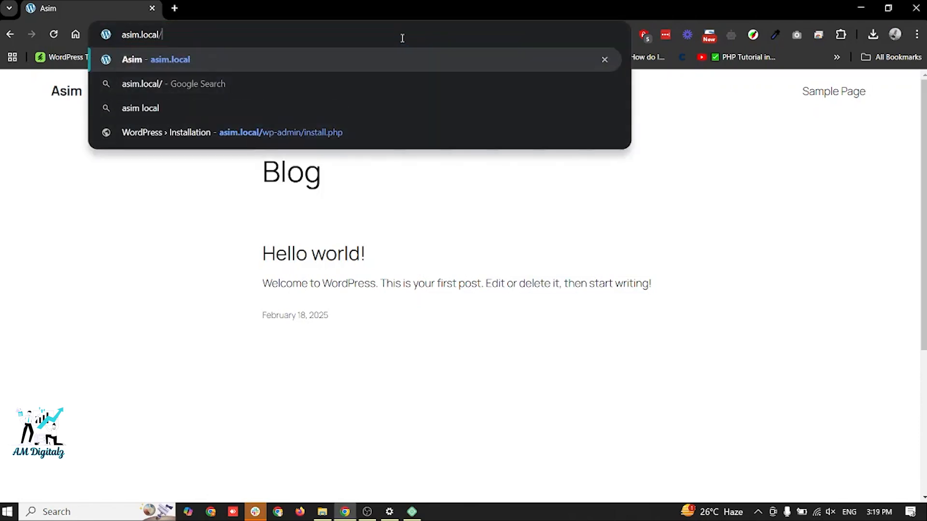
text(wp-admin)
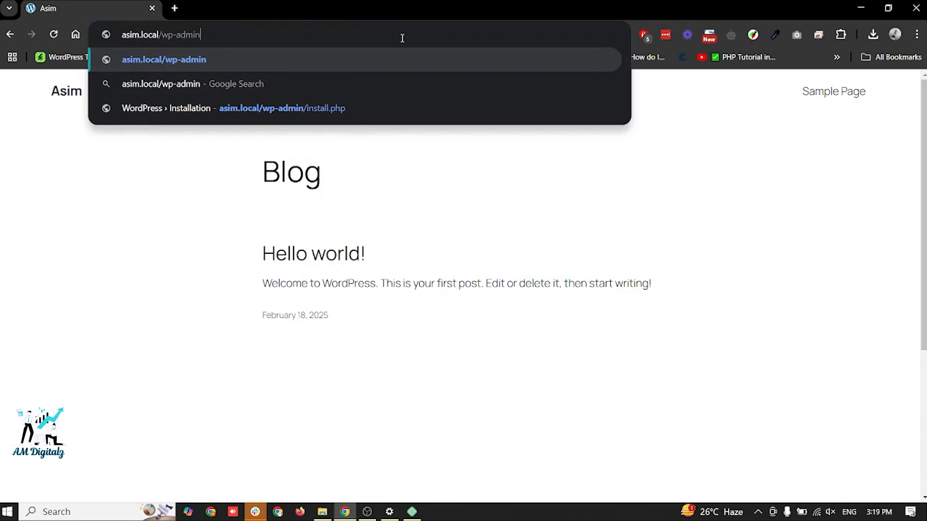
key(Return)
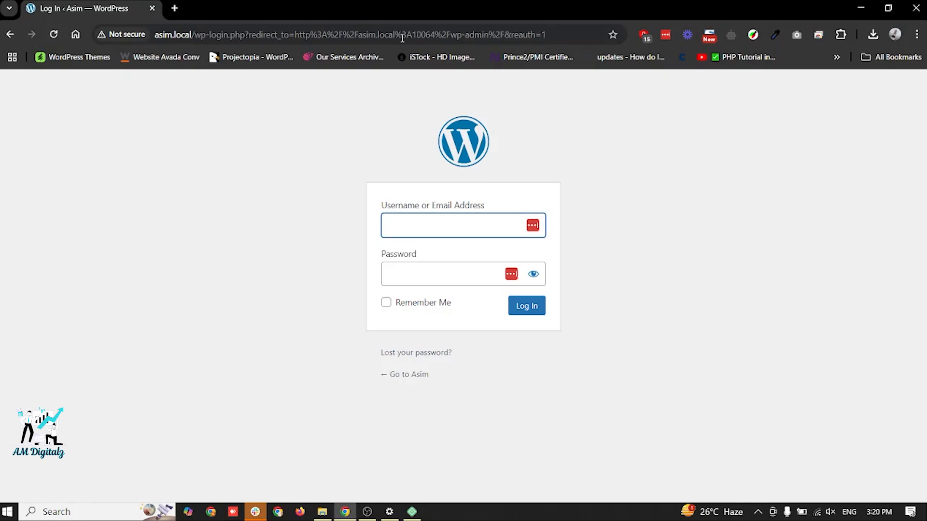
- Log in to WordPress with the site's username and password and close the breached-password warning
text(asim)
key(Tab)
text(••••)
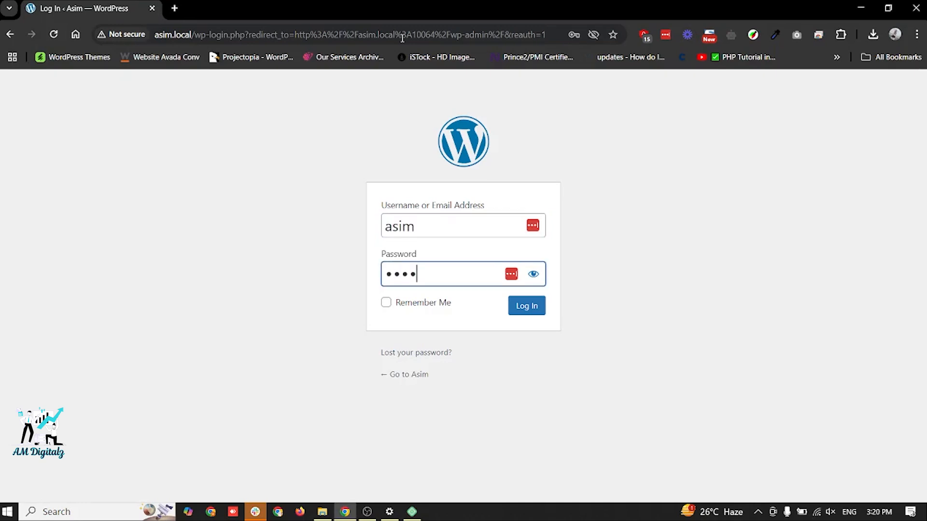
key(Return)
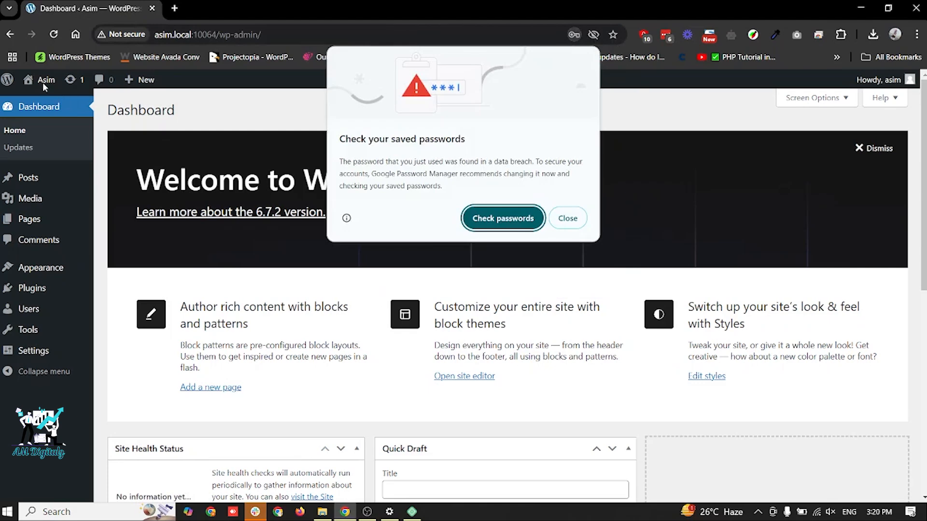
click(564, 219)
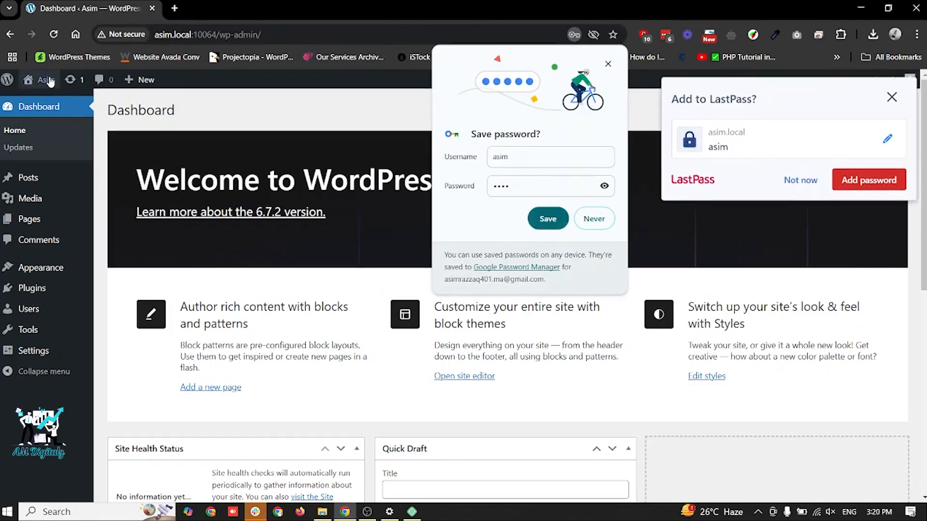
- Open the site's front end in a new tab, save the login in the browser, and dismiss the LastPass offer
mouse_move(46, 80)
middle_click(48, 101)
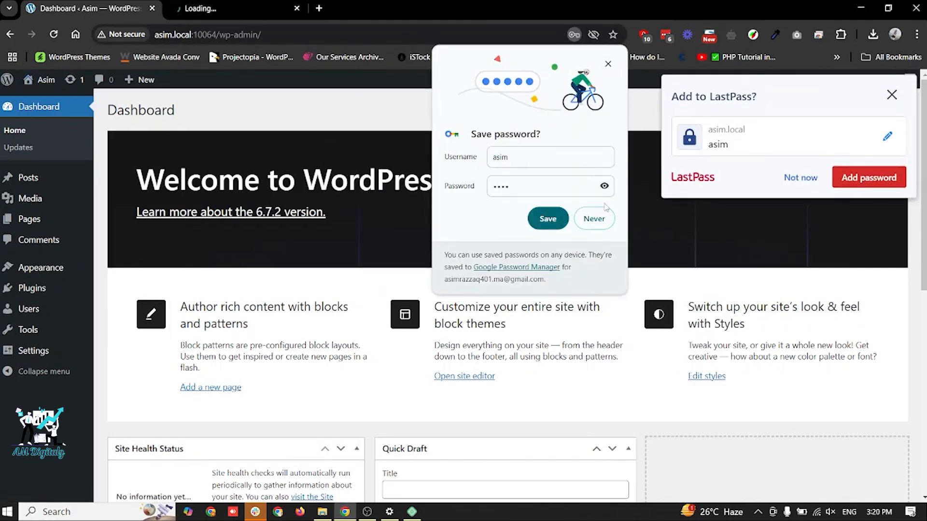
click(548, 220)
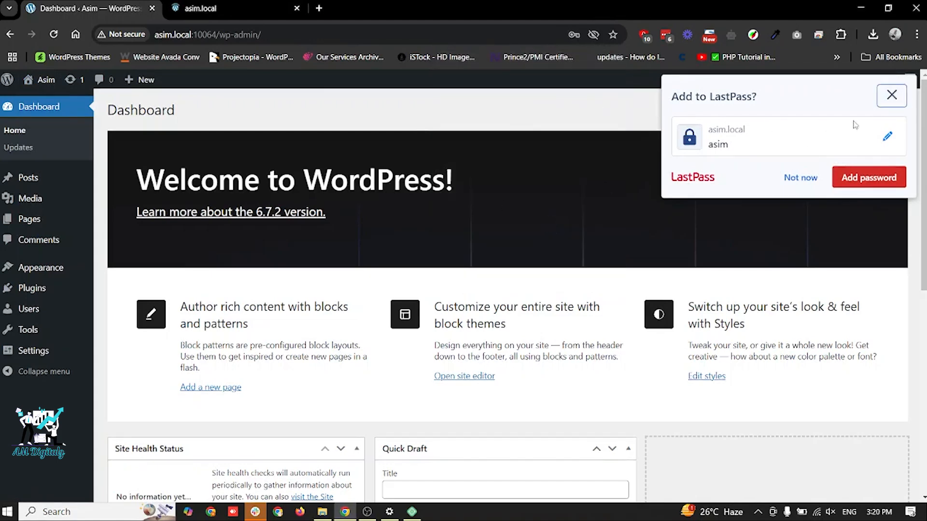
click(885, 106)
click(237, 2)
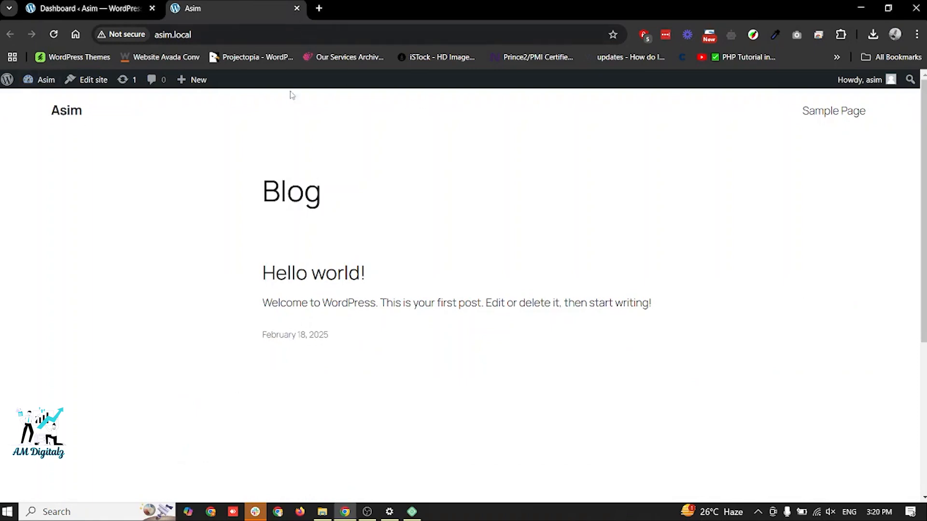
mouse_move(195, 91)
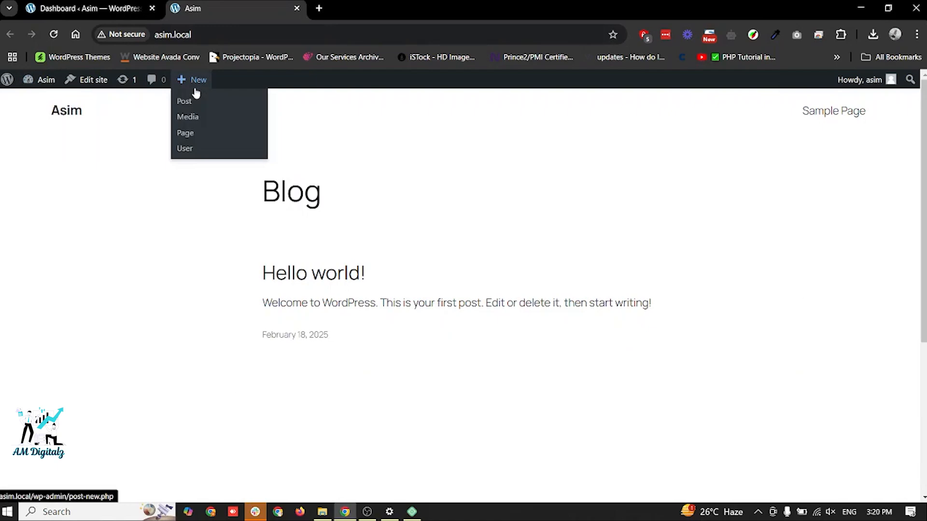
- Dismiss the welcome panel on the WordPress dashboard and look over its widgets and the site's front end
click(80, 2)
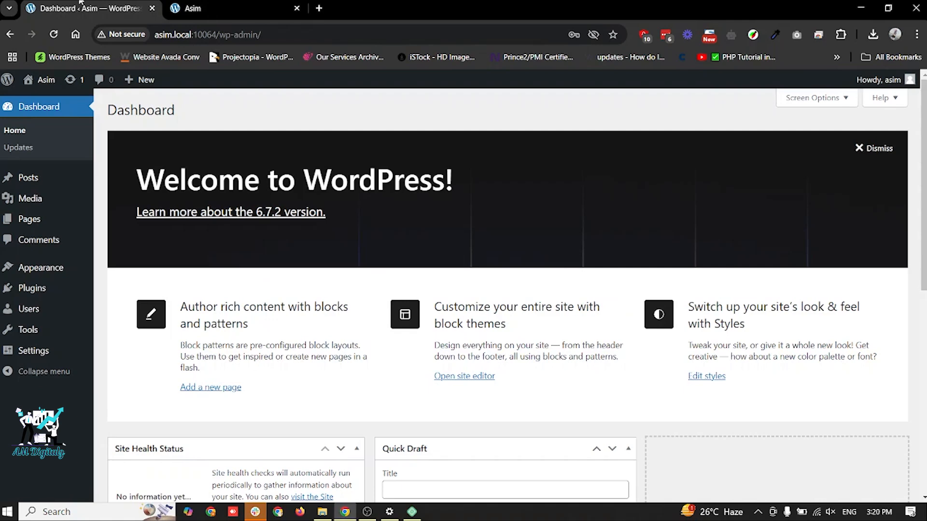
click(871, 150)
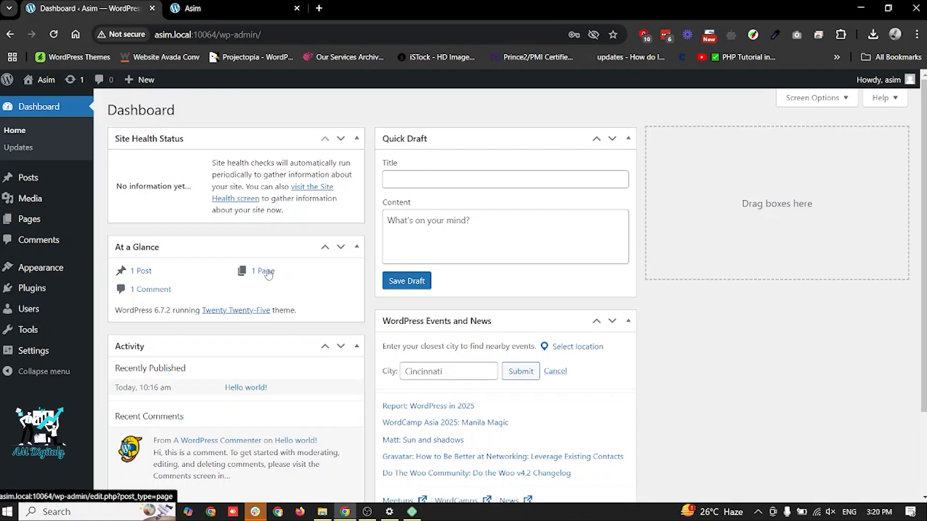
scroll(269, 274, down, 1)
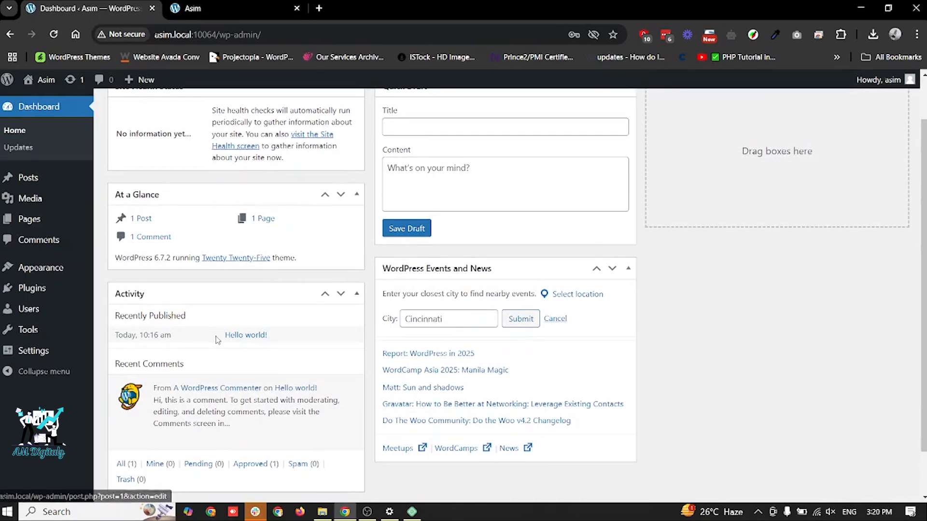
scroll(216, 339, up, 1)
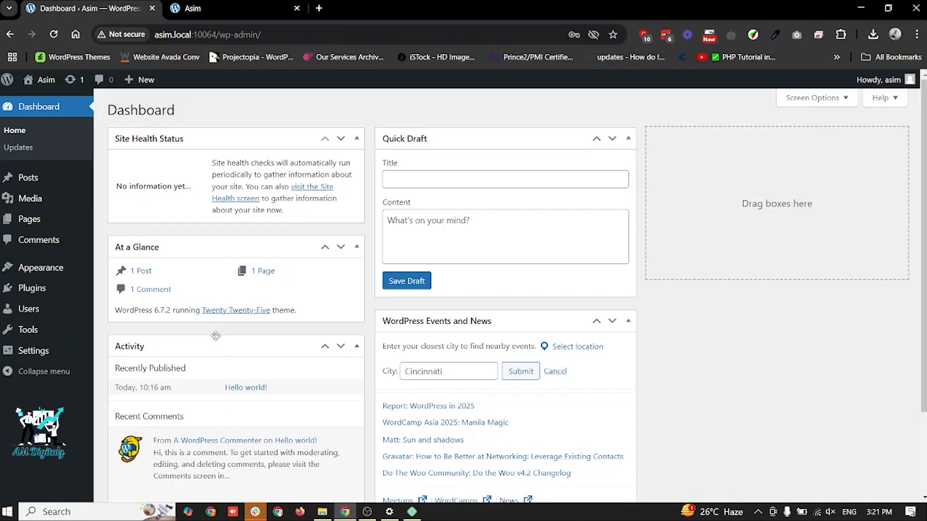
click(202, 9)
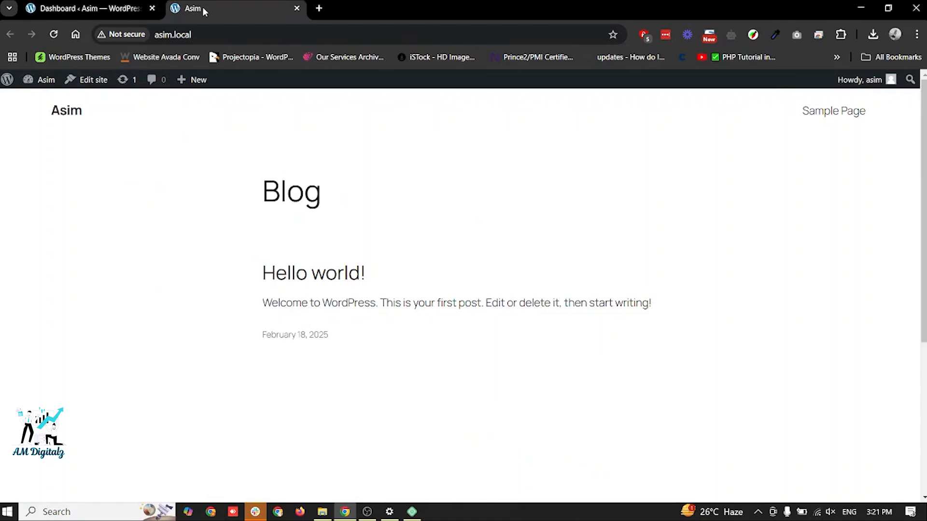
click(95, 6)
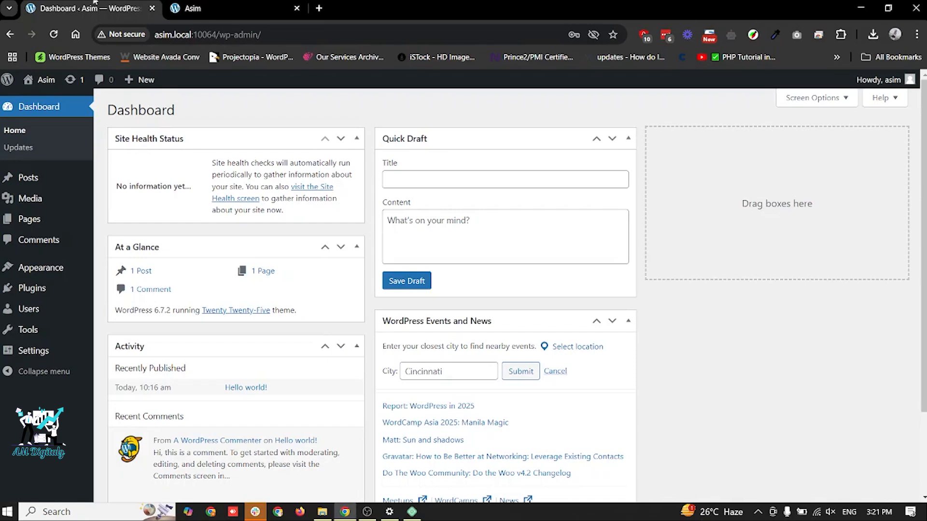
- Set the site title to "New Site" in the General Settings and save the changes
mouse_move(55, 351)
click(112, 353)
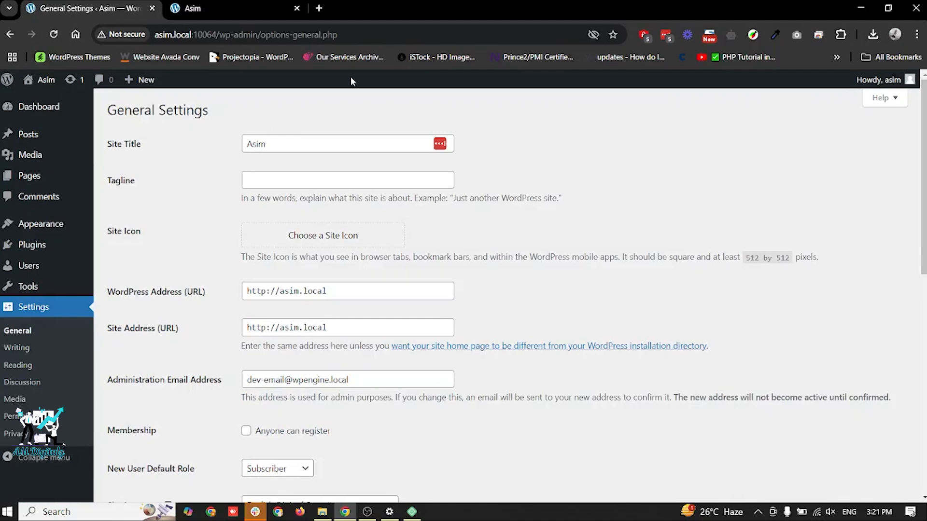
triple_click(280, 141)
text(New Site)
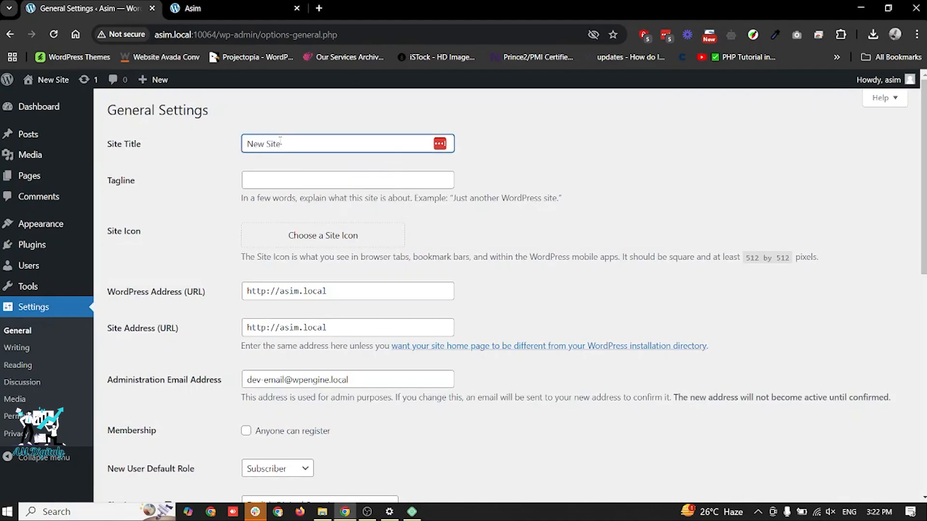
scroll(280, 141, down, 10)
click(131, 441)
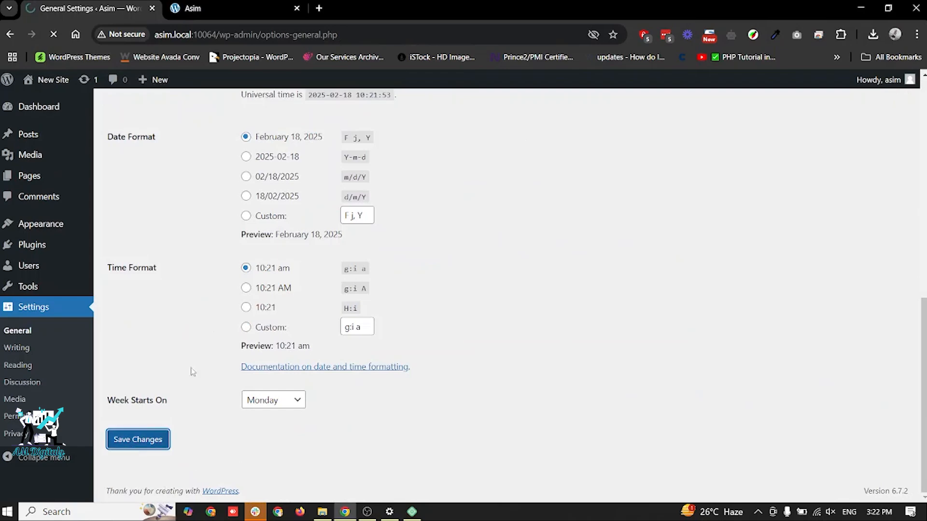
- Reload the site's front end, check the title in its header and footer, and return to the General Settings
click(237, 6)
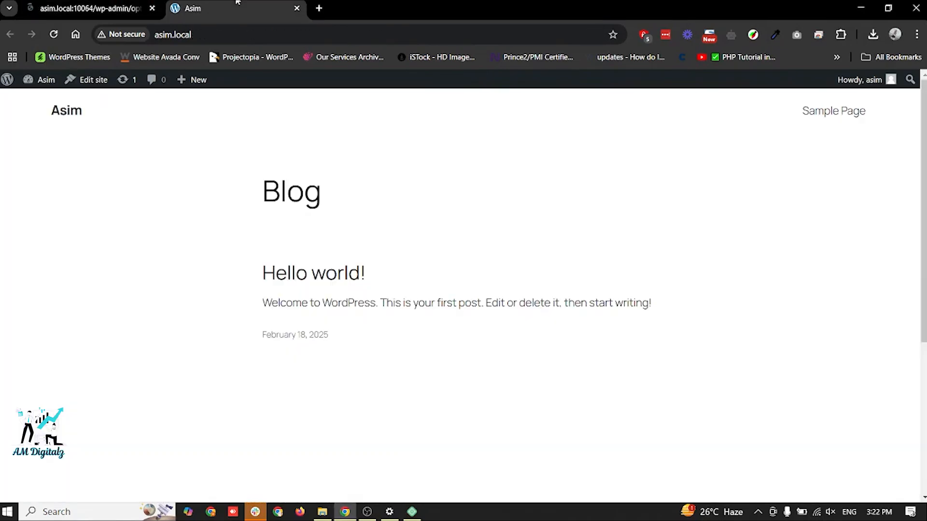
key(F5)
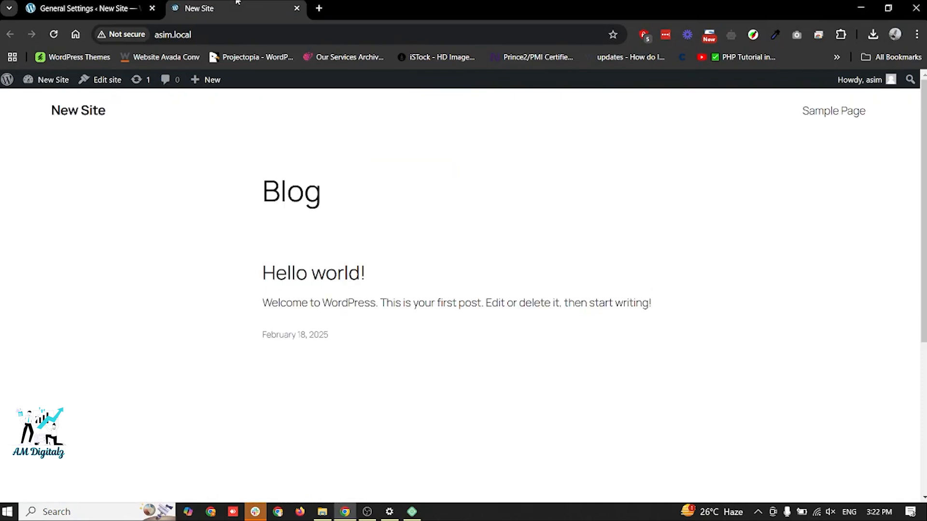
scroll(536, 276, down, 5)
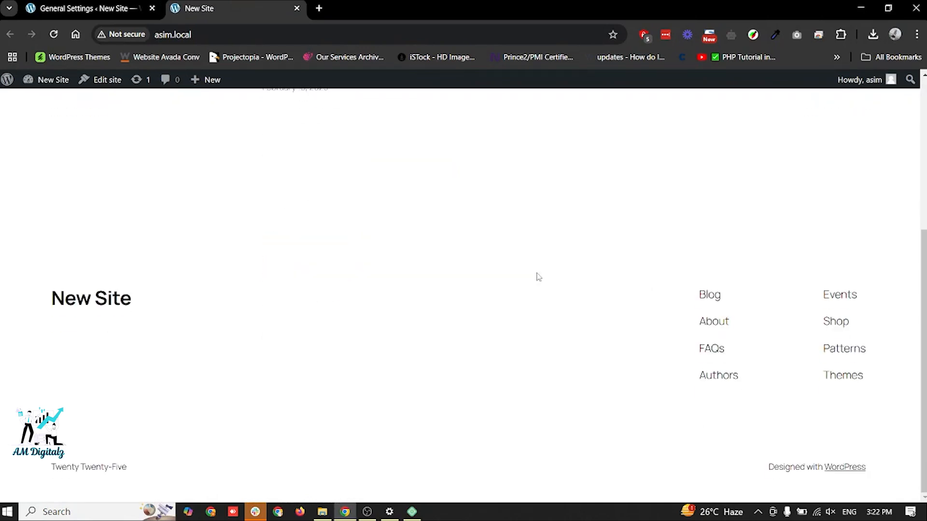
scroll(539, 277, up, 5)
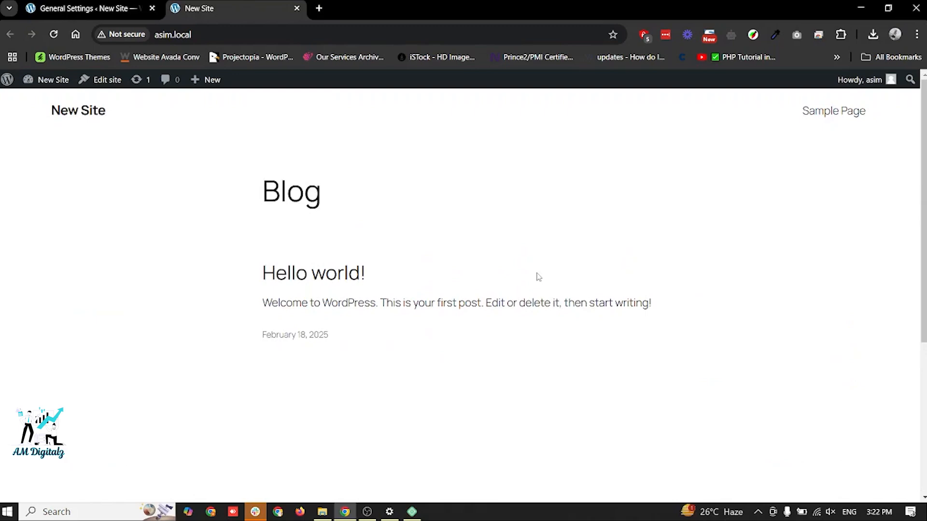
click(84, 8)
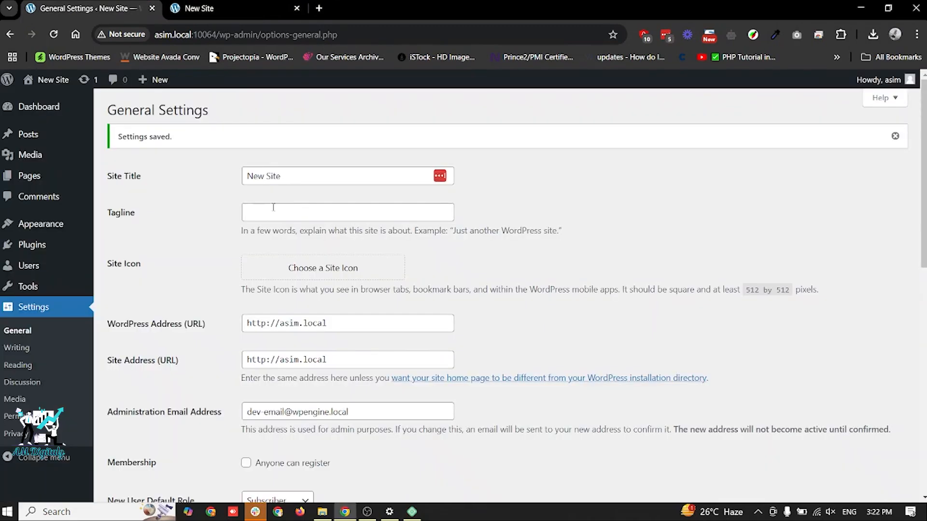
- Check the site's front end, and examine the WordPress Address and Site Address URLs in the General Settings
click(239, 6)
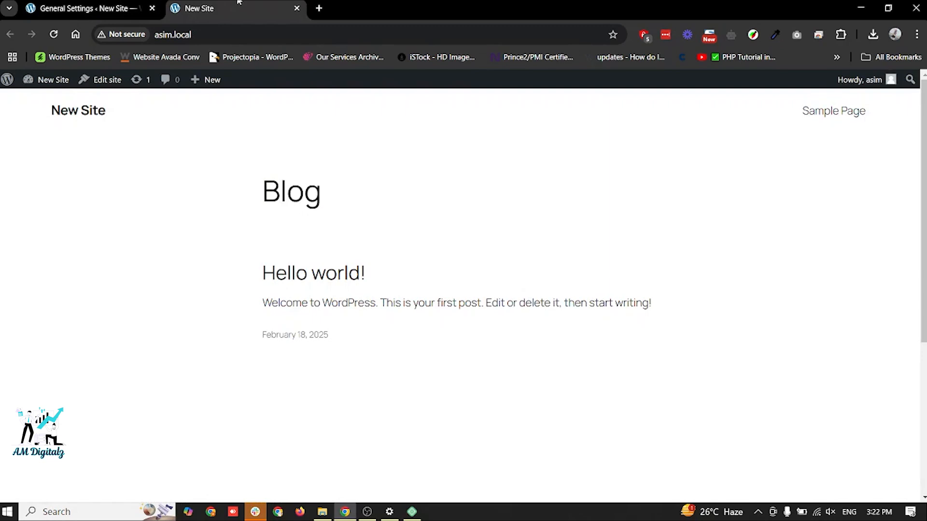
click(85, 8)
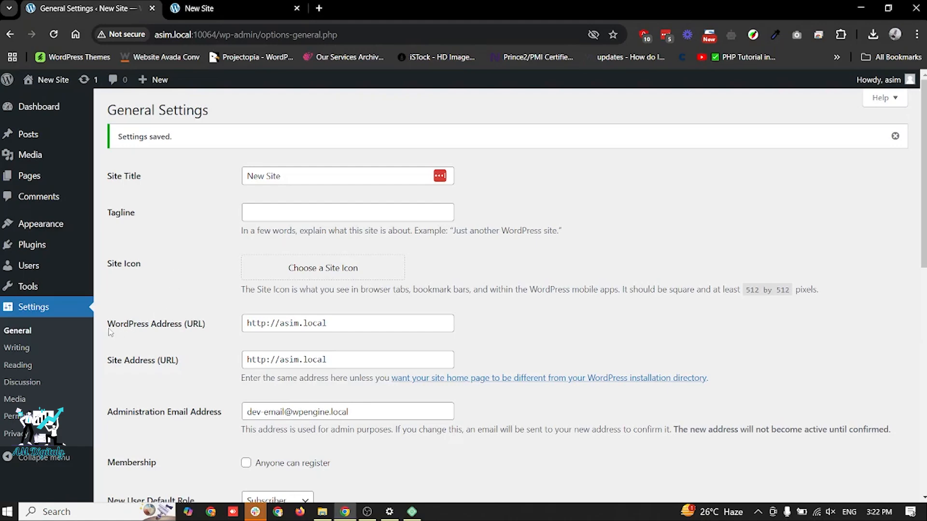
drag(108, 324, 492, 348)
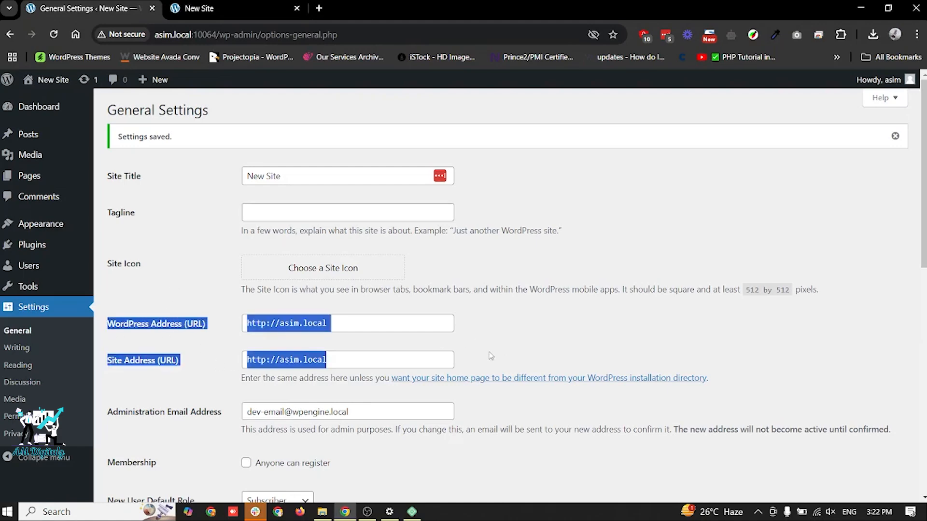
click(485, 358)
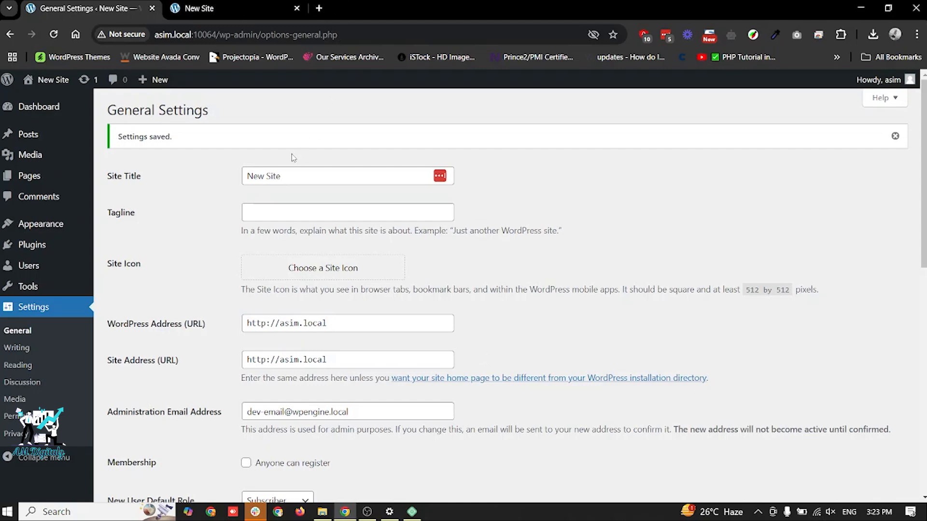
- Set the tagline to "This is tagline", save it, and check it on the site's front end before returning to the General Settings
click(271, 213)
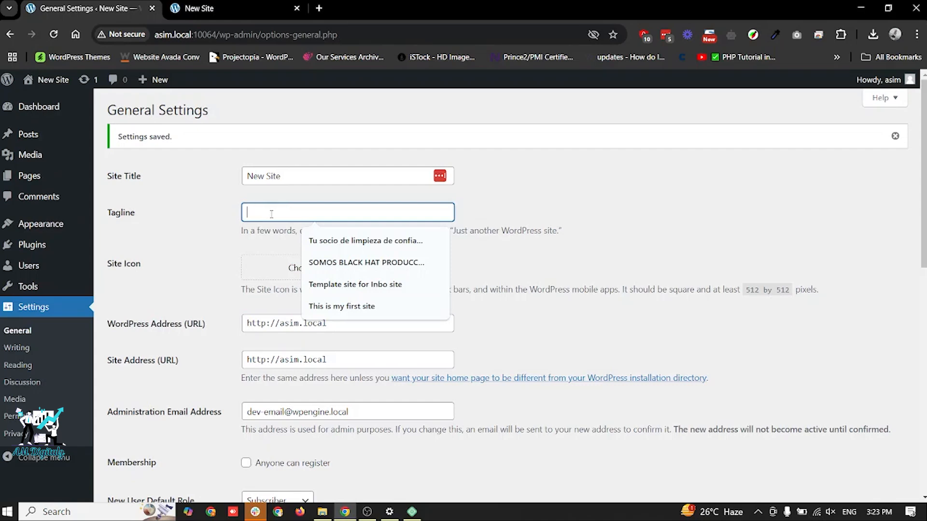
text(This is tagline)
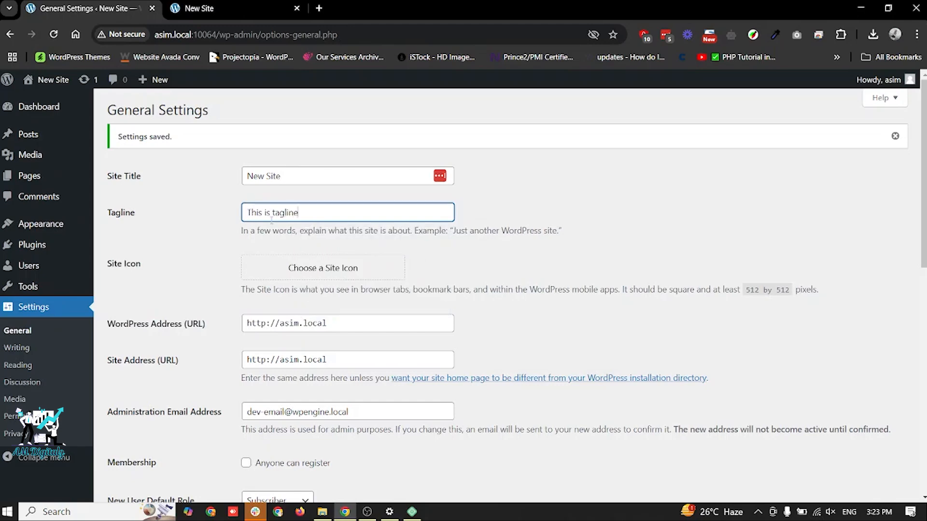
key(Return)
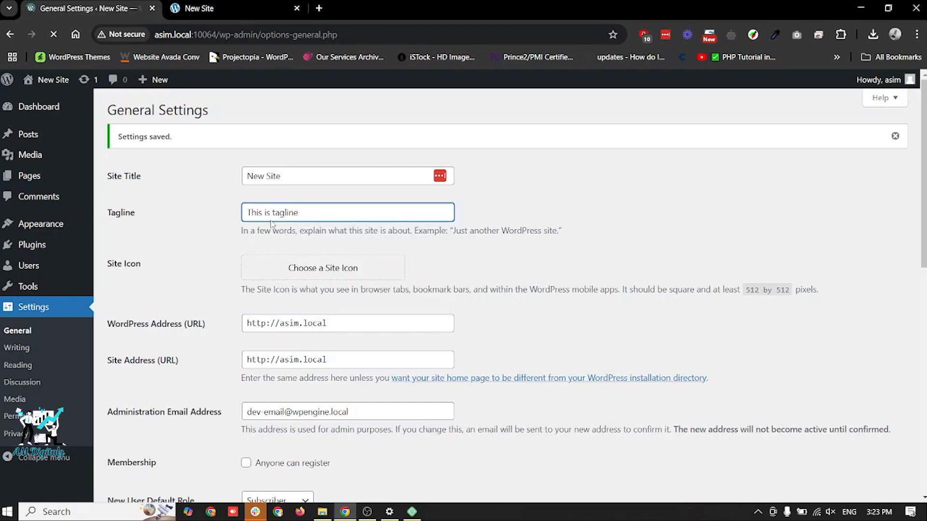
click(227, 4)
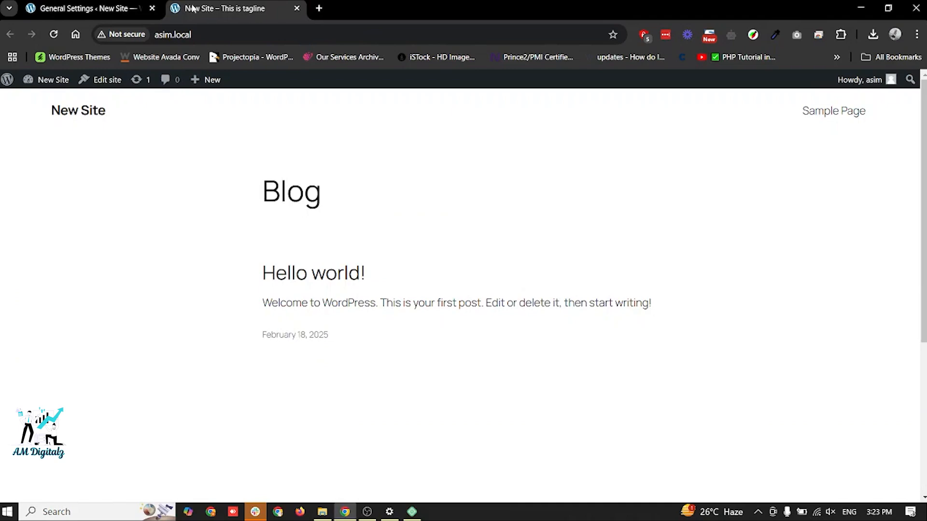
click(103, 3)
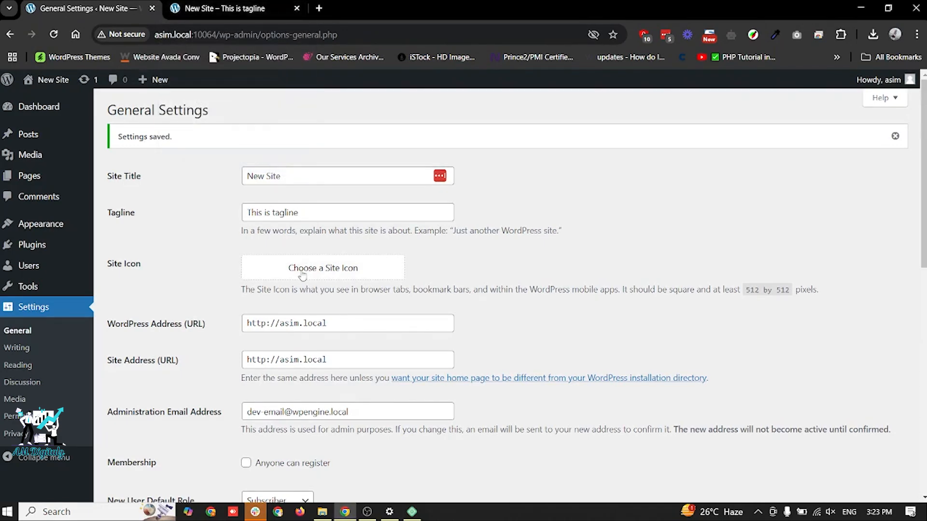
- Upload facebook (1).png from the Downloads folder as the image for the site icon
click(303, 273)
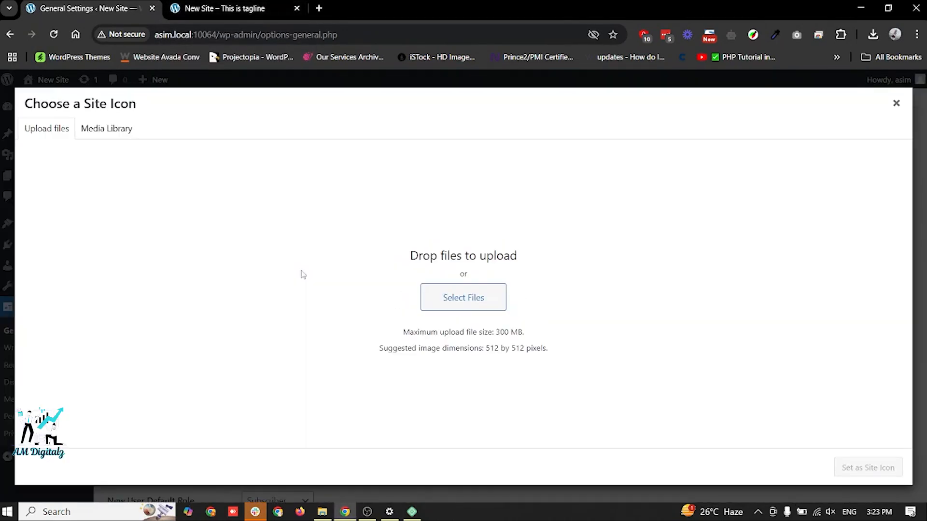
click(462, 297)
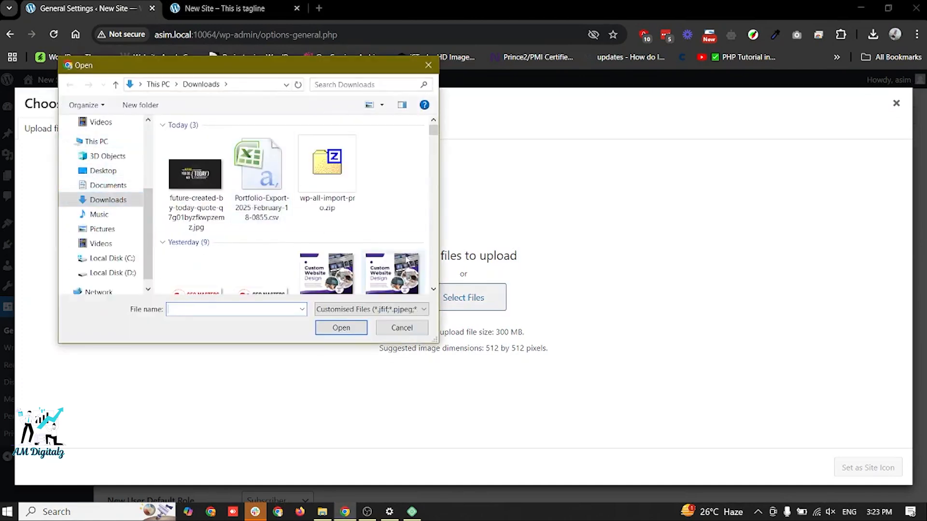
scroll(406, 259, down, 5)
scroll(406, 260, down, 12)
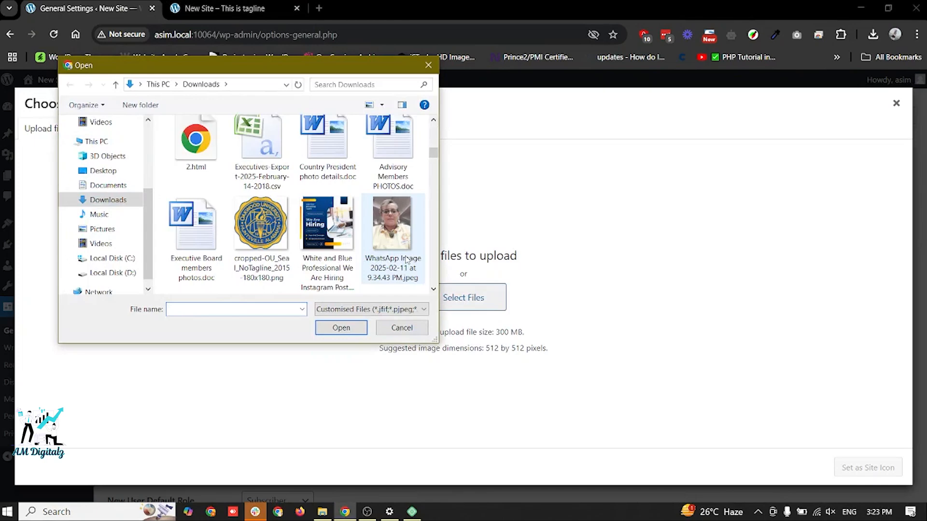
scroll(406, 259, down, 10)
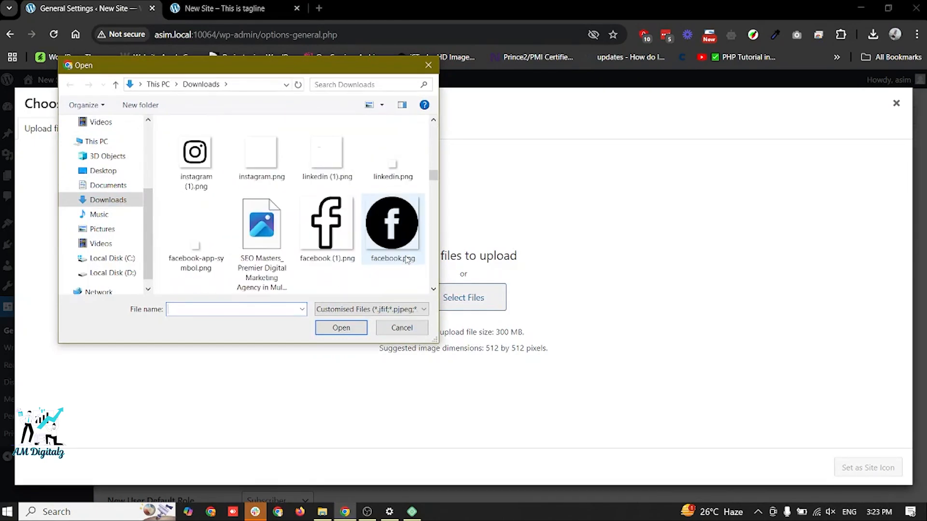
scroll(349, 190, up, 3)
click(327, 205)
click(333, 330)
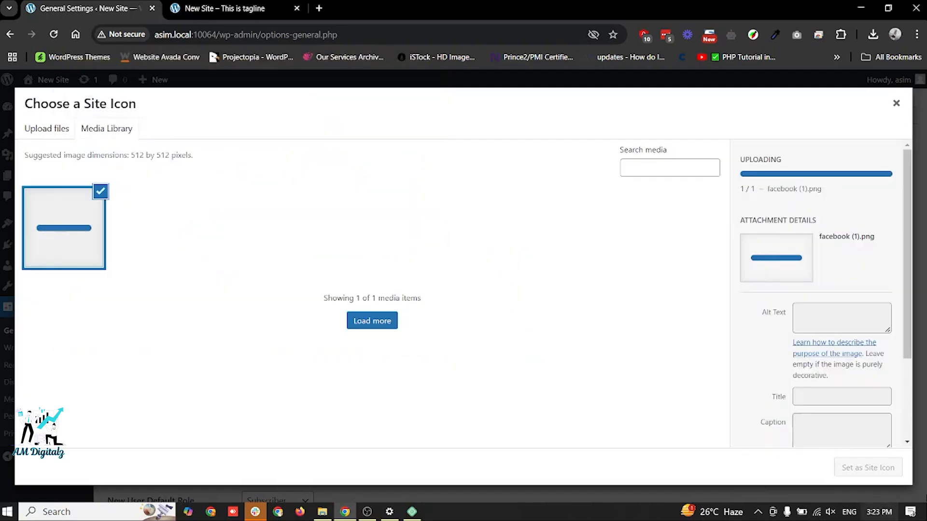
- Set the uploaded image as the site icon with the default crop and save the General Settings
click(869, 467)
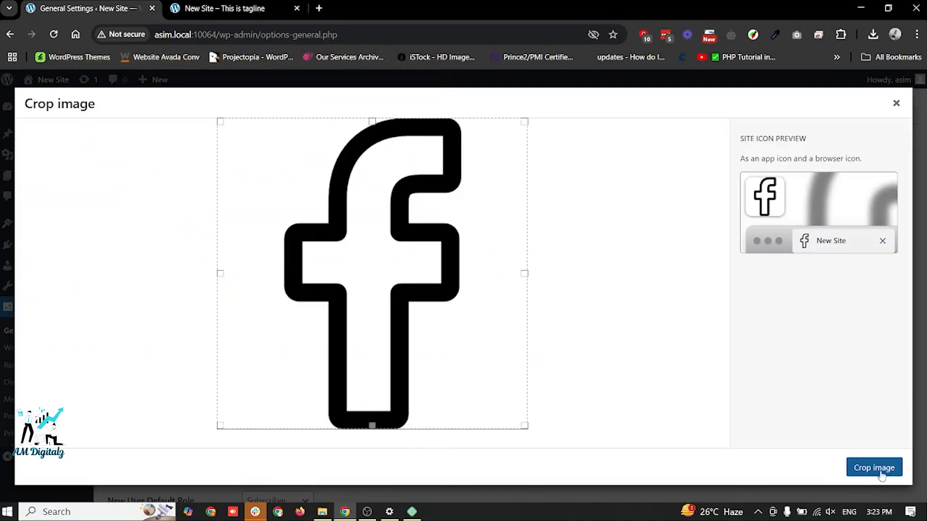
click(877, 471)
scroll(560, 366, down, 15)
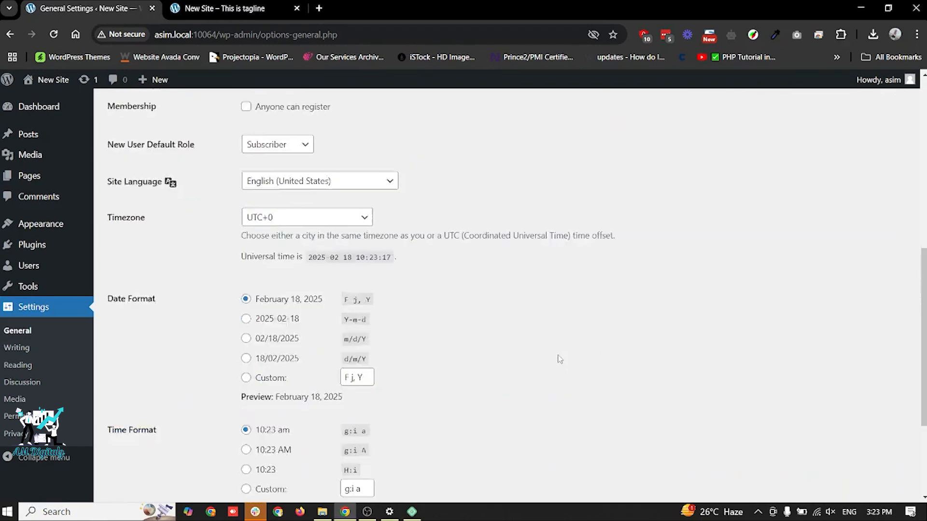
click(135, 440)
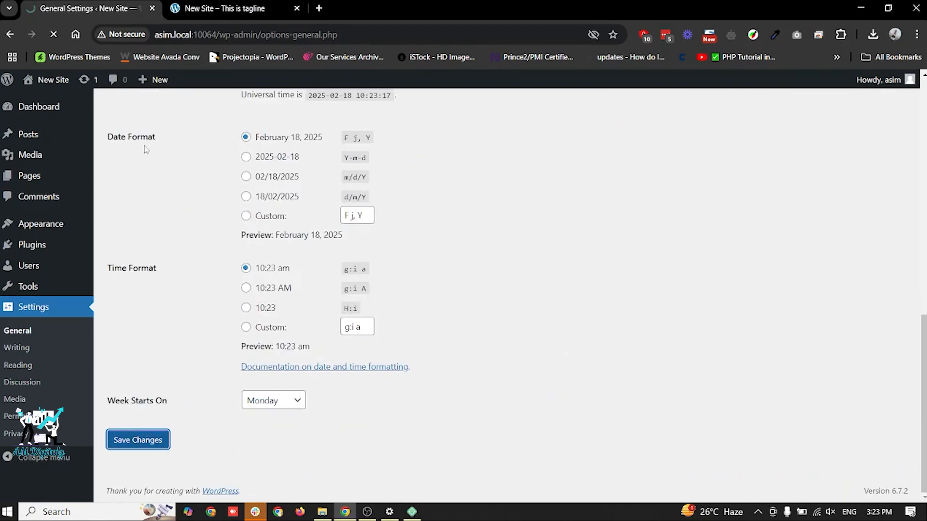
- Compare the site icon on the front end with the icon of google.com opened in a new tab, and return to the General Settings
click(218, 4)
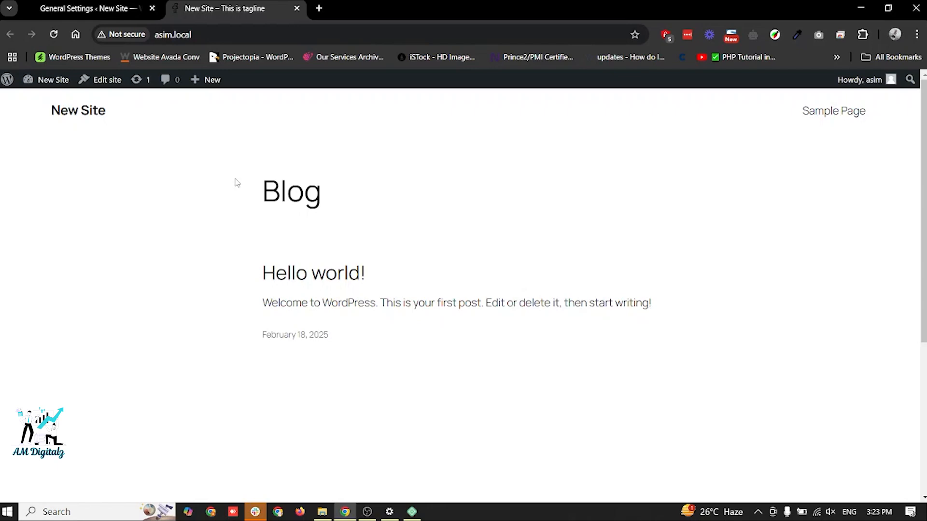
click(318, 8)
text(googe)
key(BackSpace)
text(le.co)
key(Return)
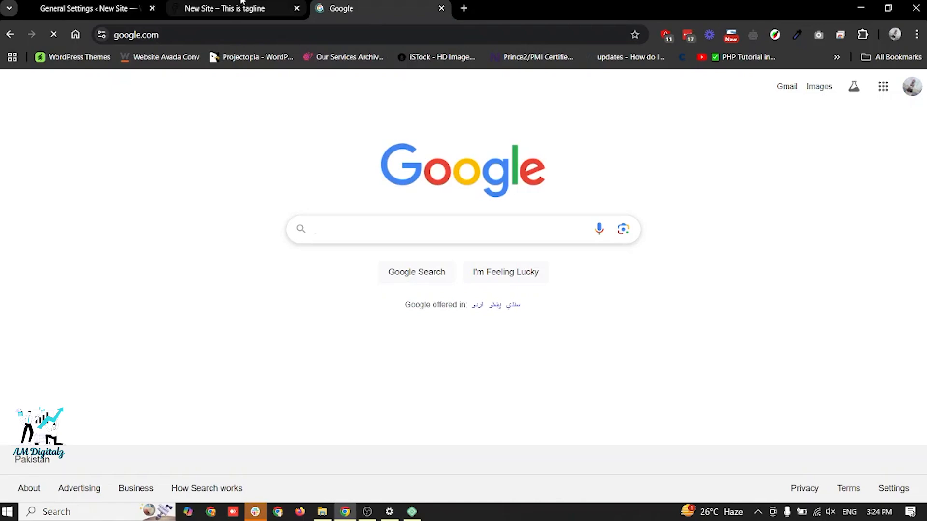
click(243, 4)
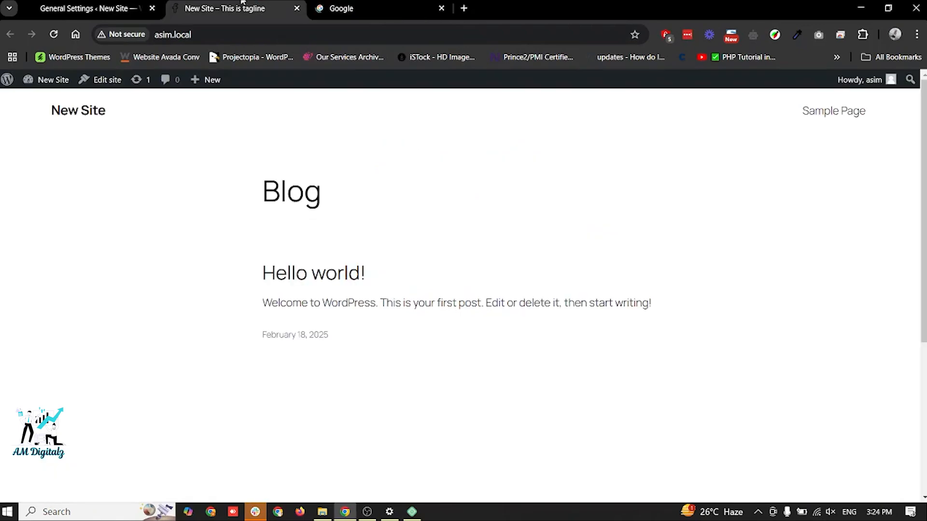
click(89, 8)
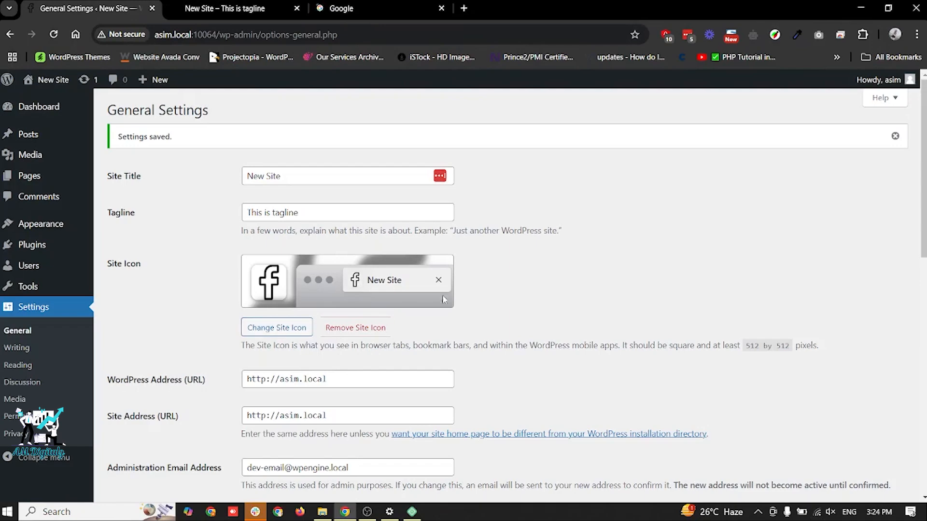
- Review the General Settings from the administration email address to the date and time formats, and look over the admin menu's sections
scroll(359, 292, down, 3)
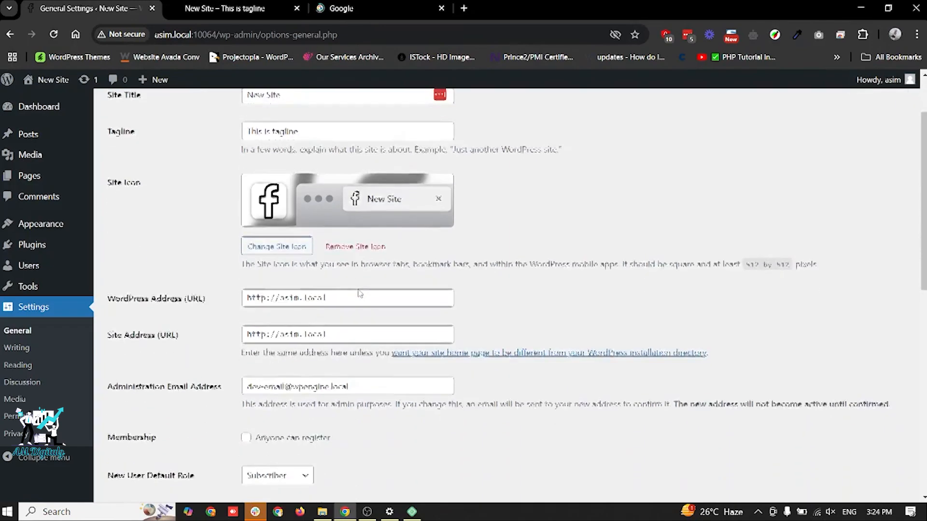
click(297, 306)
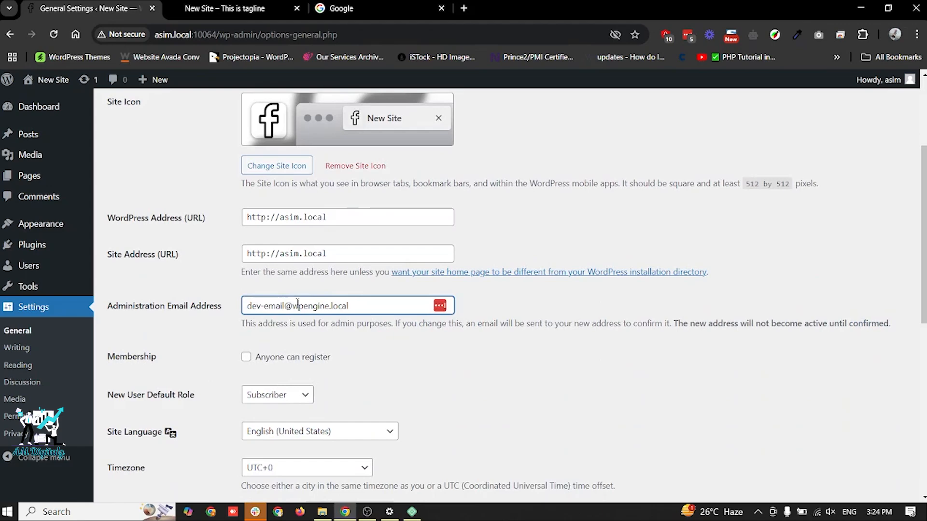
key(ctrl+a)
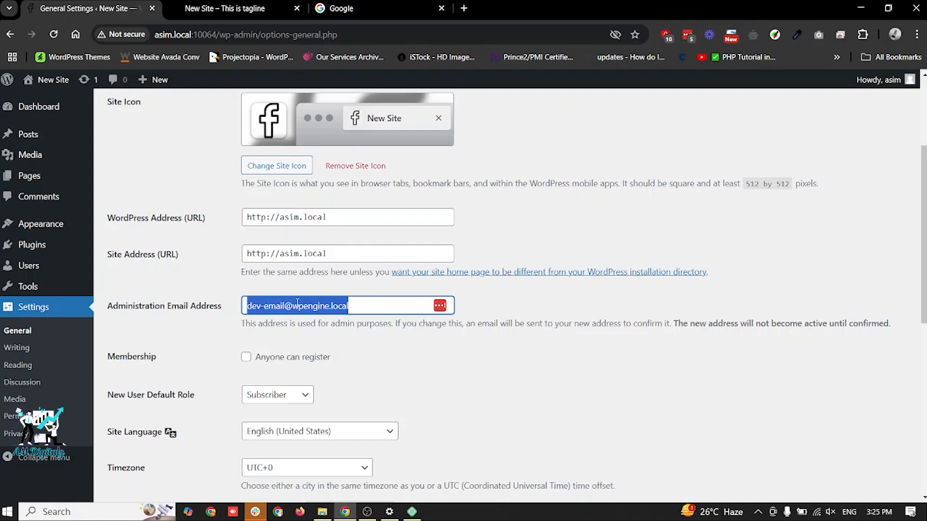
scroll(298, 303, down, 3)
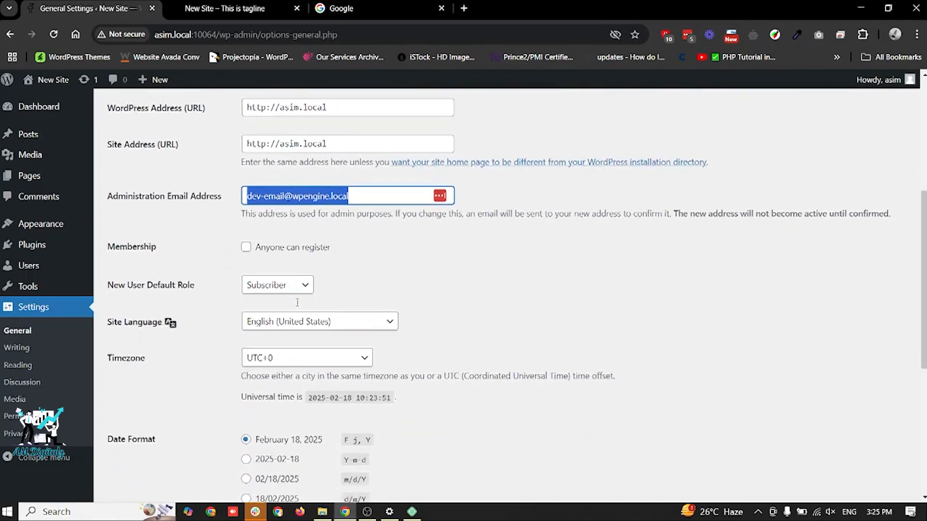
scroll(298, 307, down, 4)
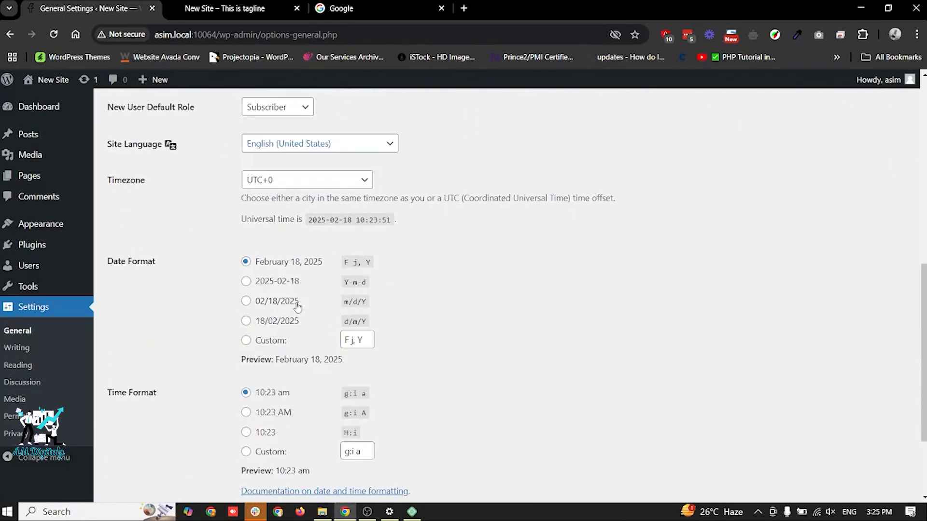
scroll(318, 315, up, 5)
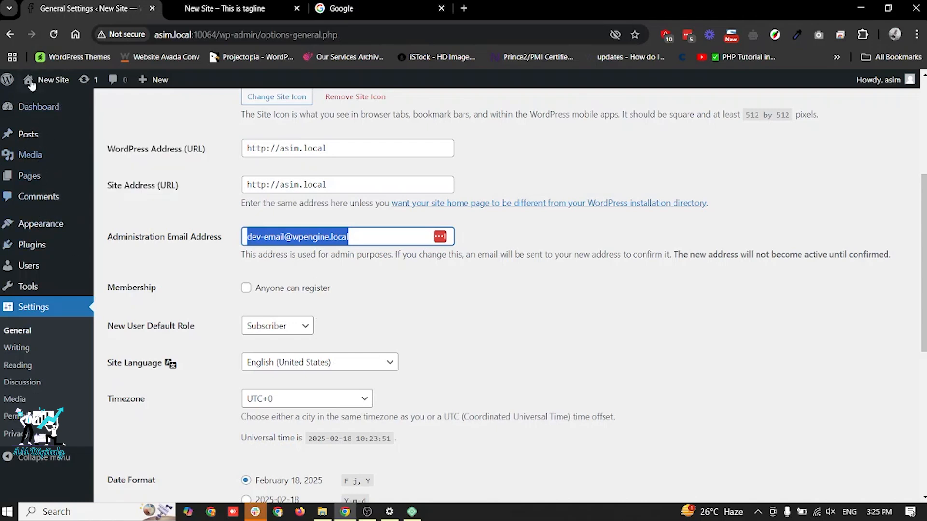
mouse_move(48, 237)
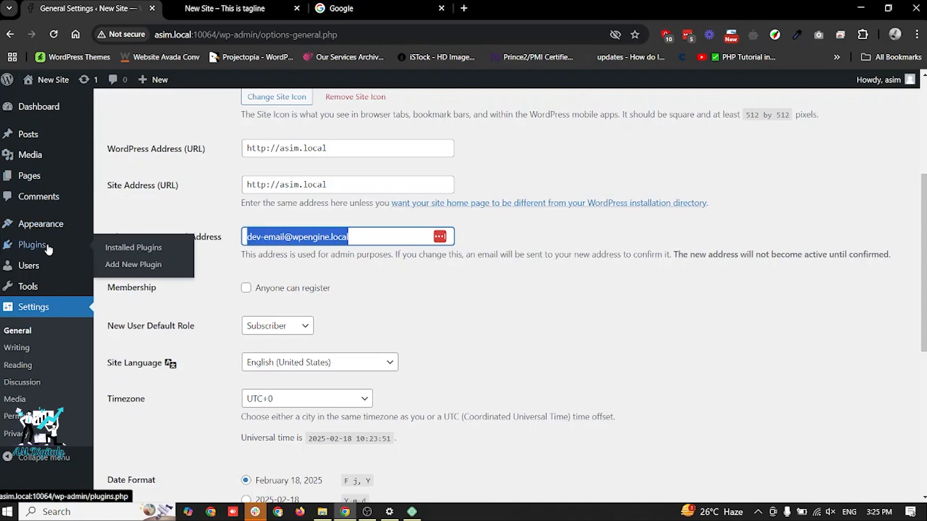
mouse_move(46, 288)
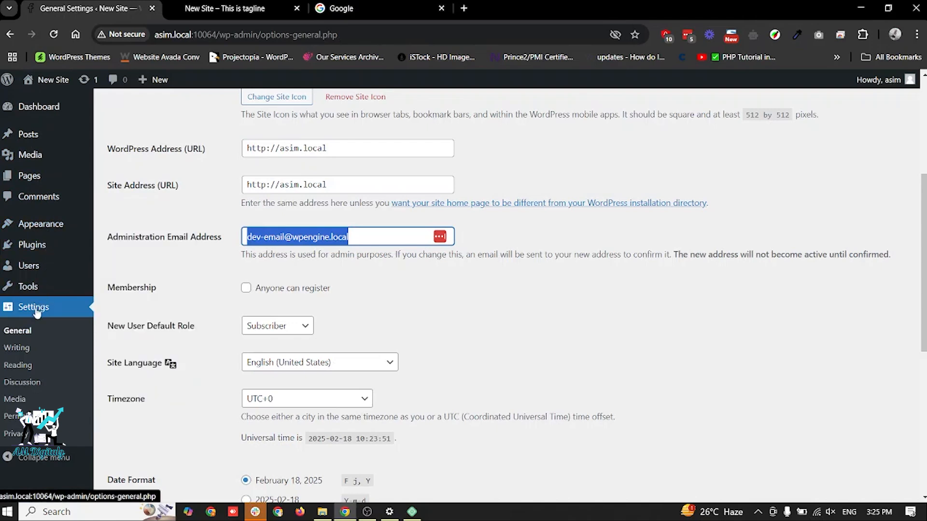
mouse_move(55, 140)
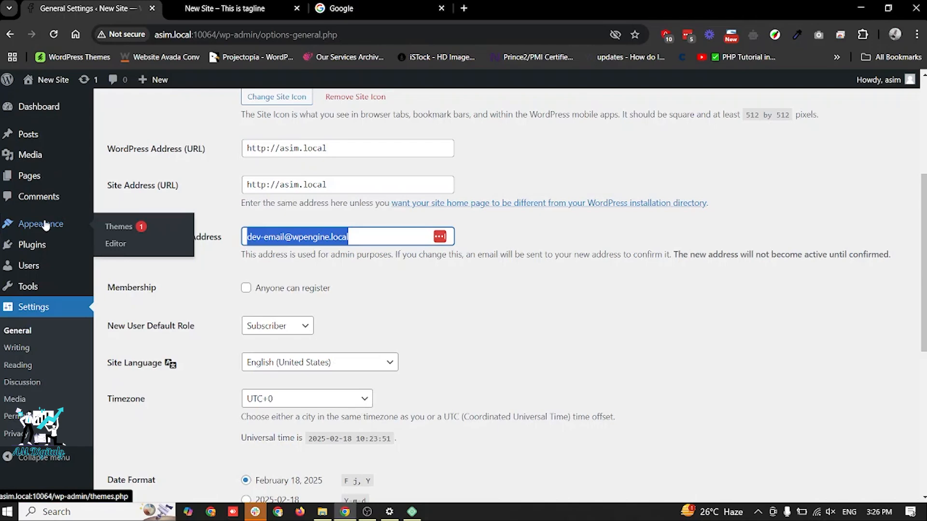
- View the current front end, activate the Twenty Twenty-Four theme, and reload the front end to check its design
click(222, 6)
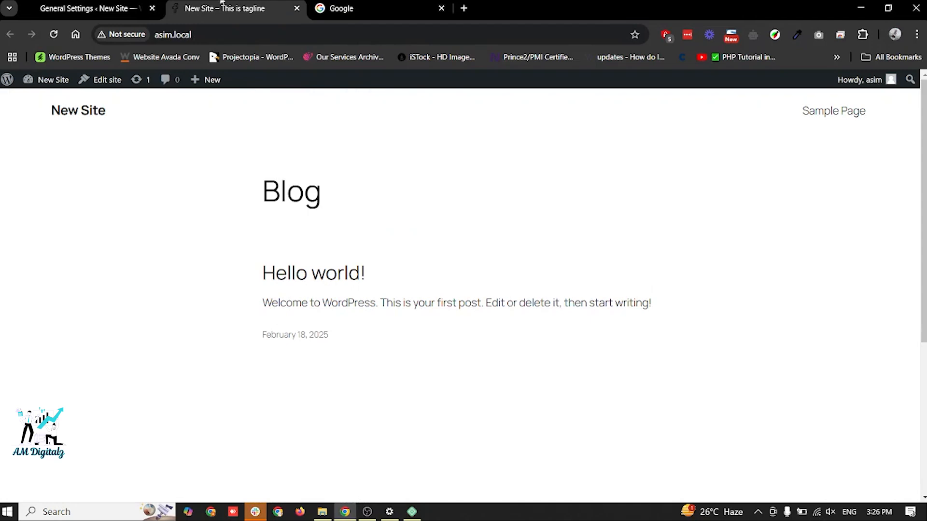
click(112, 6)
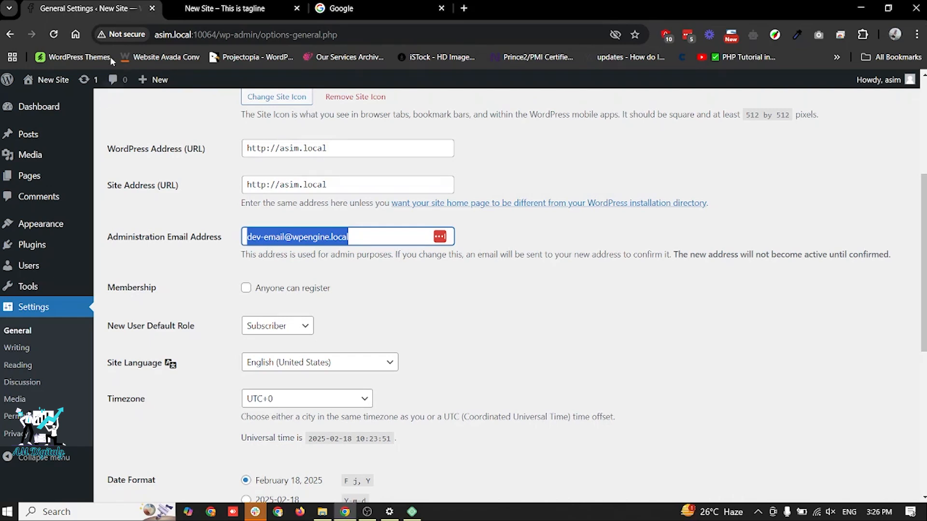
click(28, 230)
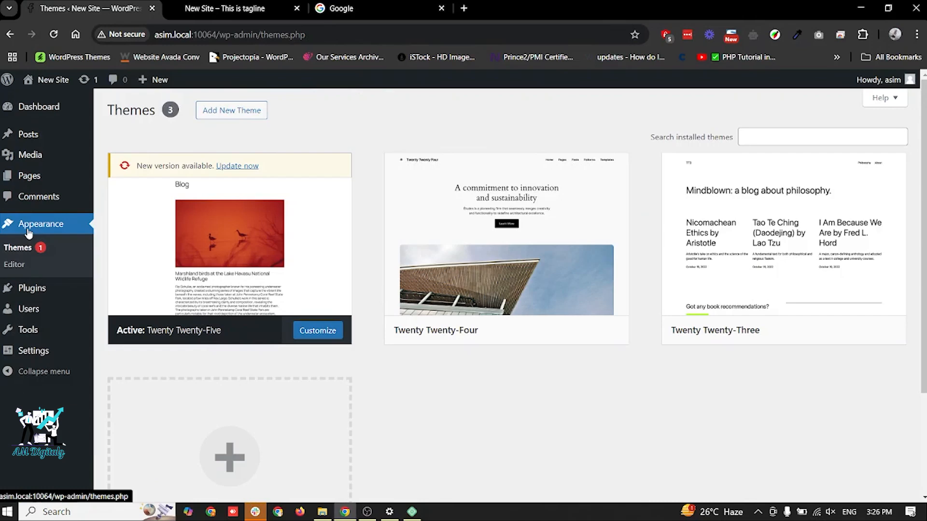
mouse_move(500, 313)
click(533, 337)
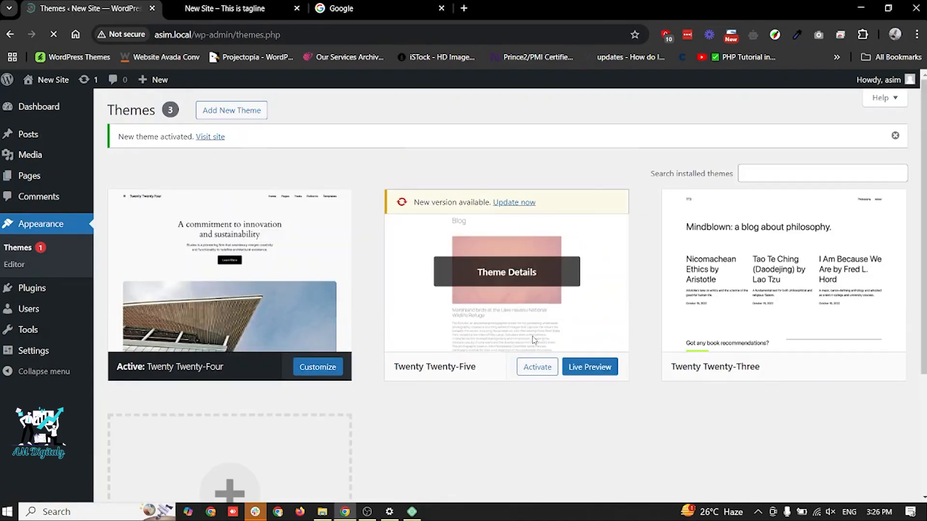
click(236, 4)
key(F5)
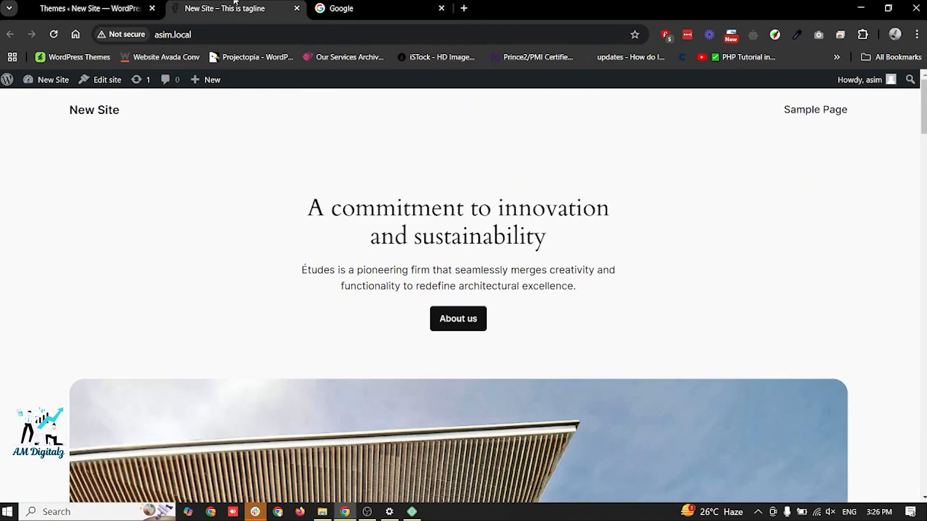
- Look over the Twenty Twenty-Four front page down to its footer, and activate the Twenty Twenty-Three theme
scroll(149, 247, down, 20)
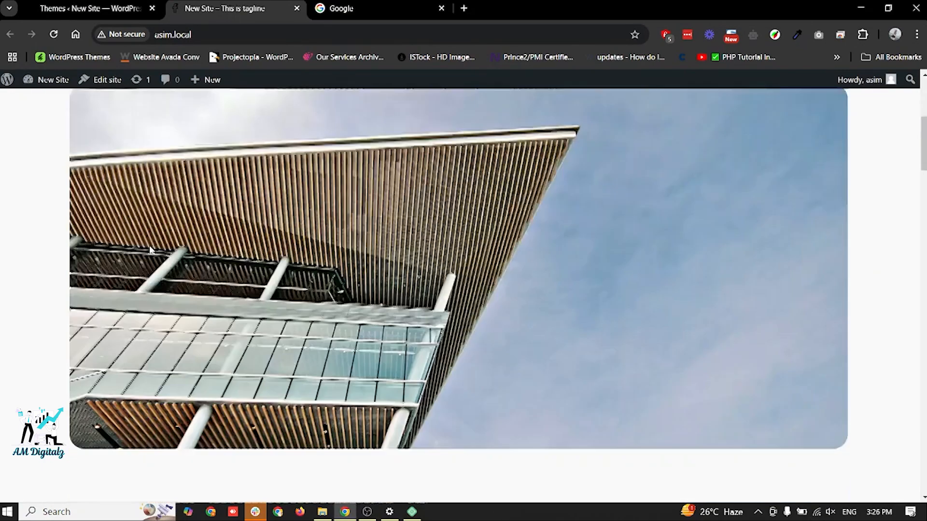
scroll(151, 250, down, 5)
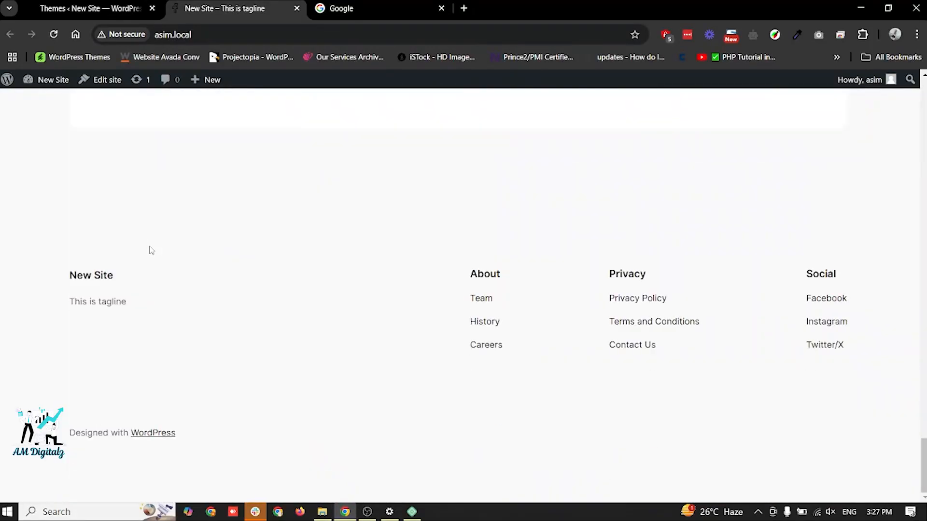
scroll(151, 250, up, 20)
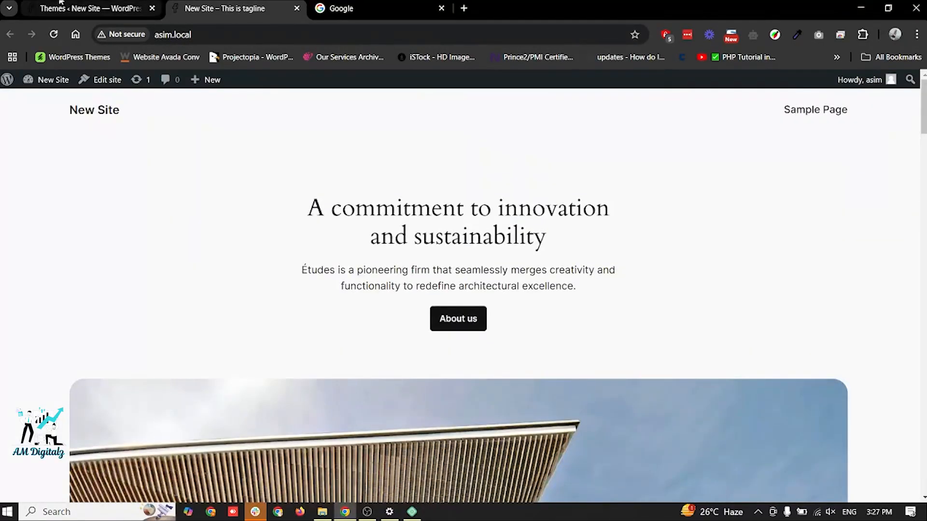
click(61, 3)
mouse_move(753, 381)
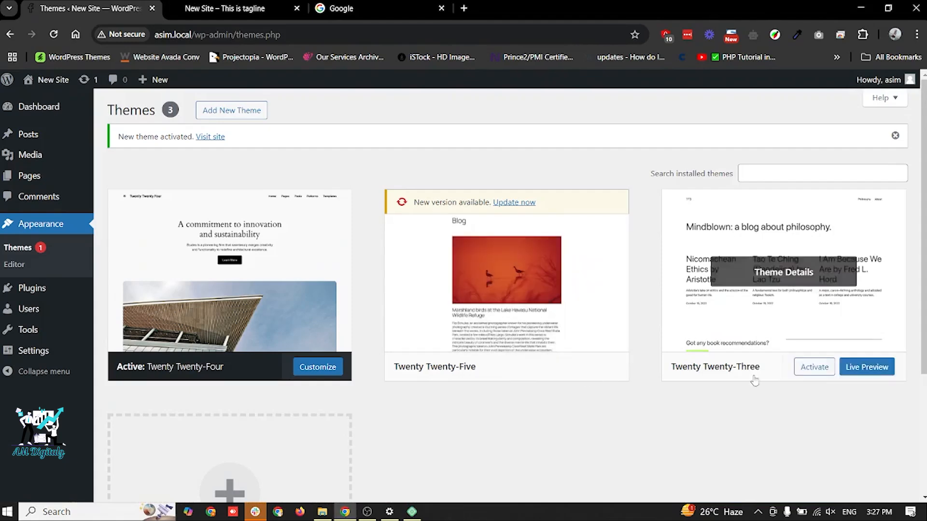
click(814, 368)
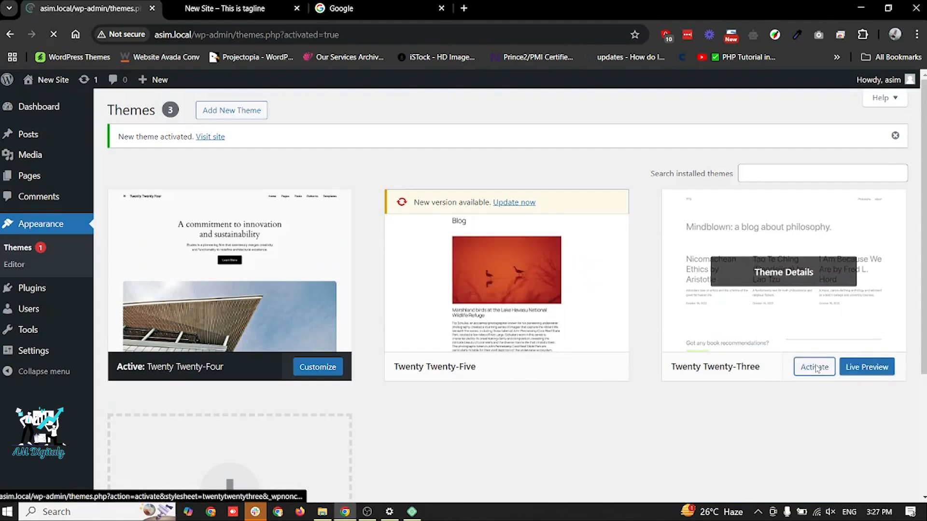
- Check the site's front end with the Twenty Twenty-Three theme applied
click(233, 4)
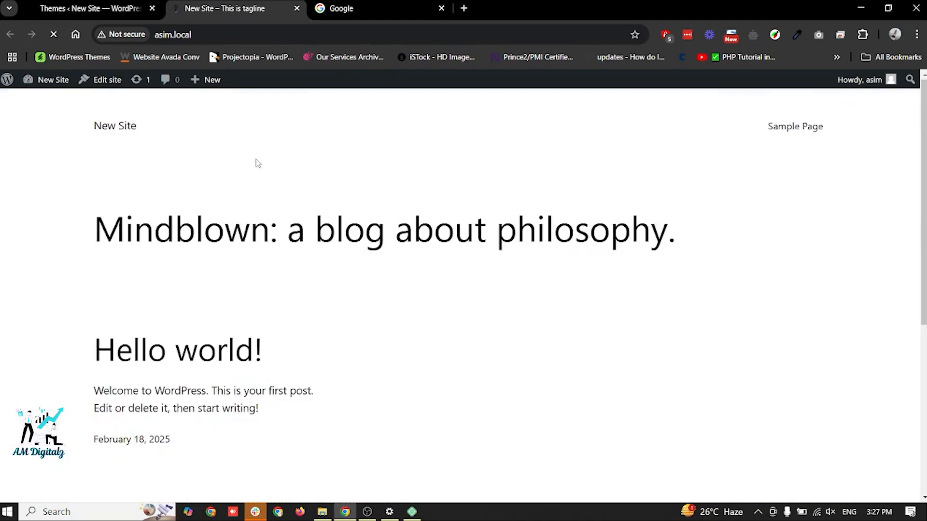
scroll(257, 163, up, 1)
scroll(258, 163, down, 5)
scroll(258, 164, up, 5)
- Add the Astra theme from the popular themes in the theme directory, and activate it
click(103, 5)
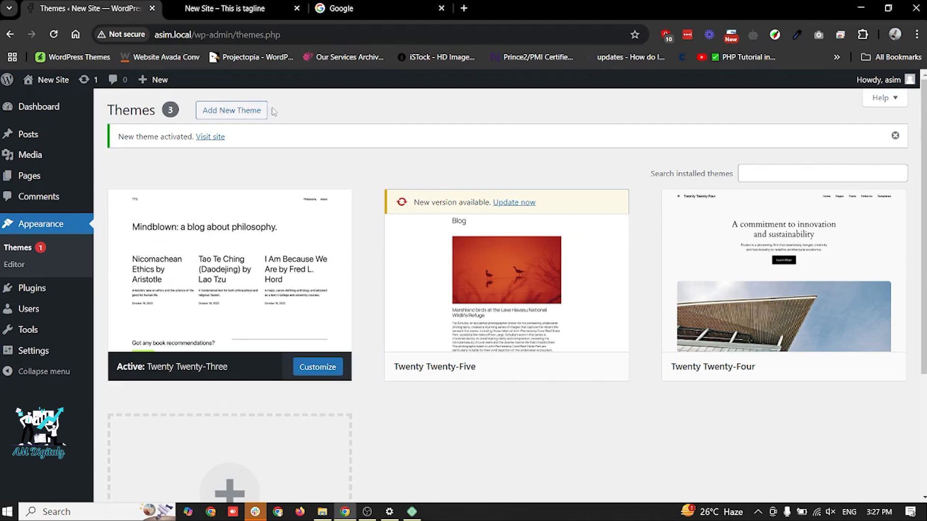
click(257, 111)
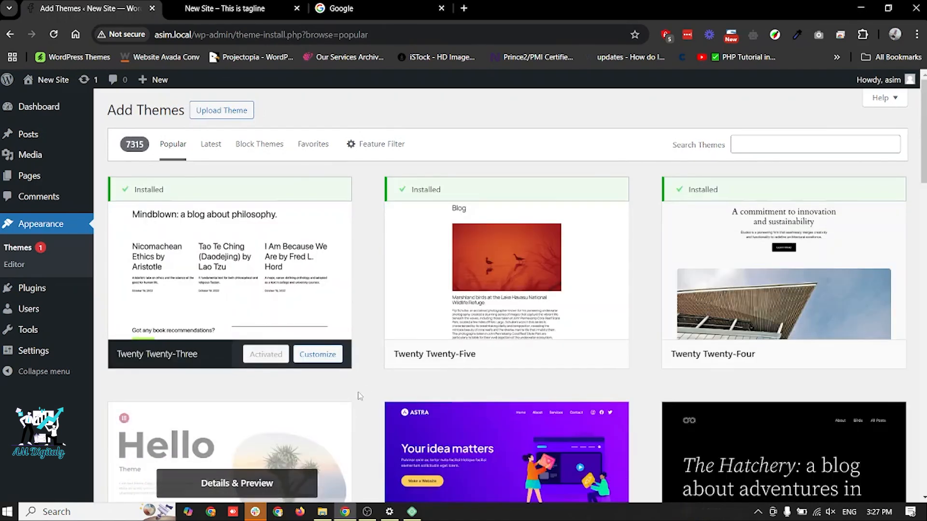
scroll(355, 463, down, 3)
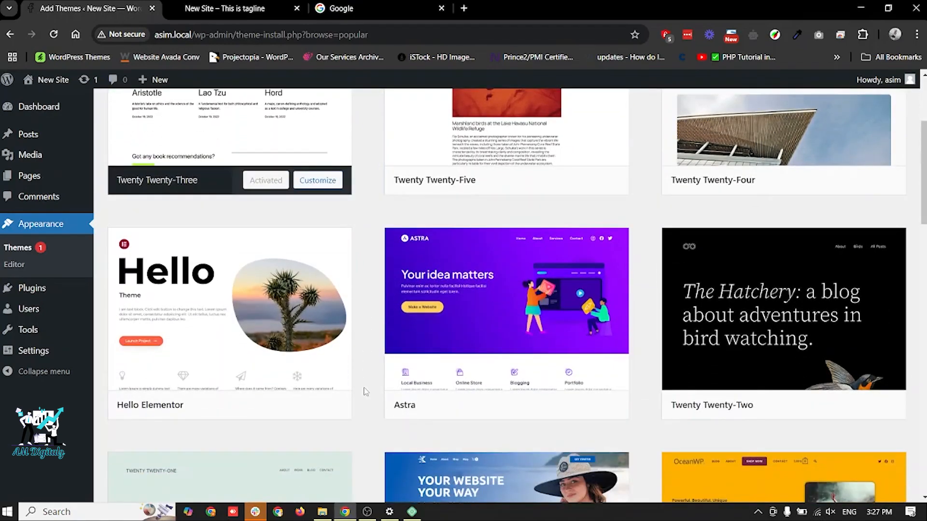
scroll(364, 392, down, 1)
click(555, 362)
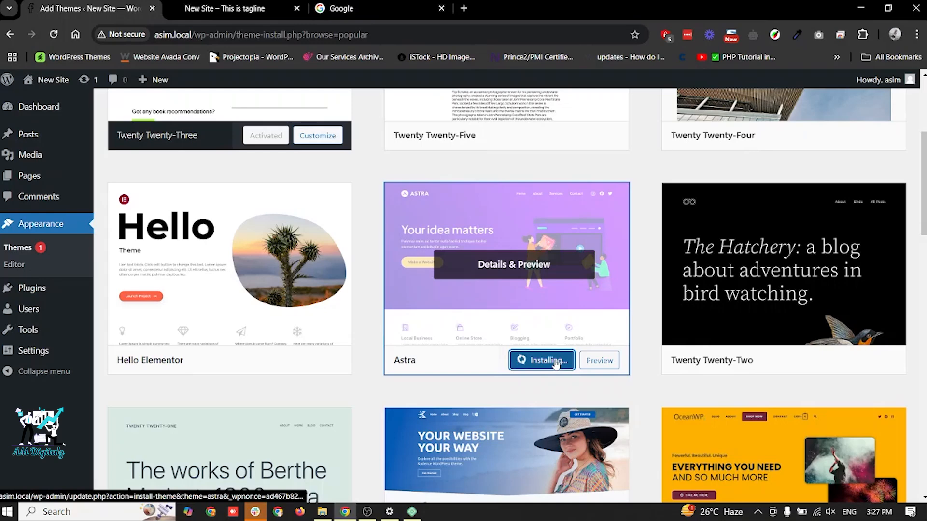
click(537, 362)
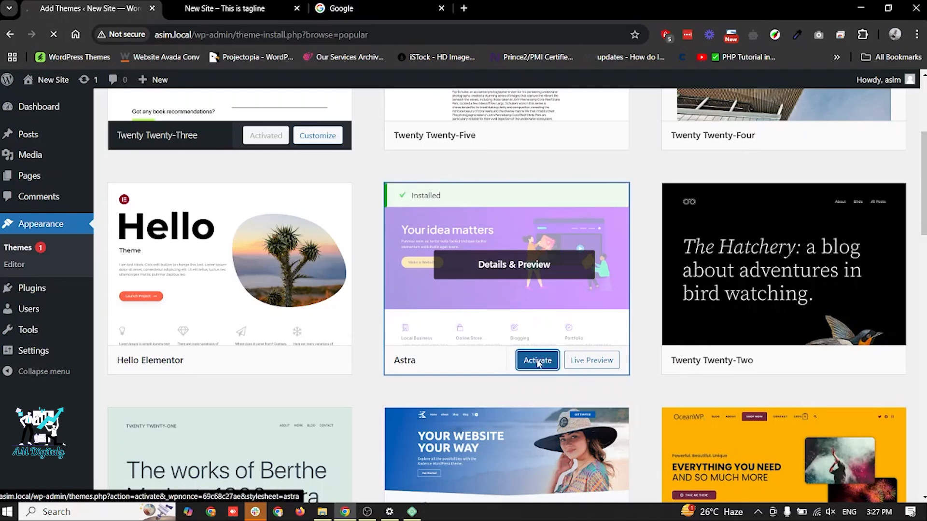
- Reload the front end to check the Astra design, and look over the installed themes in the dashboard
click(247, 11)
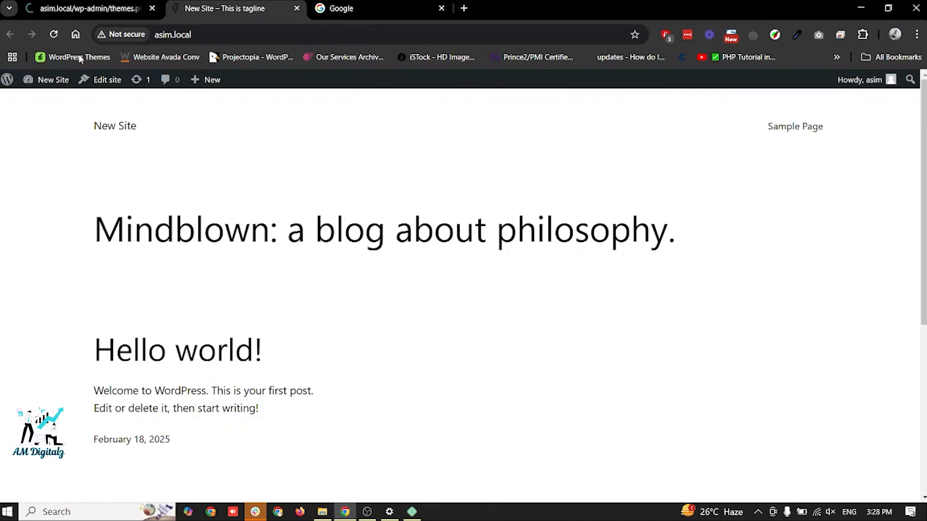
click(54, 35)
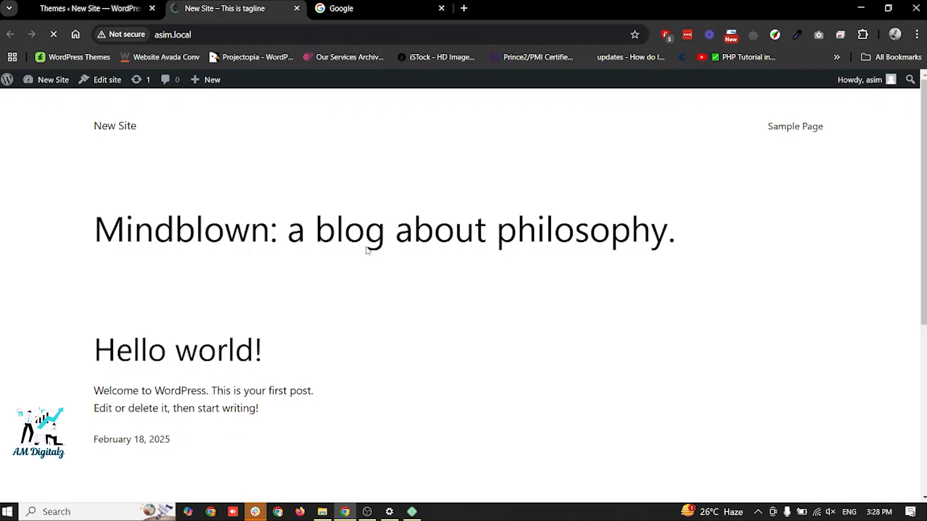
click(86, 5)
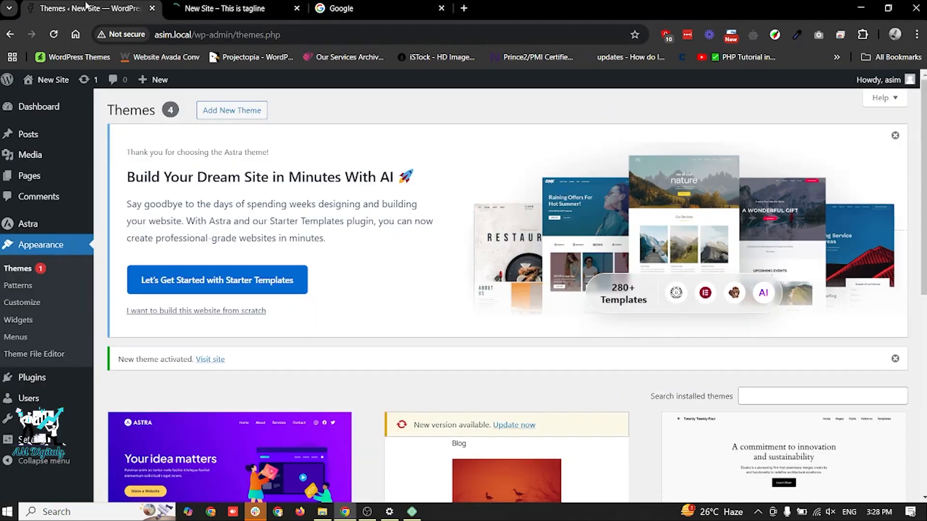
click(186, 5)
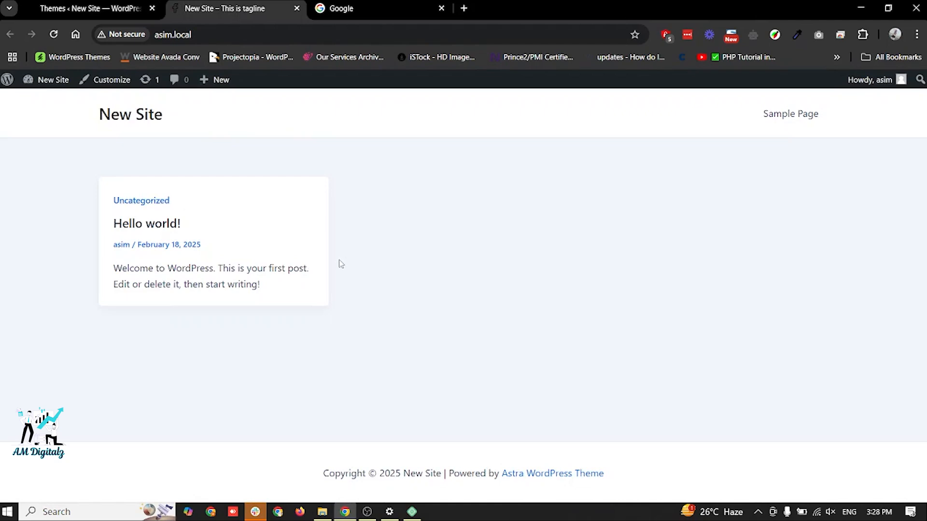
click(107, 3)
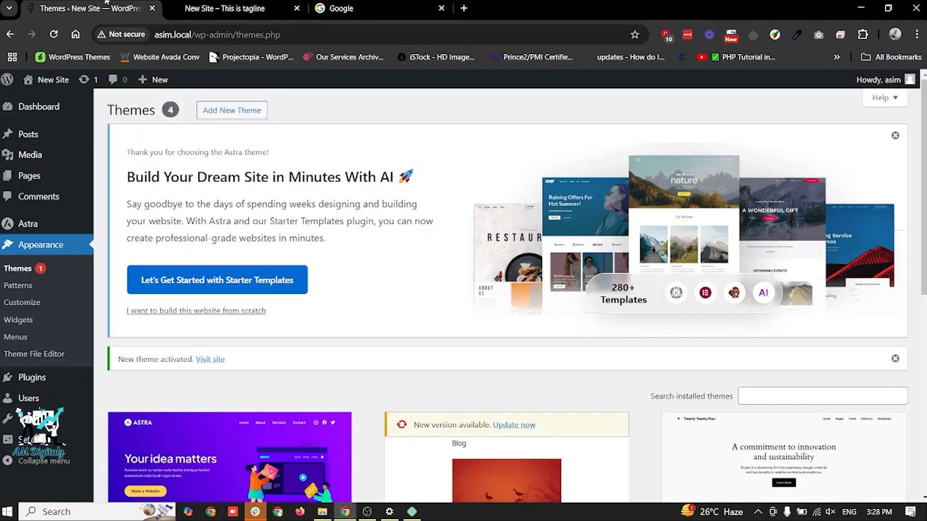
scroll(410, 274, down, 4)
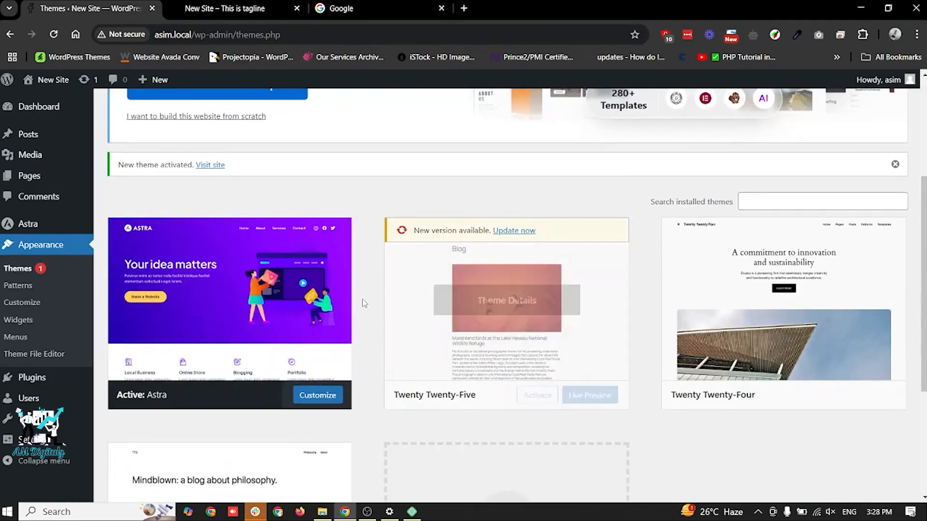
scroll(365, 303, up, 4)
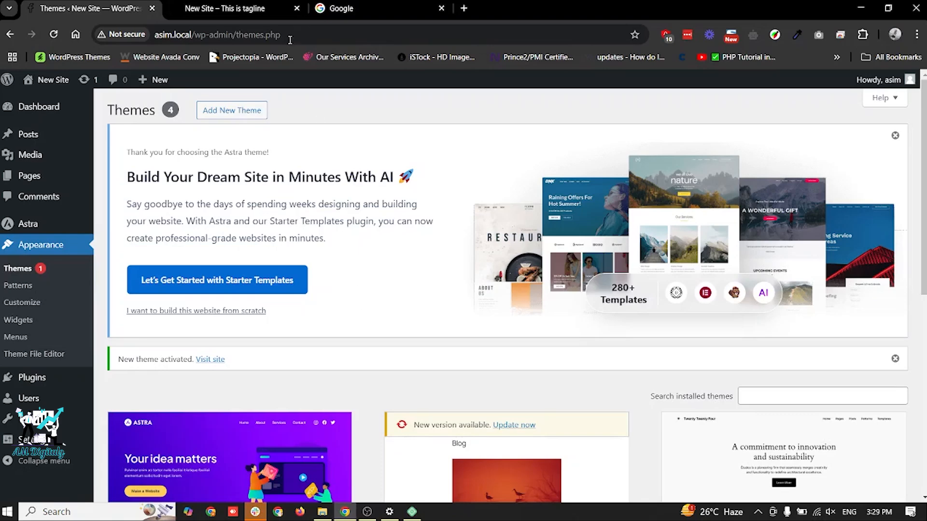
- Compare the Hello world! post on the front end with the Posts list in the dashboard
click(271, 9)
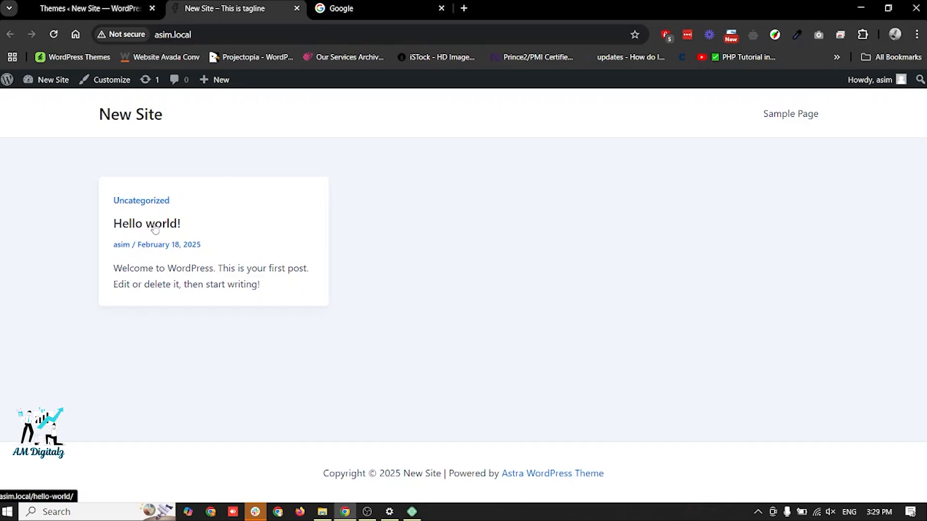
click(76, 4)
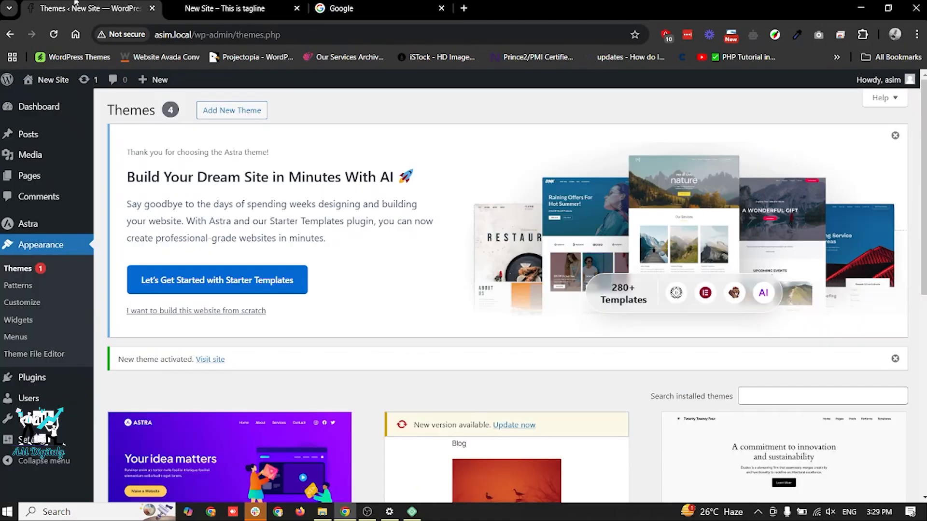
click(31, 129)
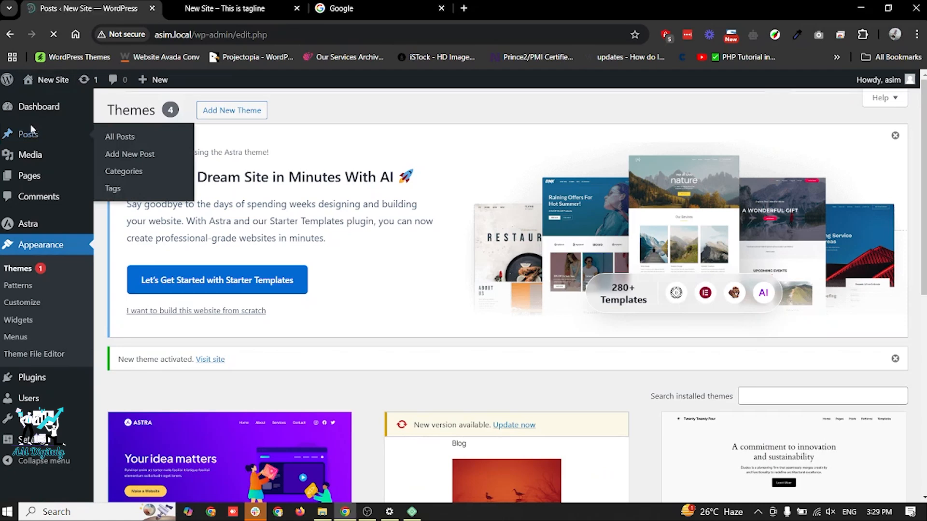
click(225, 5)
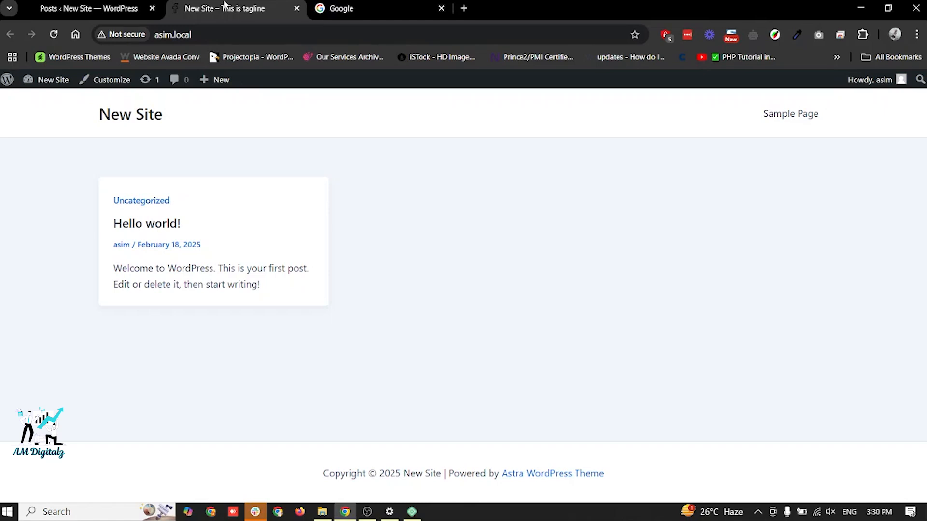
click(113, 4)
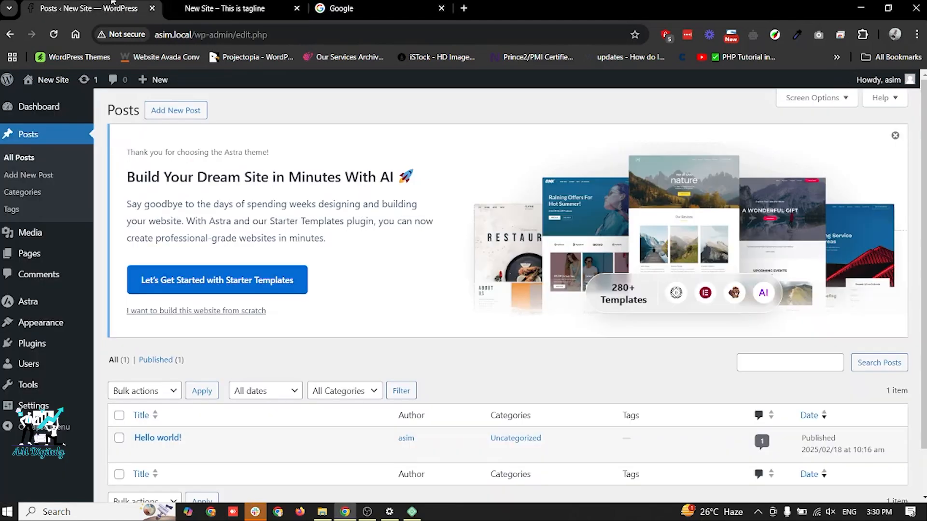
- Create a new post titled "New Post title", dismissing the block editor welcome guide, and publish it
click(175, 118)
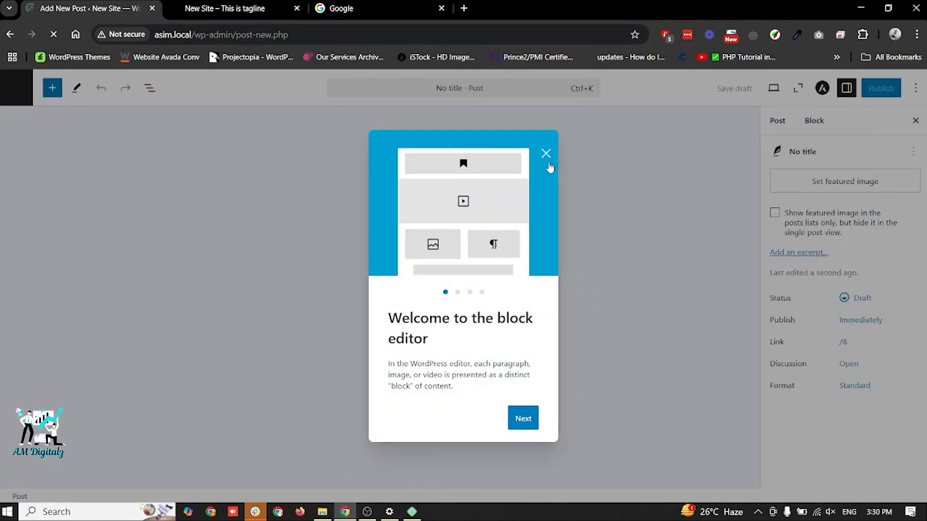
click(546, 154)
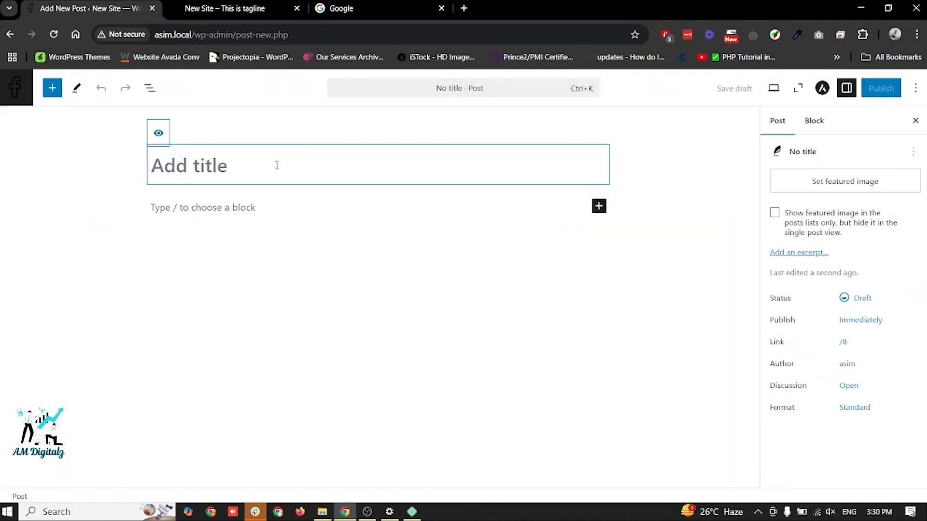
text(New Post title)
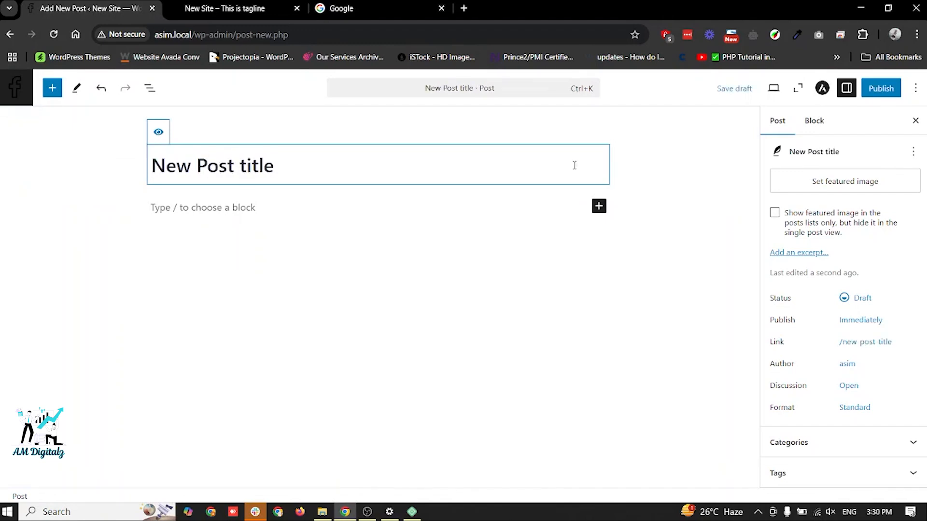
click(882, 89)
click(882, 89)
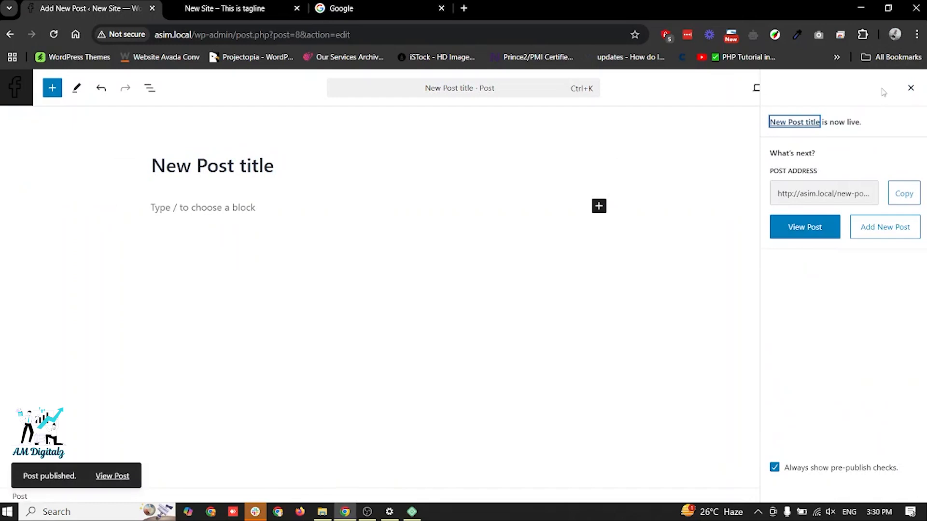
- View the new post on the front end's home page, and move between the Hello world! and New Post title posts
click(242, 6)
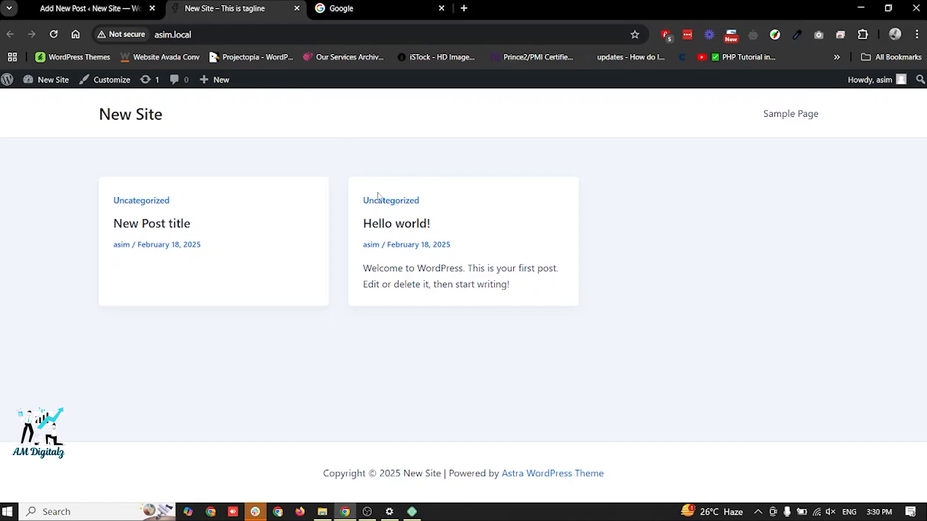
click(381, 230)
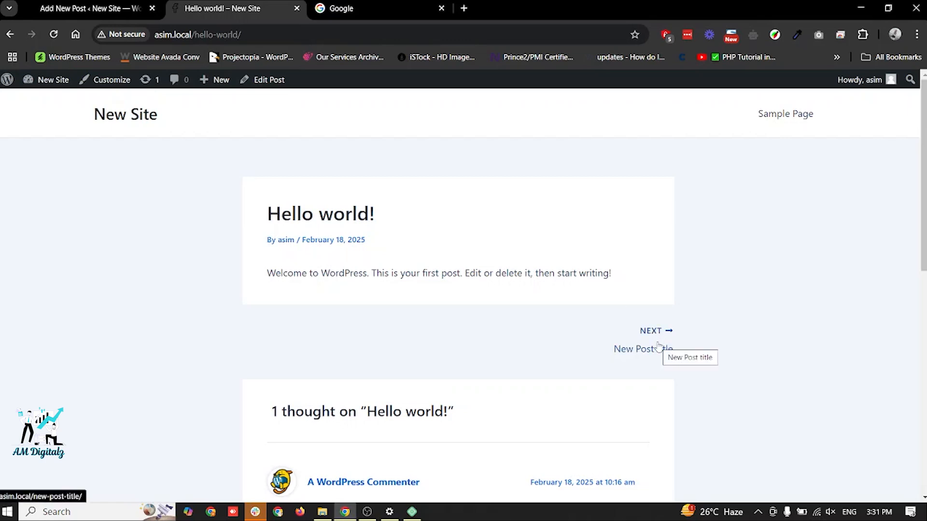
click(659, 346)
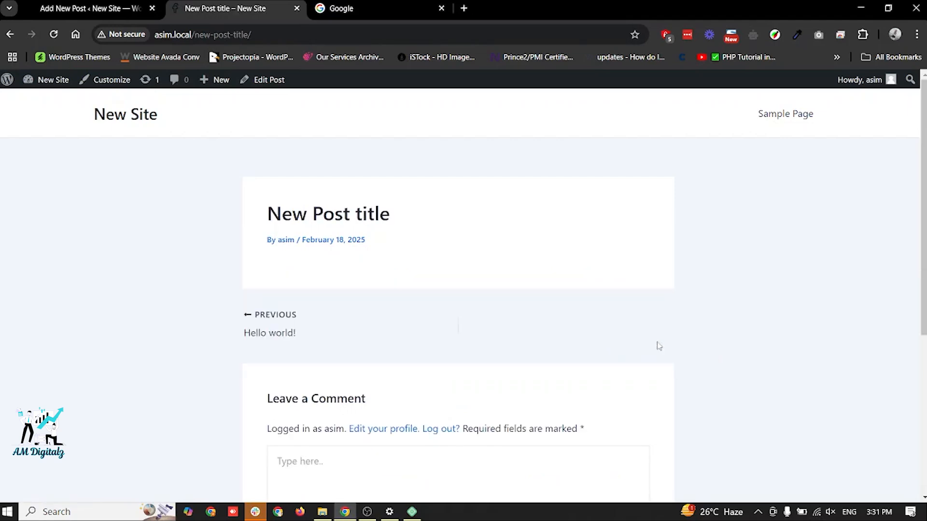
click(260, 326)
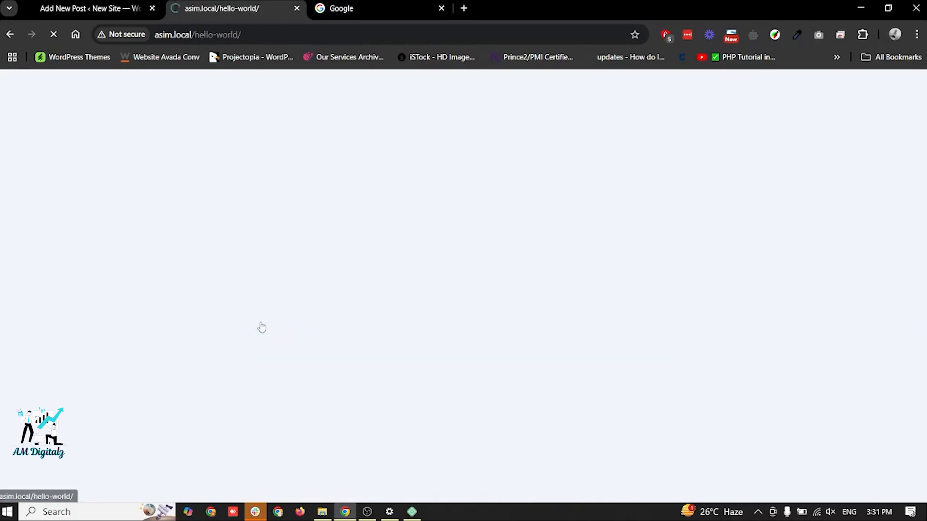
scroll(459, 292, down, 10)
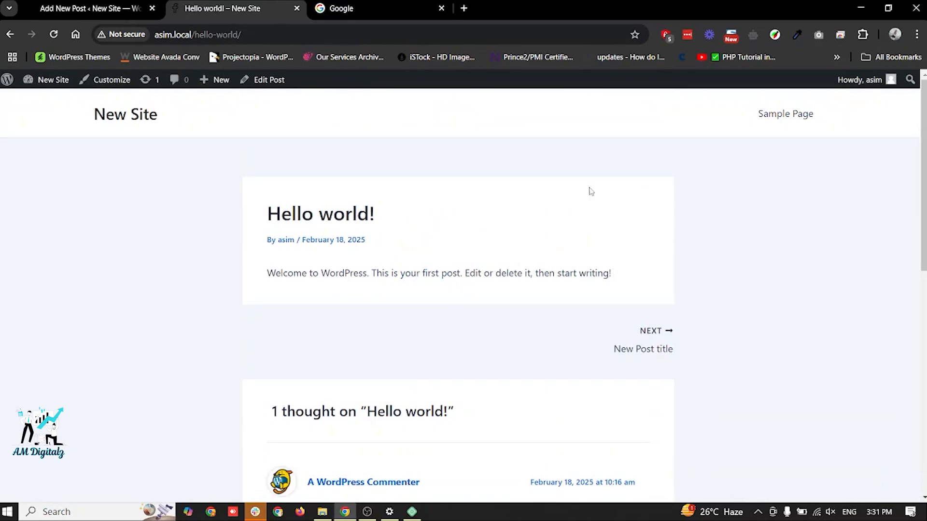
- Look through the Sample Page on the front end, and return to the Hello world! post
click(769, 118)
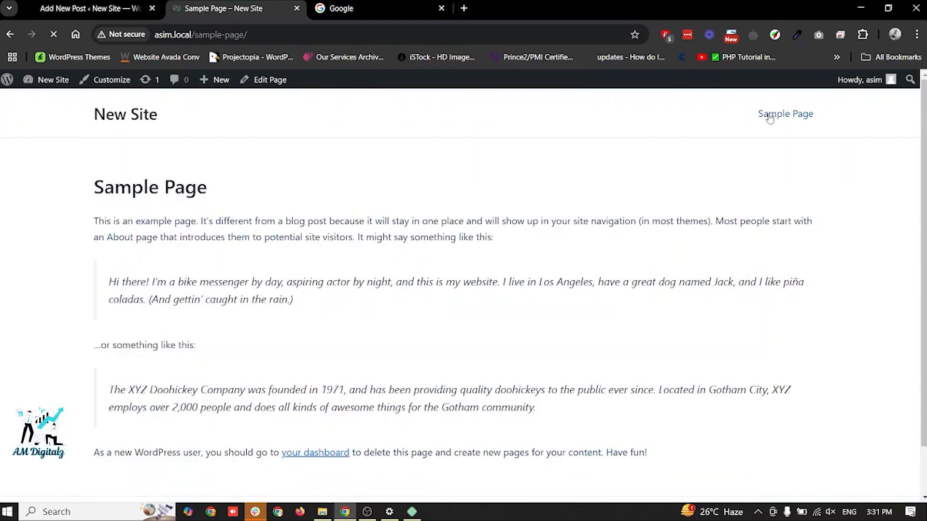
scroll(410, 265, down, 2)
scroll(410, 265, up, 2)
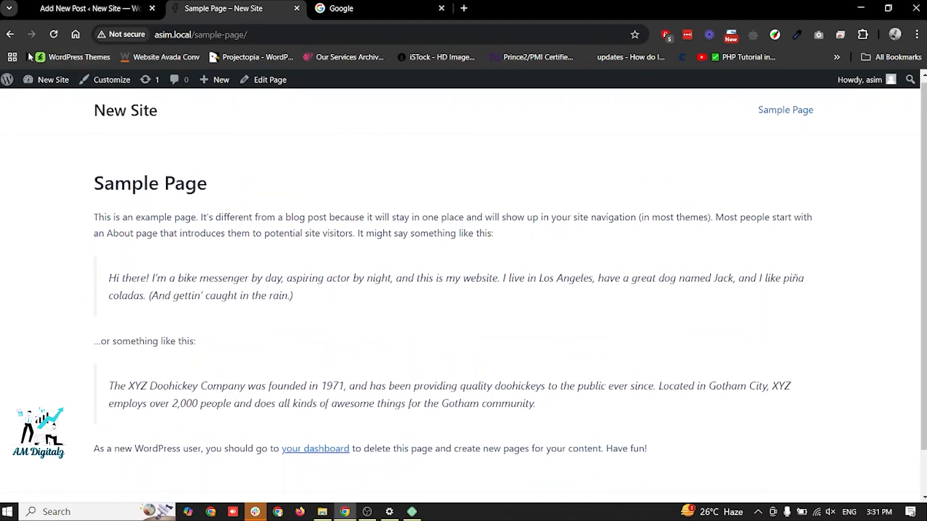
click(11, 36)
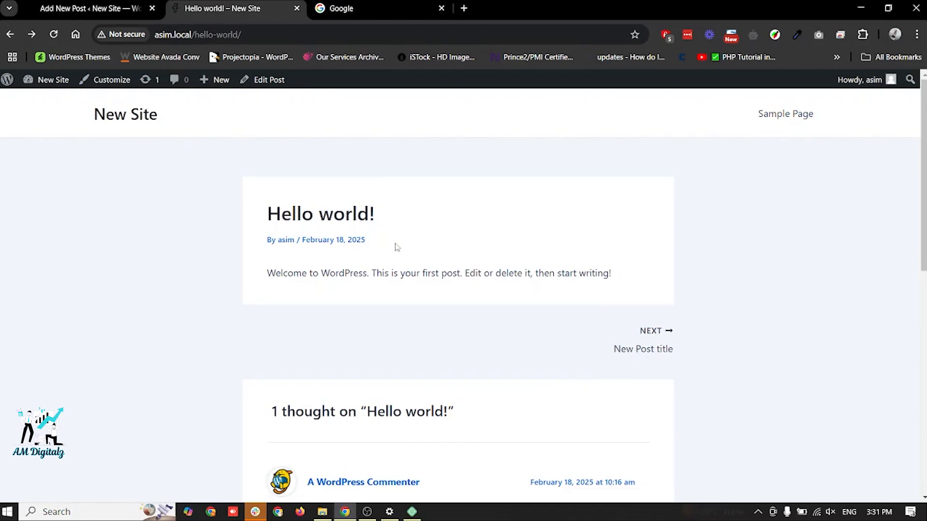
- Open the Sample Page in a separate tab alongside the Hello world! post and look through its content
middle_click(786, 114)
click(359, 3)
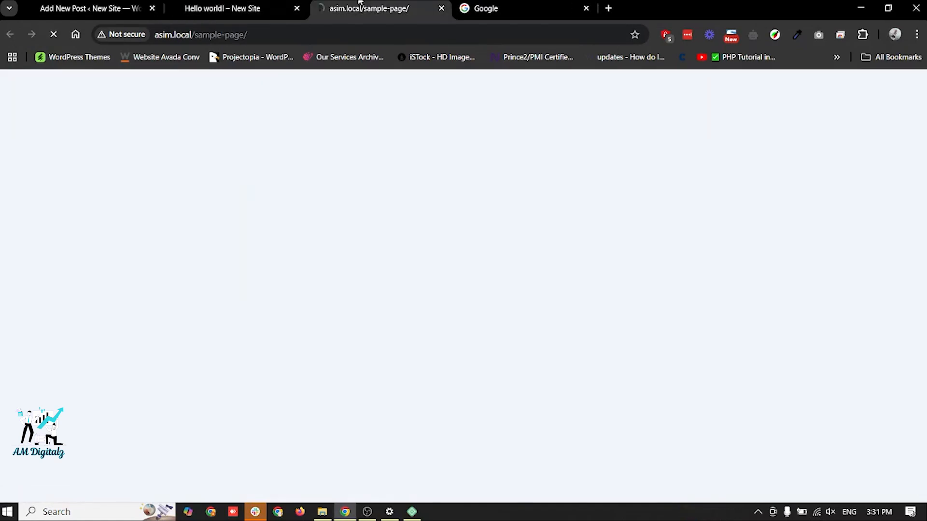
click(230, 4)
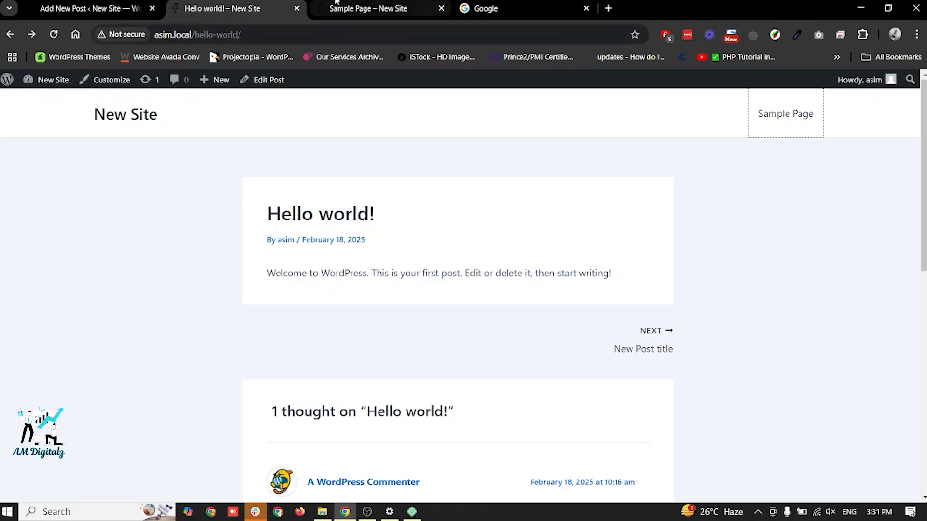
mouse_move(343, 2)
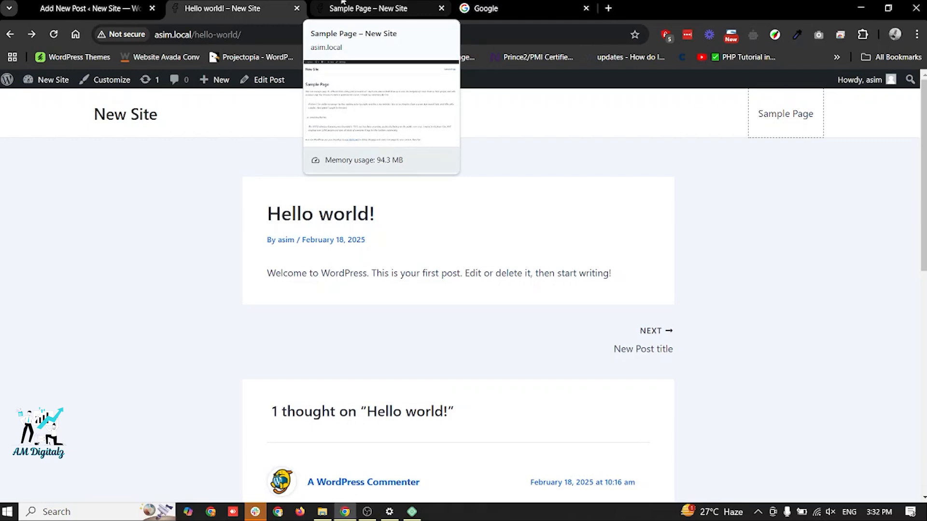
click(342, 2)
scroll(330, 304, down, 2)
scroll(329, 304, up, 1)
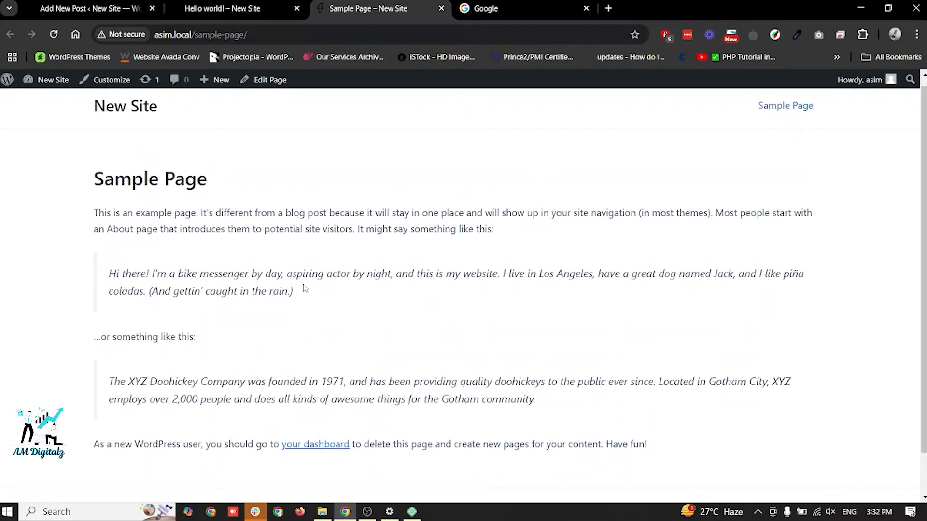
- Compare the layout of the Hello world! post, including its author, date and comments, with that of the Sample Page
click(263, 10)
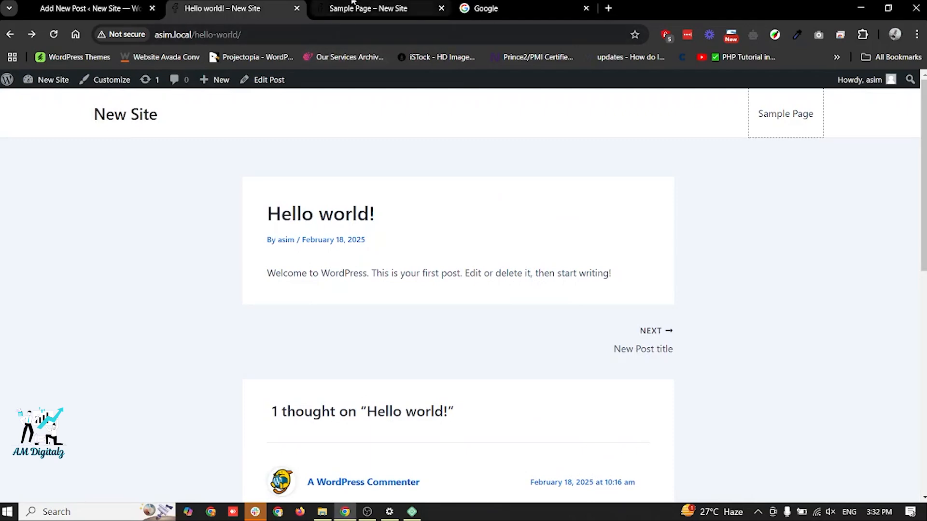
click(357, 8)
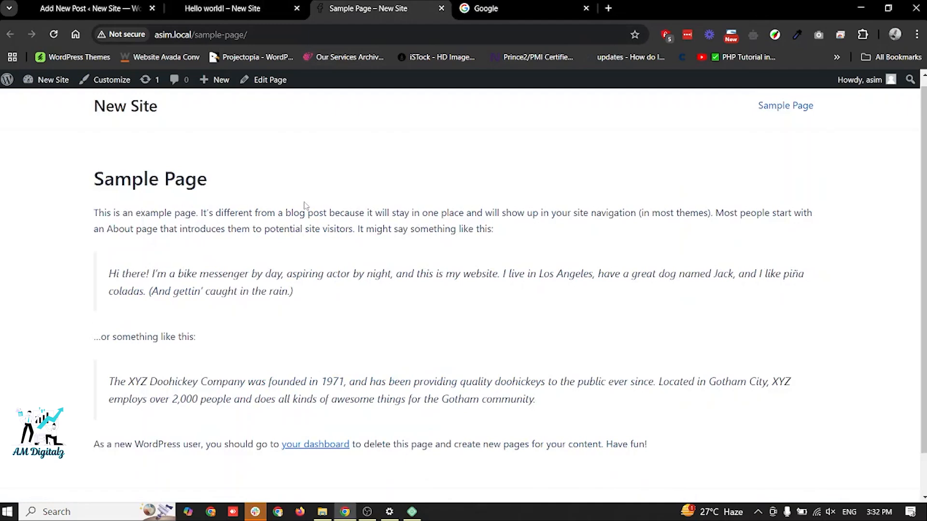
click(227, 9)
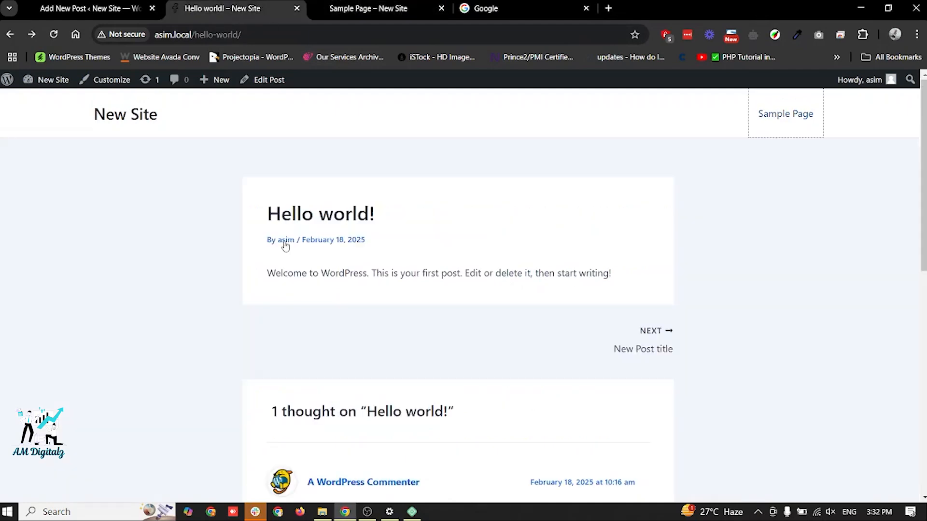
click(379, 3)
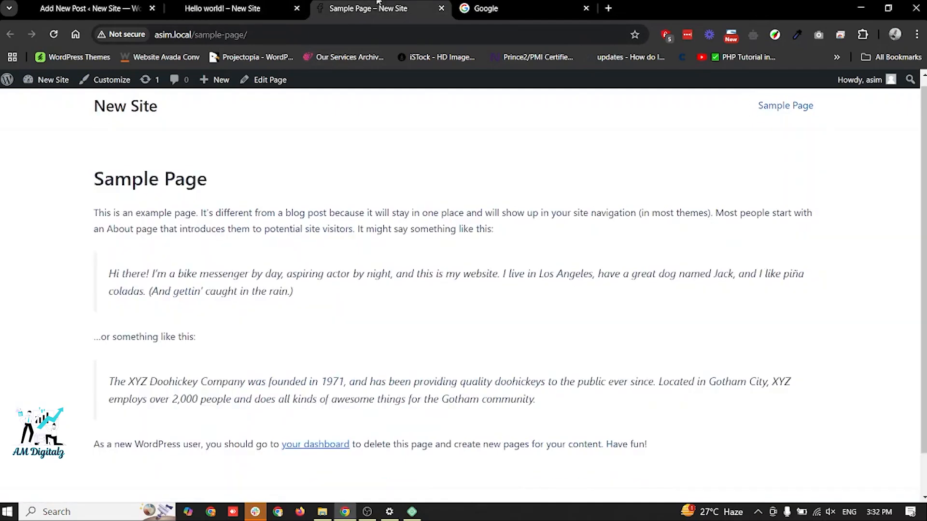
click(227, 8)
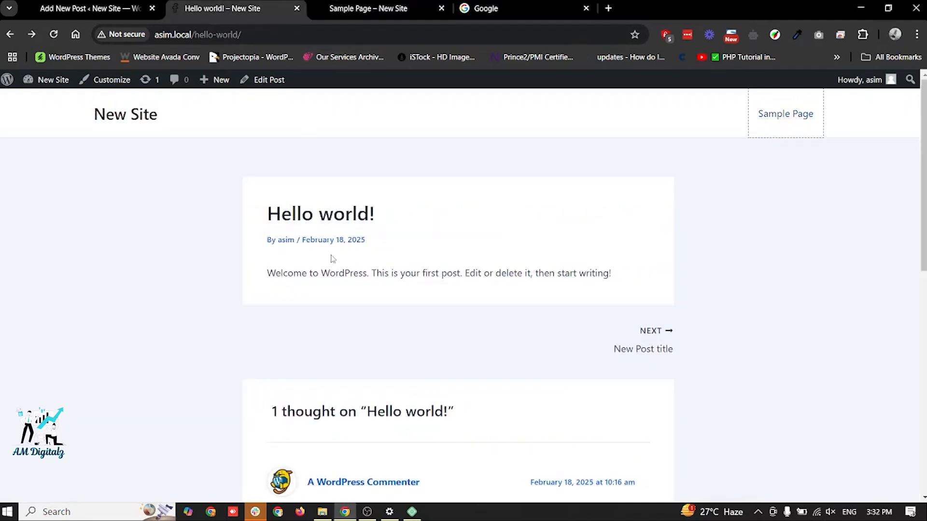
click(368, 9)
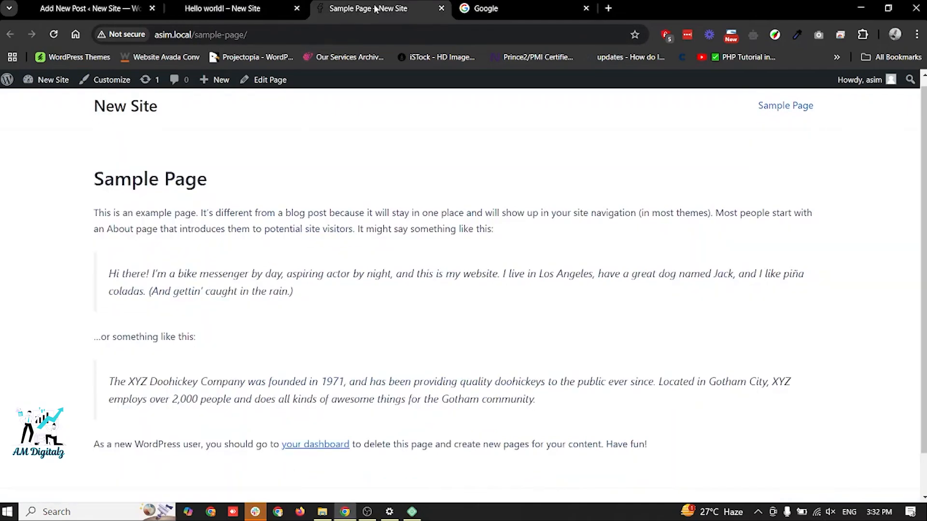
click(227, 8)
scroll(428, 331, down, 3)
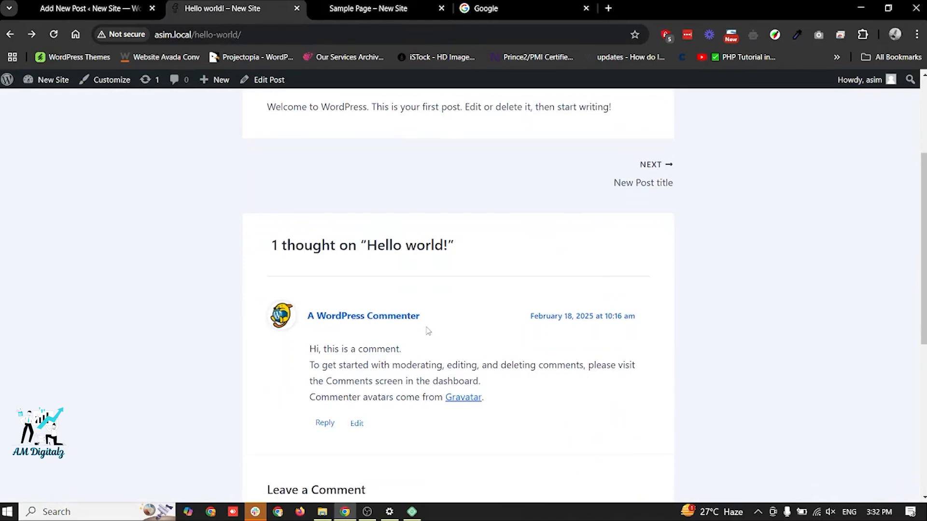
click(372, 9)
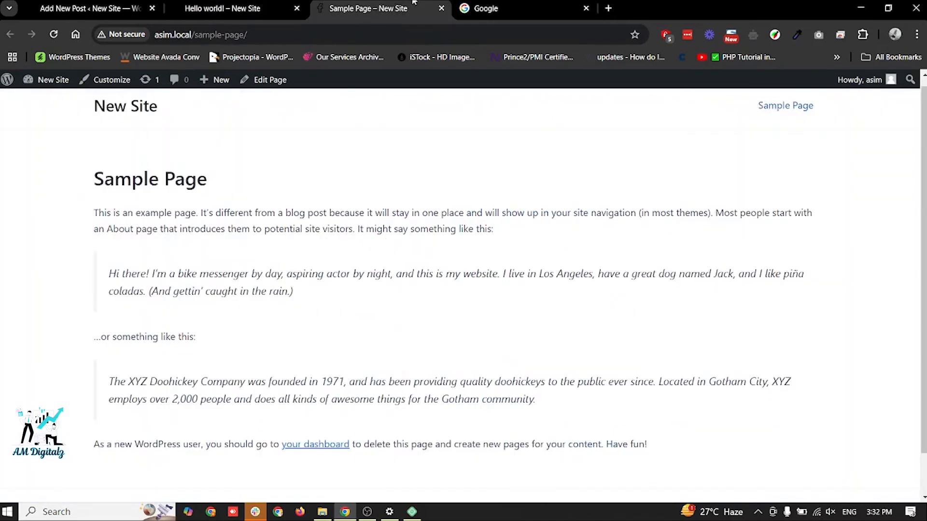
click(258, 4)
scroll(647, 208, up, 3)
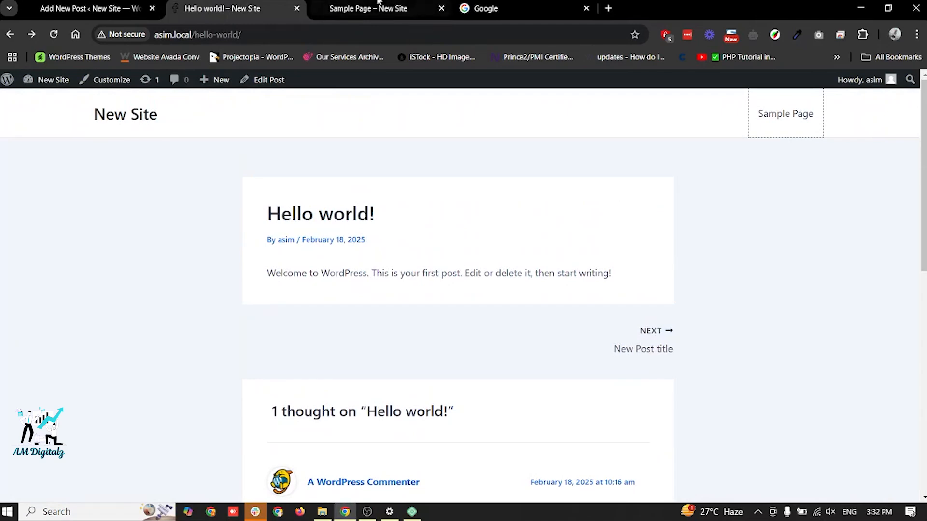
click(361, 3)
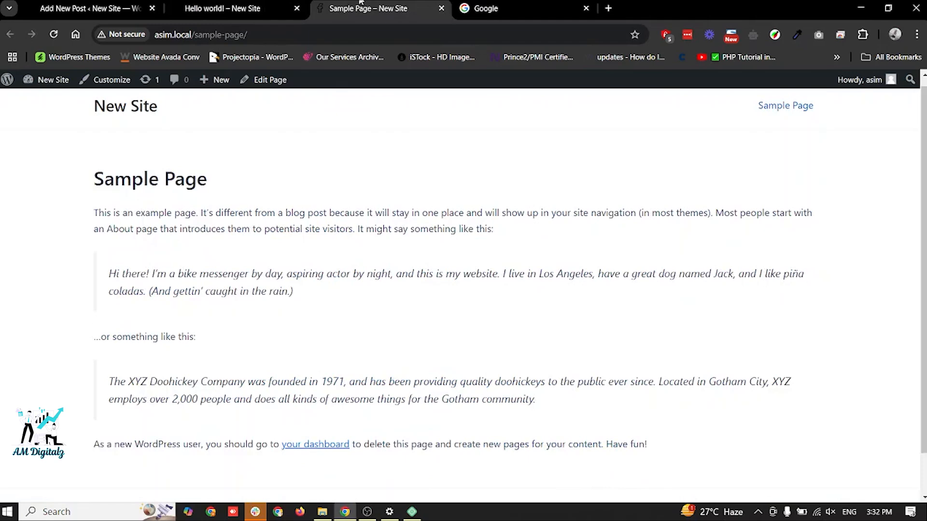
click(110, 2)
click(202, 3)
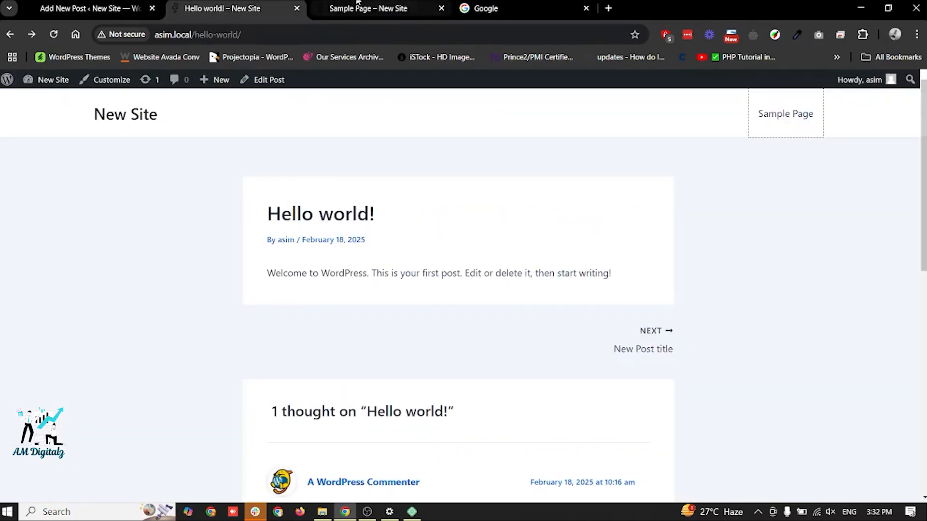
click(365, 2)
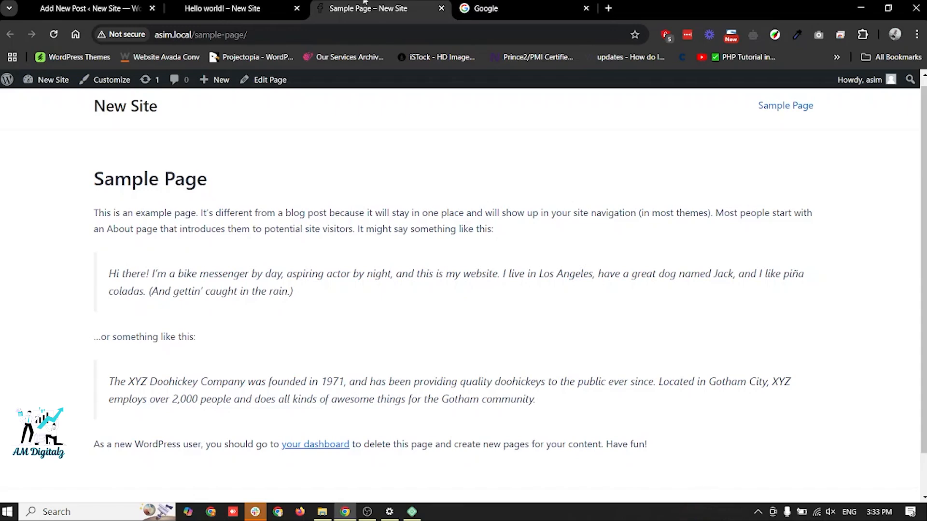
click(208, 5)
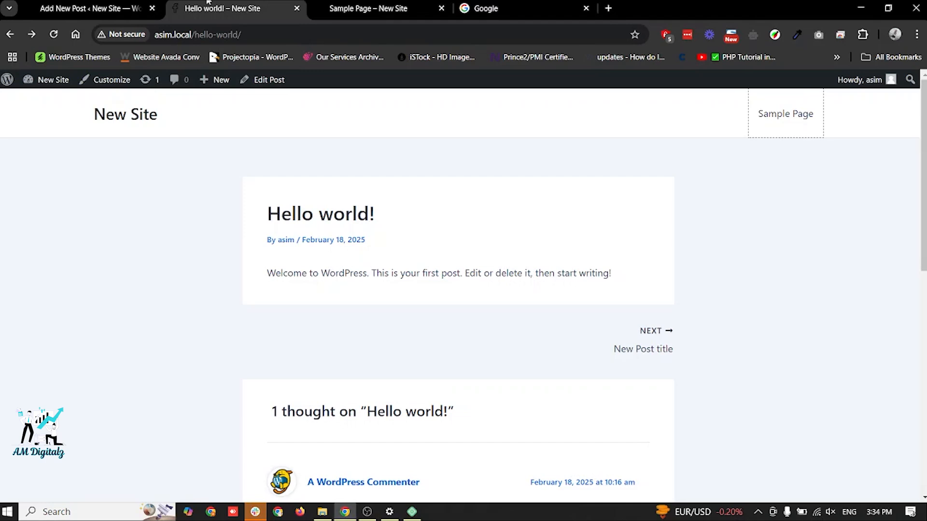
- Leave the post editor and compare the Posts and Pages lists and their submenu entries in the dashboard
click(91, 8)
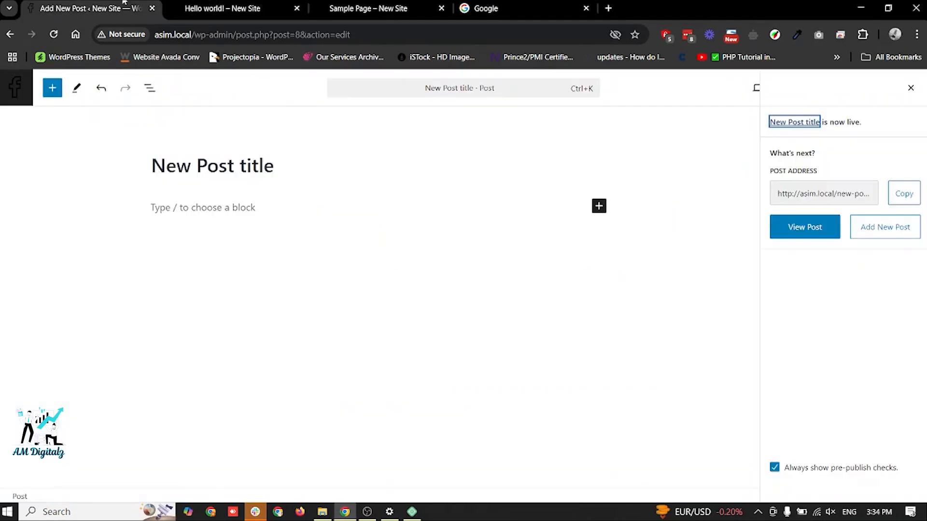
click(14, 98)
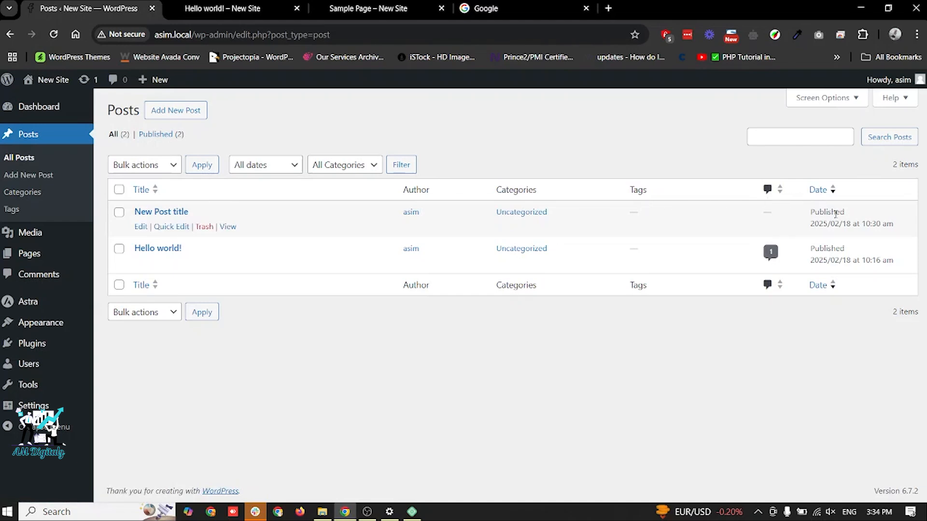
click(68, 254)
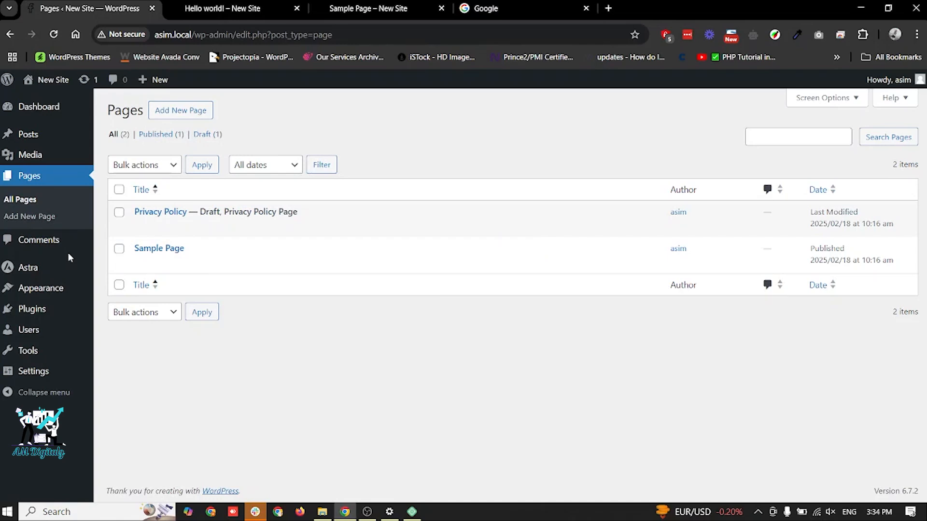
click(39, 145)
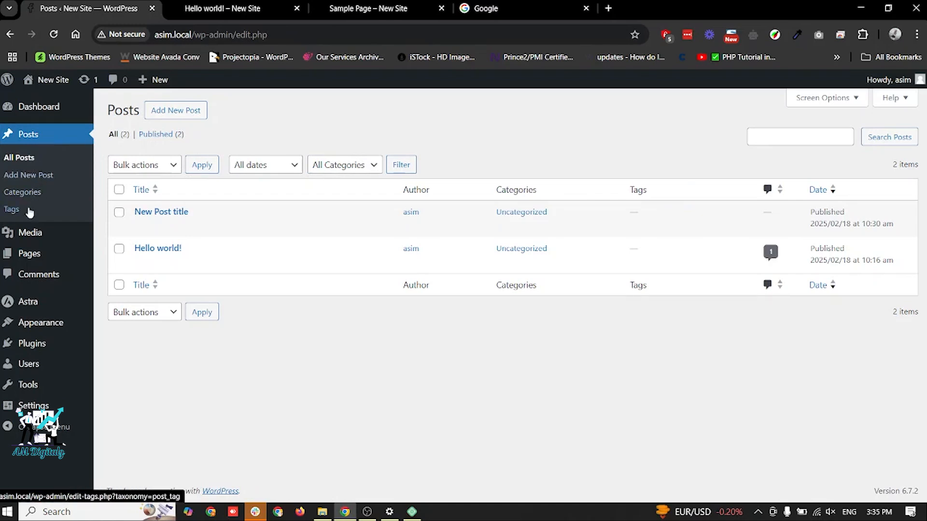
mouse_move(37, 256)
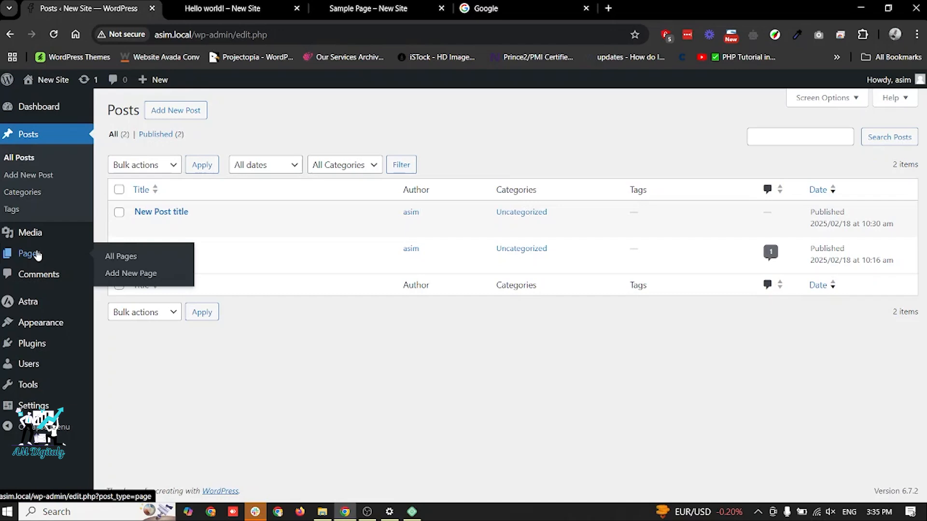
- Find the Hello Elementor theme among the popular themes, then install and activate it
click(47, 327)
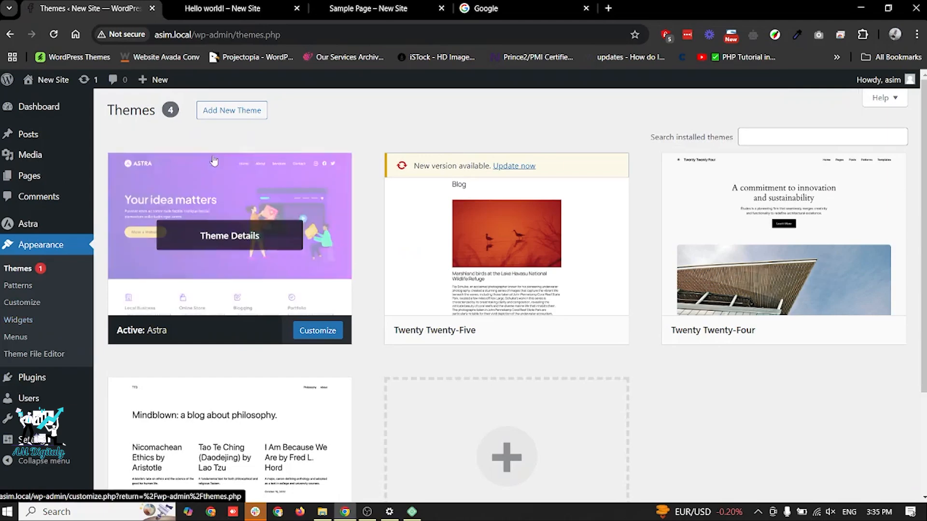
click(223, 117)
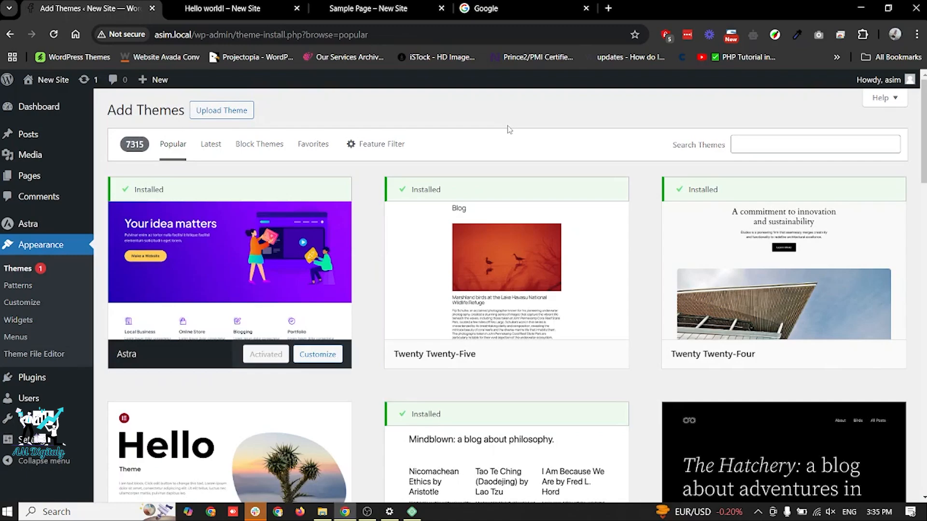
scroll(508, 130, down, 7)
scroll(508, 130, up, 5)
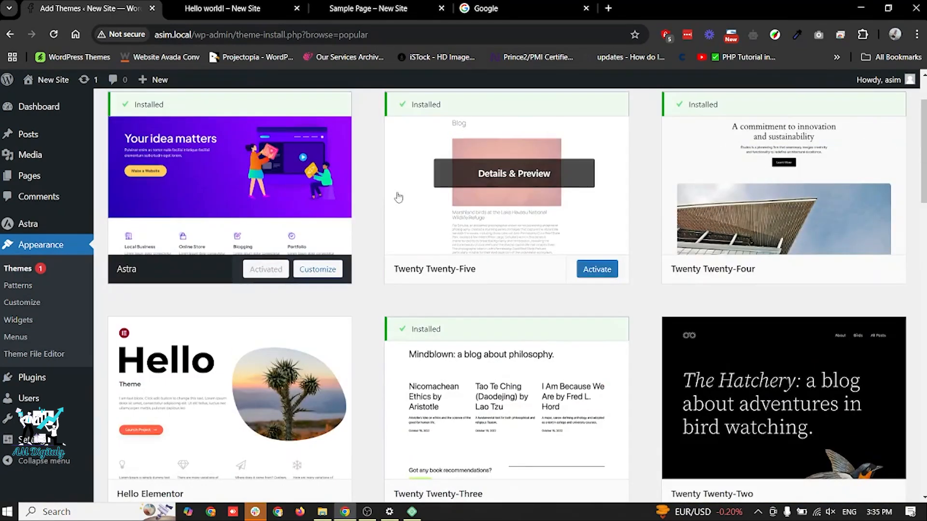
scroll(190, 389, down, 1)
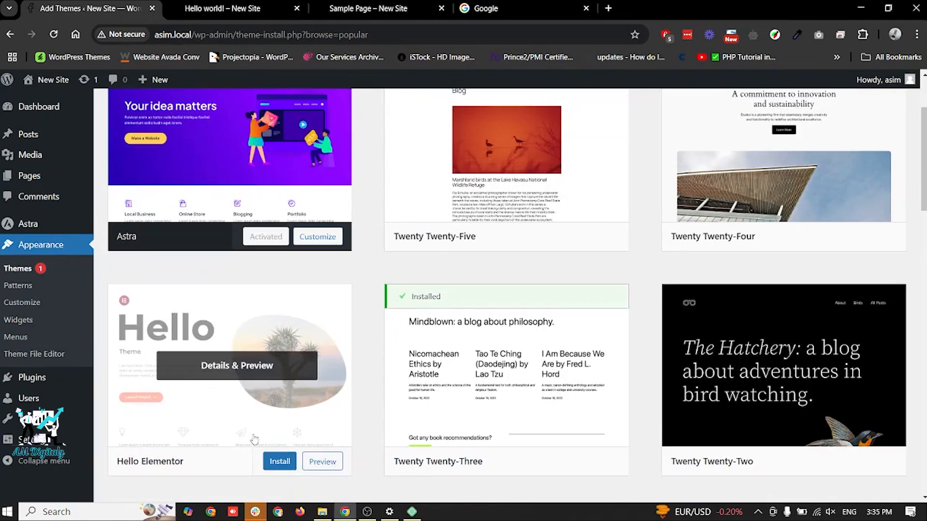
click(274, 462)
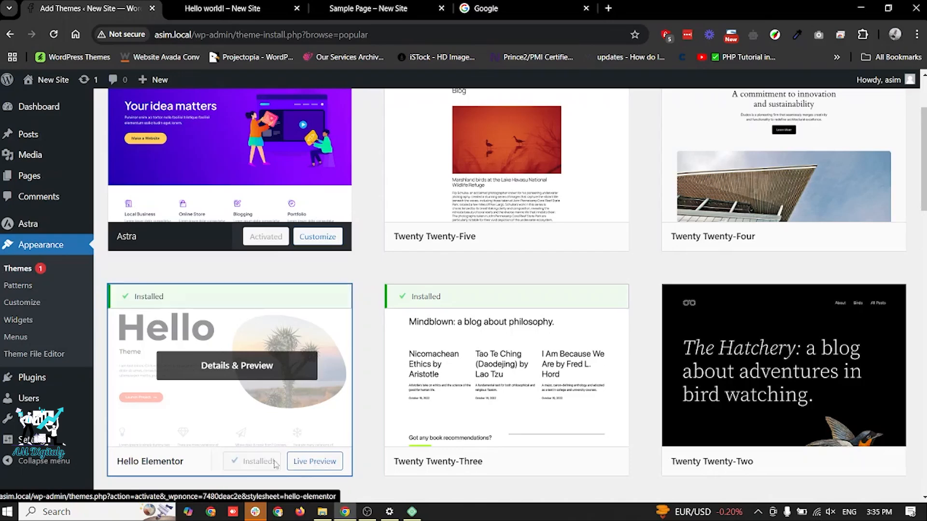
click(274, 464)
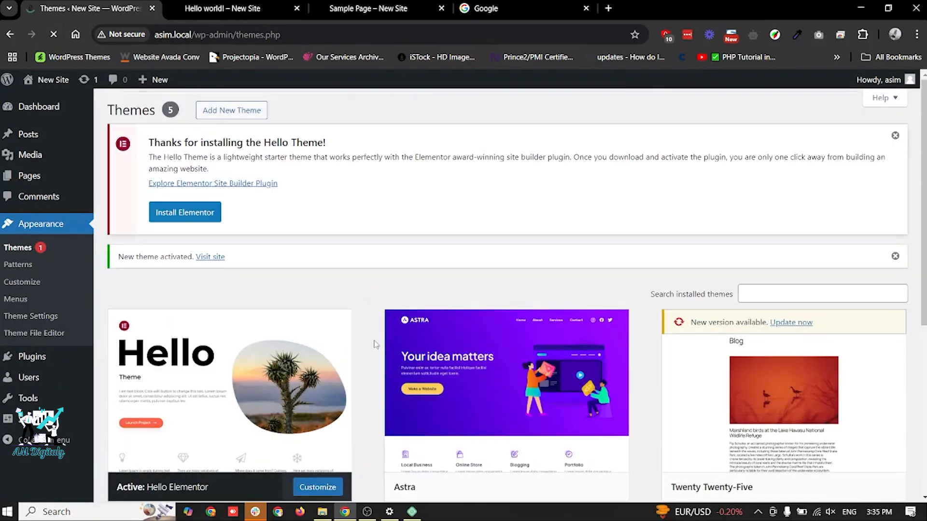
- Reload the Hello world! post and check how it and the Sample Page look with the Hello Elementor theme
click(230, 5)
key(F5)
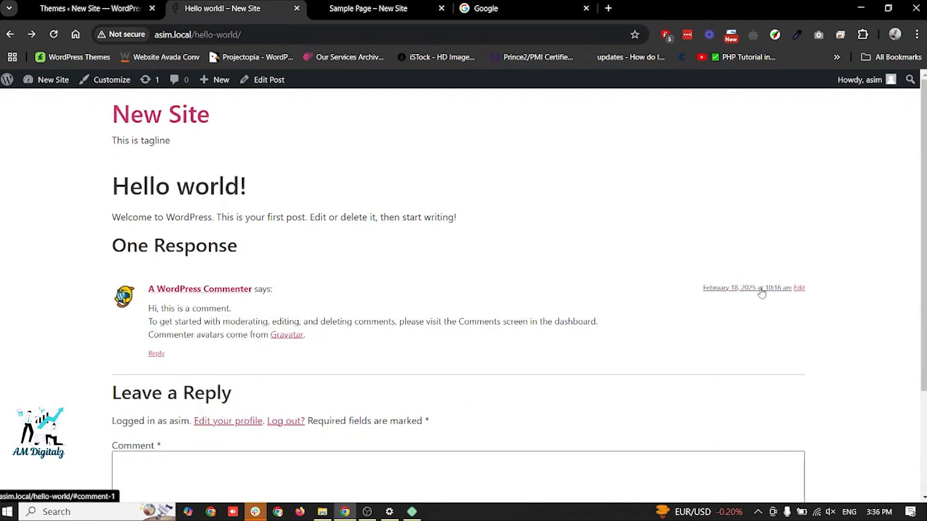
scroll(539, 320, down, 2)
scroll(540, 322, down, 1)
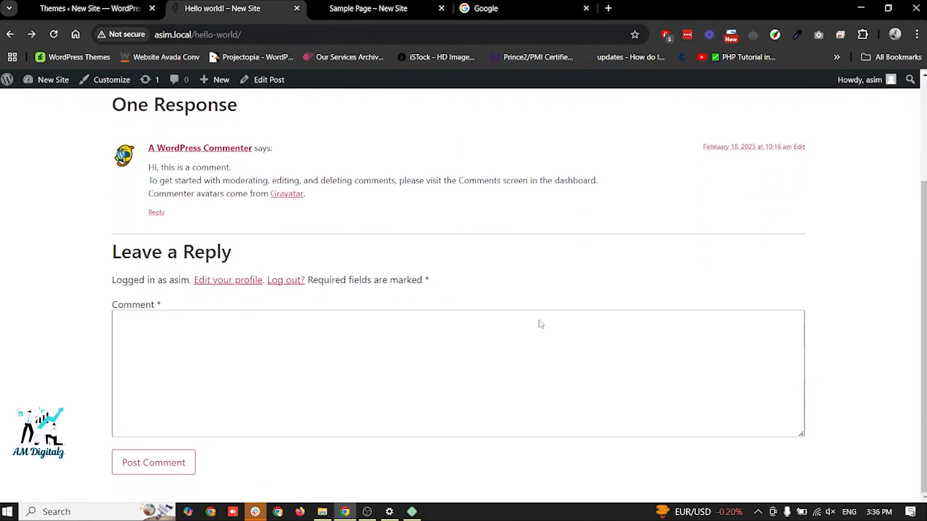
scroll(541, 324, up, 3)
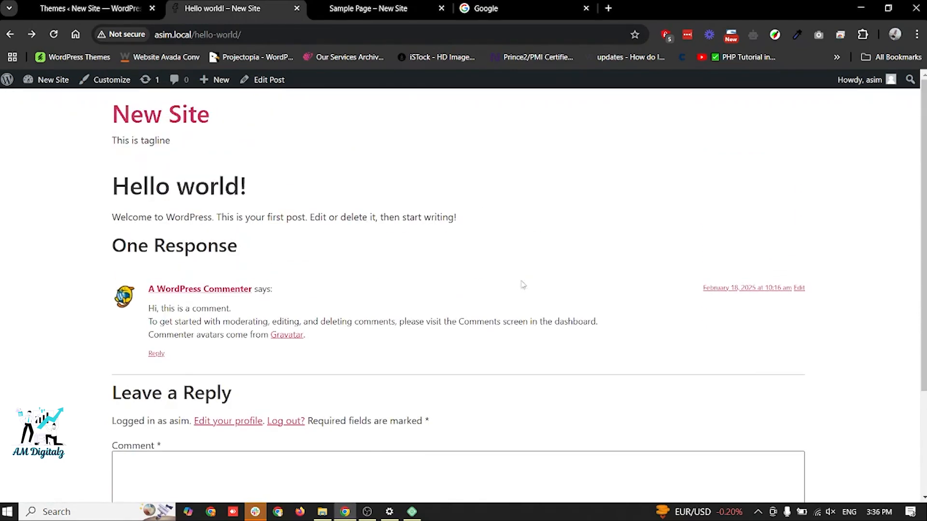
click(362, 5)
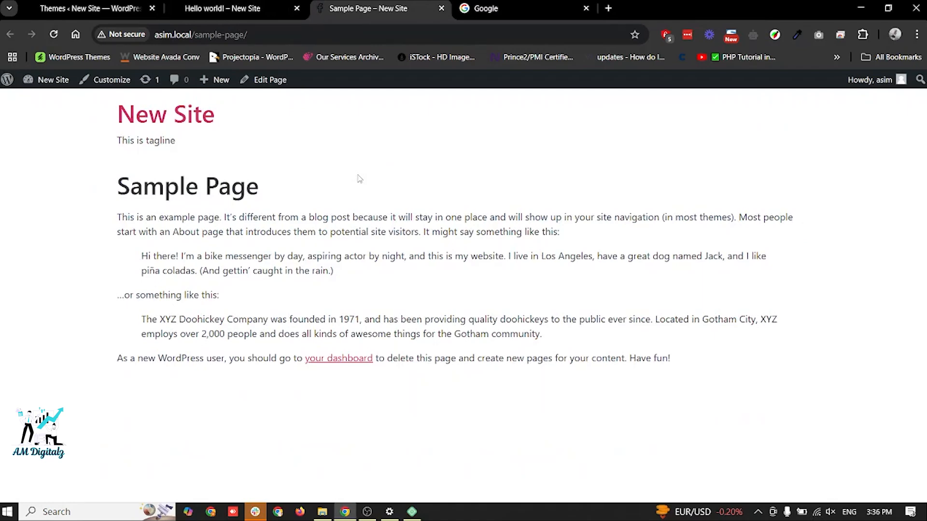
- Find the OceanWP theme among the popular themes in the theme installer, then install and activate it
click(89, 3)
scroll(397, 182, down, 3)
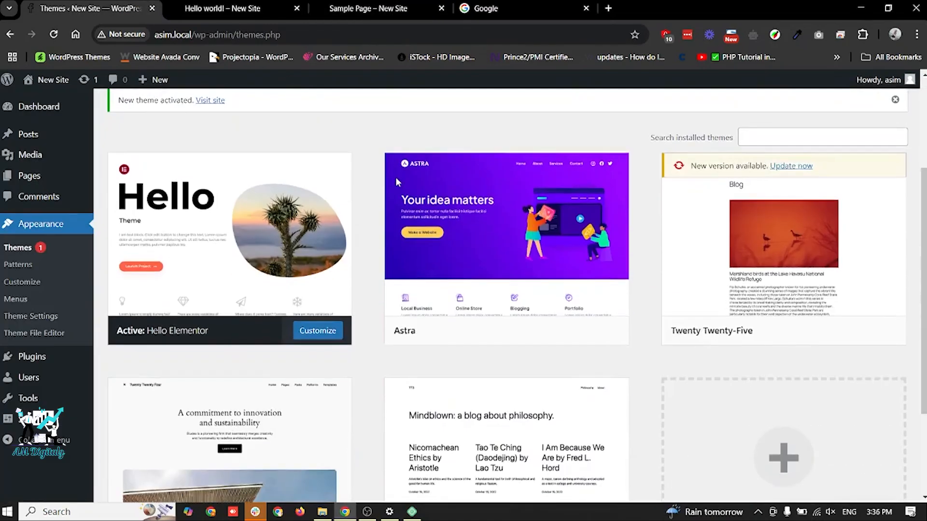
scroll(396, 180, up, 3)
click(239, 107)
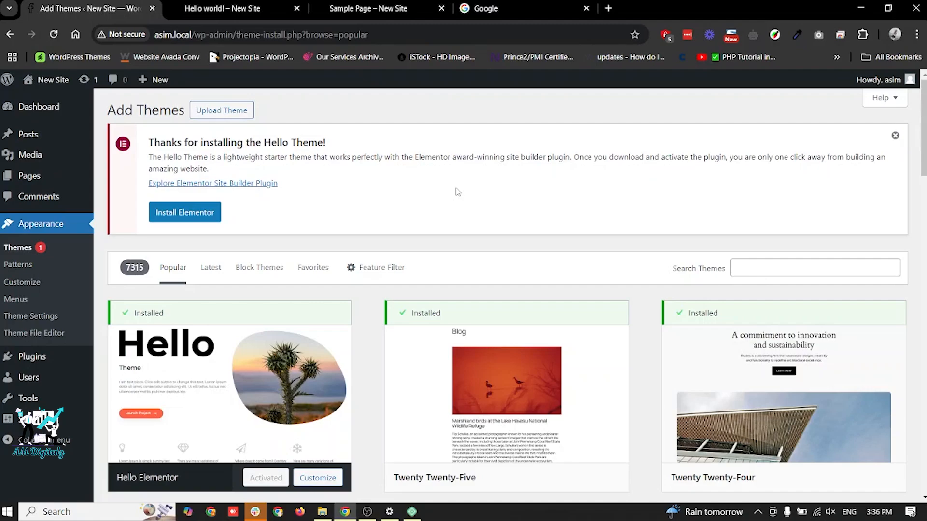
scroll(455, 189, down, 10)
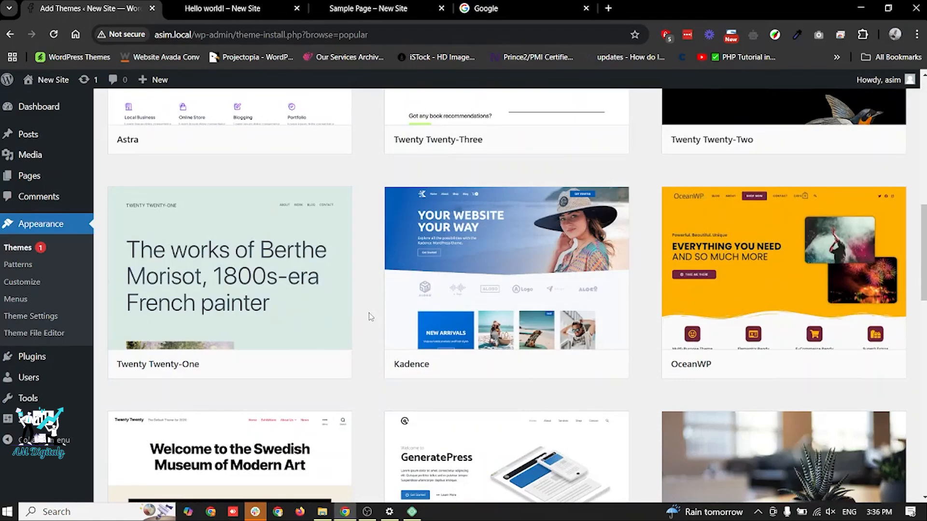
scroll(370, 317, down, 2)
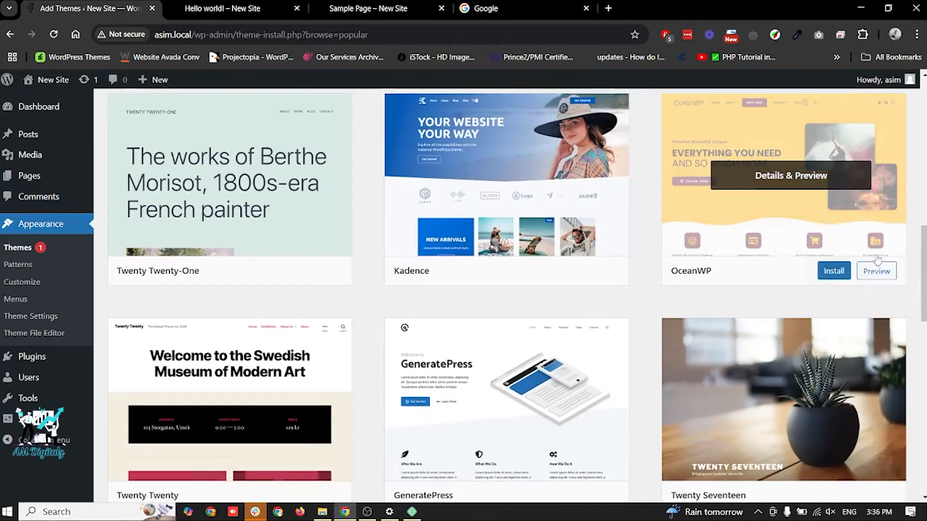
click(831, 279)
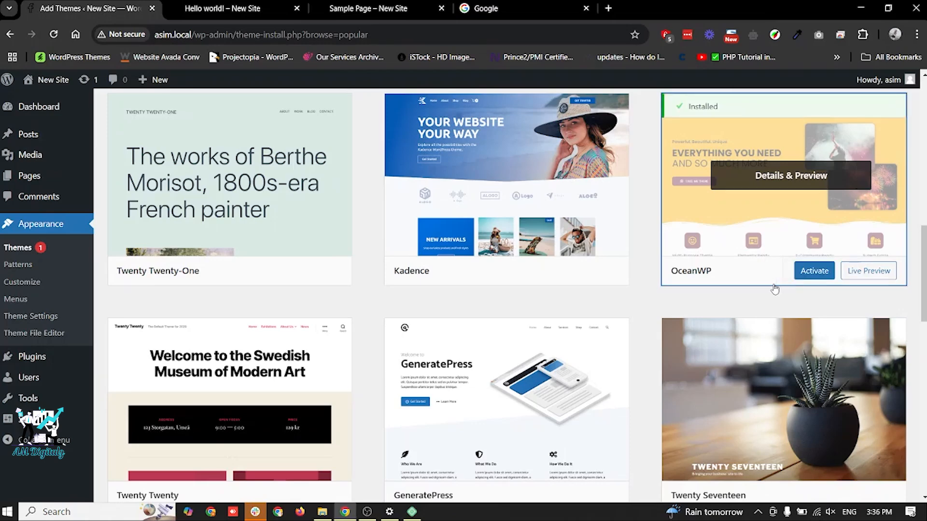
click(816, 271)
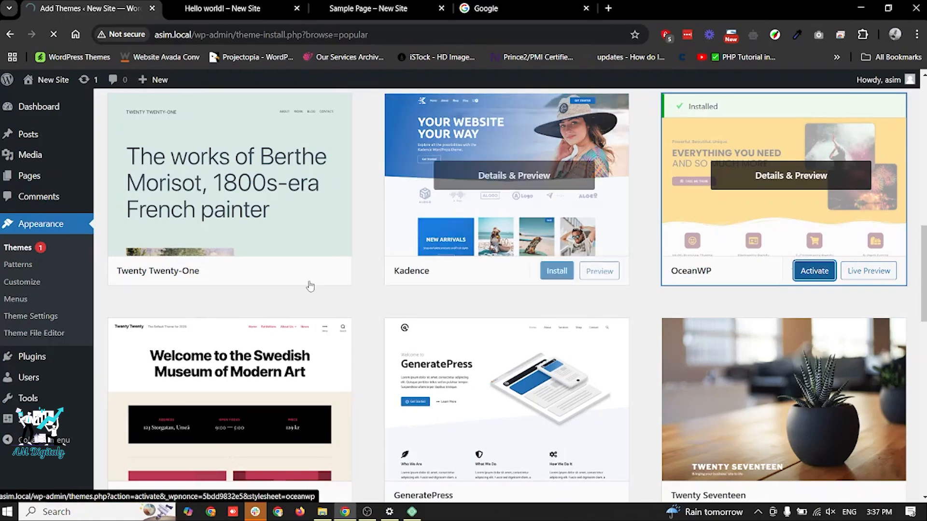
scroll(338, 217, up, 6)
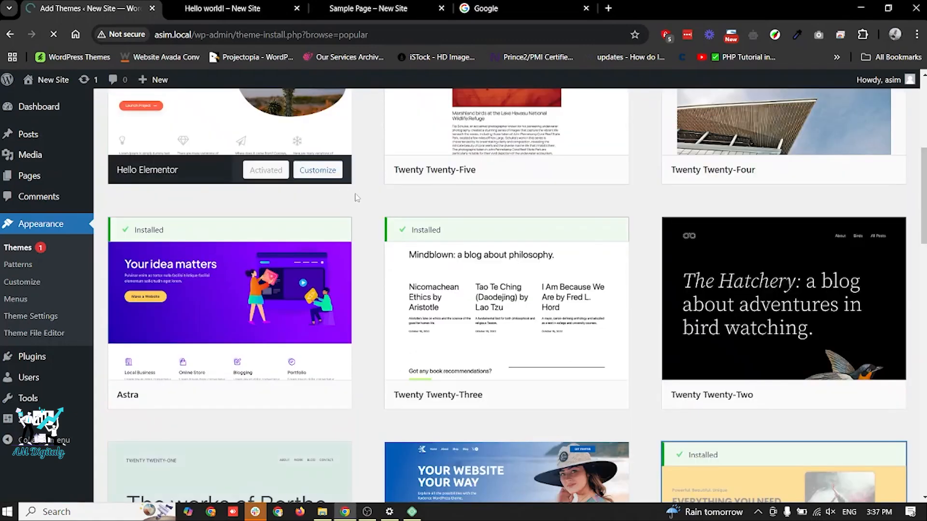
scroll(357, 197, up, 5)
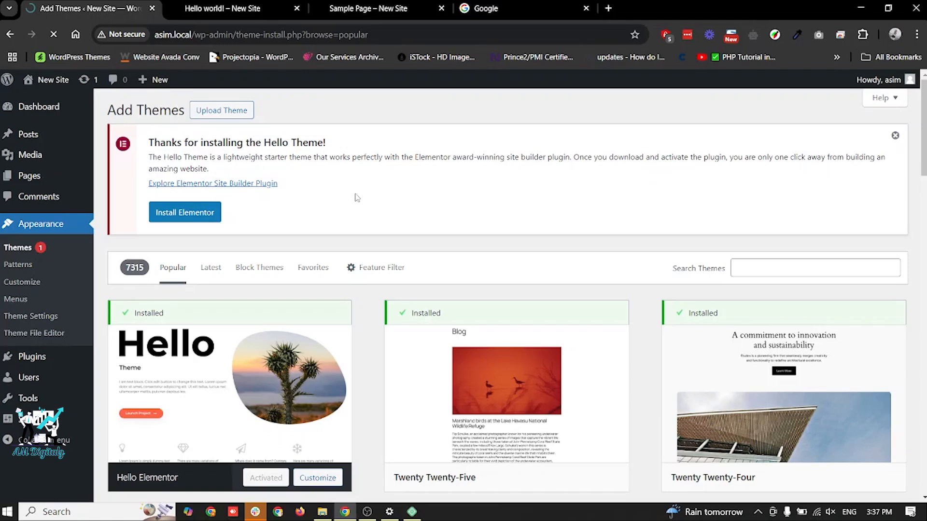
- Reload the Hello world! post and examine its details, related posts and comment section with the OceanWP theme
click(234, 4)
key(F5)
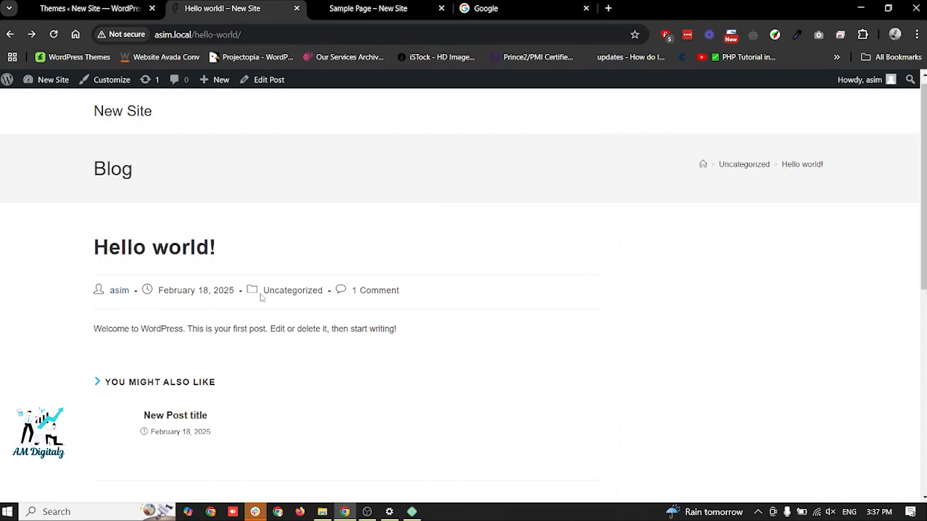
click(368, 291)
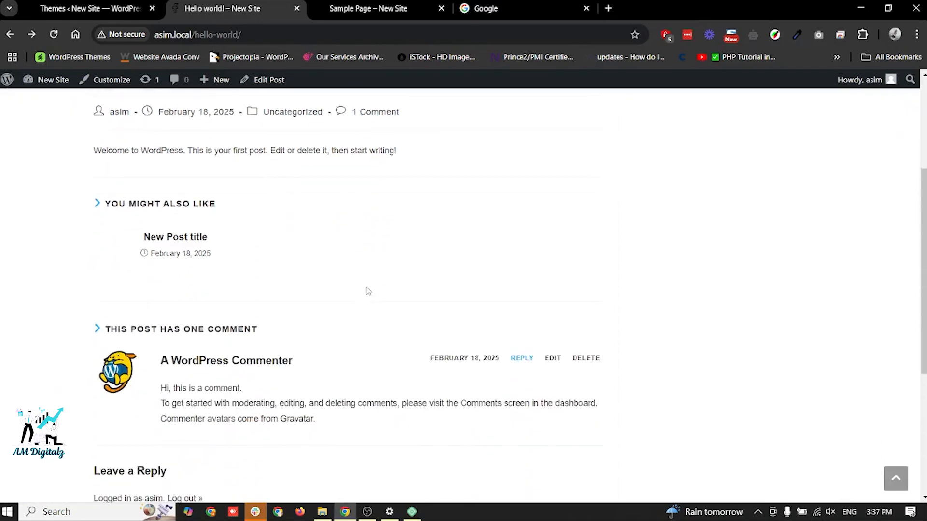
scroll(367, 291, up, 7)
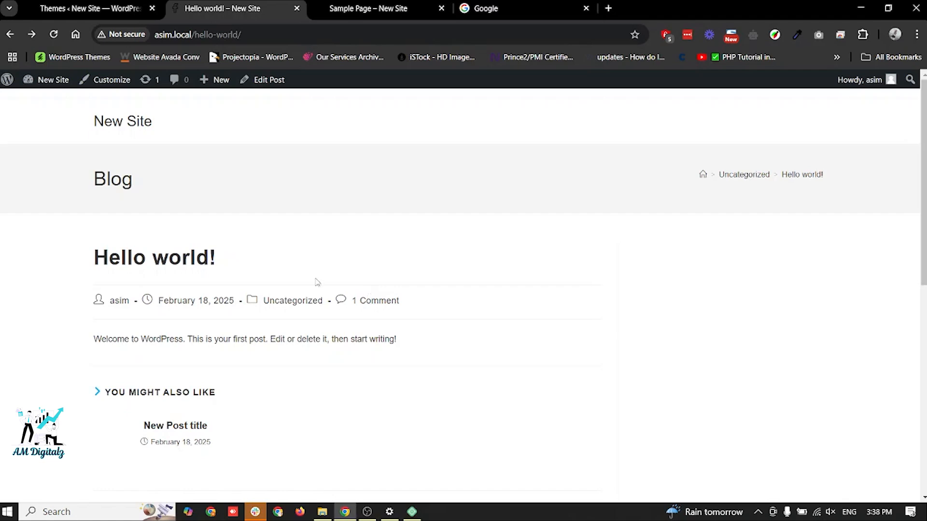
- Go to the site's home page, then open the Uncategorized category archive and look through its posts
click(120, 121)
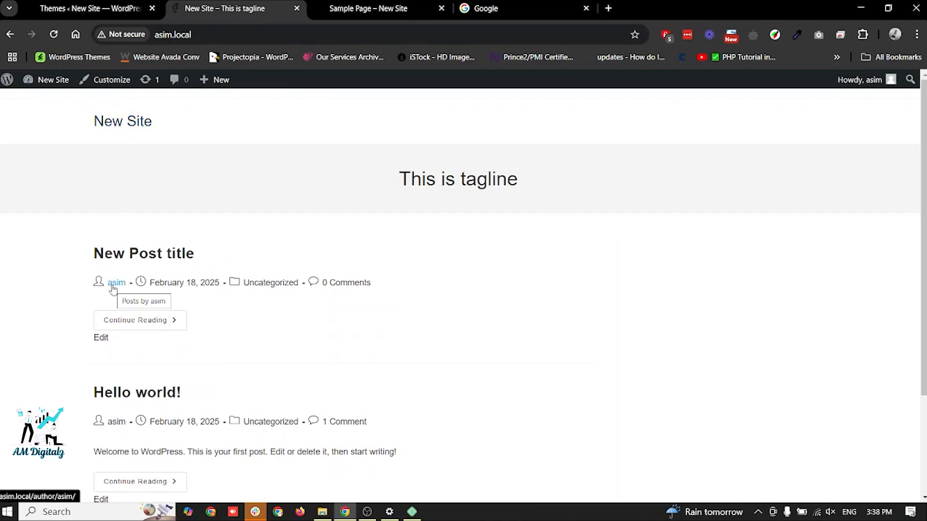
click(271, 283)
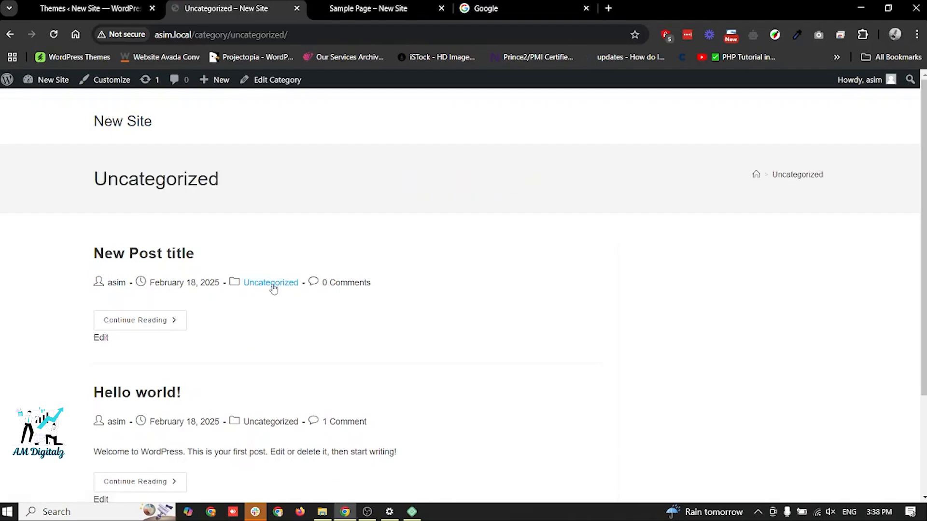
scroll(274, 289, down, 2)
scroll(274, 288, up, 2)
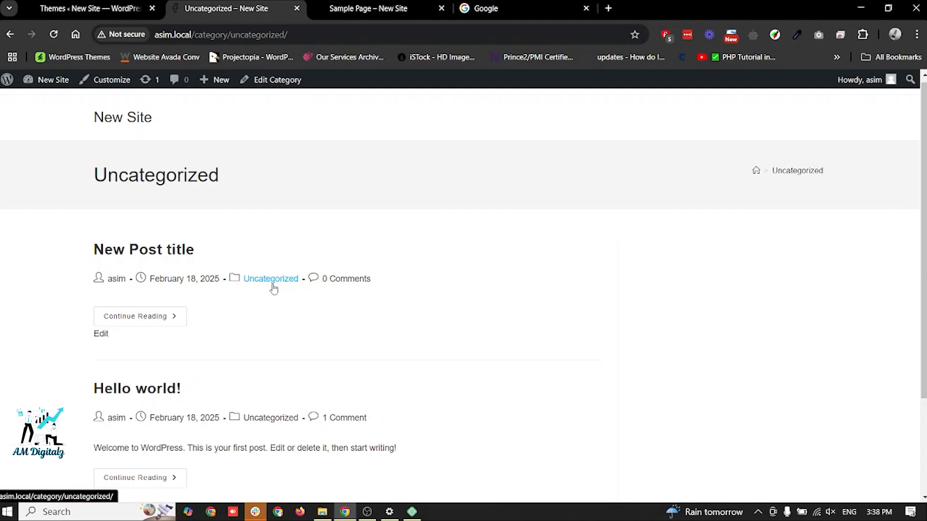
- Create a new post from the dashboard's post list and title it "What is web design?"
click(89, 8)
mouse_move(47, 179)
click(32, 135)
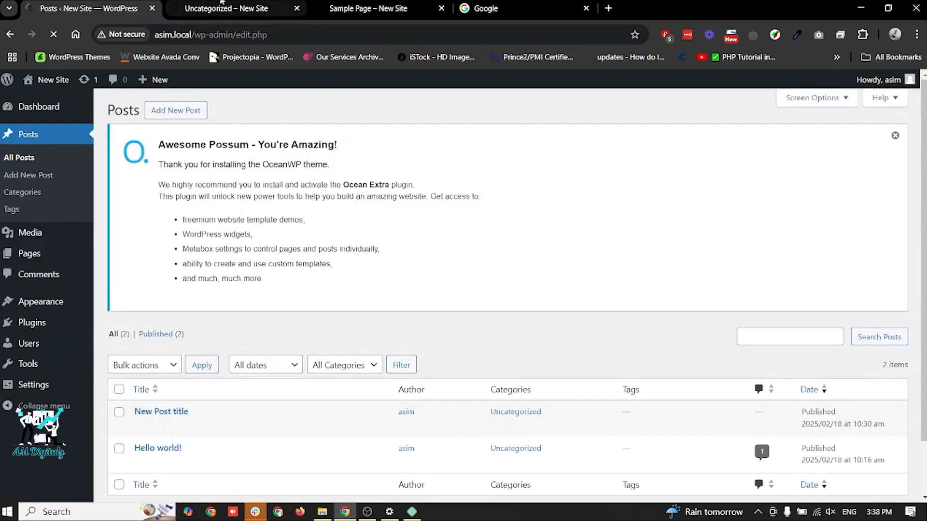
click(222, 4)
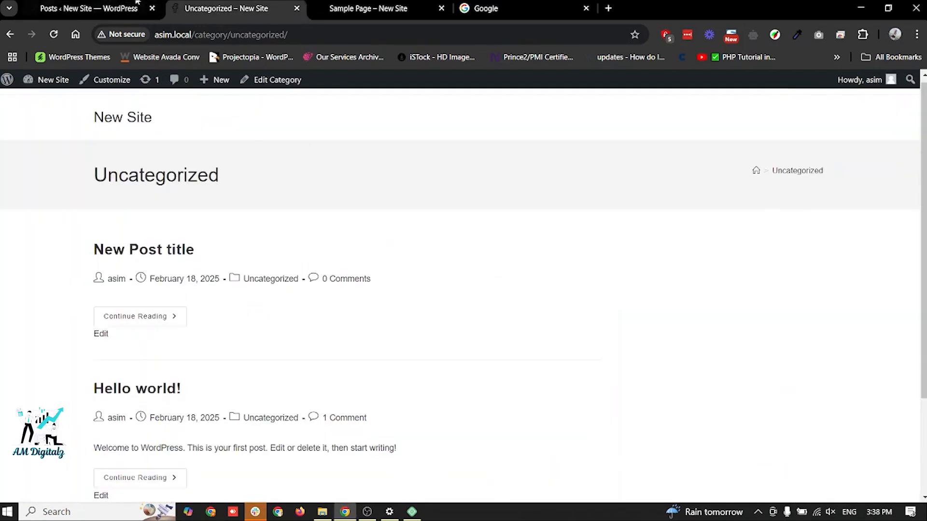
click(112, 3)
click(184, 117)
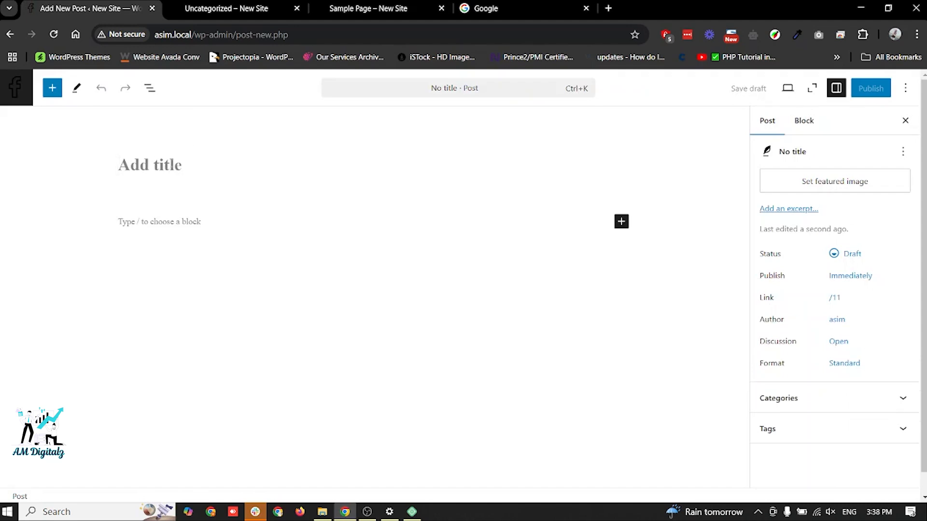
text(What is we)
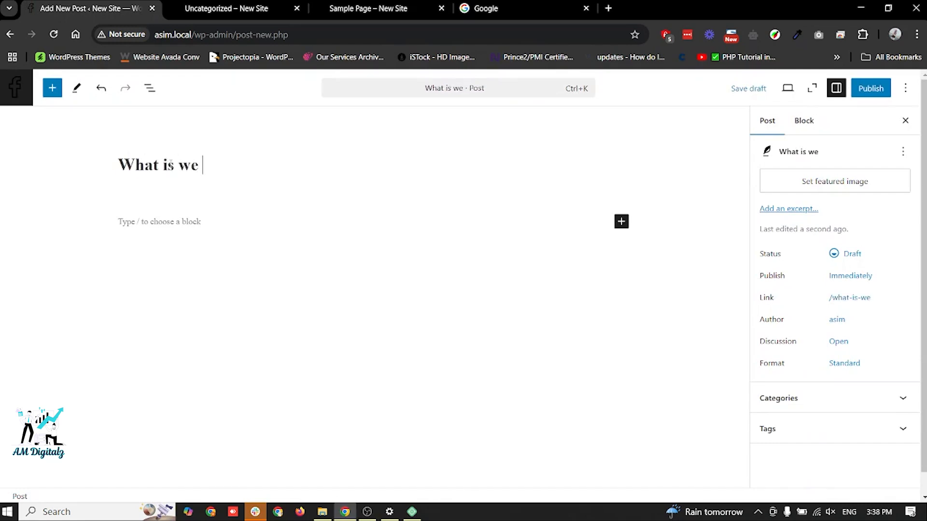
text(b design?)
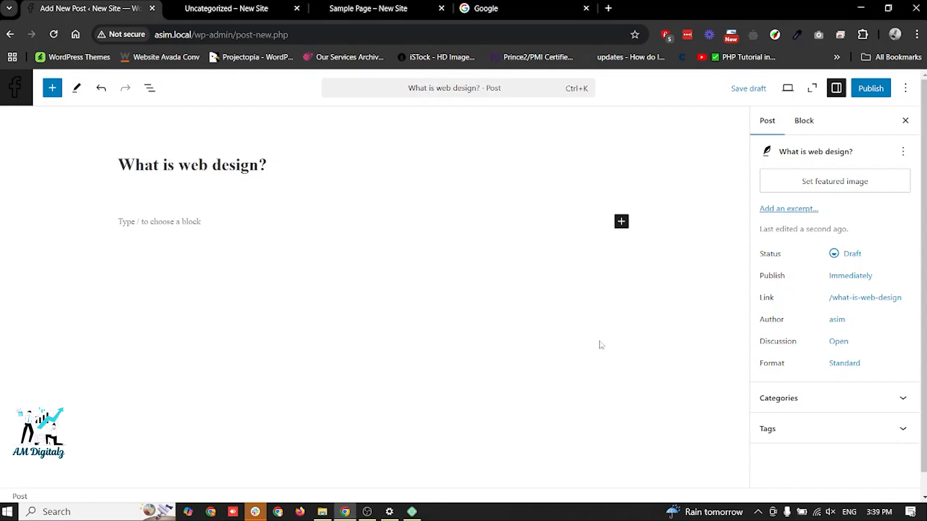
- Add a new category named Design to the "What is web design?" post and publish the post
click(778, 400)
scroll(823, 273, down, 1)
scroll(828, 267, up, 2)
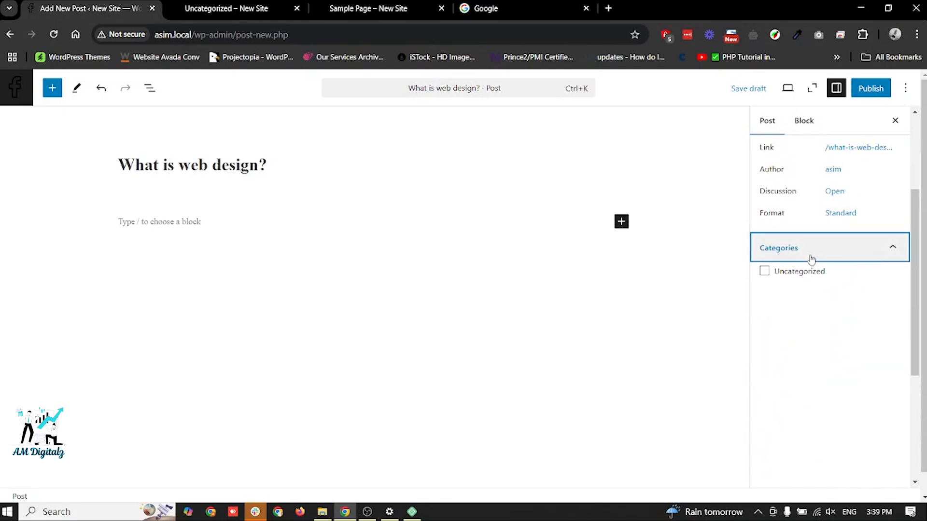
scroll(816, 312, down, 5)
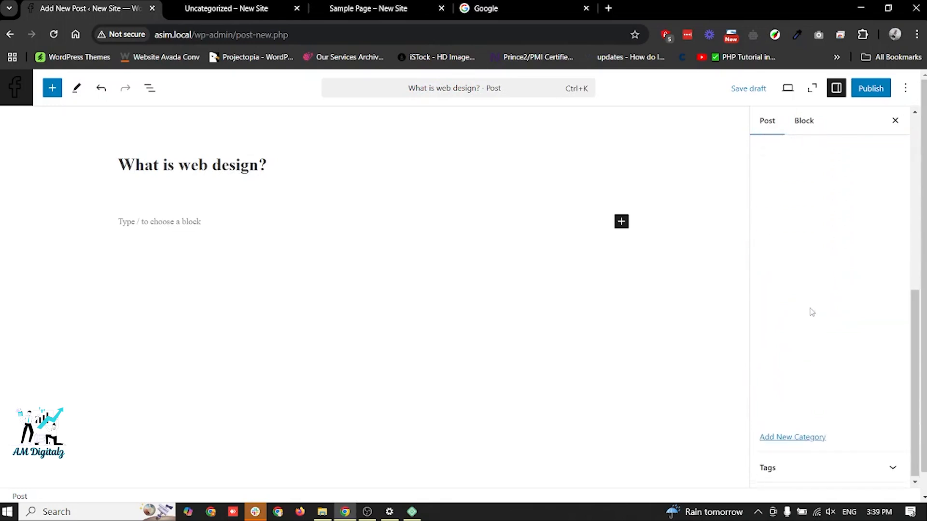
scroll(790, 397, up, 4)
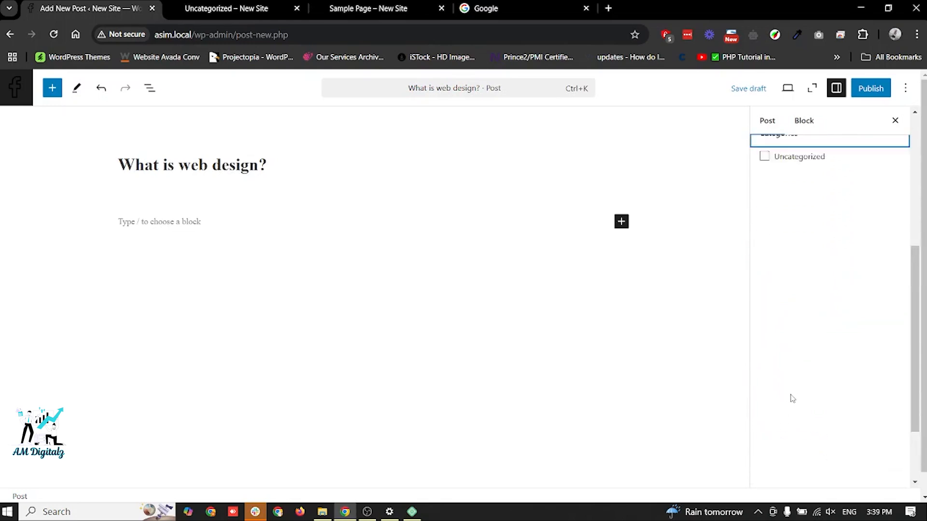
scroll(791, 397, down, 4)
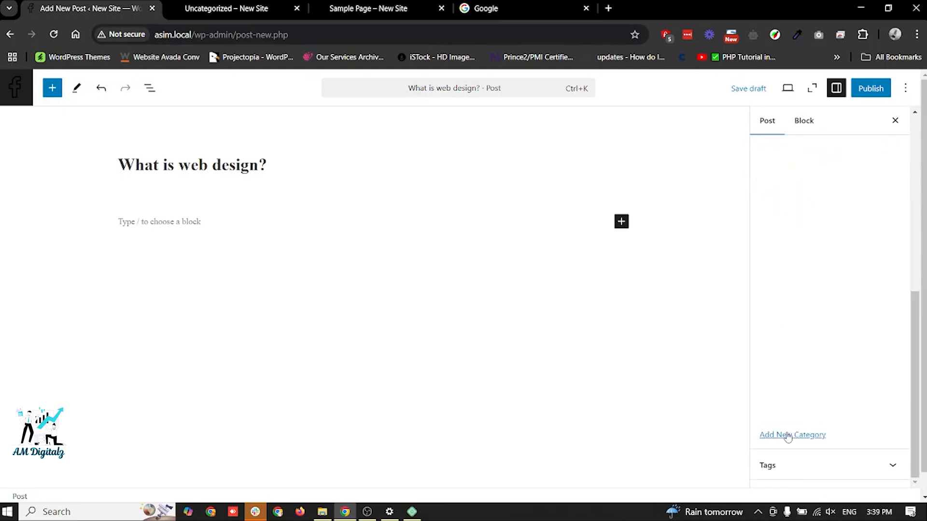
click(789, 435)
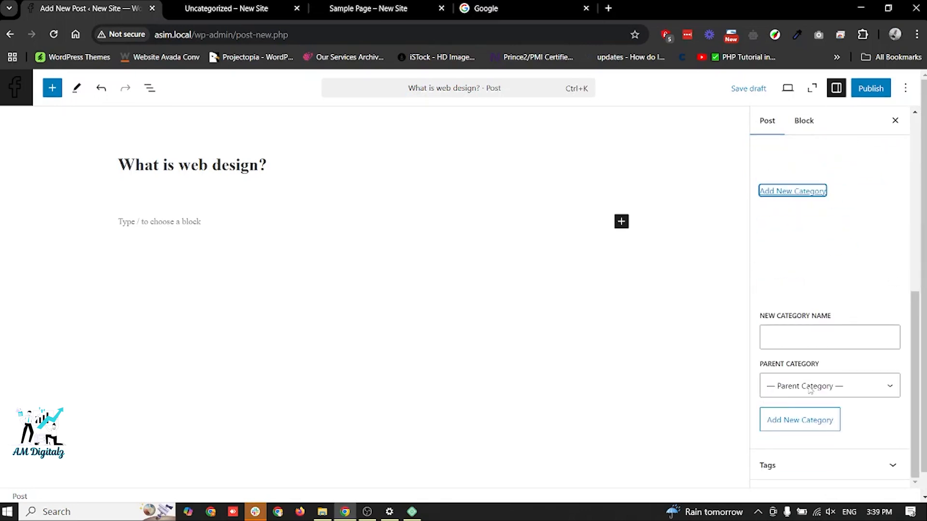
click(805, 343)
text(Design)
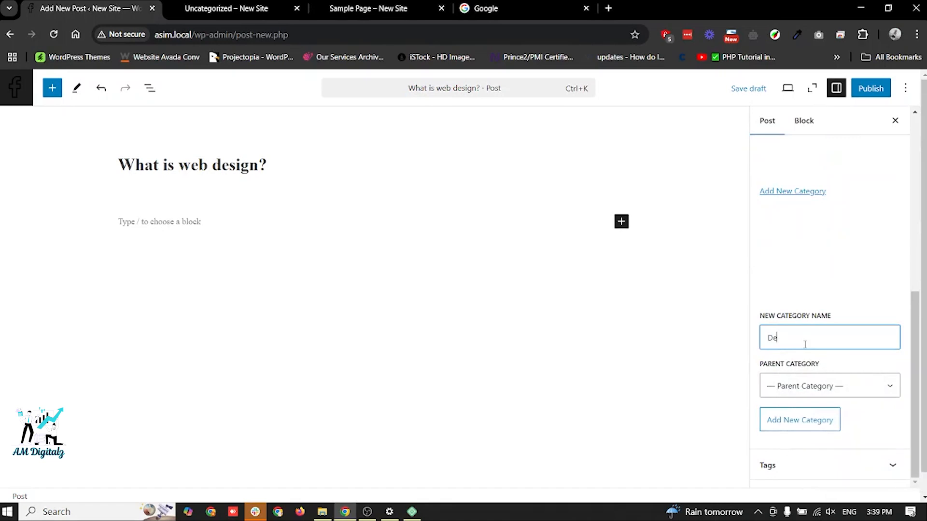
key(BackSpace)
click(789, 420)
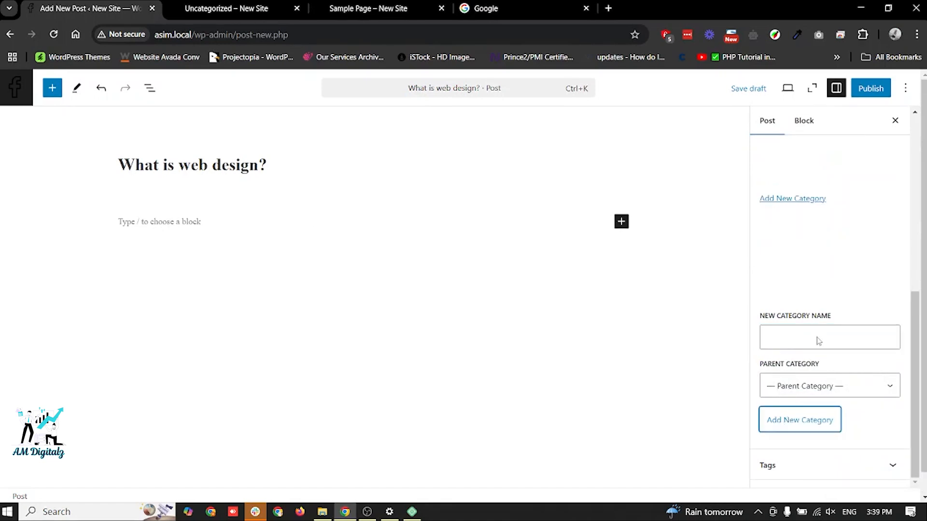
scroll(819, 328, up, 5)
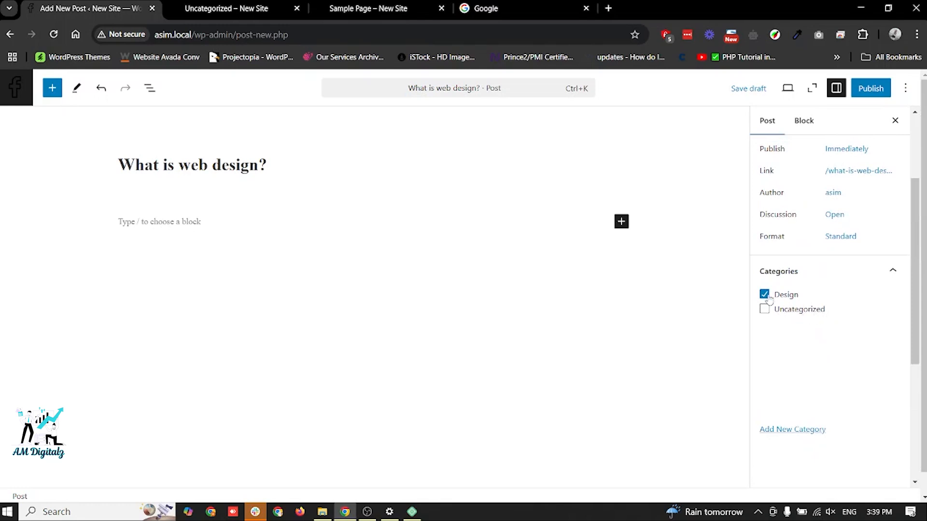
click(874, 91)
click(862, 93)
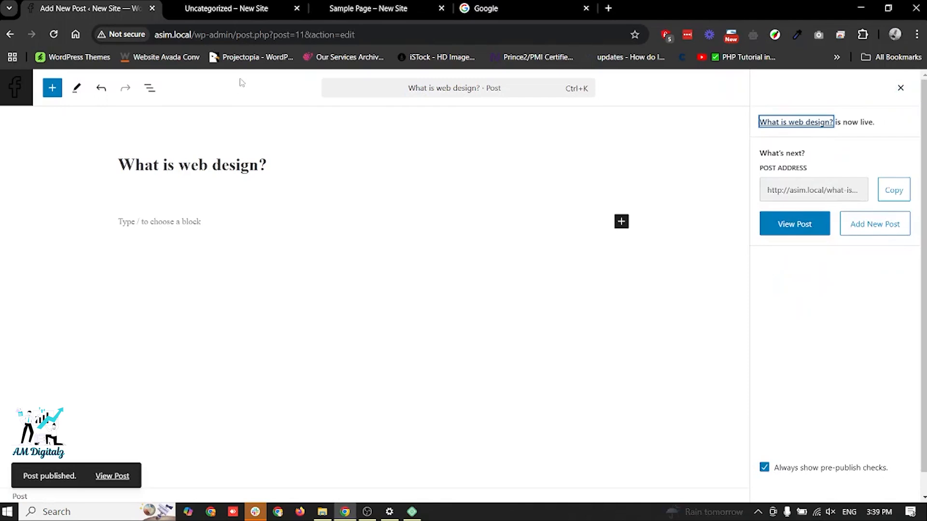
- View the new post on the site's home page and open its Design category archive in a separate tab
click(219, 4)
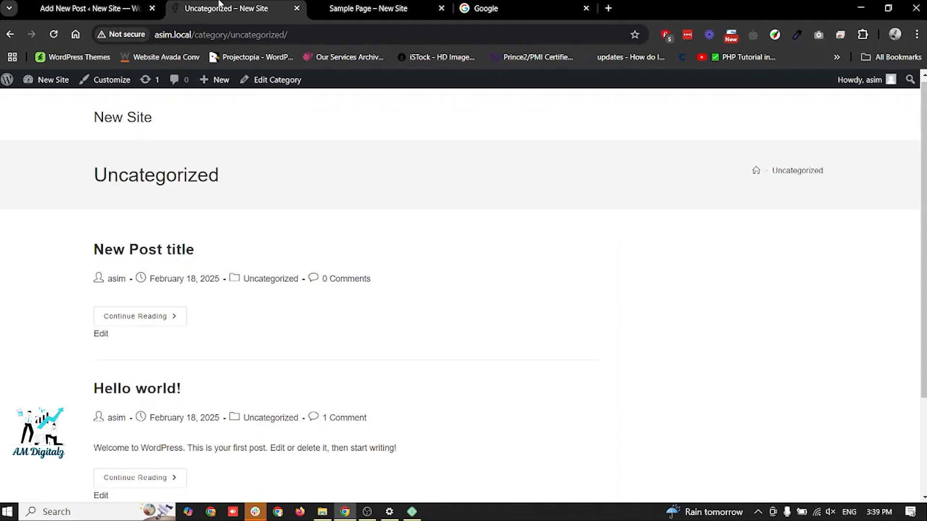
click(130, 127)
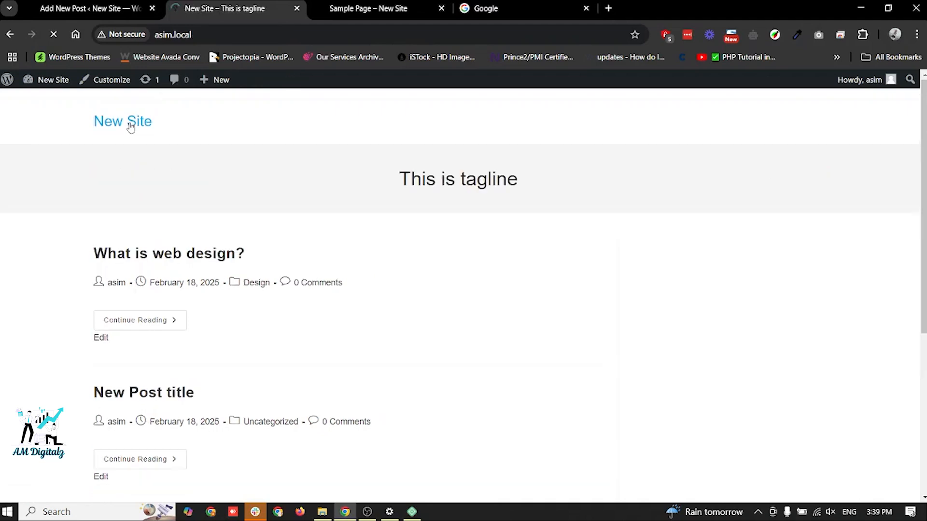
scroll(301, 269, down, 1)
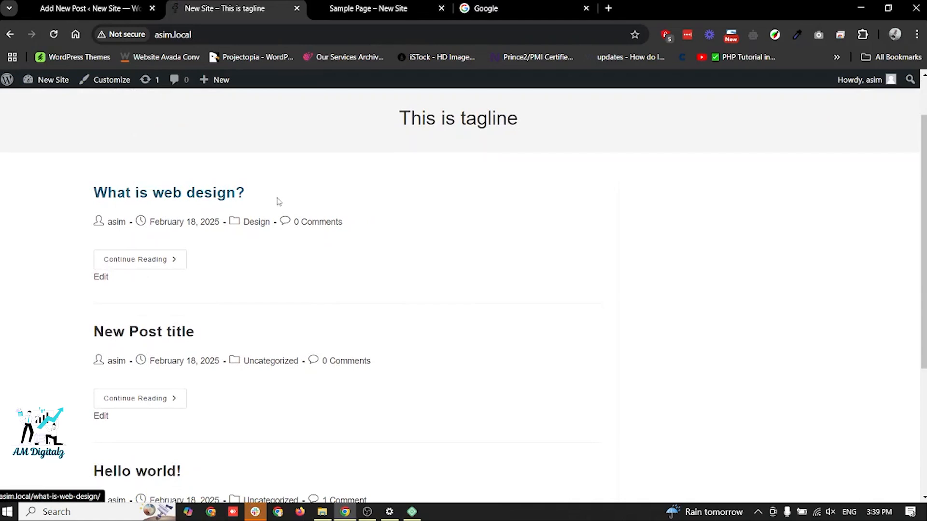
middle_click(260, 228)
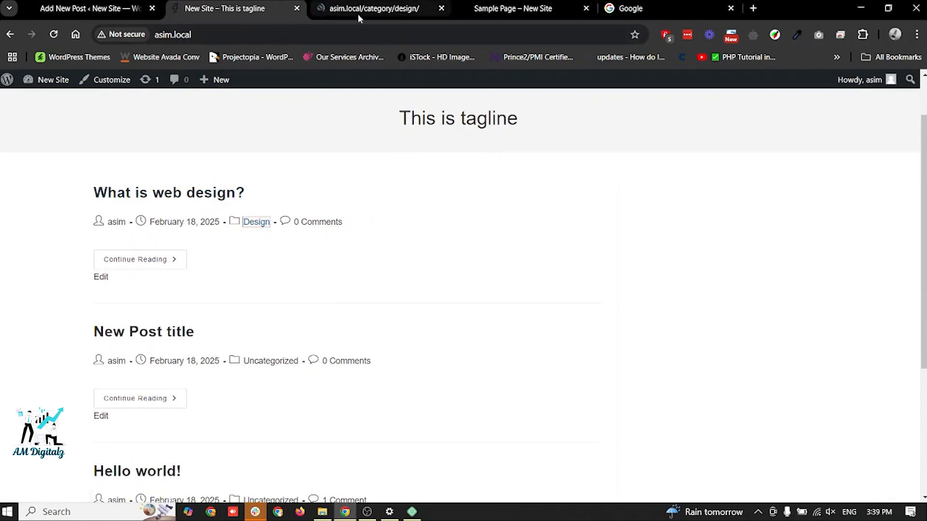
click(358, 13)
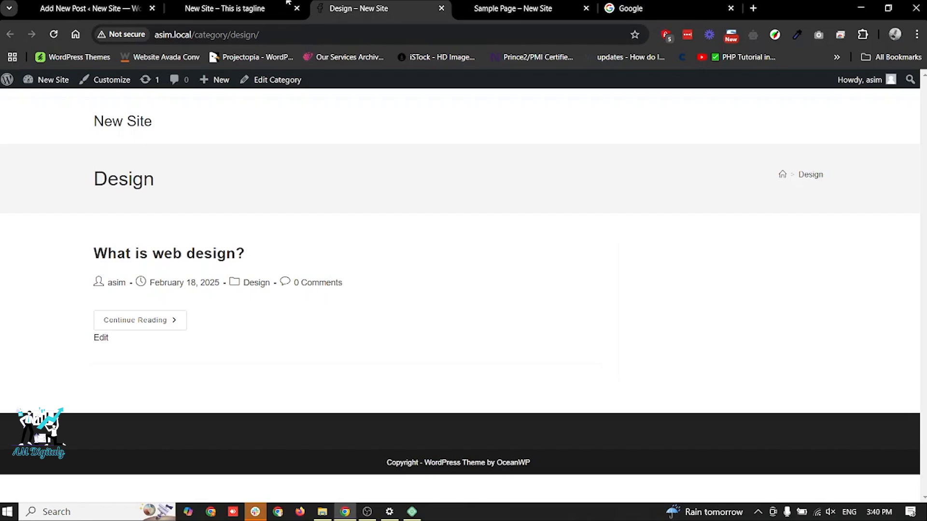
- Compare the posts and categories listed on the home page with those in the Design category archive
click(229, 4)
scroll(235, 395, down, 4)
scroll(234, 394, up, 4)
scroll(234, 395, down, 1)
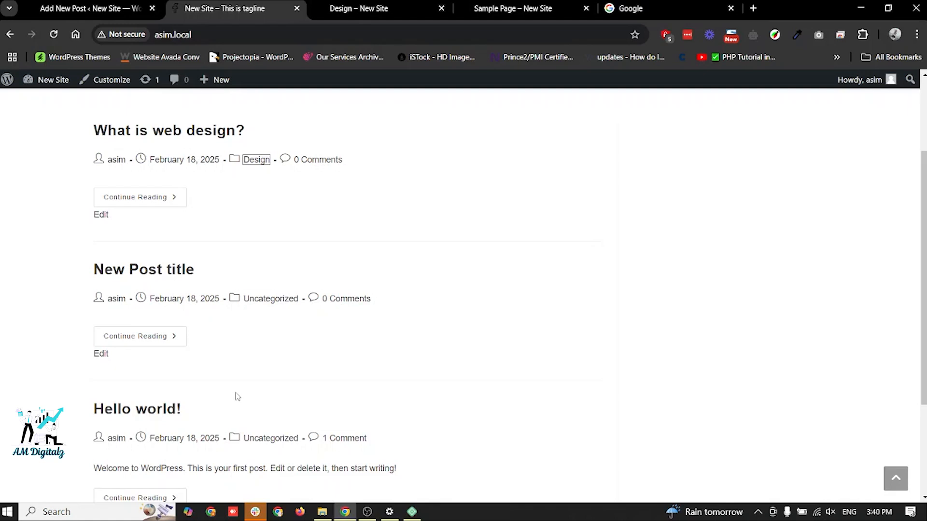
key(ctrl+Tab)
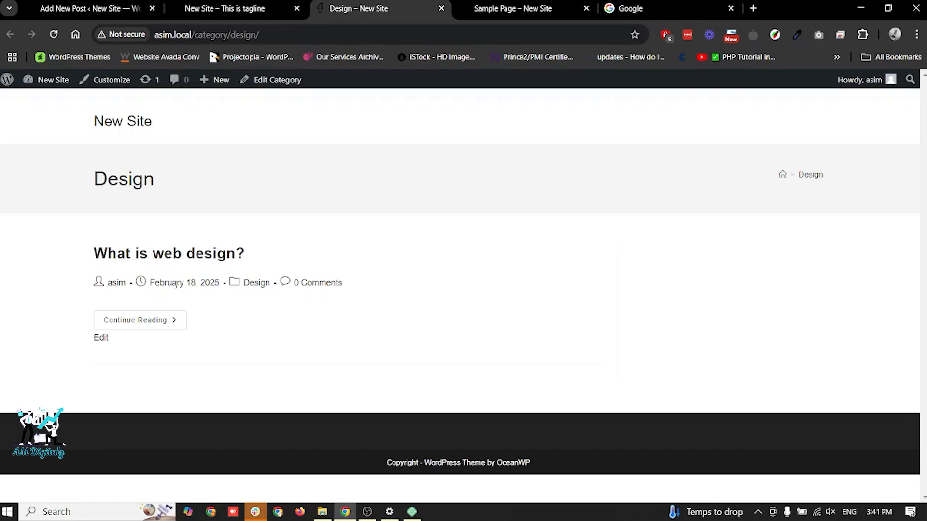
- Add the tag "tag" to the "What is web design?" post in the editor and save the post
click(102, 5)
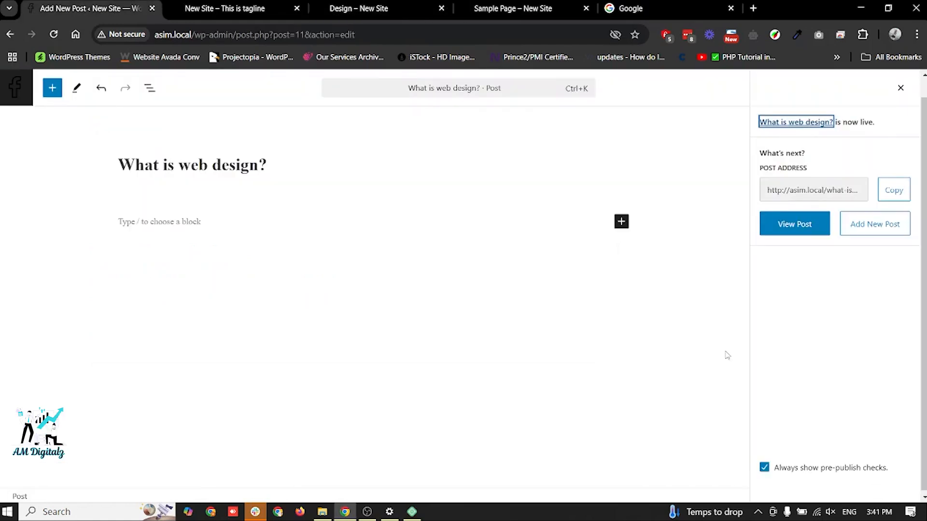
click(901, 89)
scroll(805, 405, down, 6)
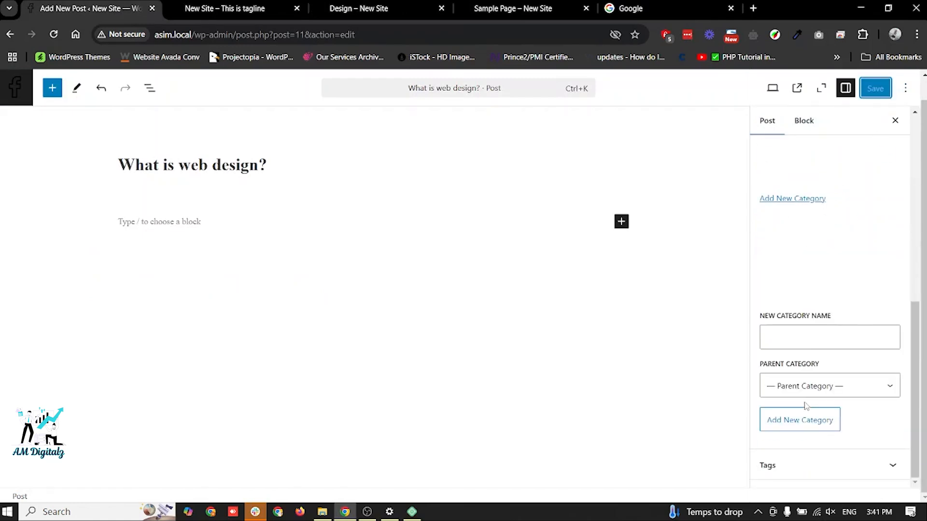
click(782, 464)
click(796, 441)
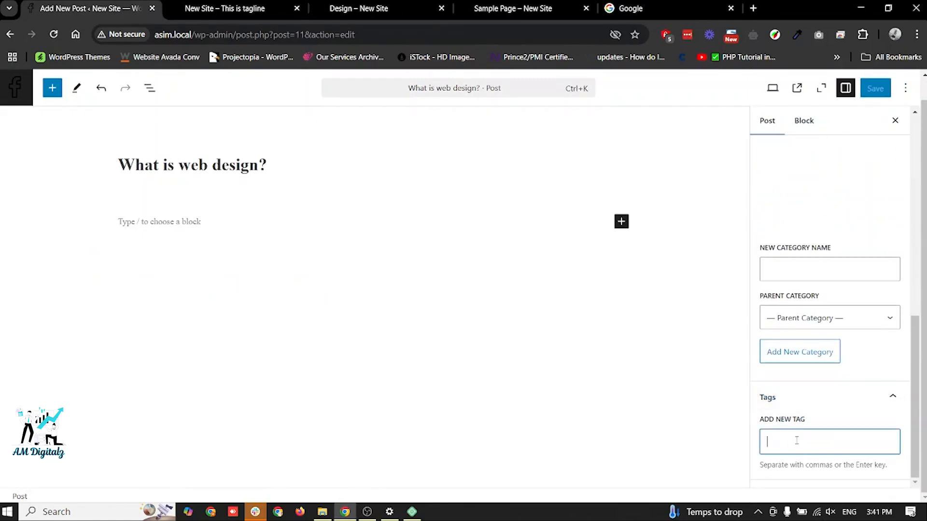
text(tag)
key(Return)
click(867, 90)
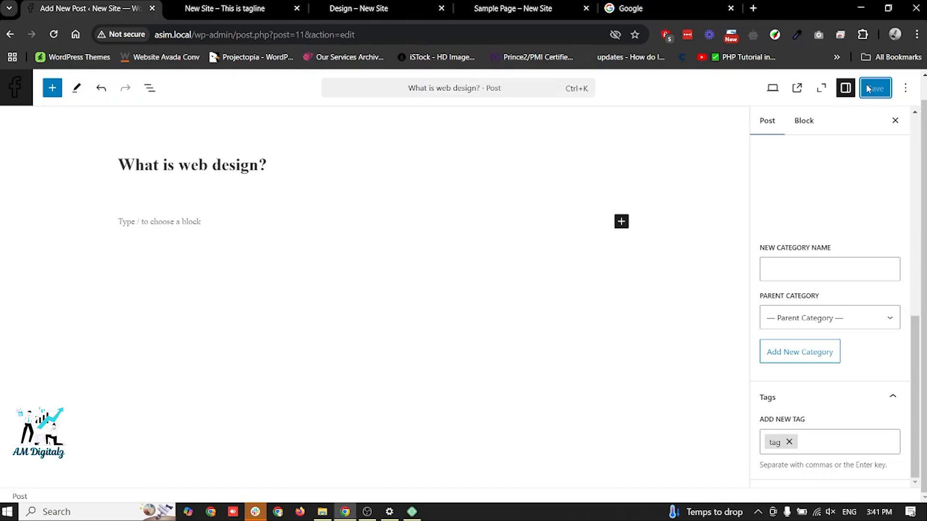
- View the "What is web design?" post from the site's home page and open the archive of its tag
click(254, 4)
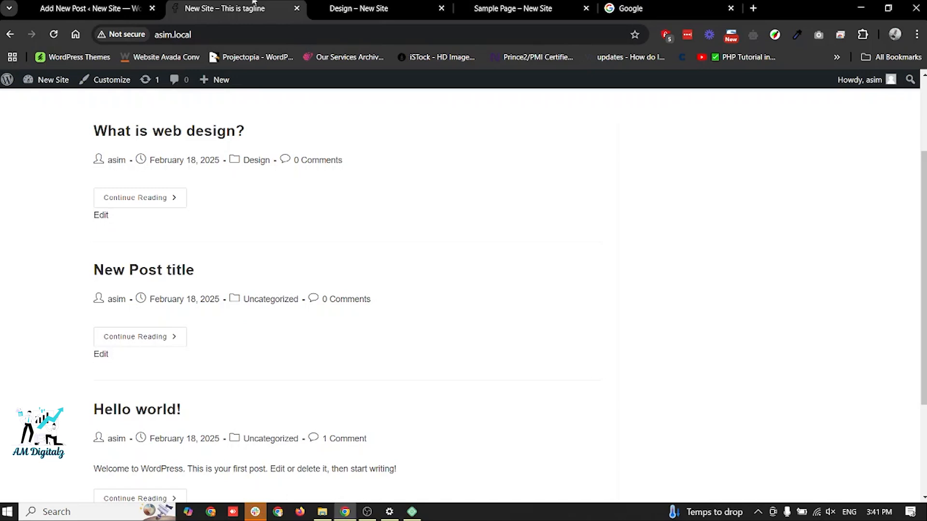
scroll(261, 201, up, 3)
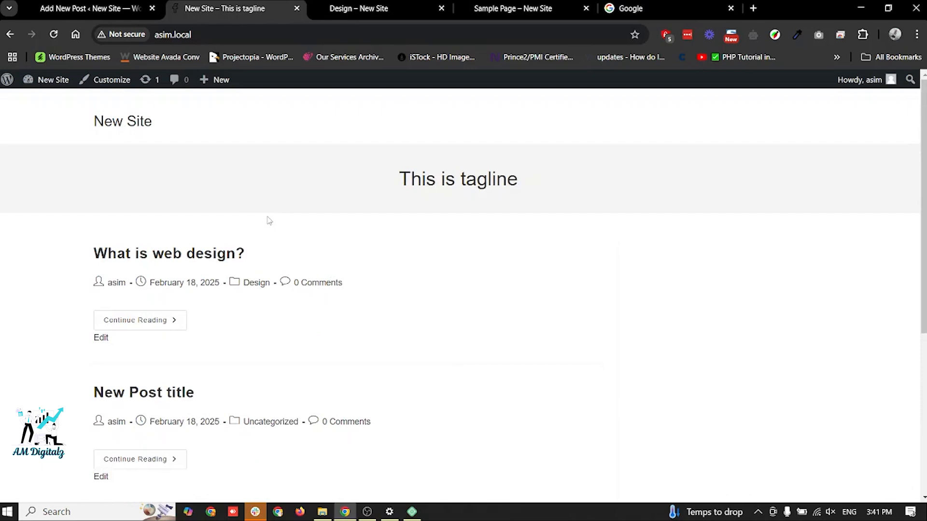
click(220, 255)
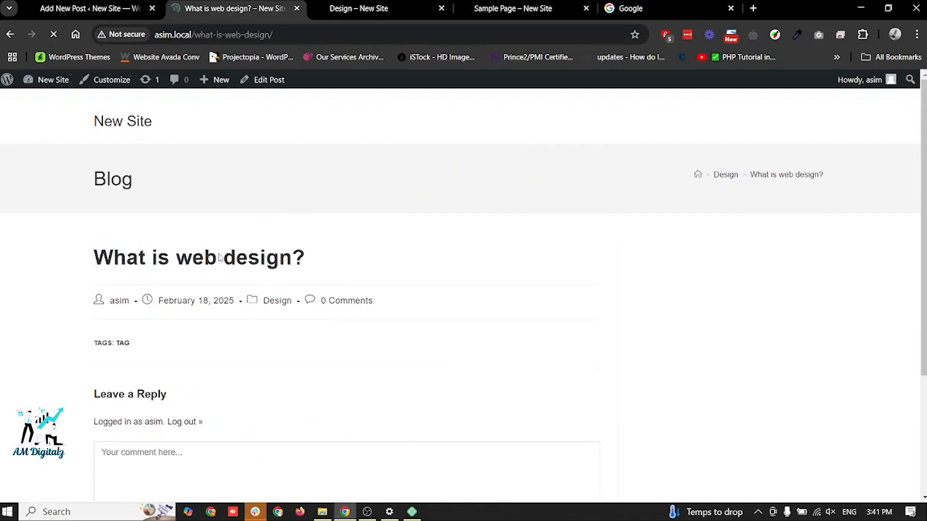
scroll(295, 261, down, 1)
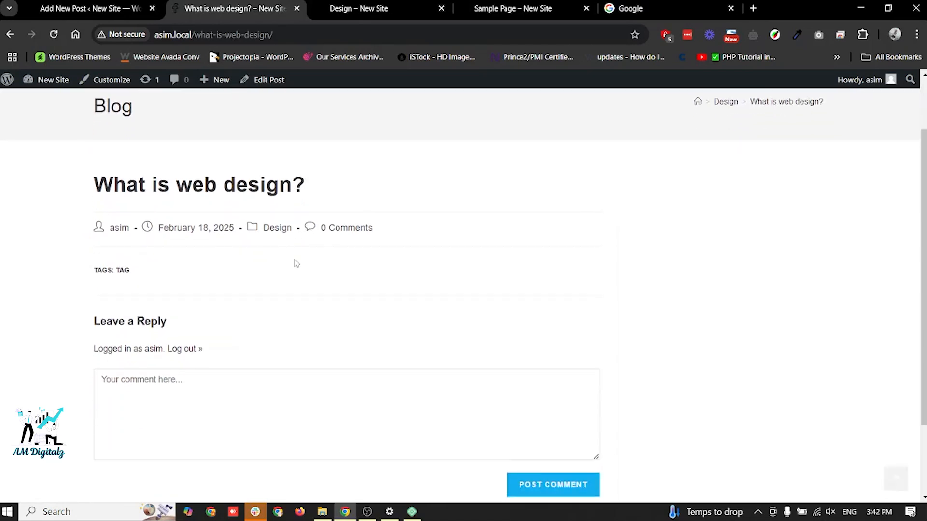
click(123, 271)
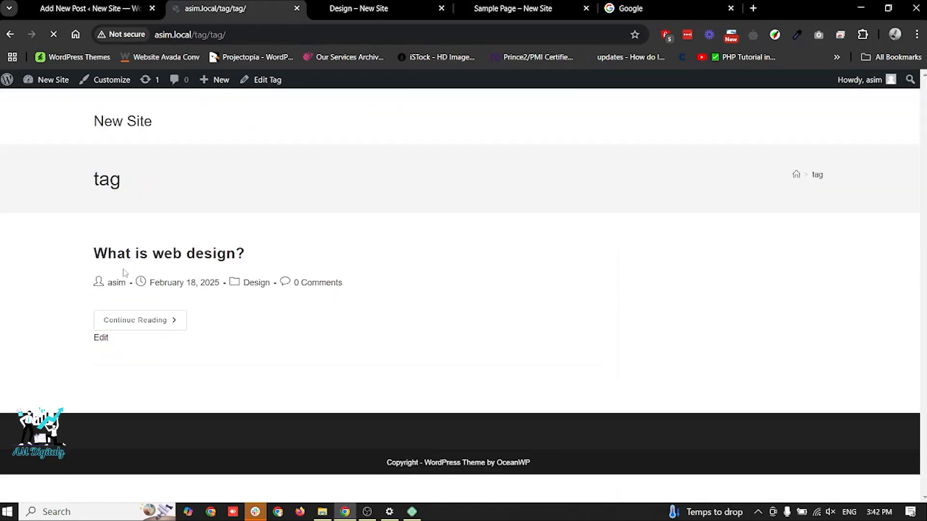
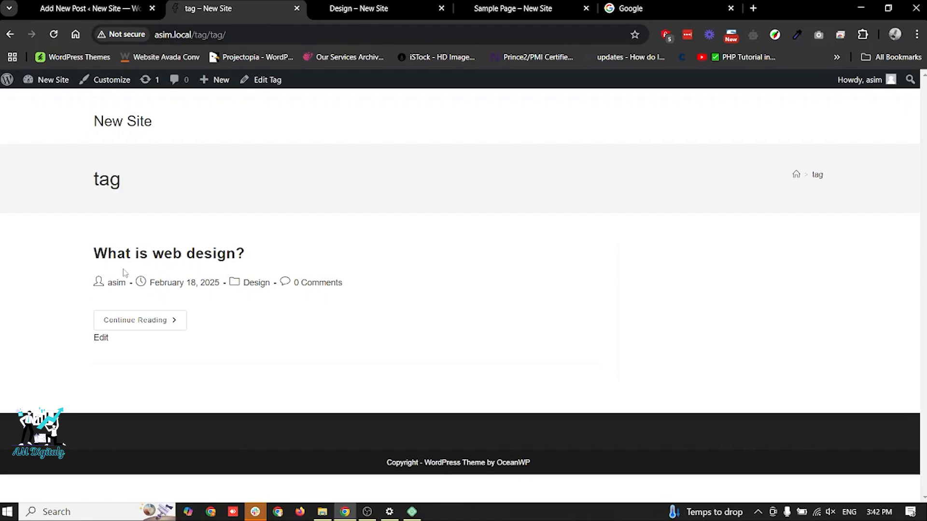
- View the "What is web design?" post from the tag archive and return to the site's home page
click(135, 261)
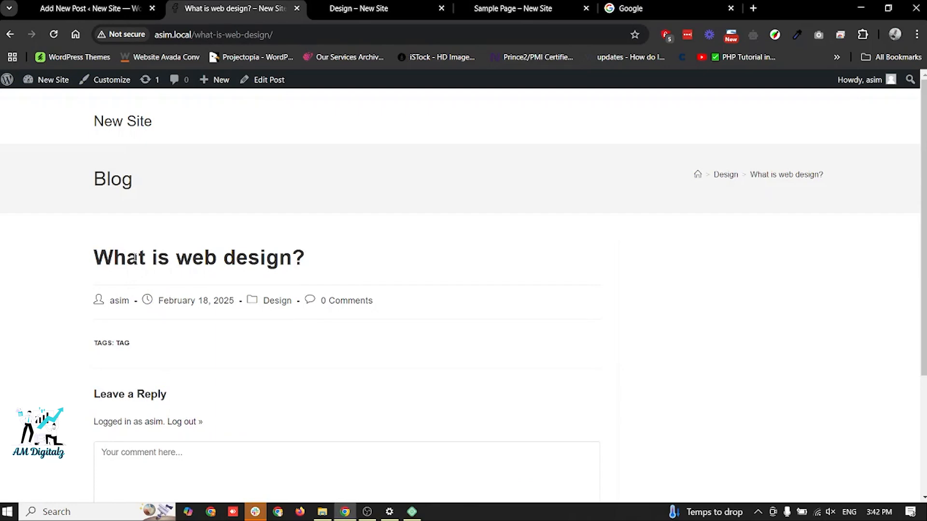
click(124, 126)
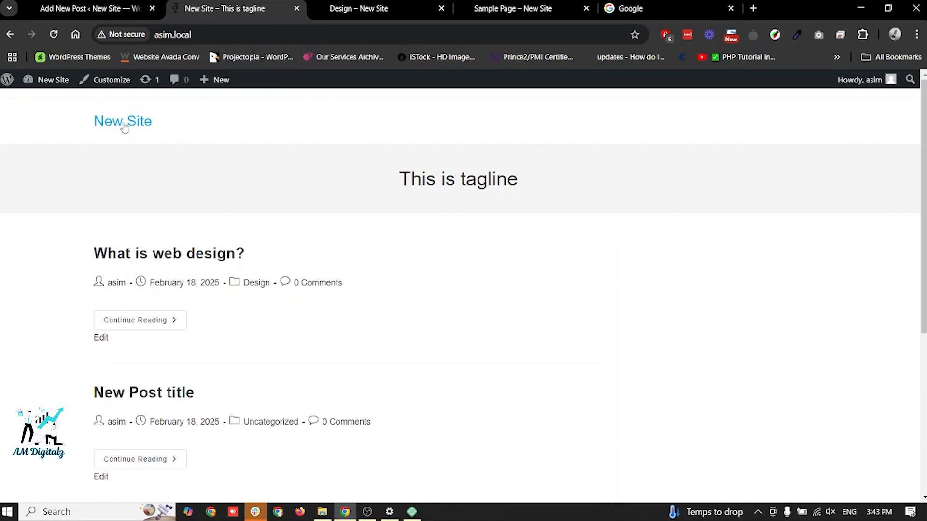
- Leave the "What is web design?" editor for the list of all posts and start a new post
click(90, 3)
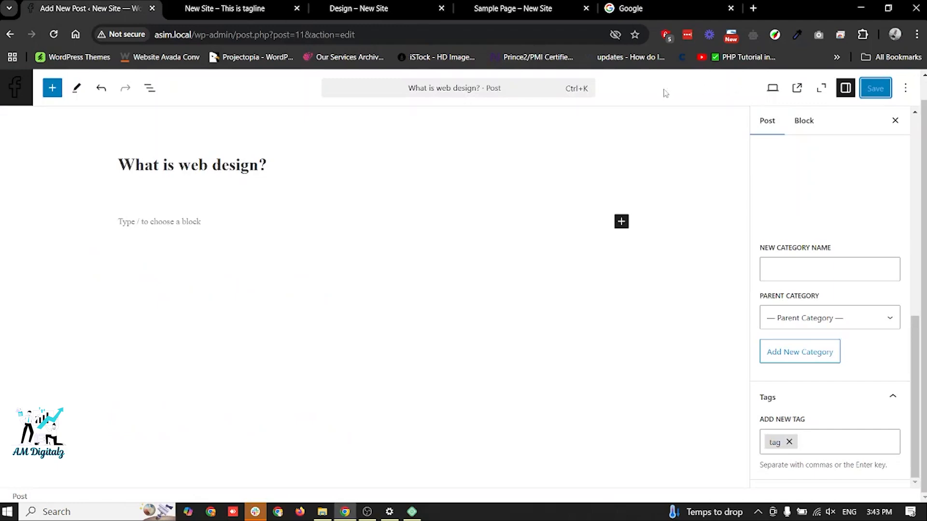
click(21, 100)
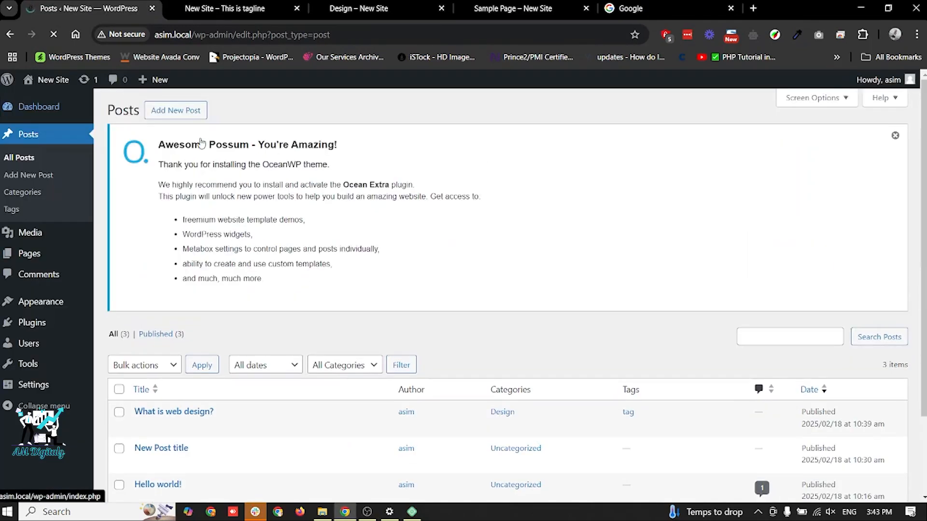
click(192, 119)
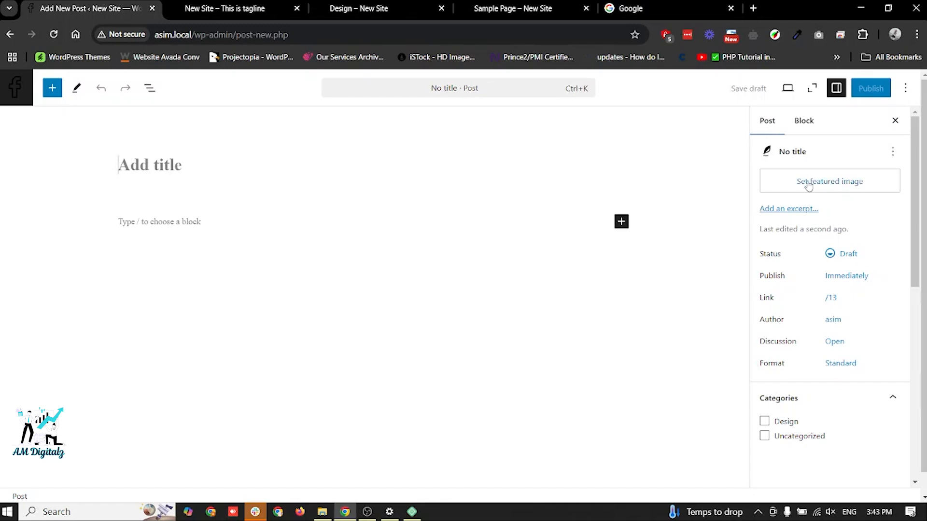
- Check the post listing on the site's home page and open the new post's empty excerpt field in the editor
click(233, 3)
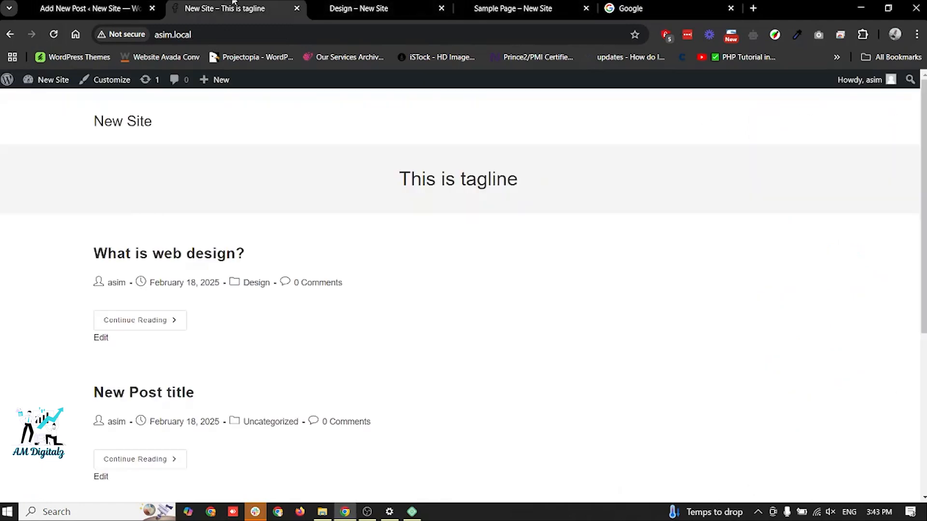
click(78, 3)
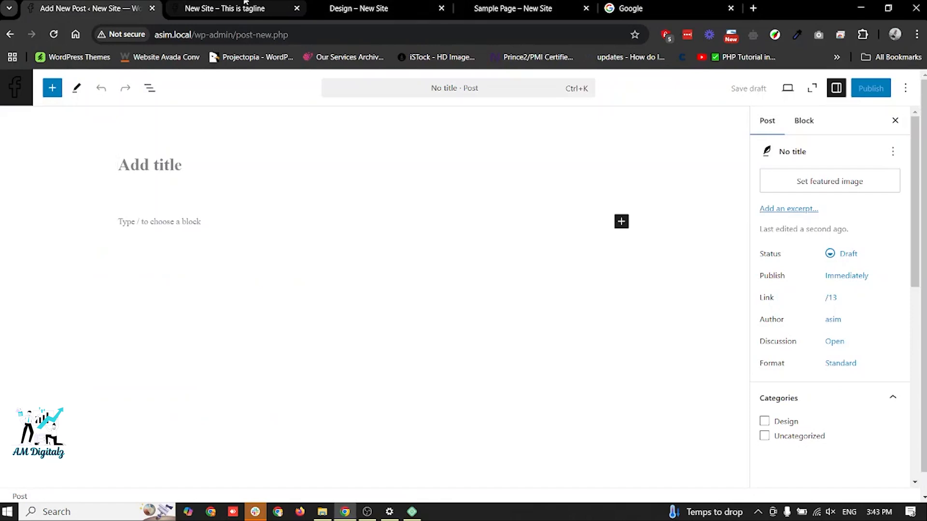
mouse_move(245, 2)
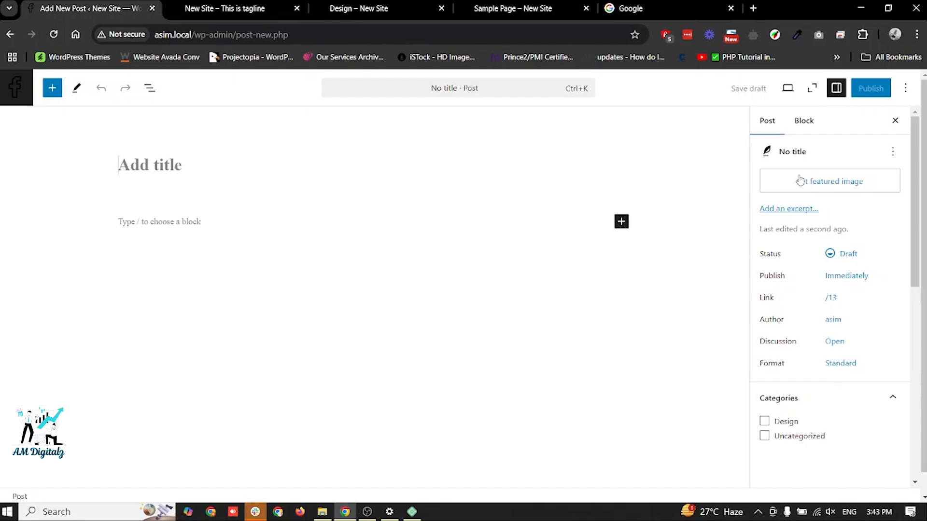
click(788, 209)
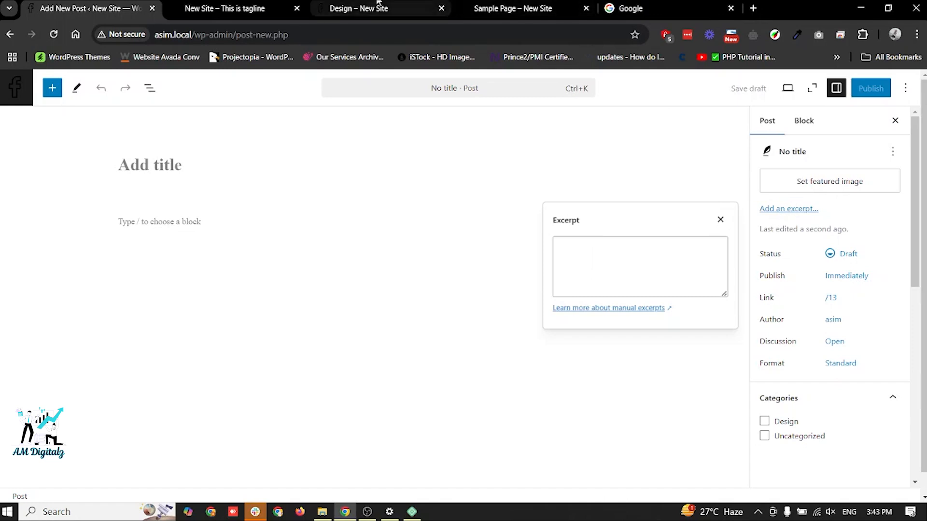
mouse_move(379, 3)
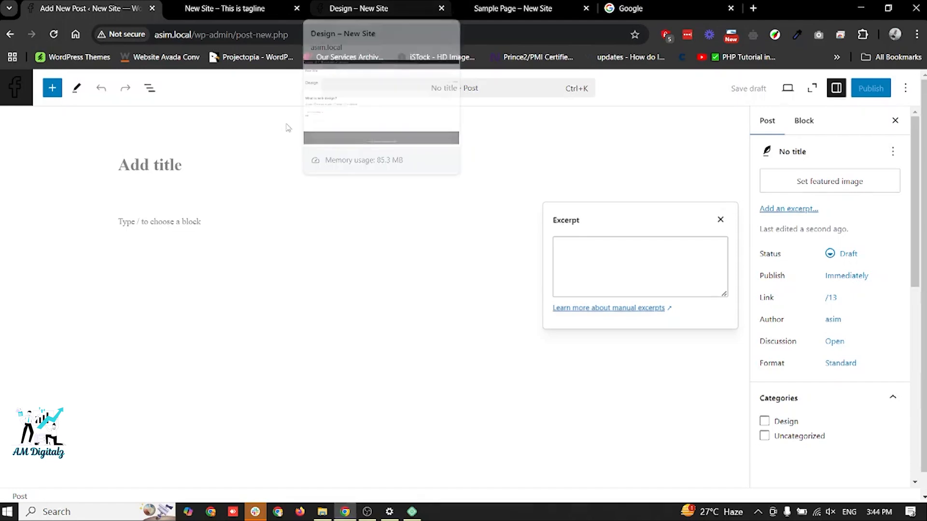
- Title the new post "What is WordPress?"
click(192, 166)
text(w)
key(BackSpace)
text(What is W)
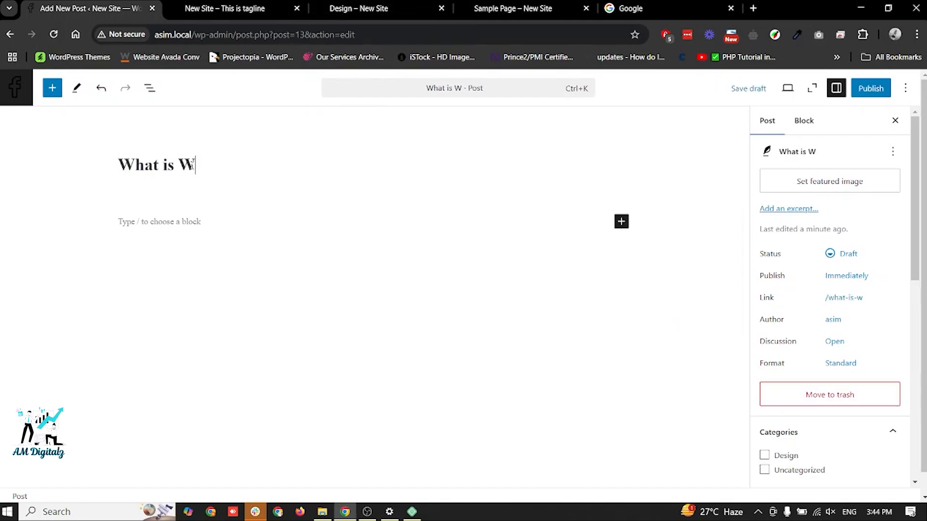
text(ordPress?)
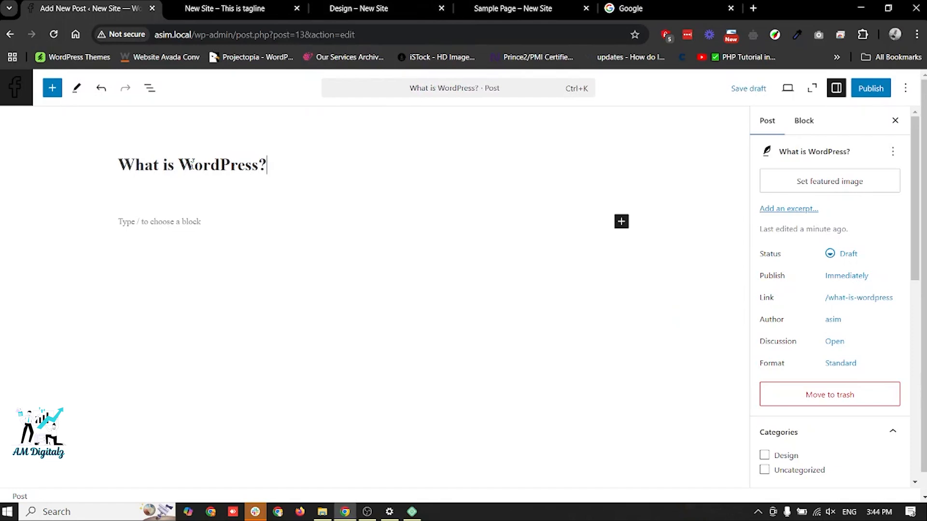
- Upload "Purple and White Modern Custom Website Design LinkedIn Post (1).png" from Downloads and set it as the post's featured image
click(826, 191)
click(34, 137)
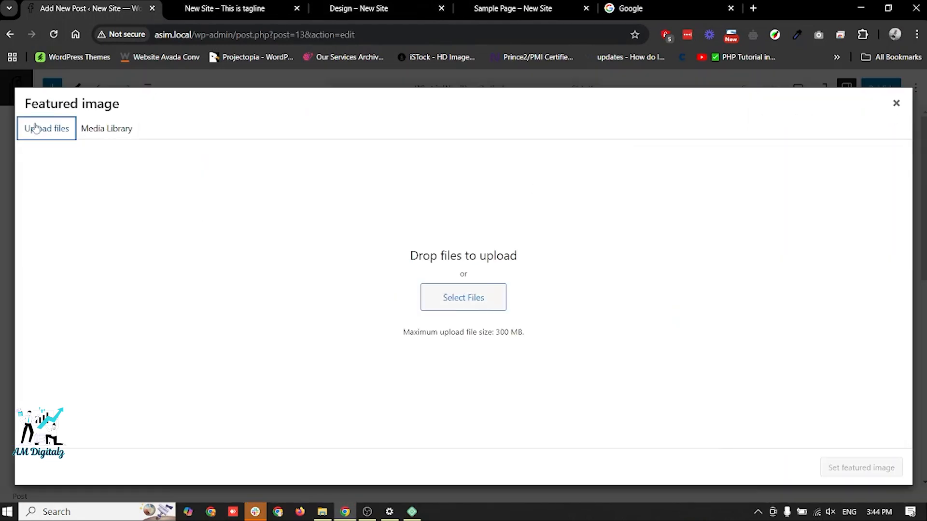
click(455, 298)
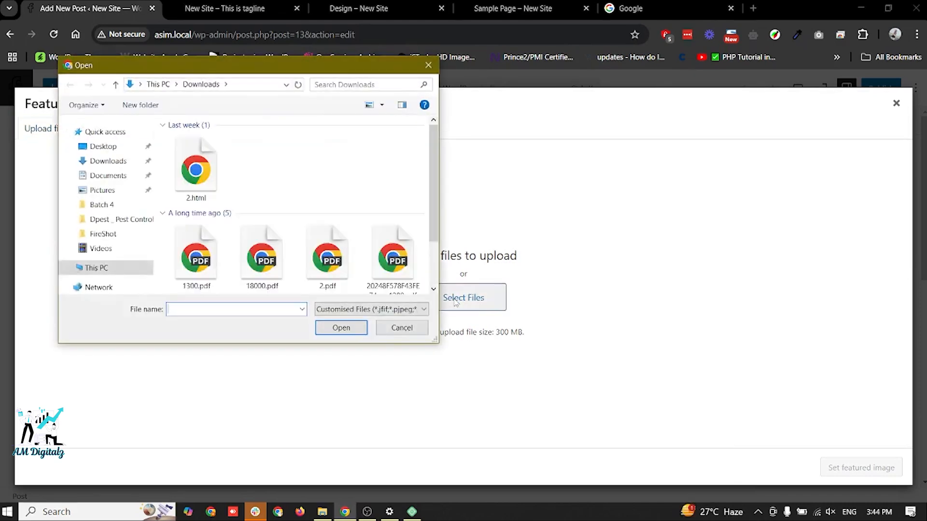
scroll(254, 208, down, 3)
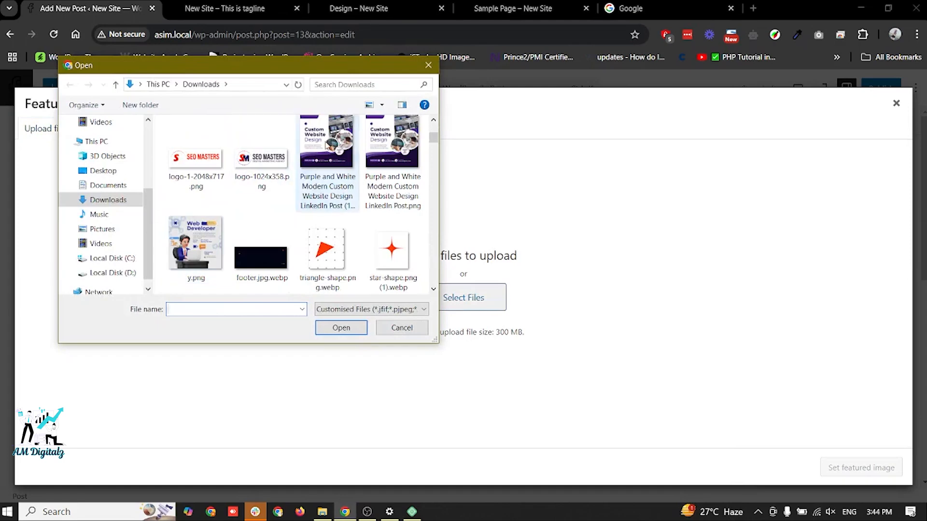
click(327, 145)
click(340, 333)
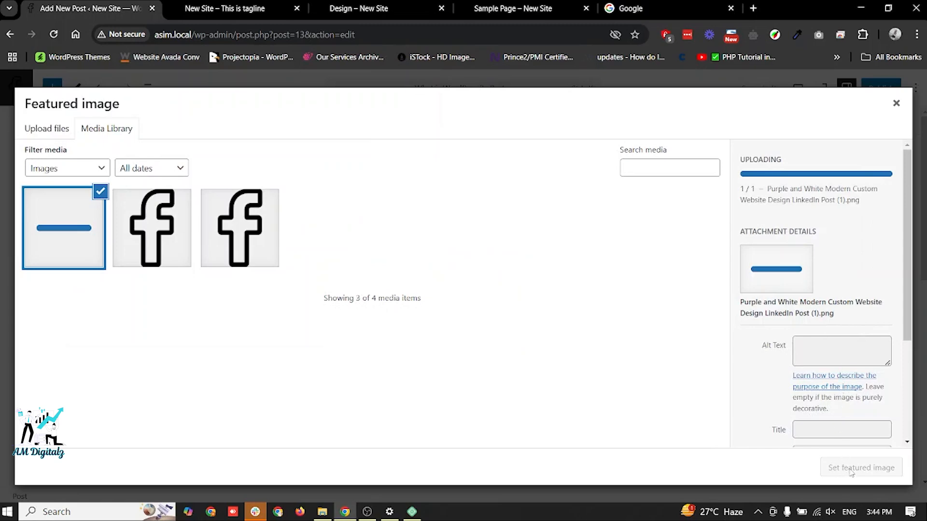
click(851, 469)
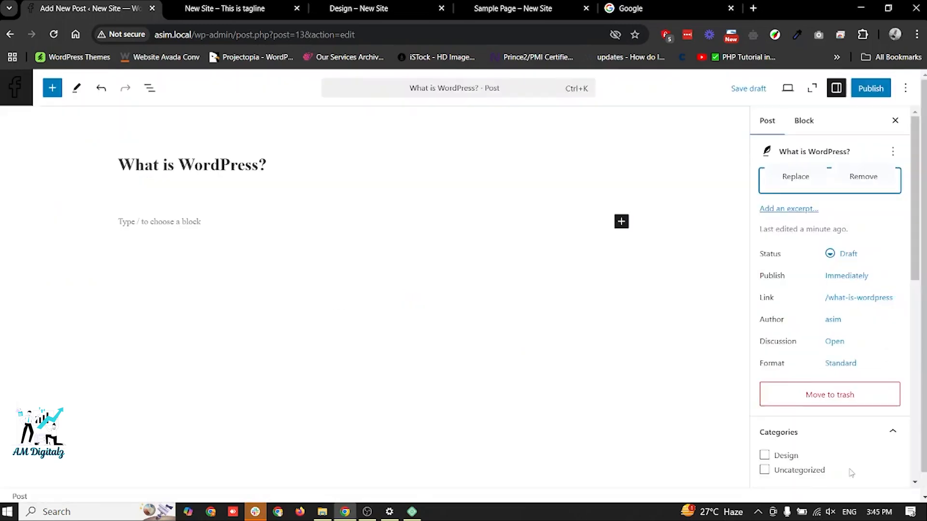
- Add the excerpt "In this post you'll learn what is WordPress and how to use it for your business." to the post
click(799, 256)
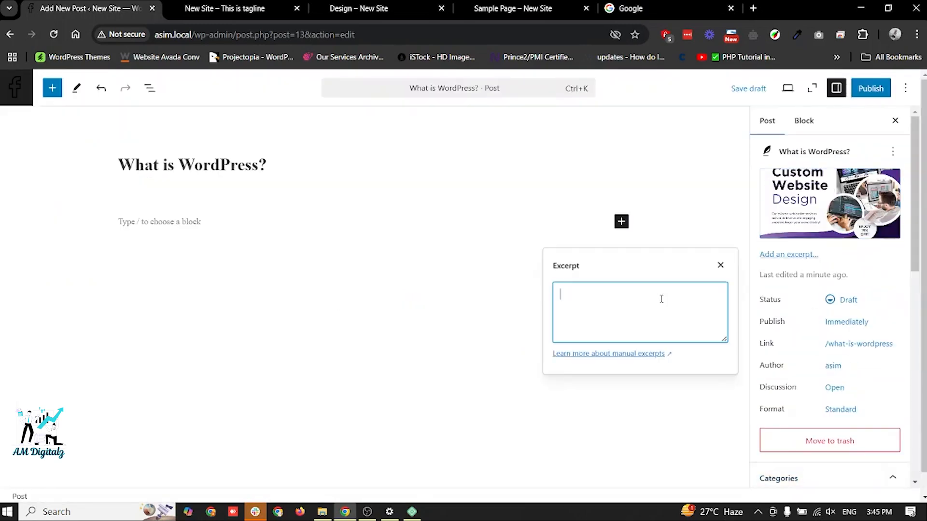
text(In this post you'll learn )
text(what is Wrodpr)
key(BackSpace)
key(BackSpace)
key(BackSpace)
text(ordPr)
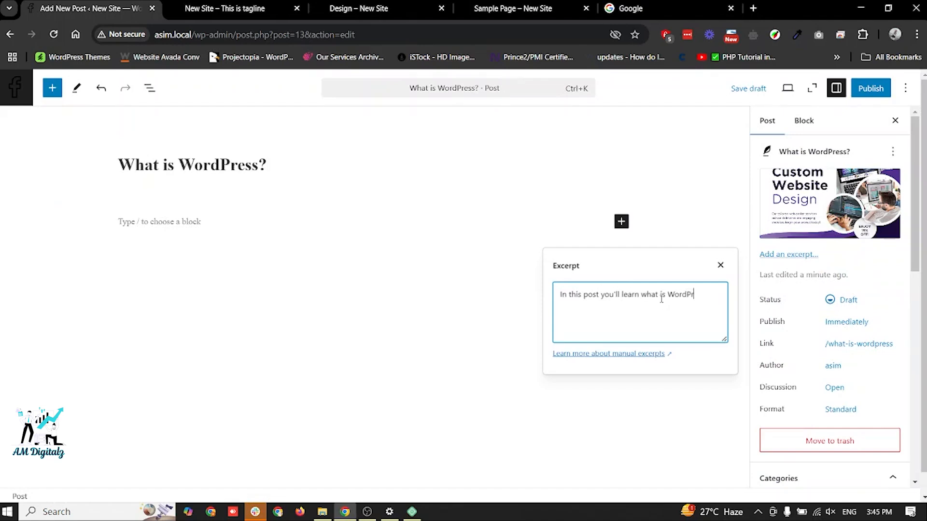
text(ess and how to use it fo r your business.)
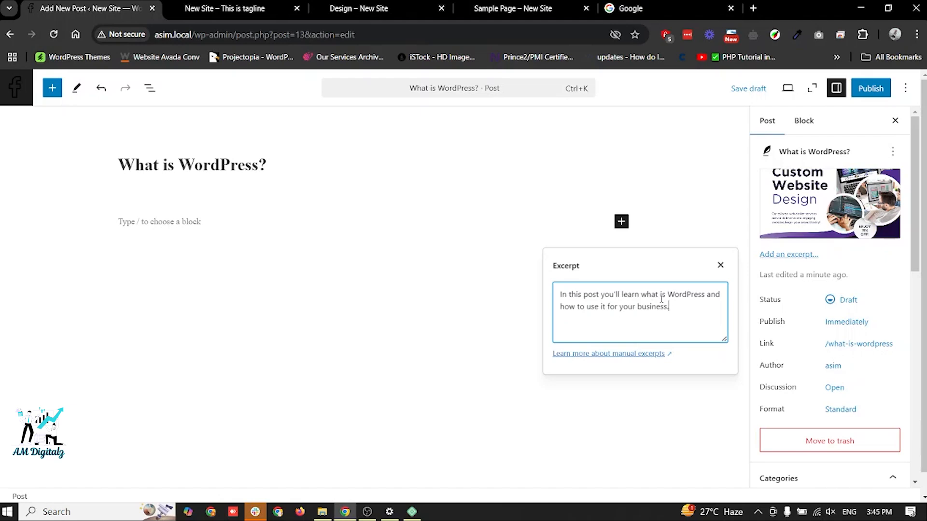
- Start the post's empty content paragraph and open ChatGPT in the browser tab showing Google
click(200, 229)
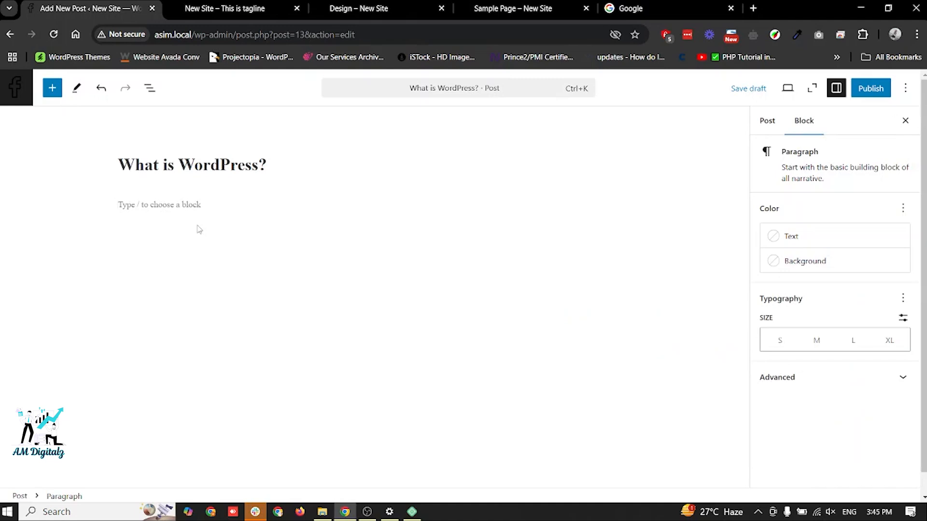
click(642, 9)
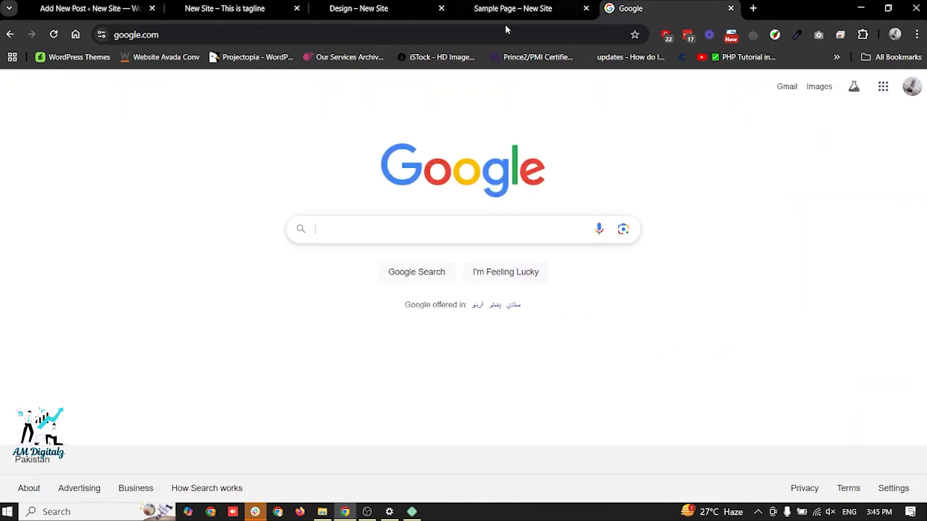
click(445, 36)
text(ch)
key(Return)
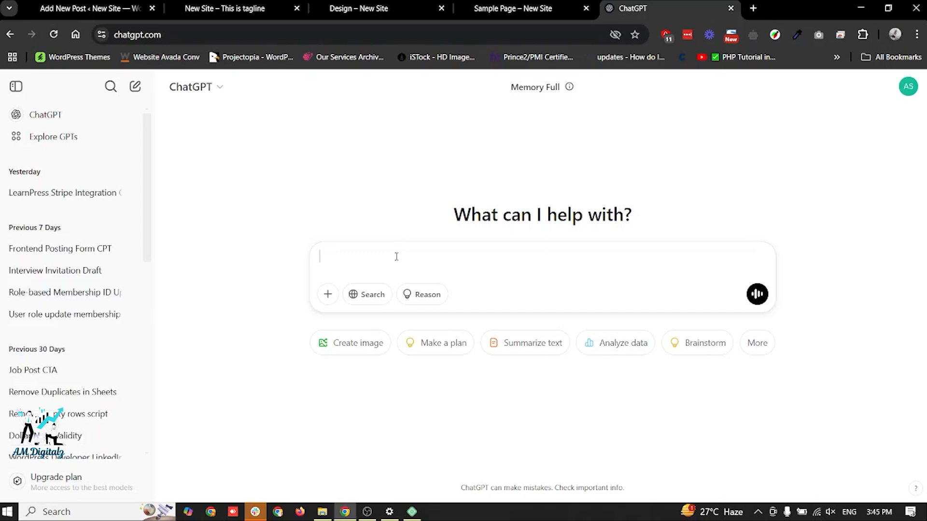
- Copy the post title "What is WordPress?" into the ChatGPT prompt as its first line
key(ctrl+1)
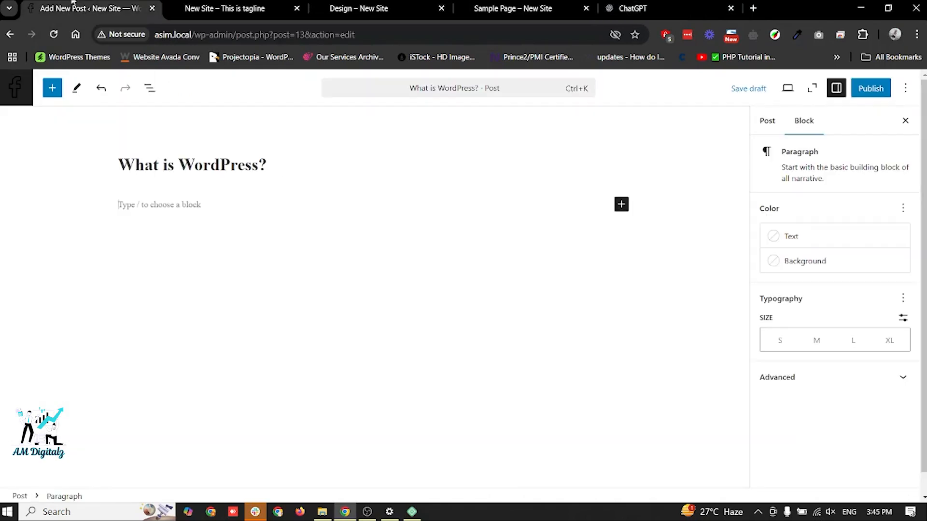
key(ctrl+a)
key(ctrl+c)
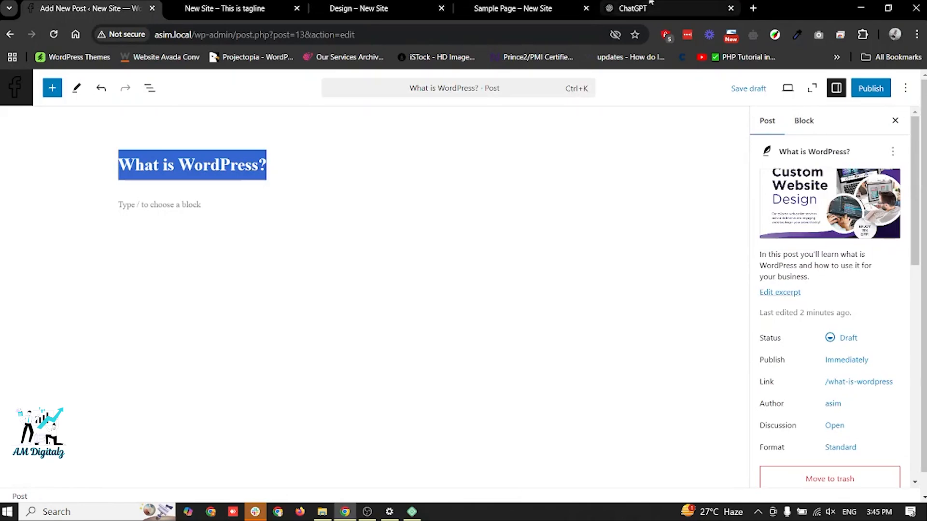
click(632, 8)
key(ctrl+v)
key(shift+Return)
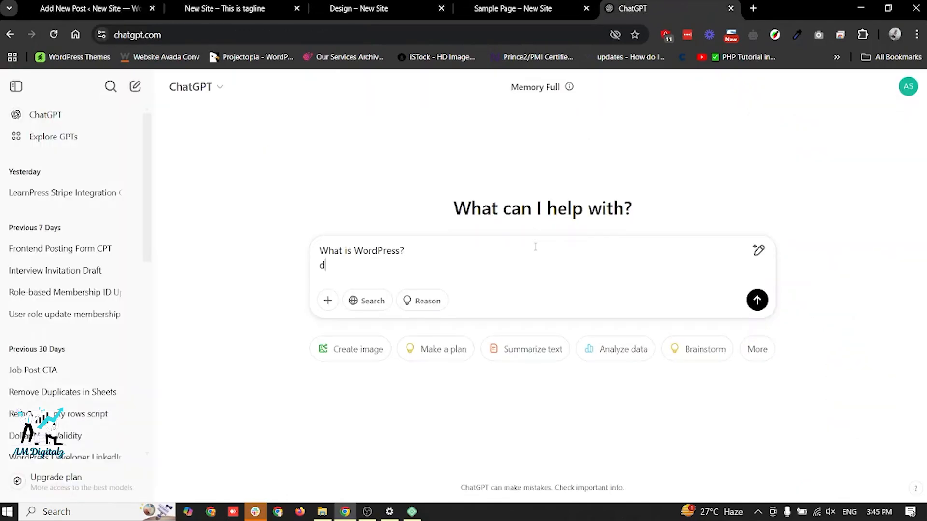
- Add "write a 1000 word article with headings and bullet points pros cons" to the prompt and submit it
text(write a 1000)
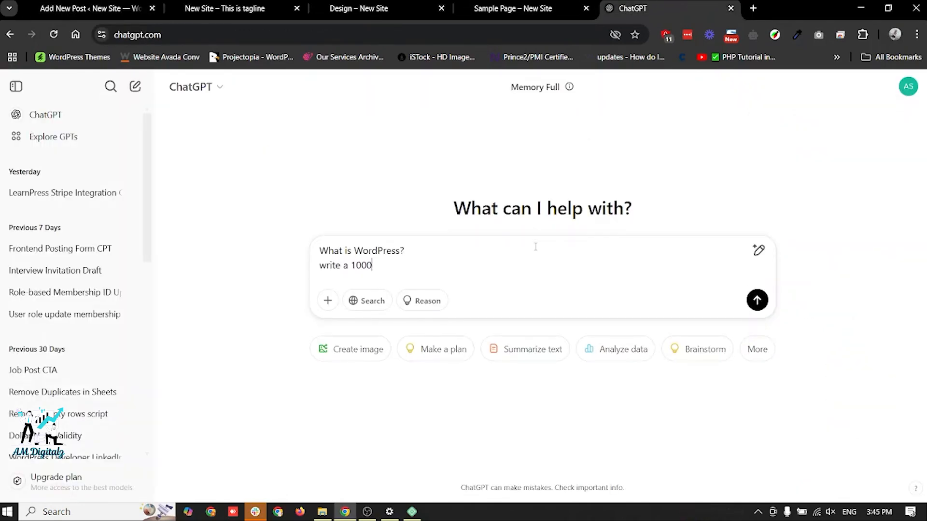
text( word article with headings )
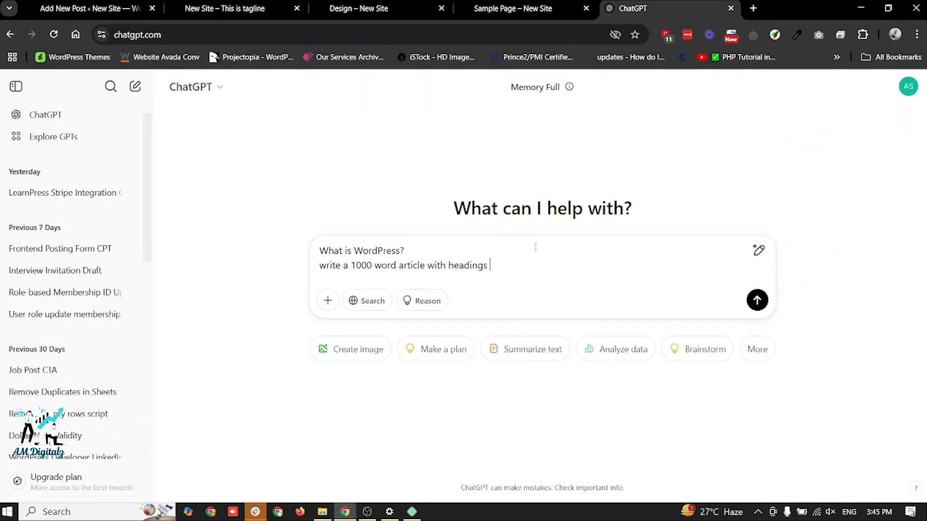
text(and bullet points pros cons and)
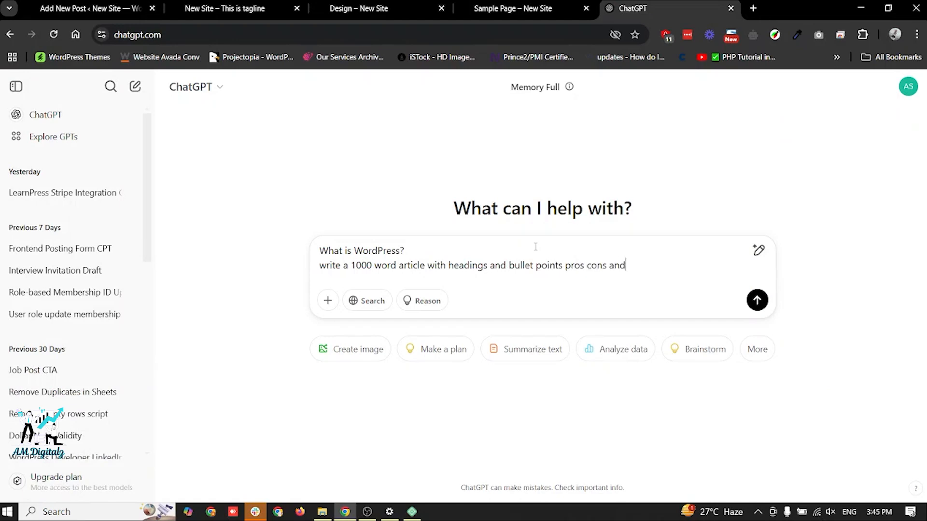
key(BackSpace)
key(BackSpace)
key(BackSpace)
key(Return)
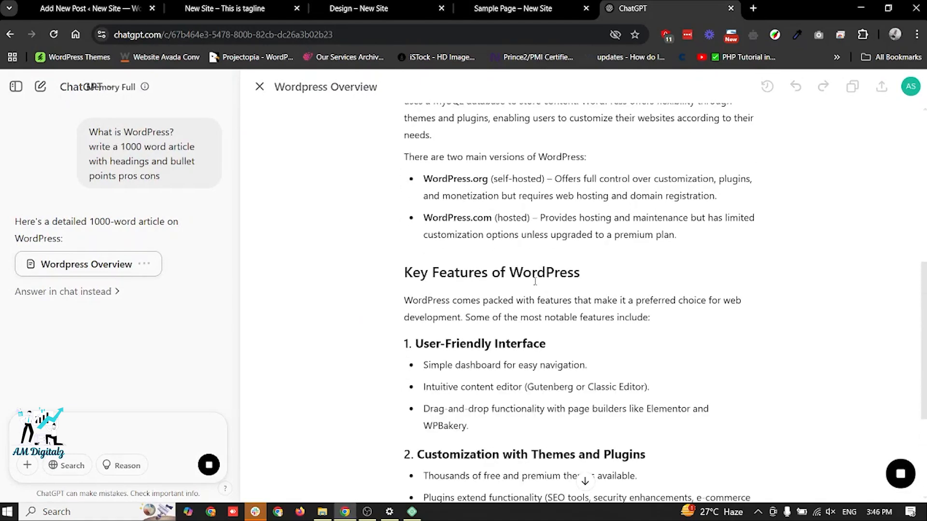
- Read through the generated WordPress article from its introduction to its conclusion
scroll(535, 281, up, 10)
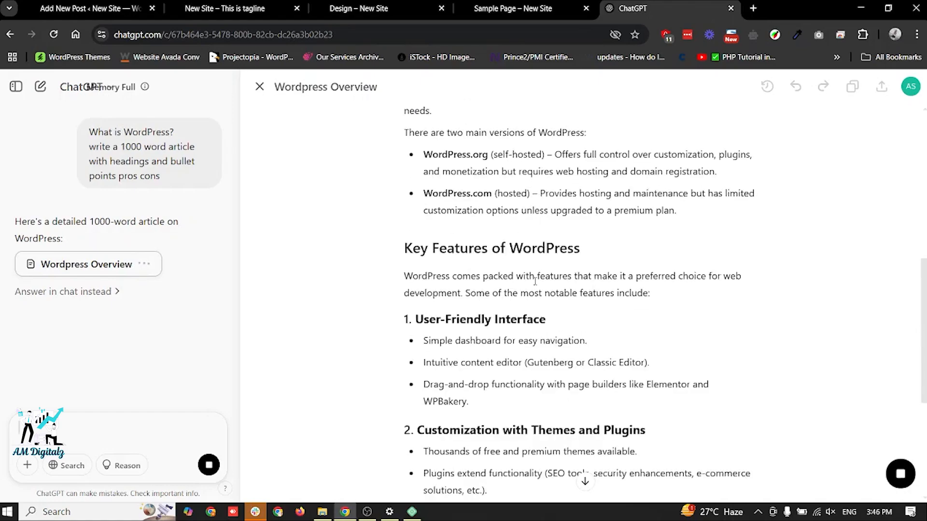
scroll(544, 257, up, 1)
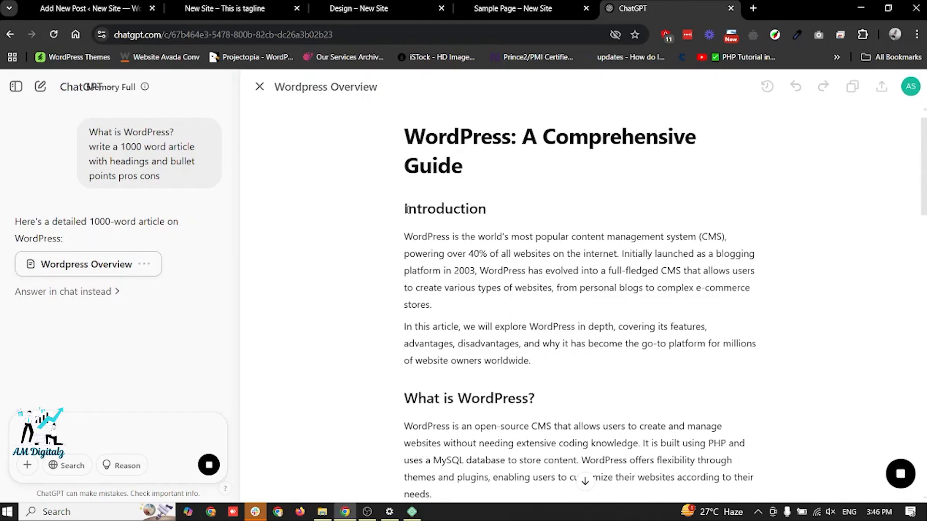
drag(407, 209, 478, 212)
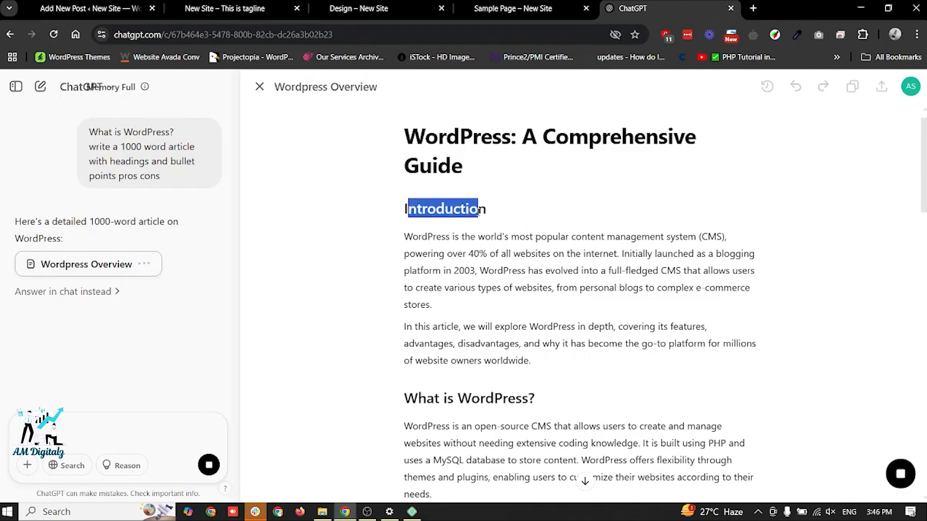
right_click(478, 213)
click(406, 209)
drag(404, 209, 539, 346)
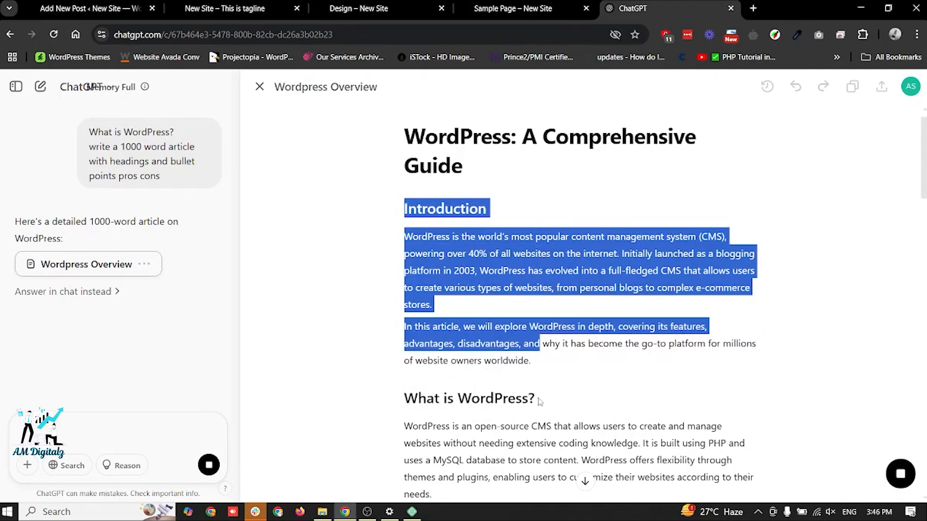
scroll(555, 377, down, 20)
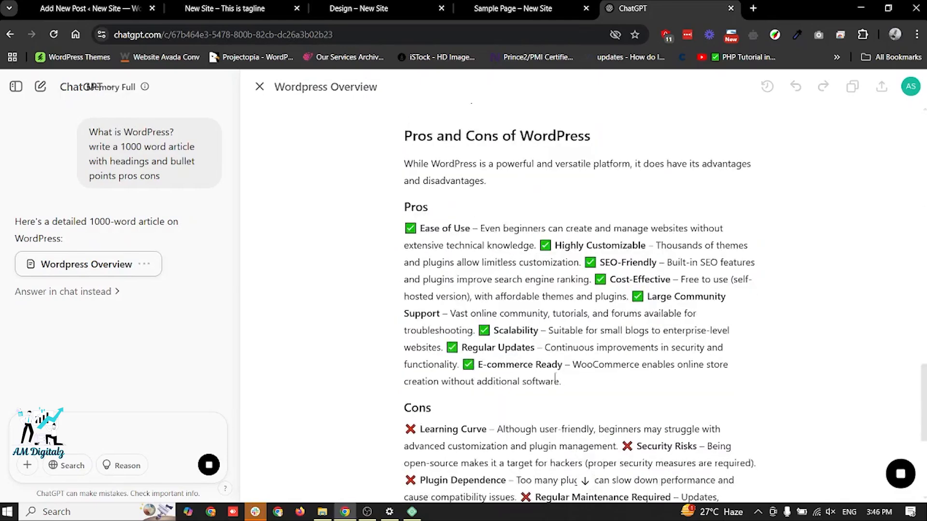
scroll(555, 377, down, 3)
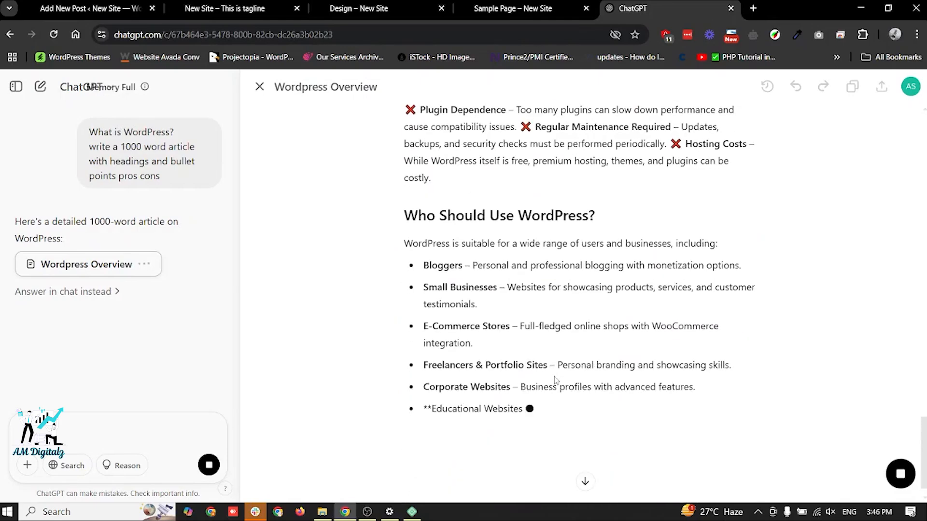
scroll(555, 380, down, 1)
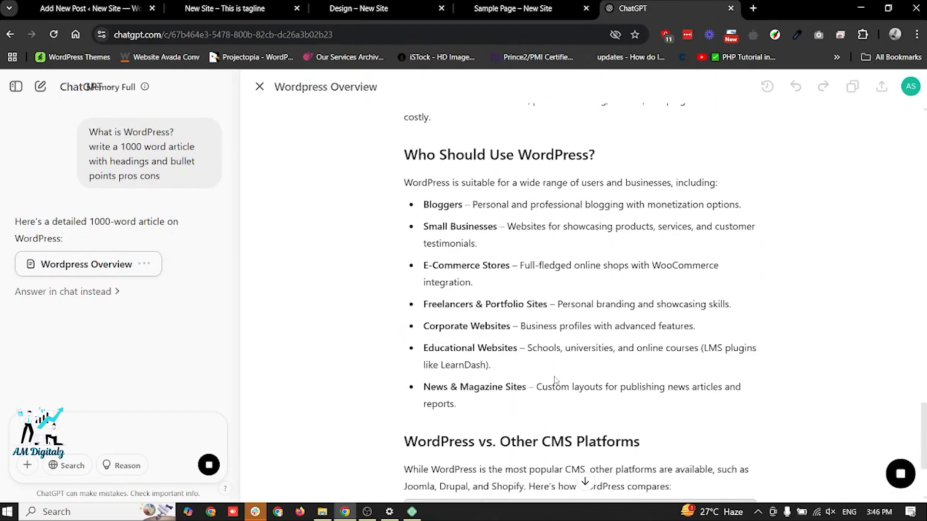
scroll(555, 379, down, 4)
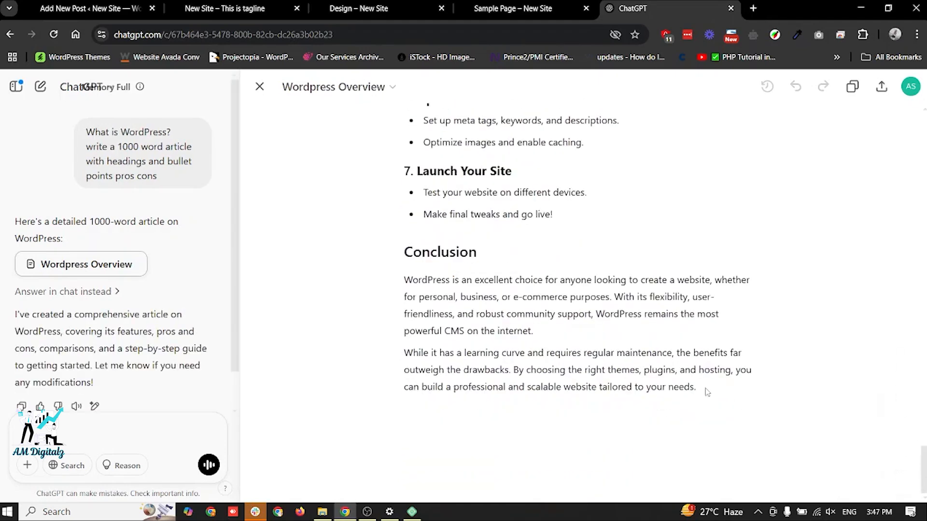
click(697, 390)
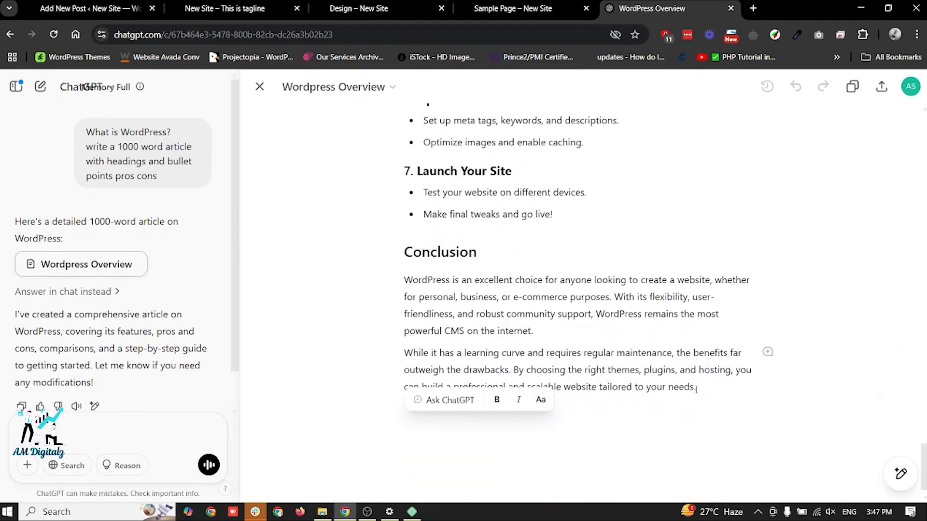
mouse_move(696, 390)
mouse_down()
mouse_move(468, 329)
mouse_move(686, 399)
mouse_move(691, 392)
mouse_up()
key(Return)
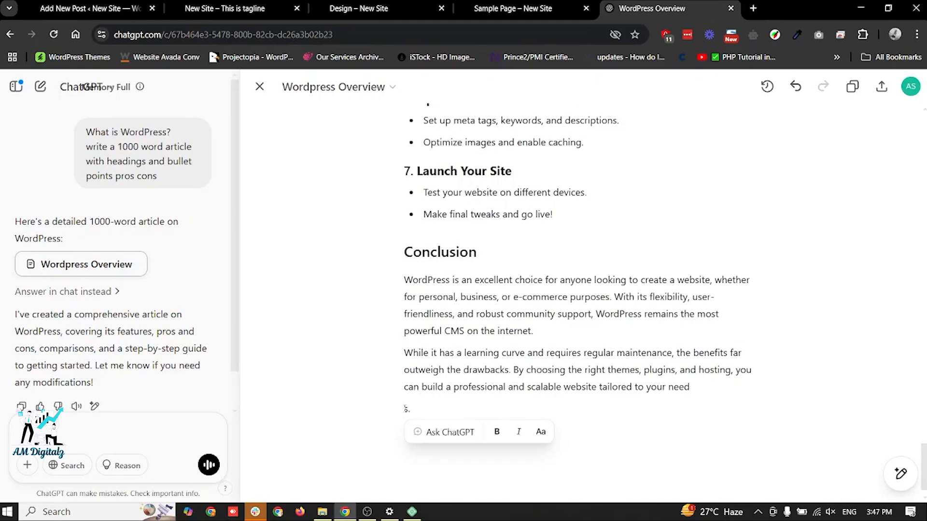
key(BackSpace)
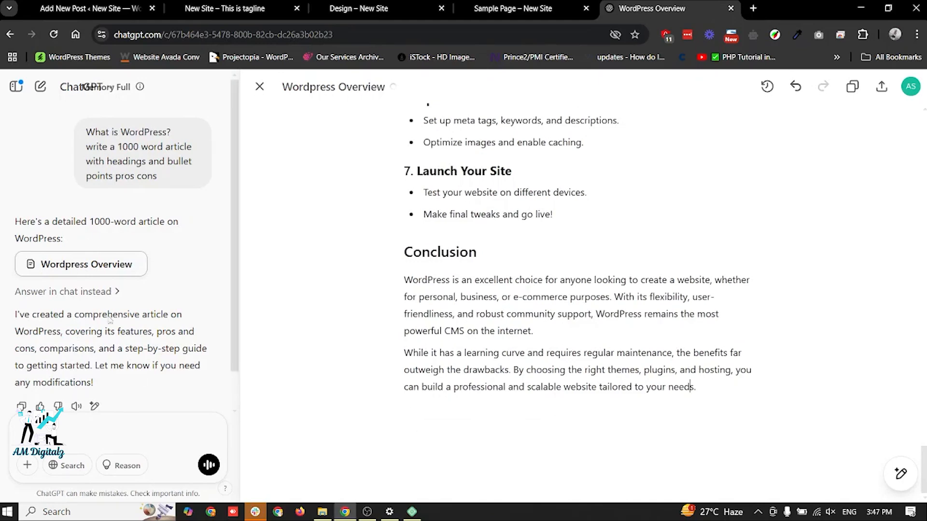
- Copy the whole generated article from ChatGPT and paste it into the post's empty content paragraph in WordPress
scroll(82, 338, down, 2)
scroll(89, 337, up, 2)
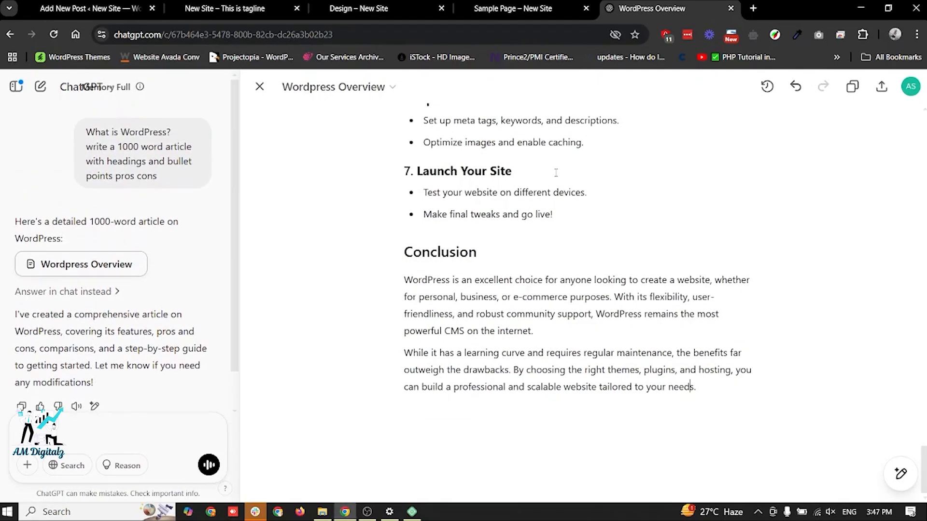
scroll(555, 172, up, 6)
click(853, 87)
click(118, 6)
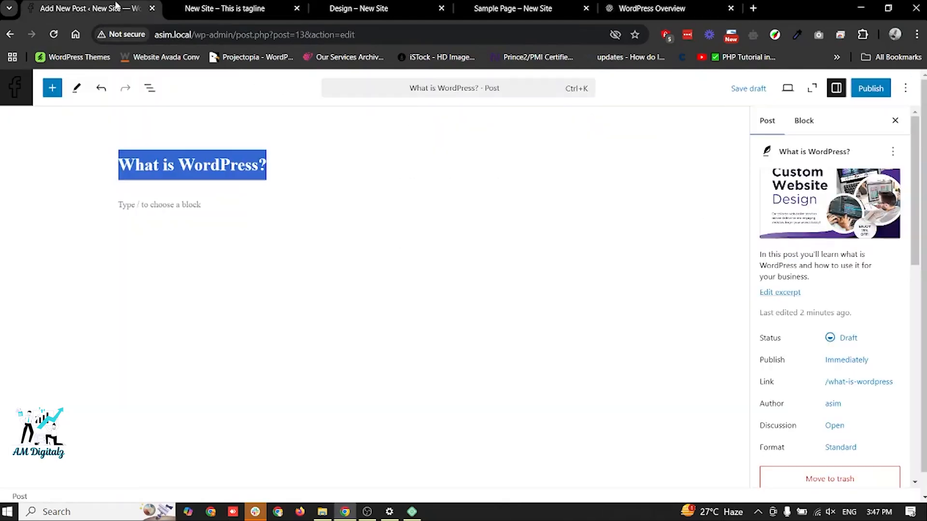
click(176, 198)
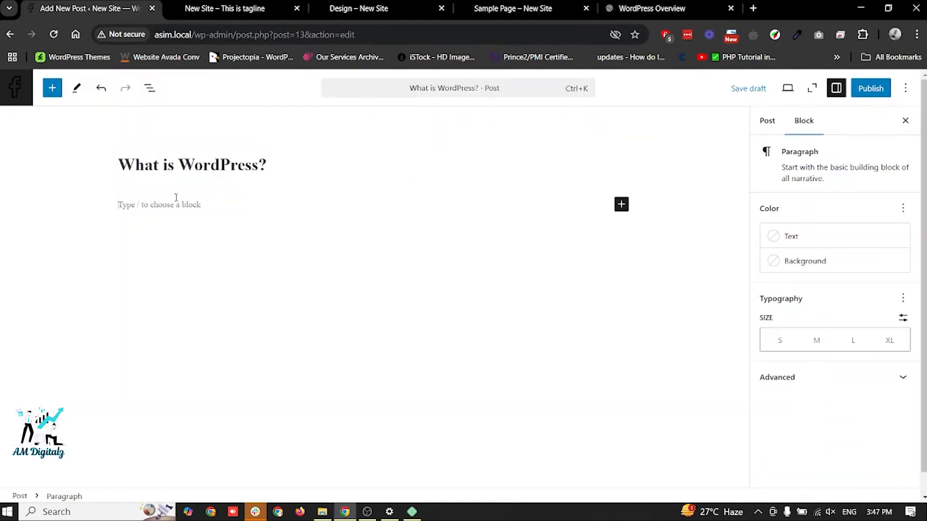
key(ctrl+v)
scroll(404, 190, up, 15)
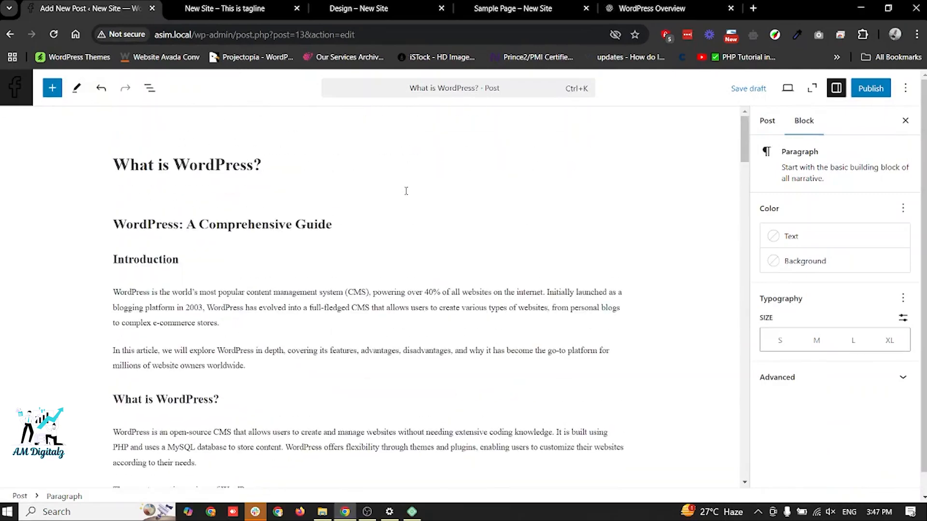
- Save the "What is WordPress?" post as a draft and preview its featured image, title and opening text
click(767, 131)
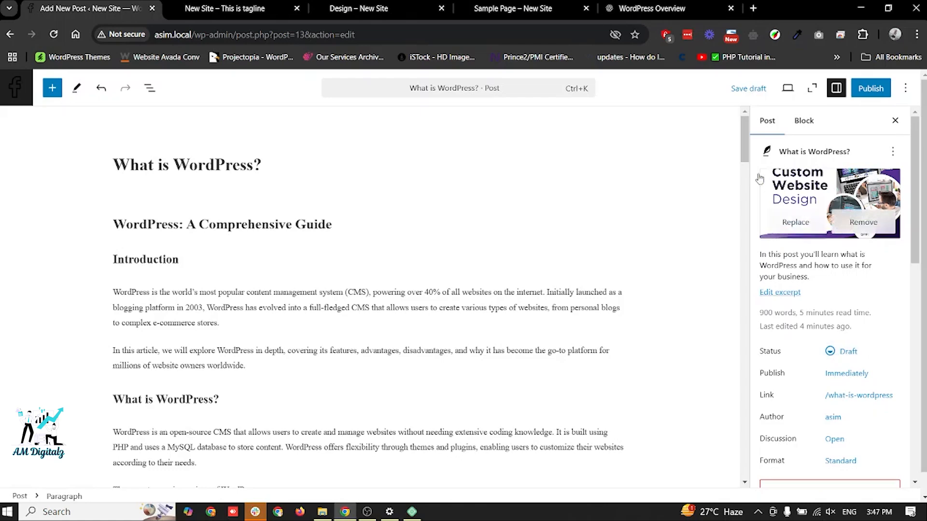
click(747, 89)
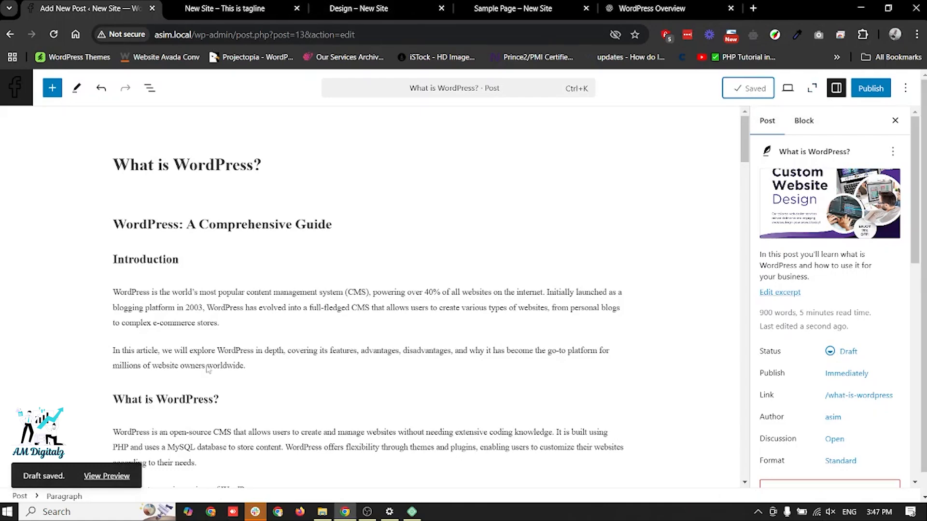
click(103, 481)
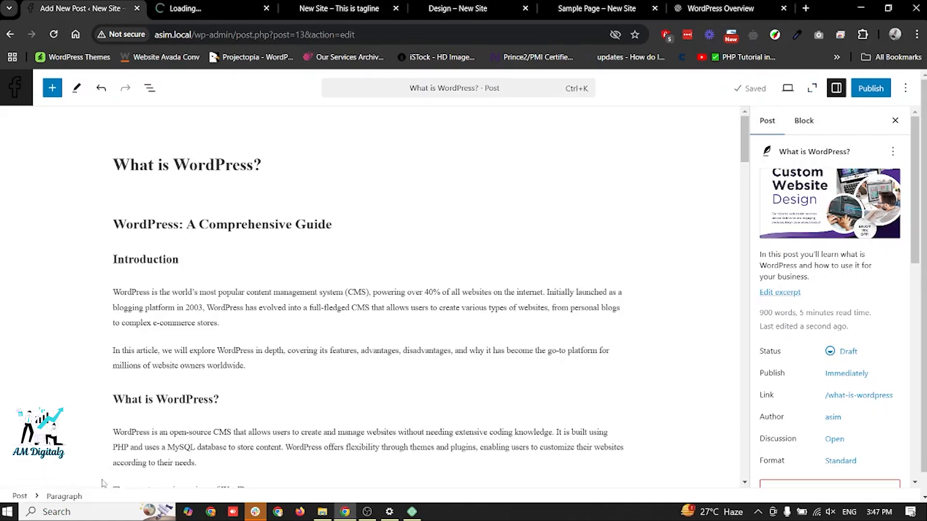
click(212, 8)
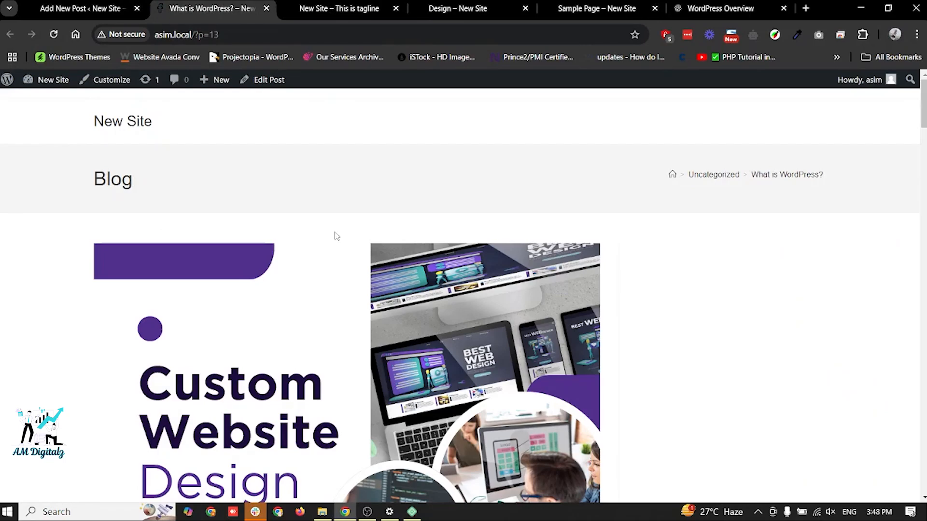
scroll(342, 356, down, 8)
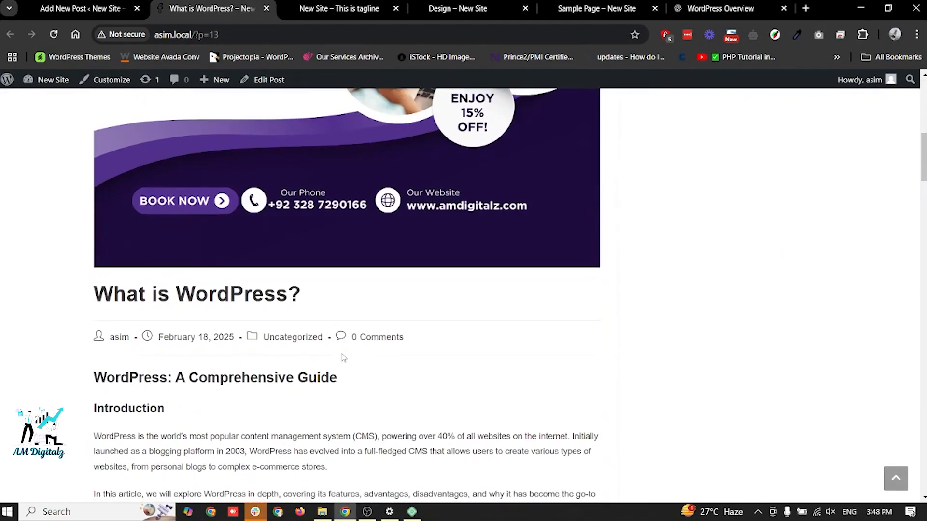
- Check the draft's preview address in an incognito window, and close that window
click(324, 36)
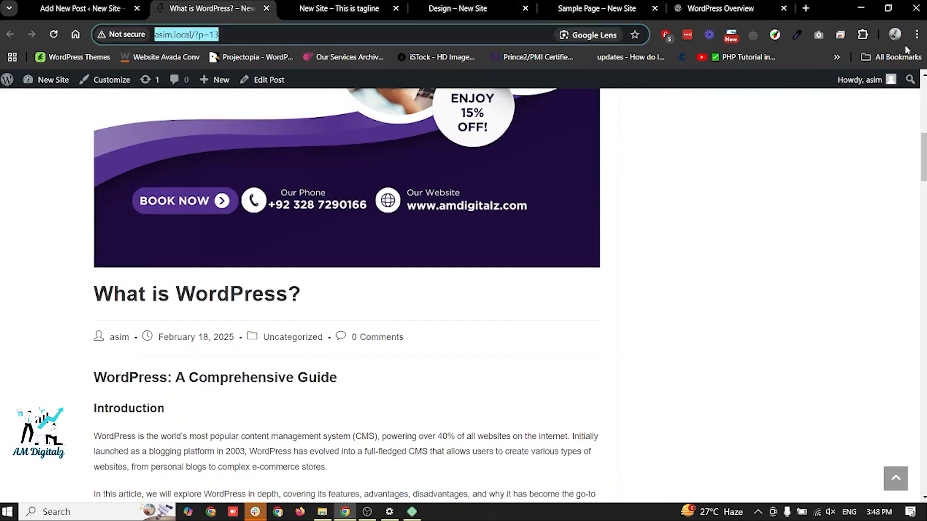
key(ctrl+shift+n)
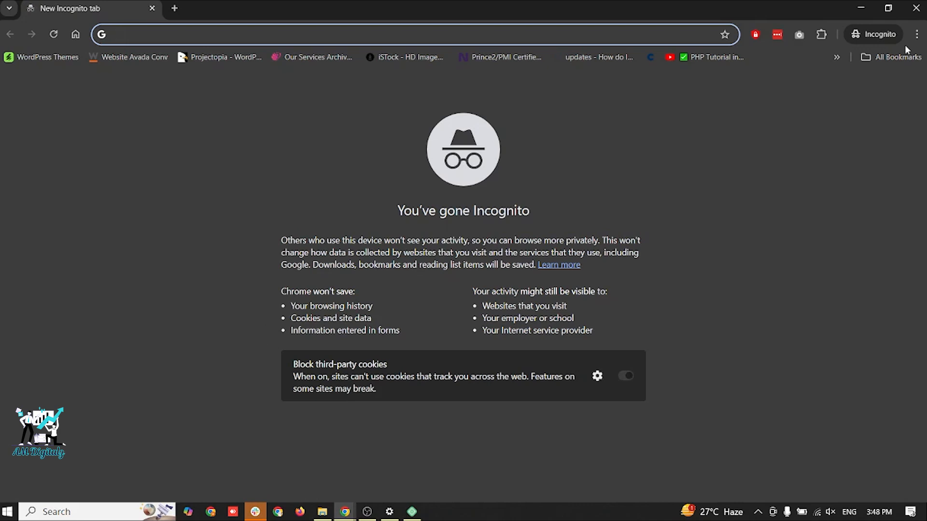
key(ctrl+v)
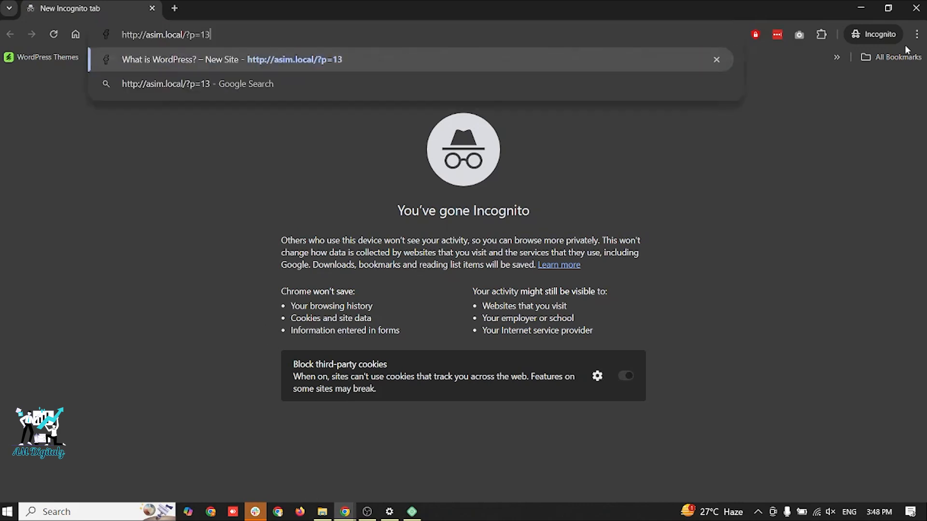
key(Return)
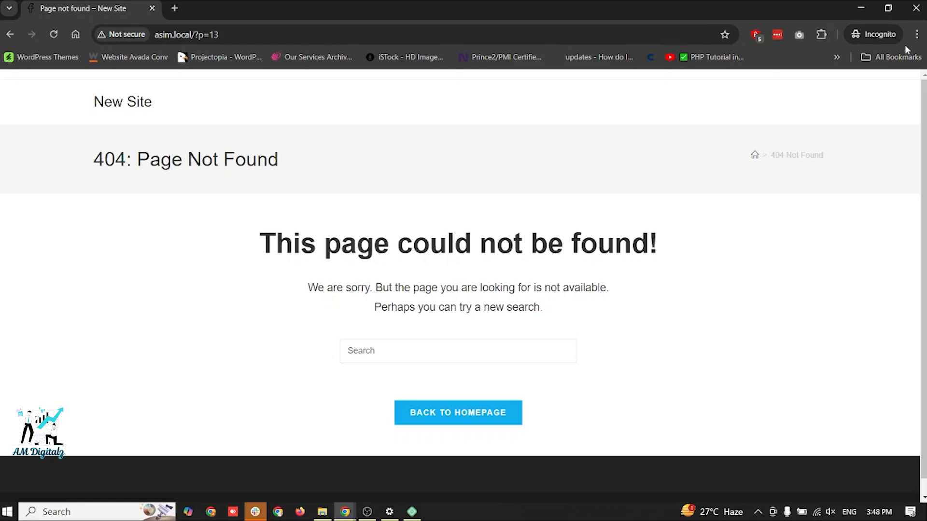
click(916, 8)
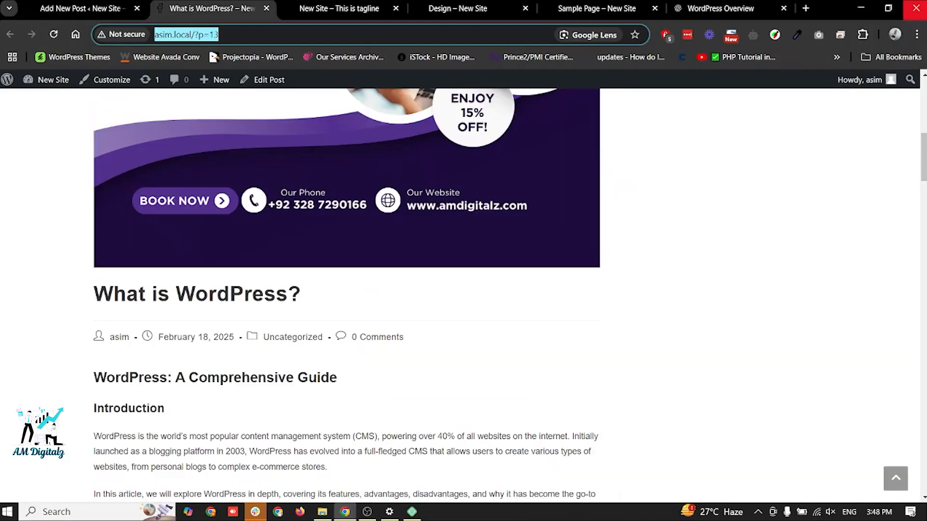
- Publish the "What is WordPress?" post from the editor and return to its post settings
click(87, 3)
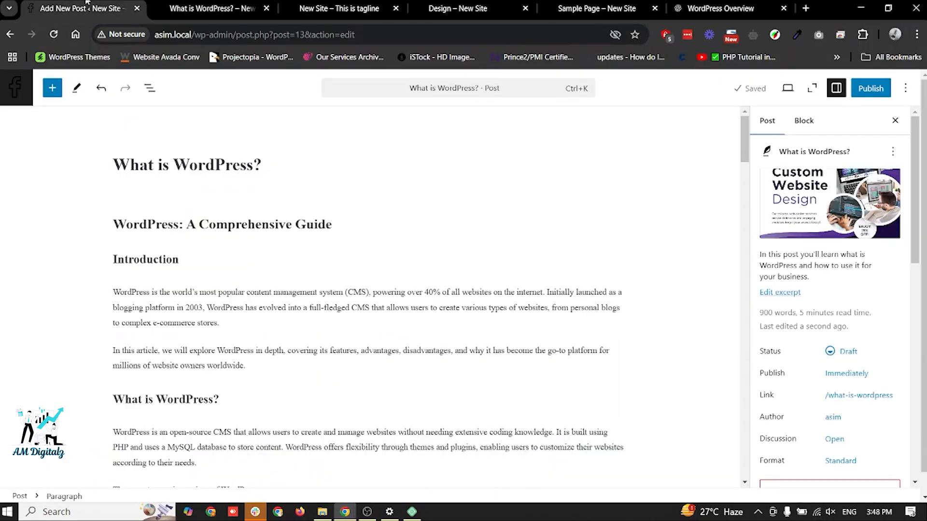
click(867, 89)
click(867, 89)
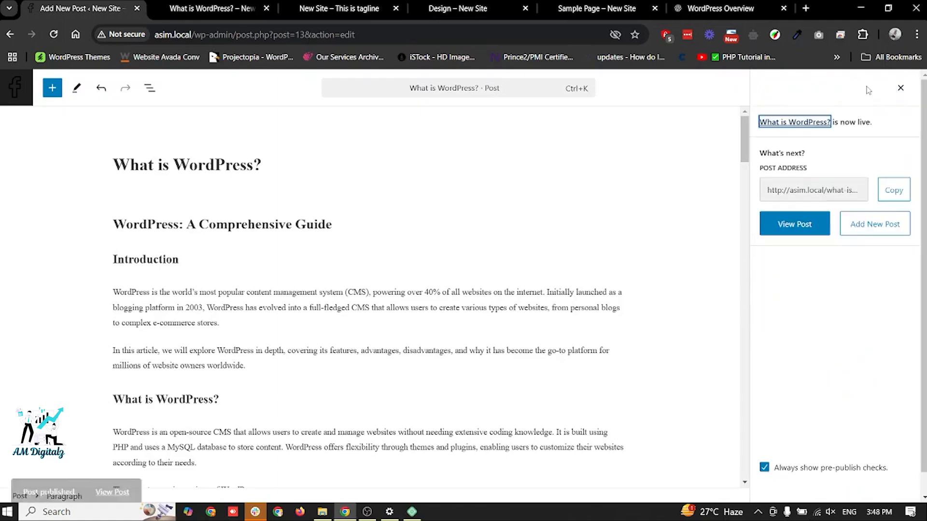
click(901, 89)
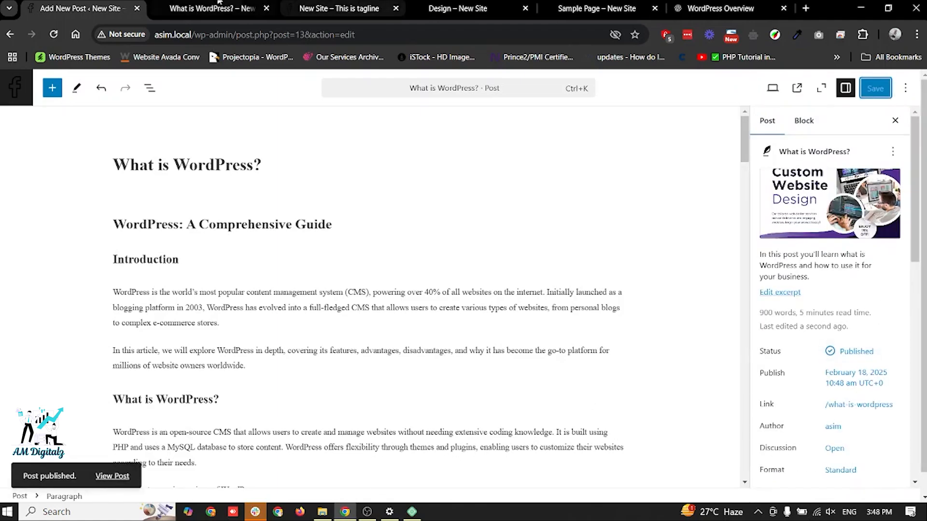
- View the published post and compare its address with that of the draft preview
click(109, 477)
click(166, 4)
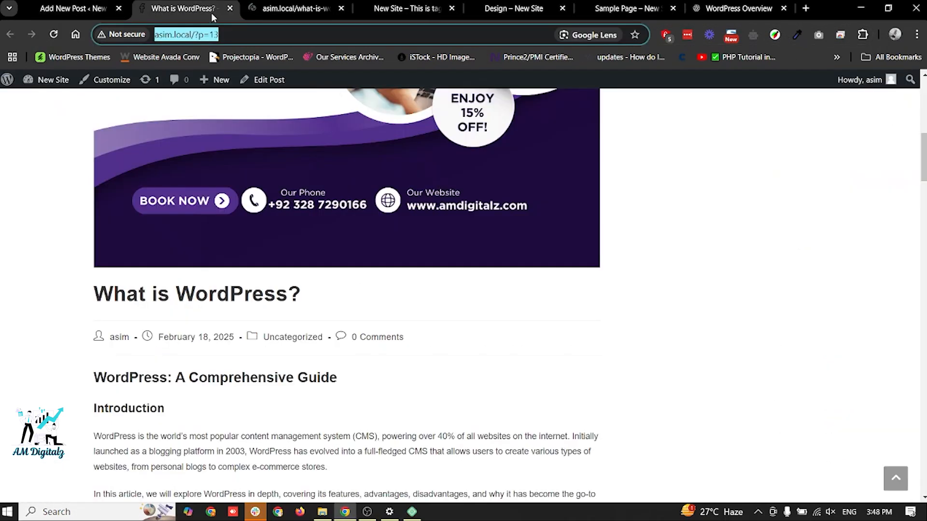
click(227, 38)
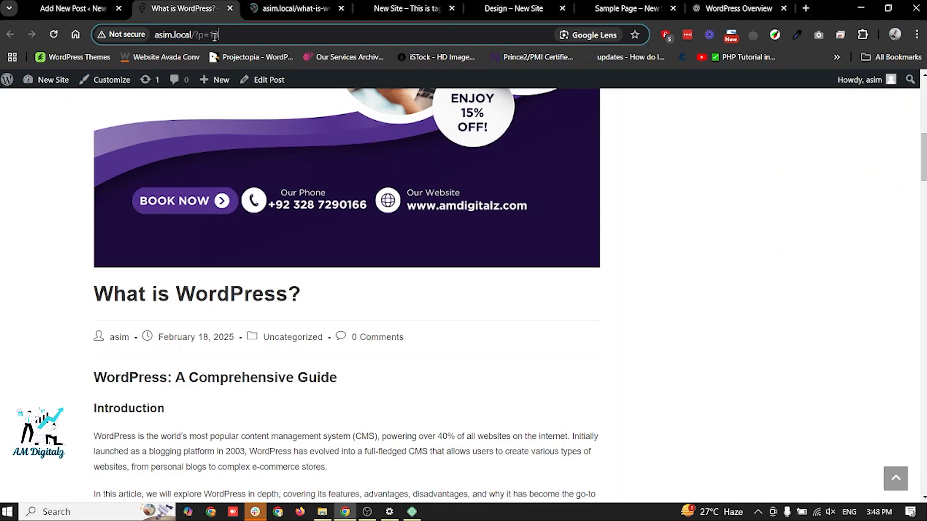
click(289, 2)
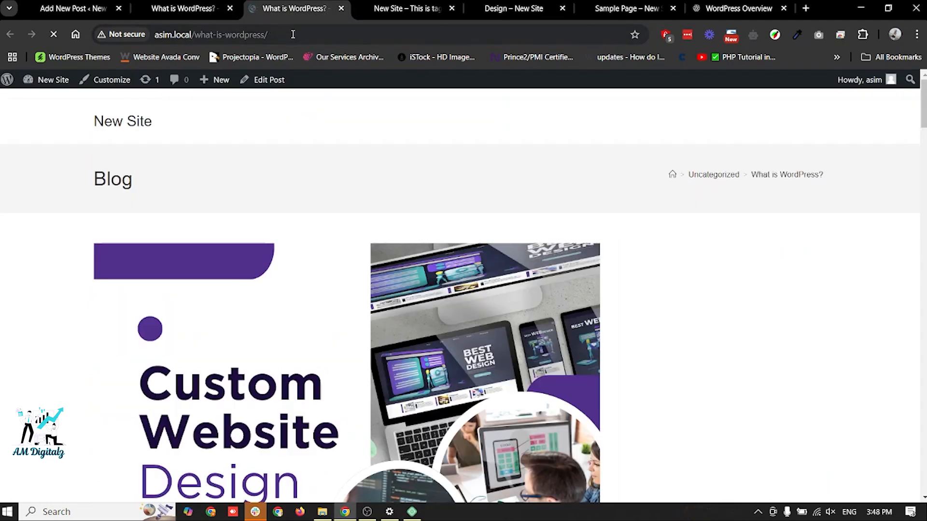
- Check the published post's address in an incognito window, close that window and return to the post editor
click(292, 34)
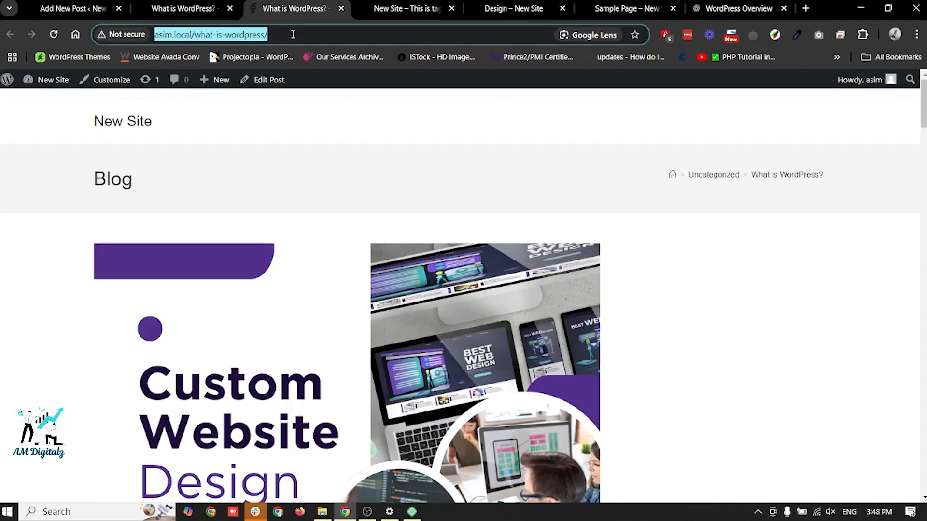
key(ctrl+c)
key(ctrl+shift+n)
key(ctrl+v)
key(Return)
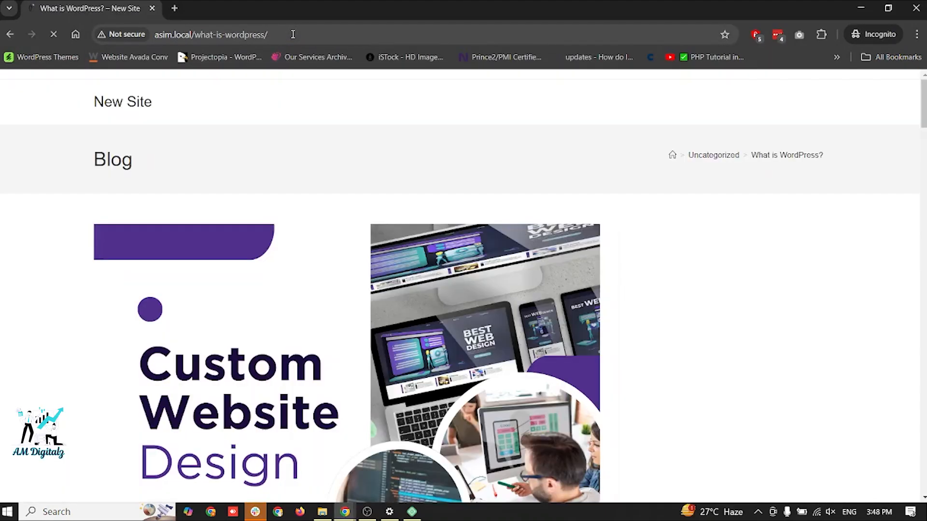
click(915, 8)
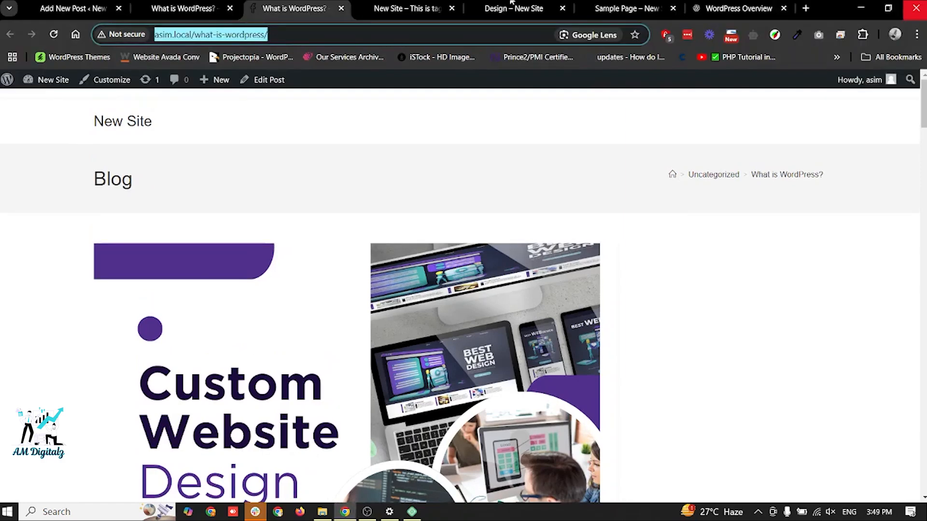
click(76, 5)
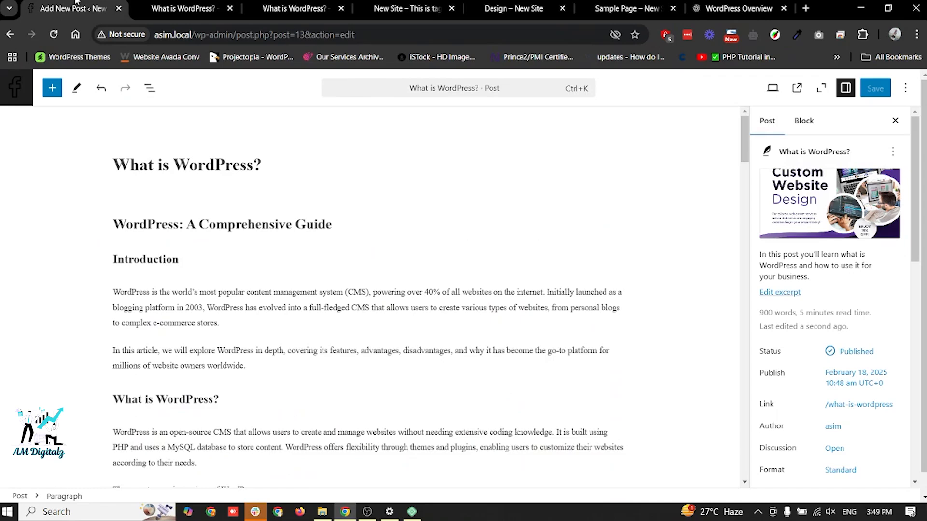
- Reload the site's home page and check the "What is WordPress?" entry and its excerpt in the blog listing
click(417, 6)
key(F5)
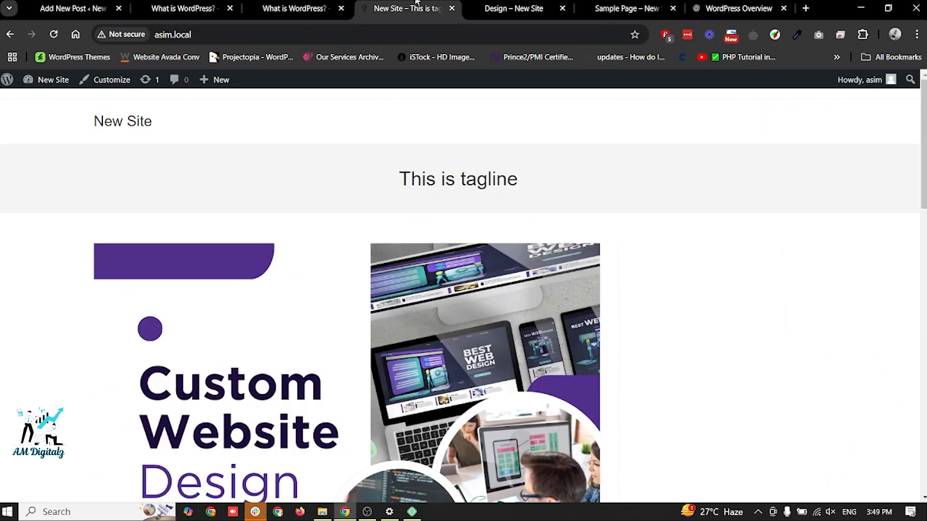
scroll(467, 299, down, 1)
scroll(467, 299, down, 10)
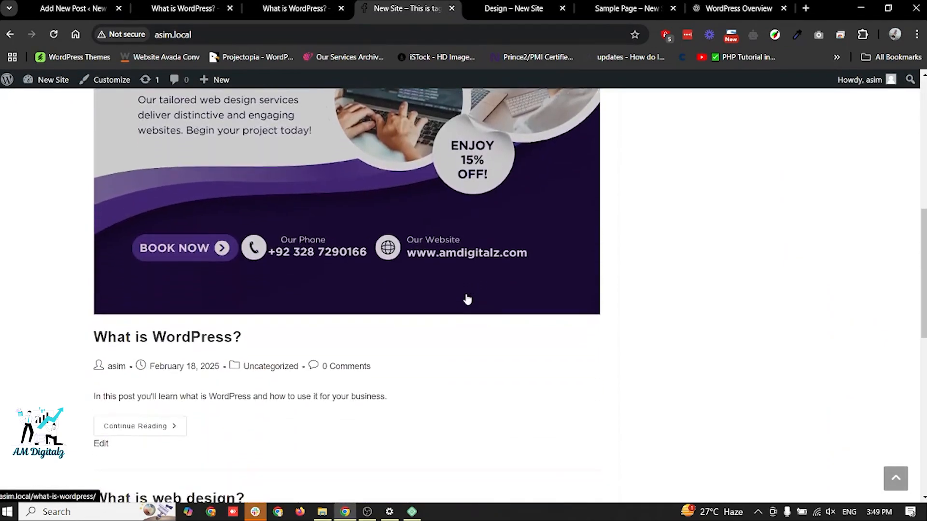
scroll(386, 196, up, 1)
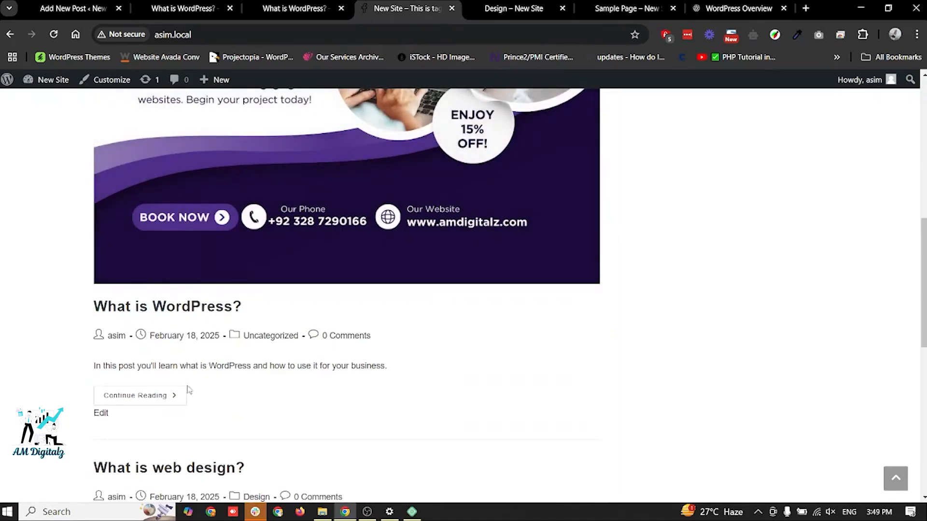
drag(95, 366, 392, 370)
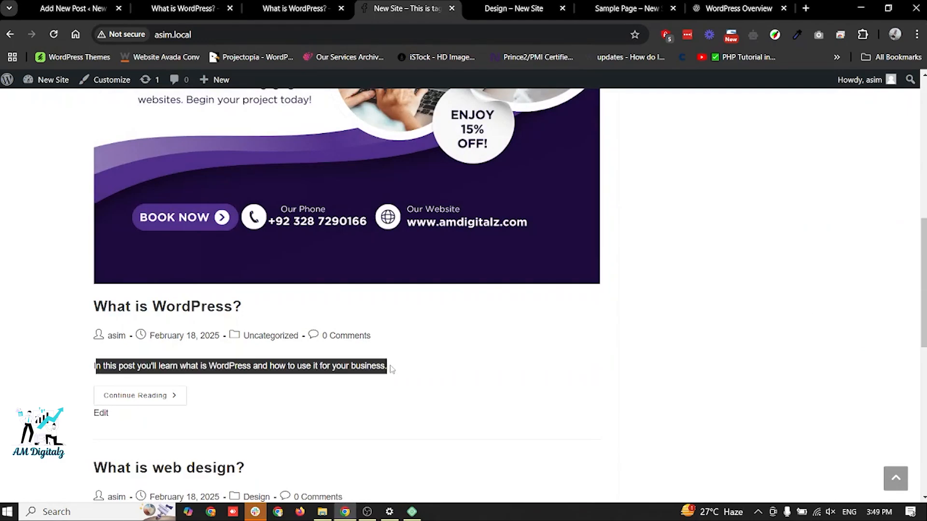
click(392, 369)
- Open the full post from its blog entry, look through its content, return to the editor and close the extra post pages
click(163, 397)
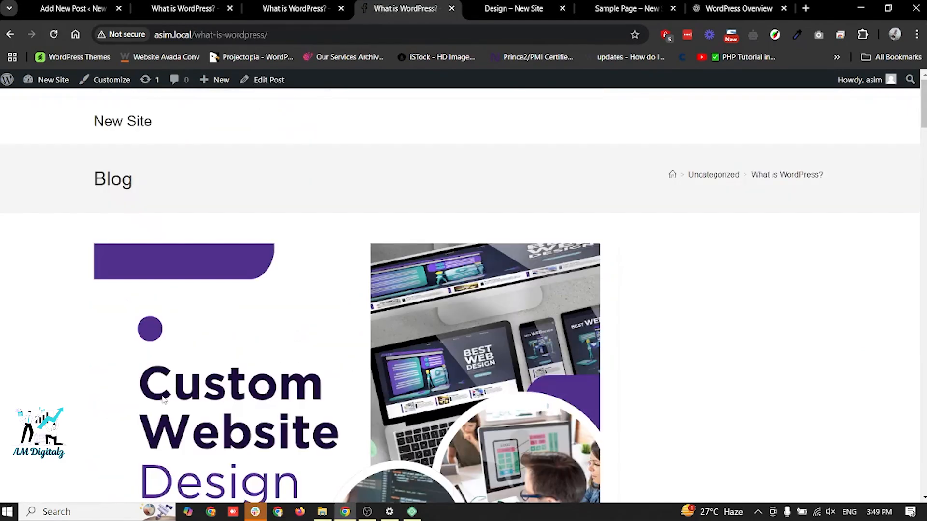
scroll(340, 309, down, 5)
scroll(339, 309, down, 15)
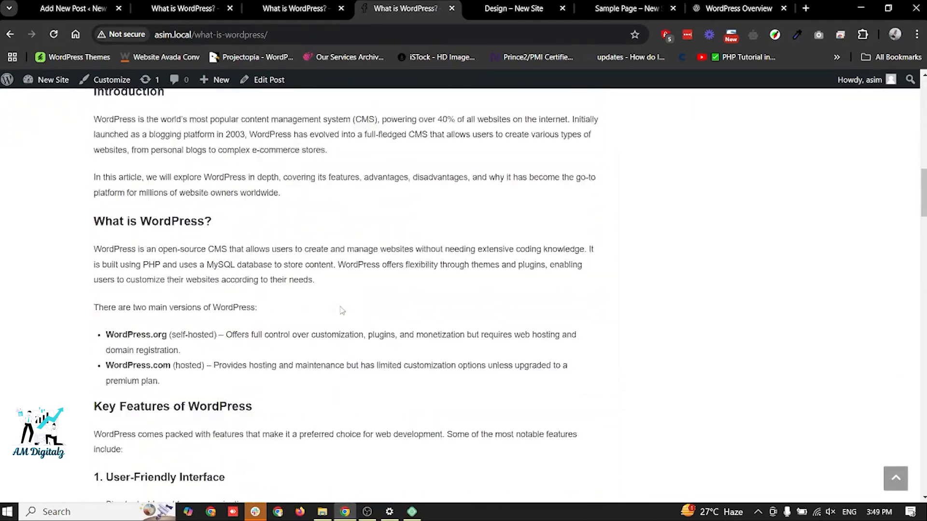
scroll(340, 309, up, 20)
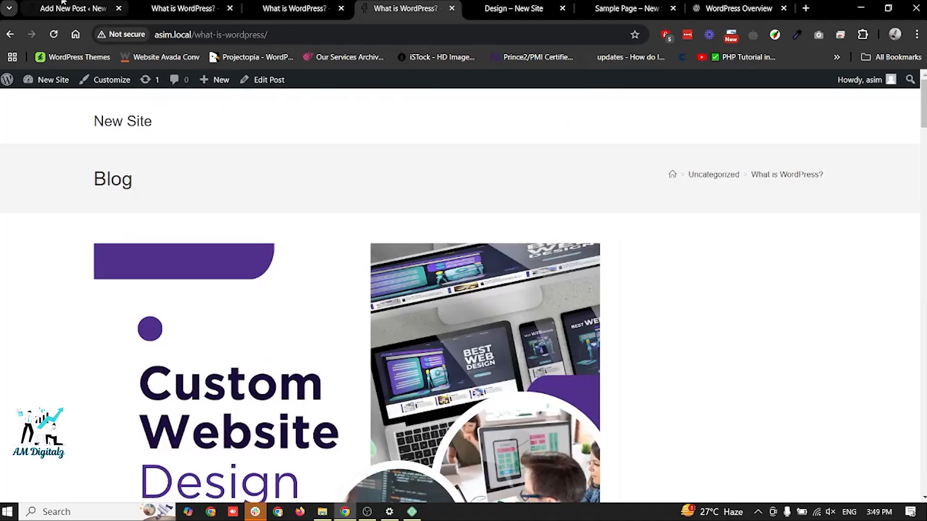
click(63, 4)
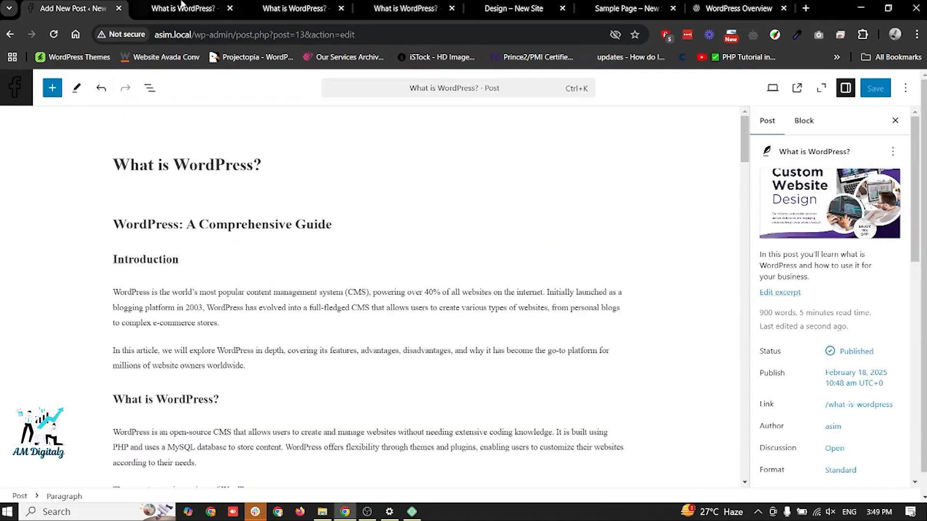
click(229, 8)
click(230, 8)
click(230, 8)
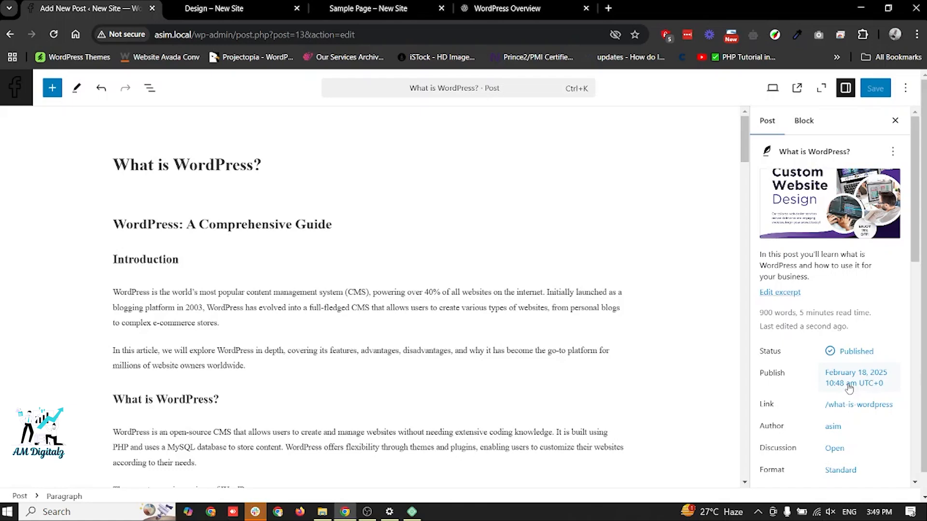
- Schedule the post by setting its publish date to February 19, 2025, and save it
click(849, 384)
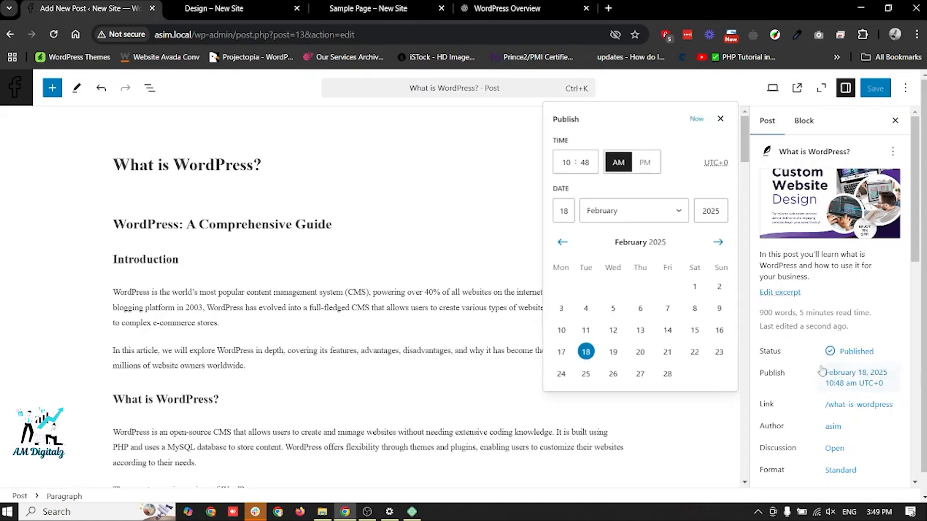
click(613, 352)
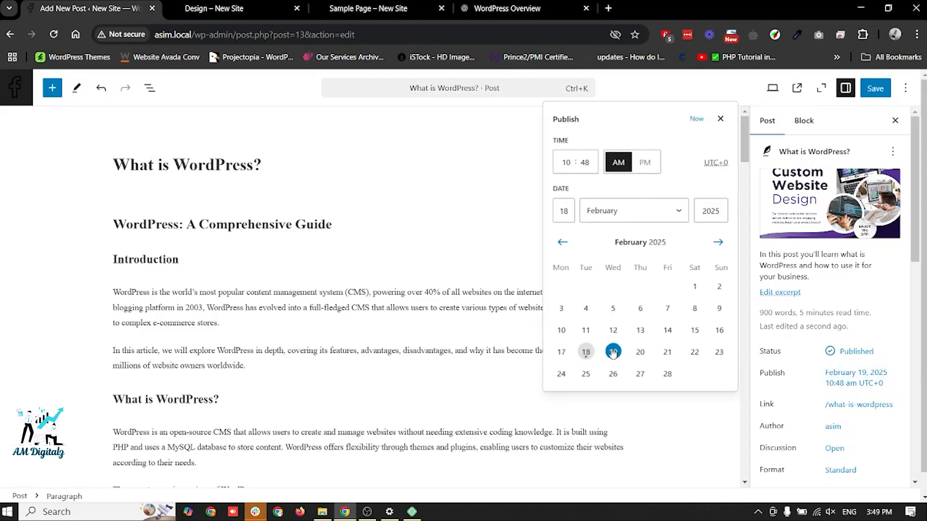
click(878, 88)
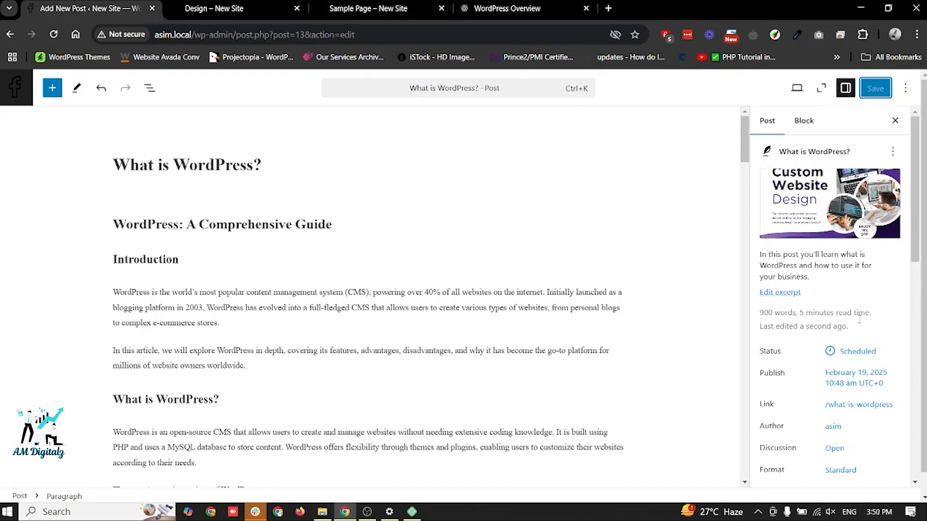
- Reset the post's publish date to now, publish it again and return to its post settings
click(849, 382)
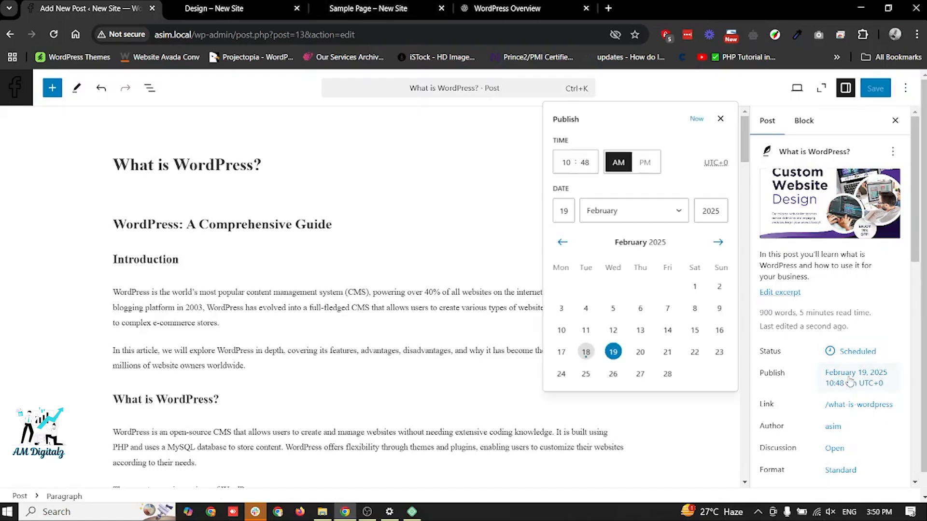
click(696, 119)
click(870, 88)
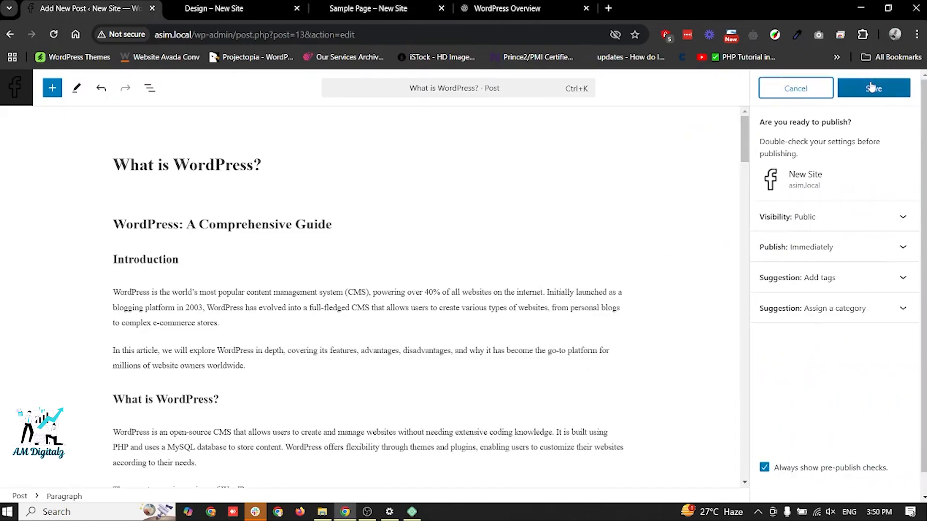
click(871, 87)
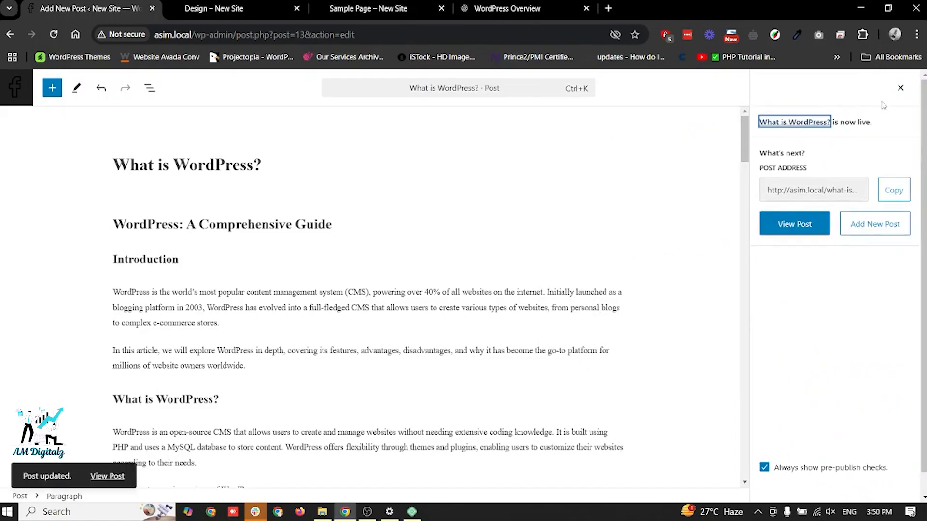
click(900, 88)
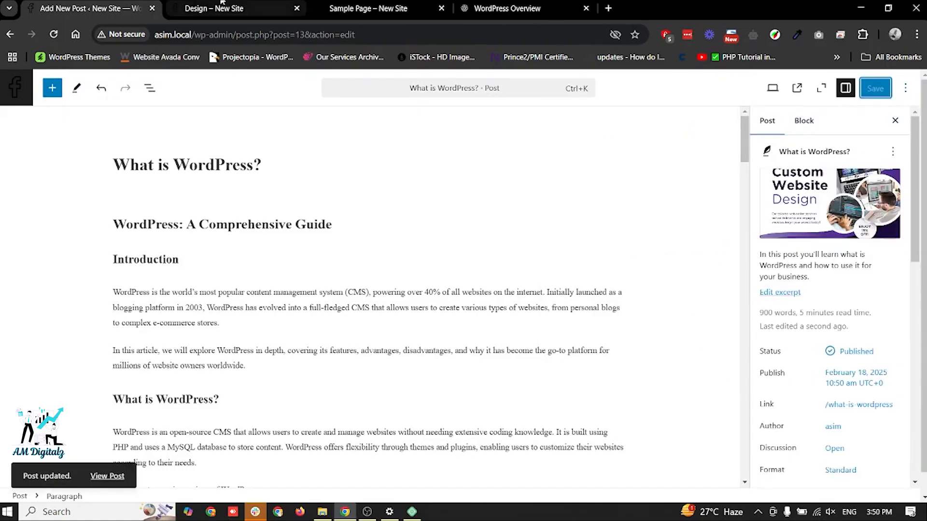
- Open the live post in a new browser tab to view its address and return to the post editor
click(224, 9)
click(96, 8)
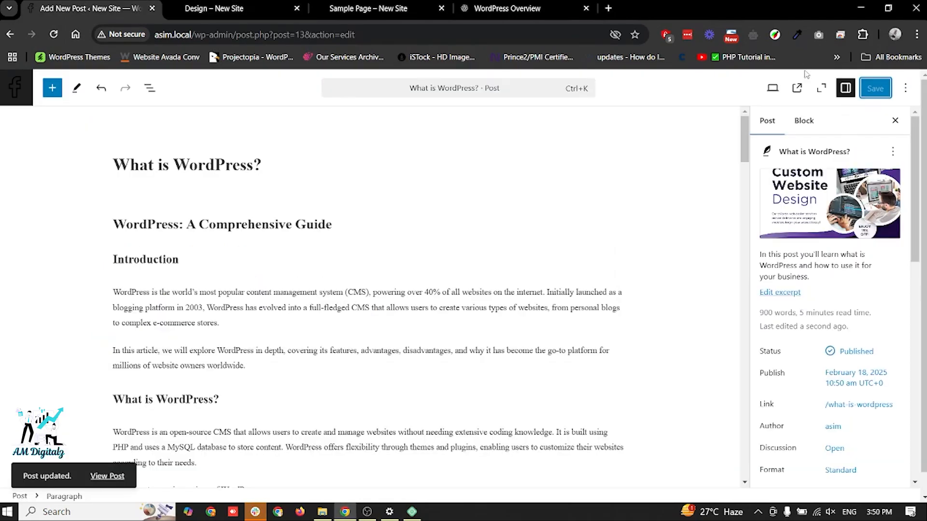
click(796, 87)
click(194, 4)
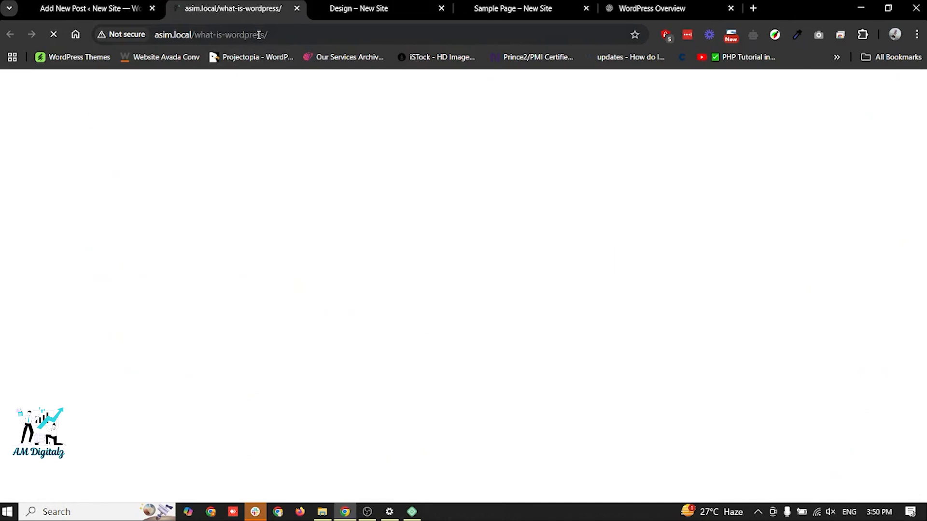
key(ctrl+shift+Tab)
- Change the post title to "What is WordPress Development It's Pros and Cons" and save the post
triple_click(194, 161)
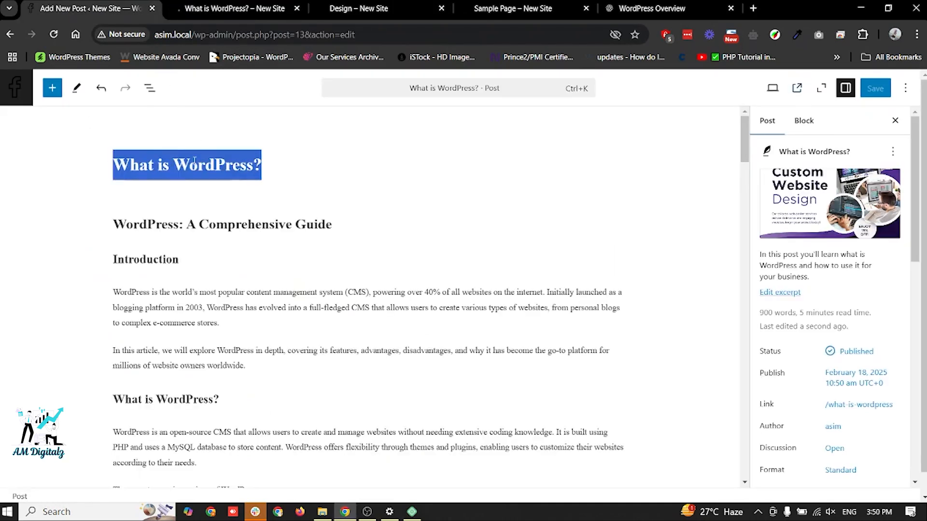
text(What is WordPress Development It's Pros and Cons)
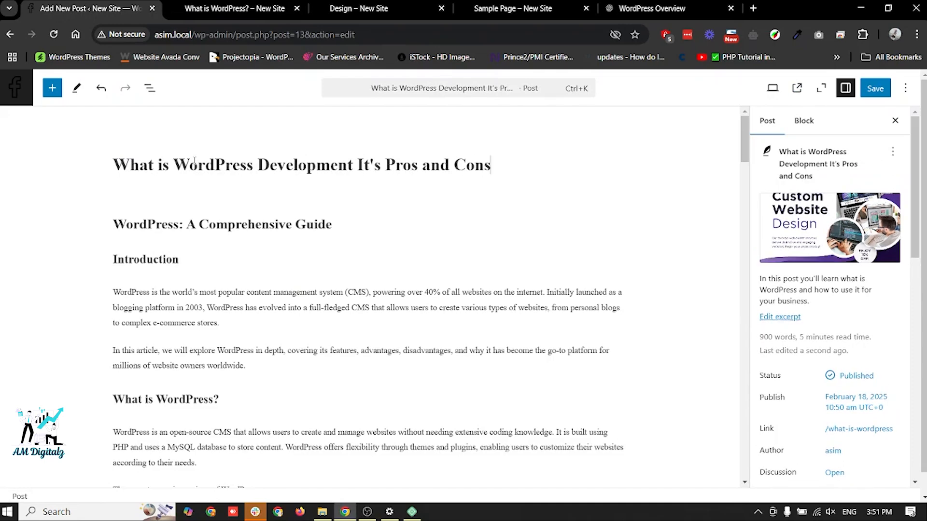
click(880, 91)
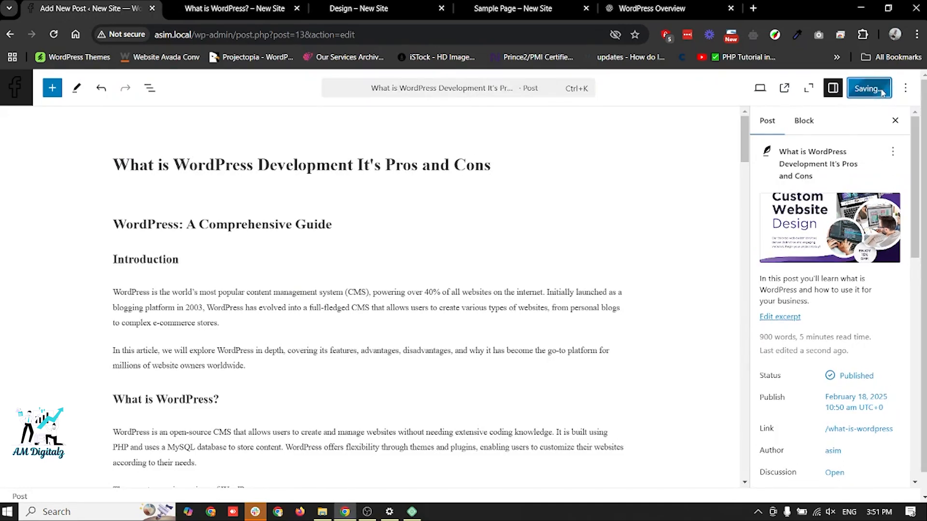
- Reload the live post, compare its title with its address, and return to the editor
click(230, 6)
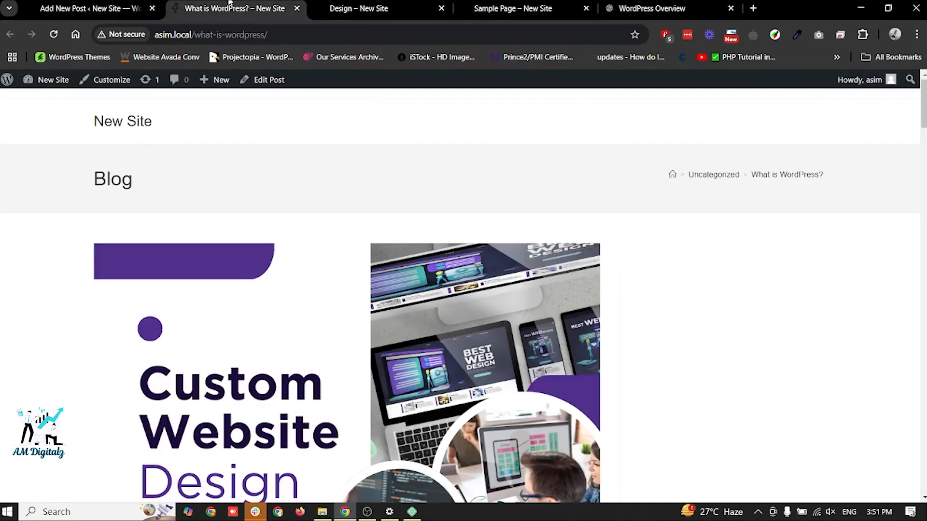
key(F5)
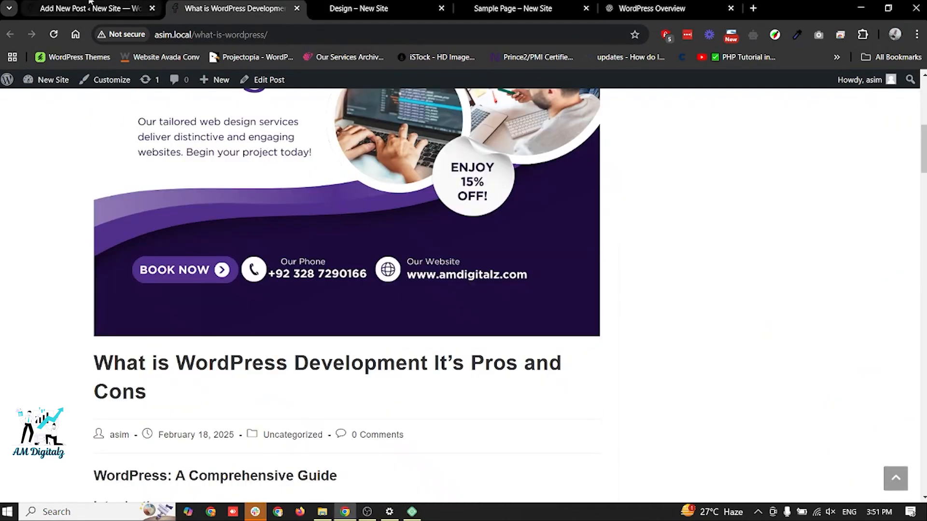
click(91, 4)
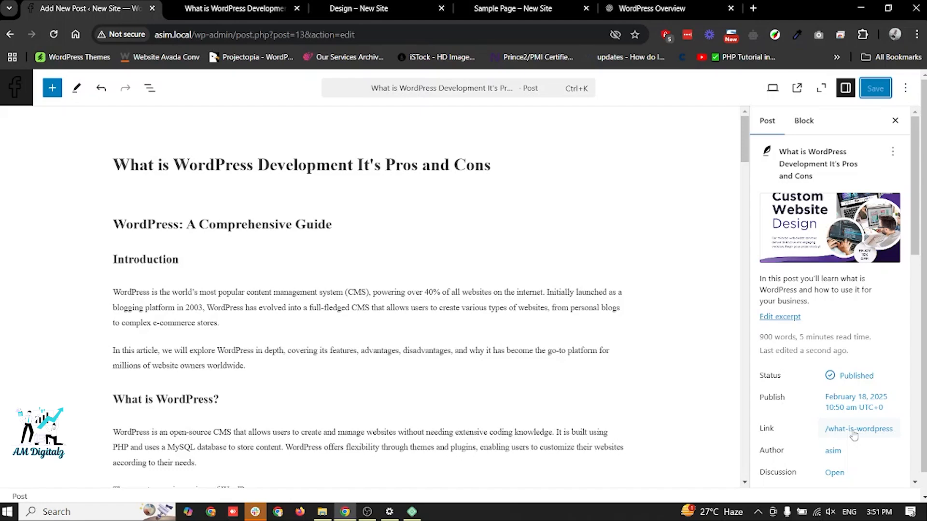
- Change the post's link slug to "what-is-wordpress-development-its-pros-and-cons" and save the post
click(853, 430)
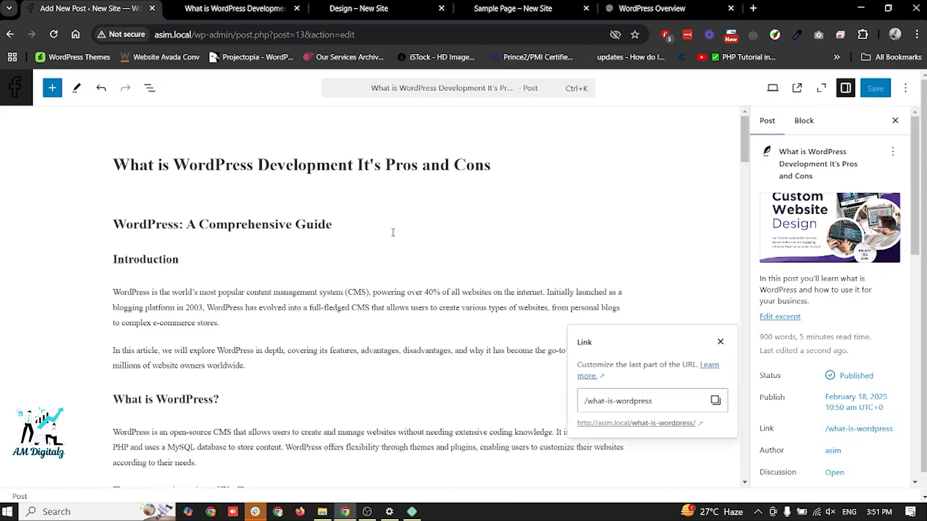
double_click(634, 398)
key(BackSpace)
key(BackSpace)
key(BackSpace)
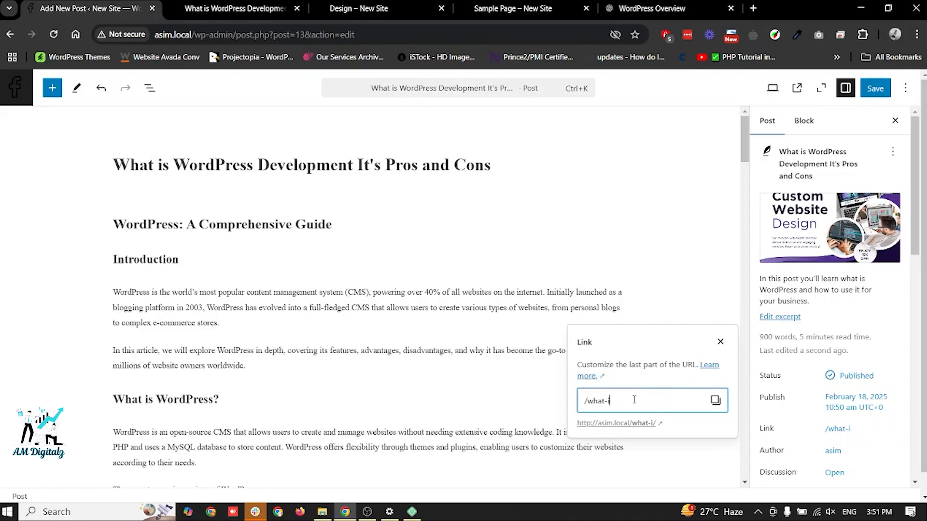
text(s-wordpress-develop)
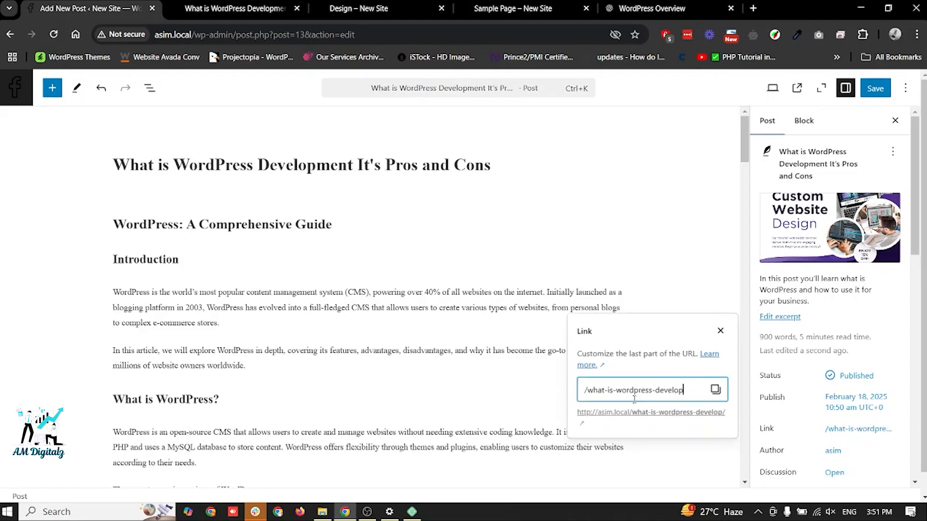
text(ment-its-r)
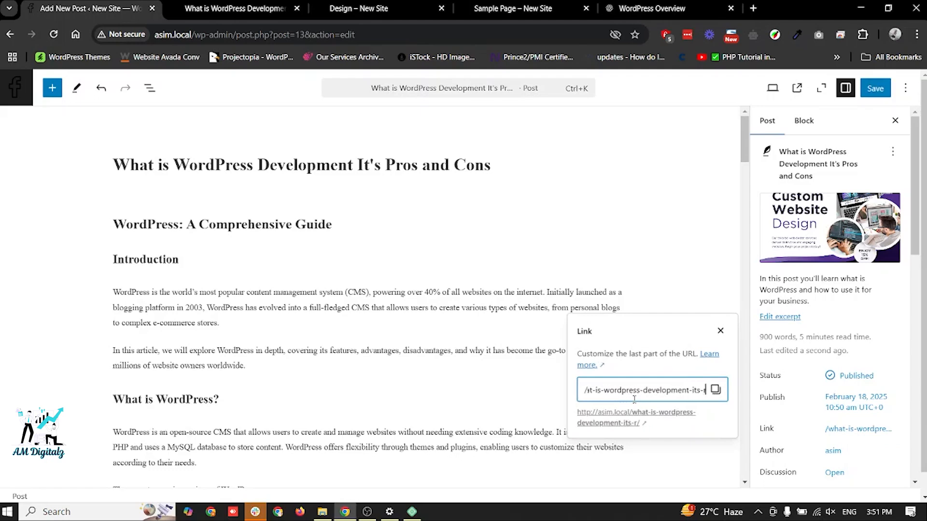
key(BackSpace)
text(pros-and-cons)
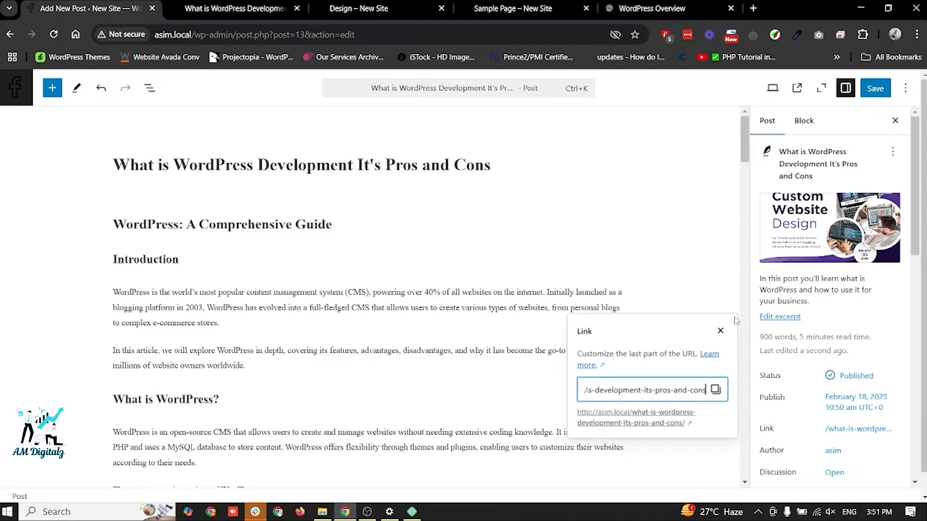
click(719, 340)
click(720, 332)
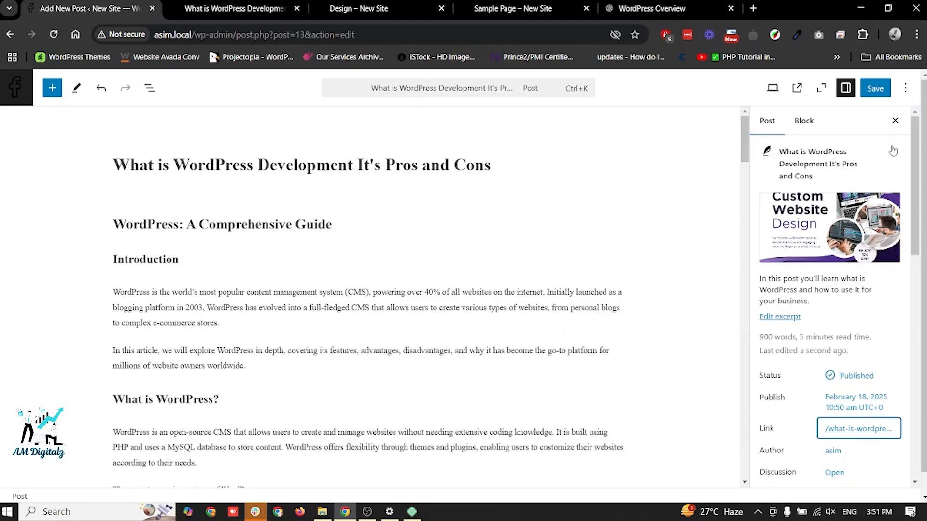
click(875, 90)
- View the post at its updated address in a new browser tab and return to the editor
click(797, 88)
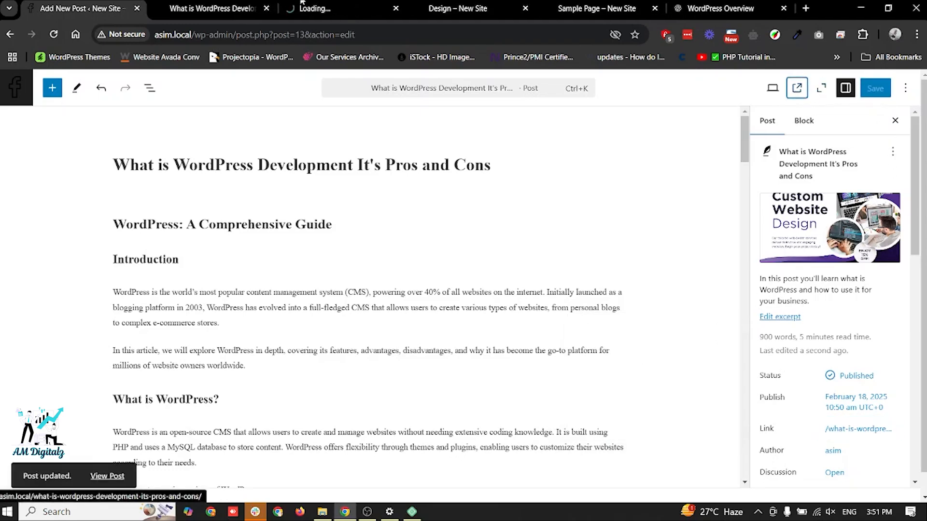
click(290, 5)
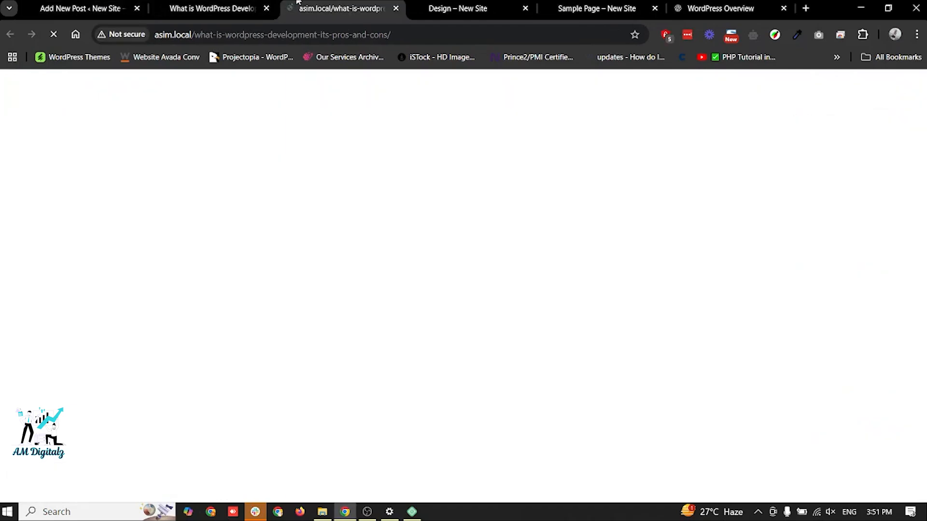
click(96, 6)
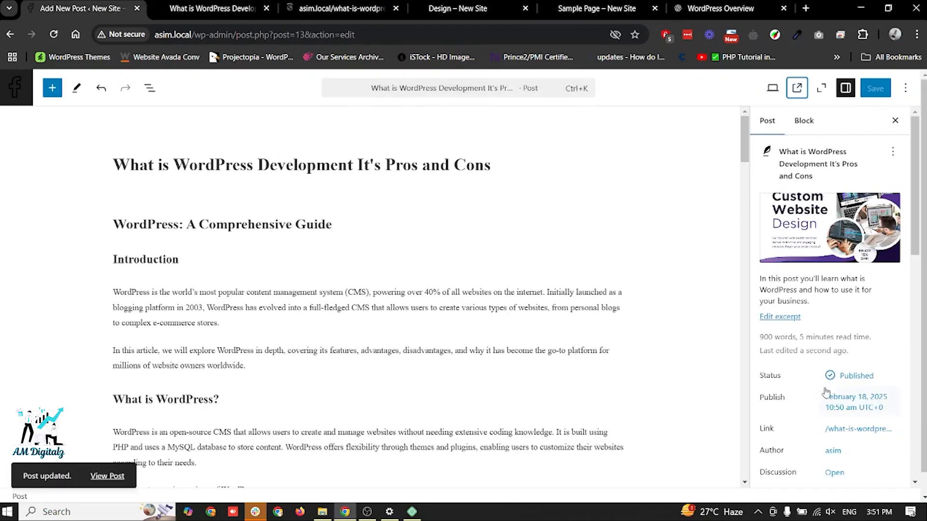
- Make the published post password protected, enter the post password, and save the post
click(849, 377)
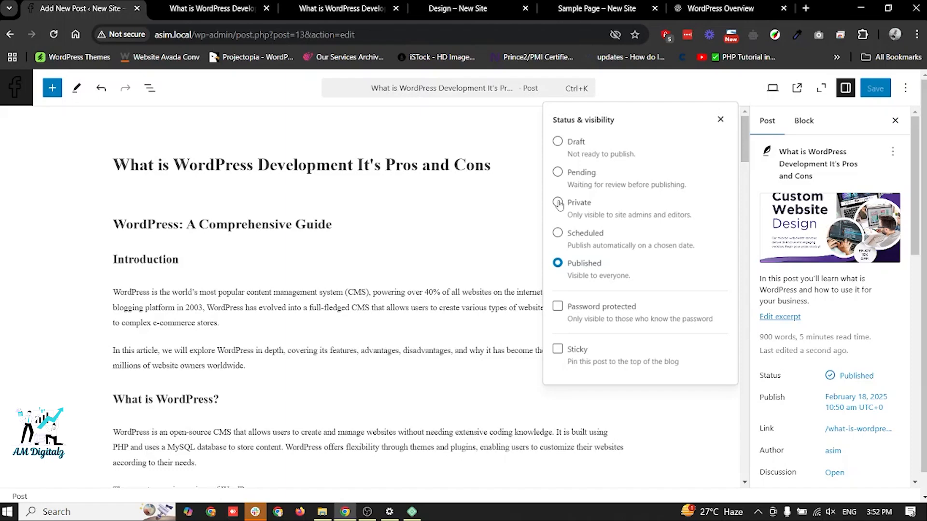
click(558, 307)
click(584, 333)
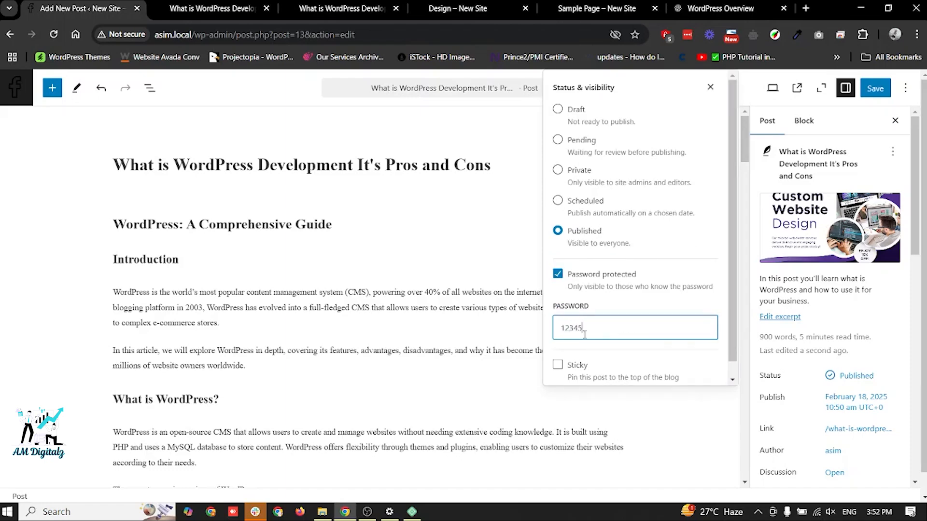
click(874, 88)
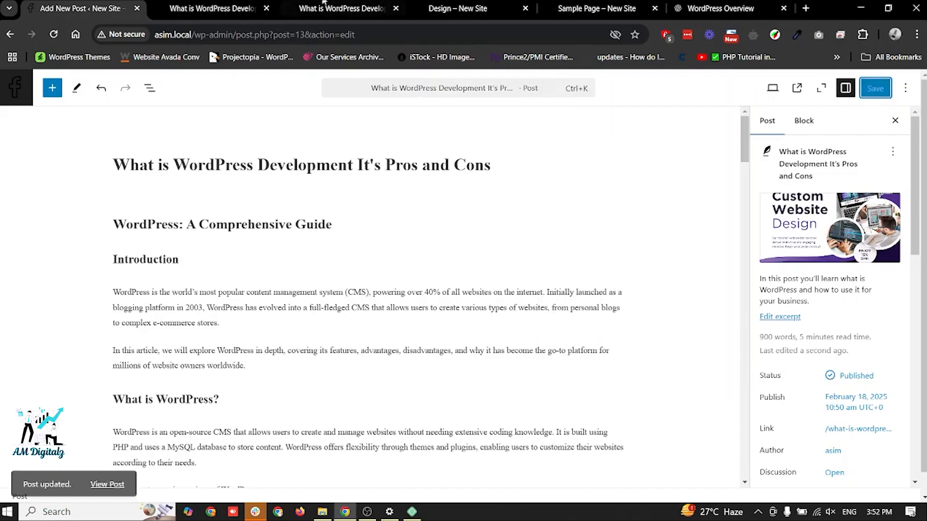
- Reload the live post to check its password field, and return to the post editor
click(238, 4)
key(F5)
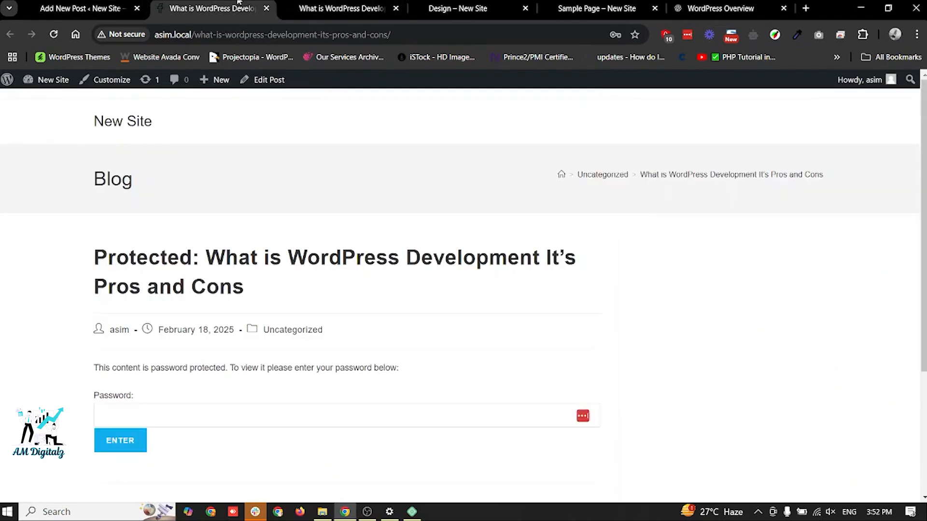
click(238, 424)
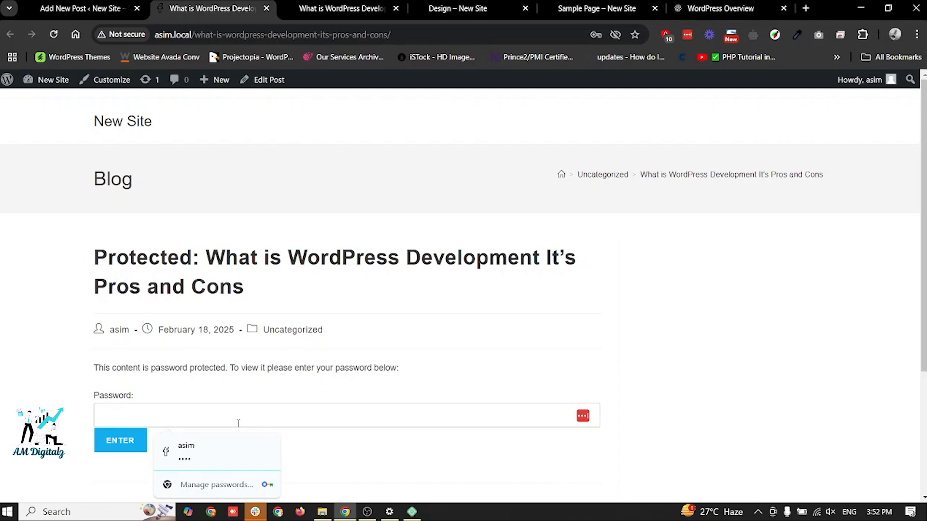
click(86, 6)
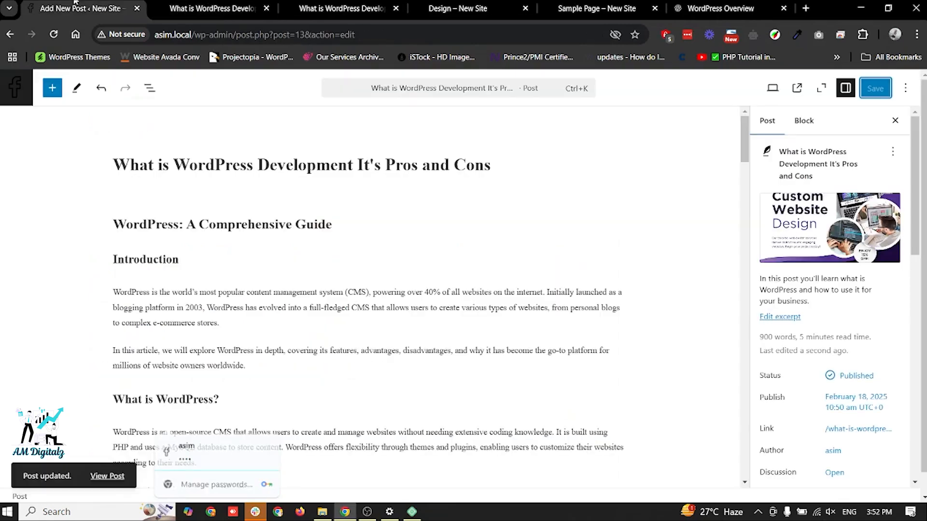
- Remove the password protection from the published post and save the post
click(862, 378)
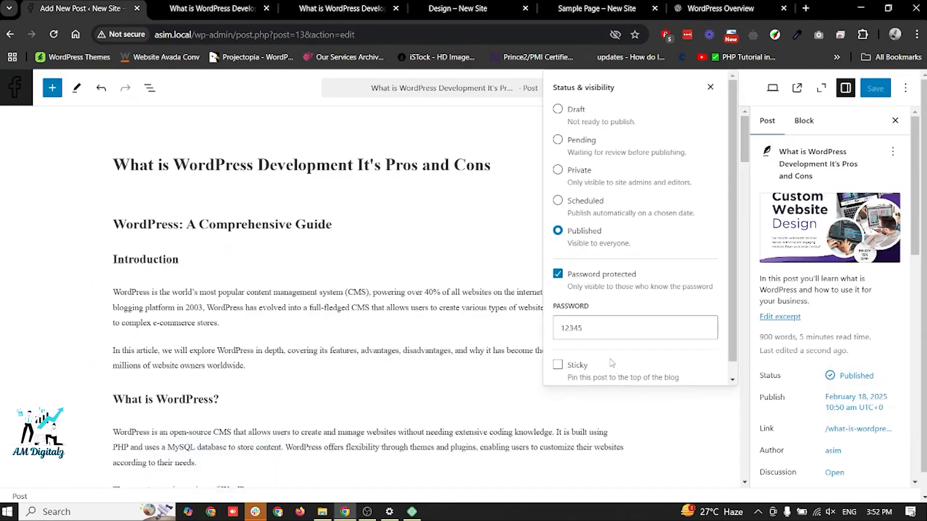
click(557, 283)
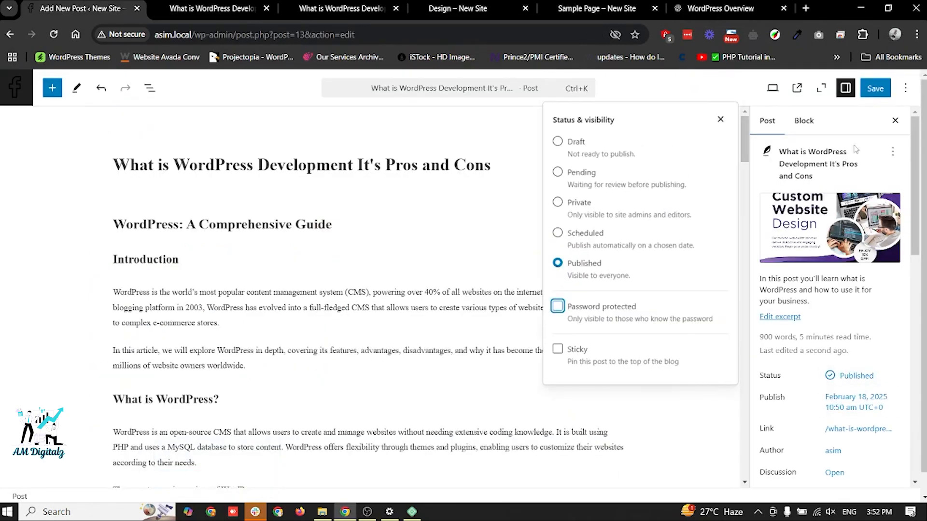
click(875, 89)
click(856, 376)
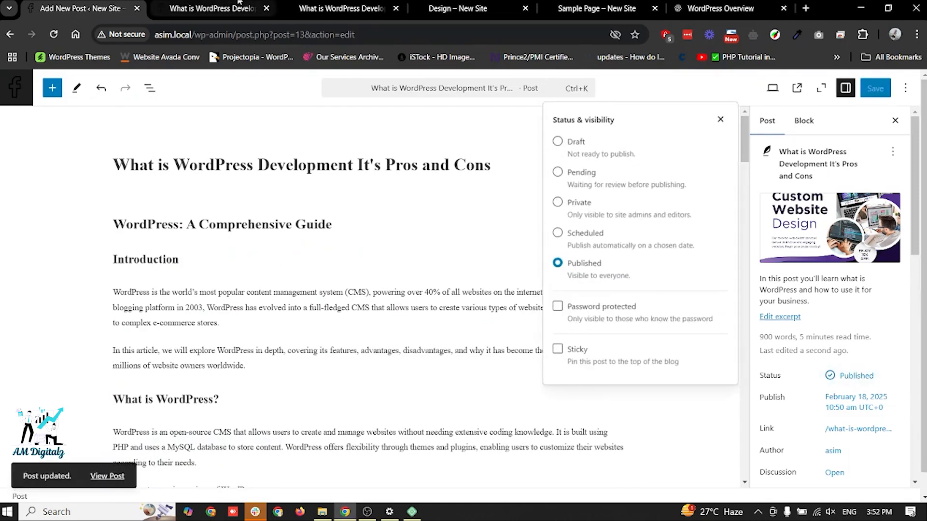
click(213, 6)
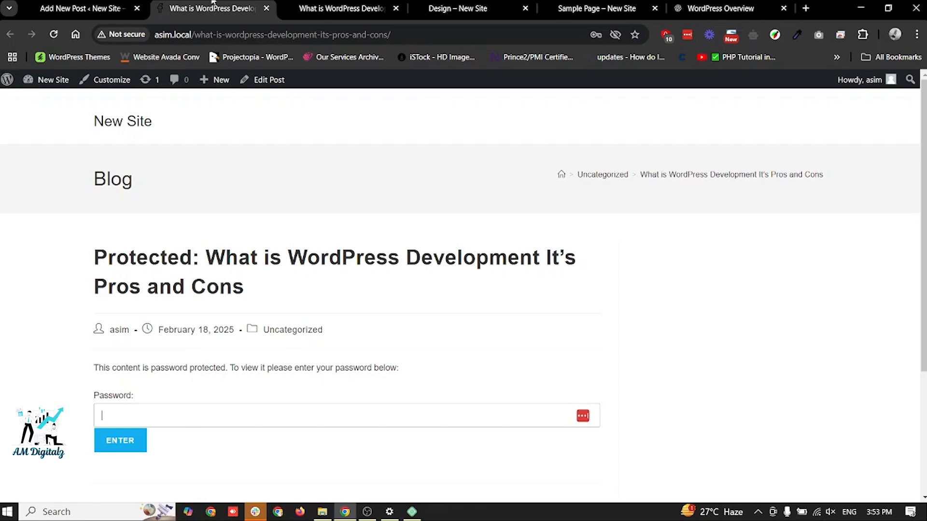
click(82, 8)
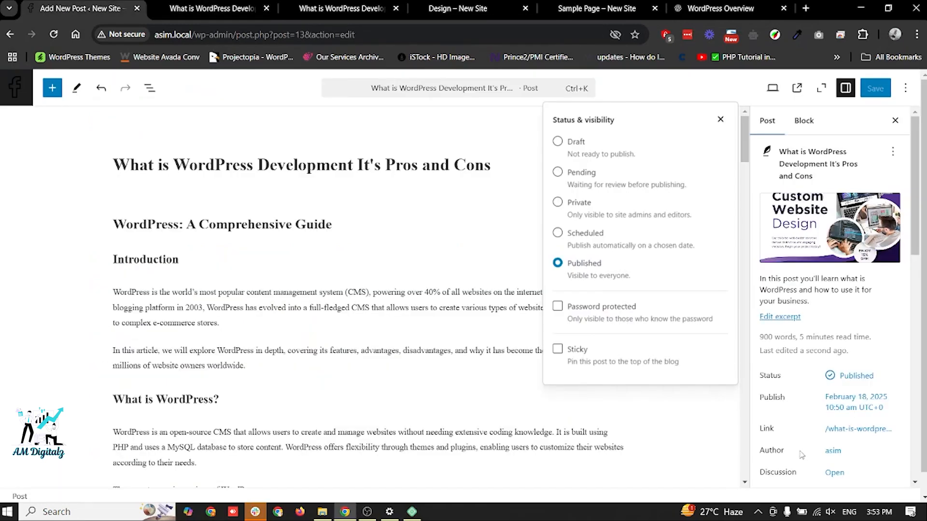
- Examine which authors can be assigned to the post
scroll(802, 453, down, 3)
click(833, 319)
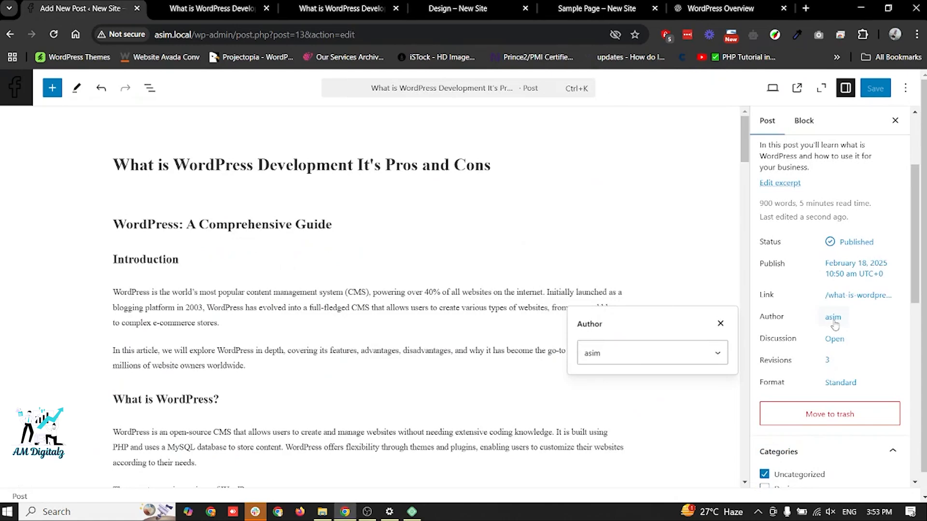
click(697, 361)
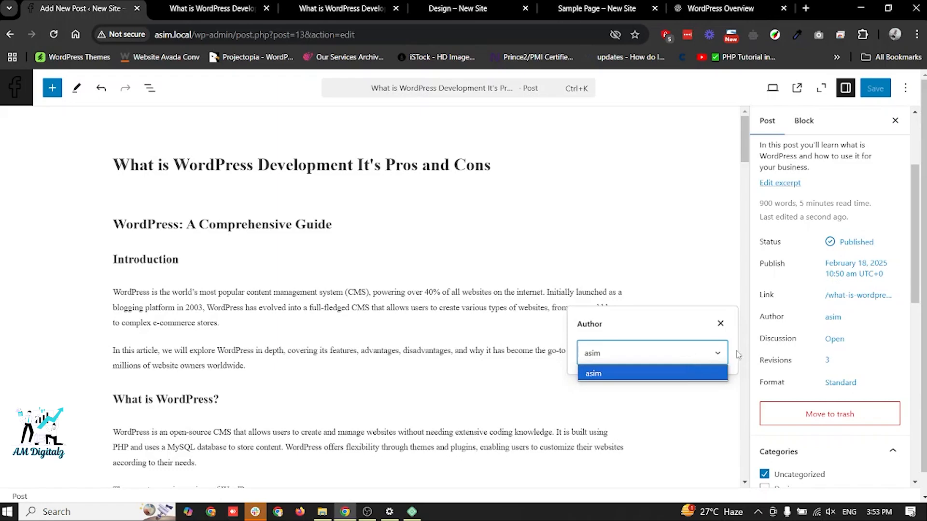
- Open the post's discussion options and examine the comment form at the end of the reloaded live post
click(834, 339)
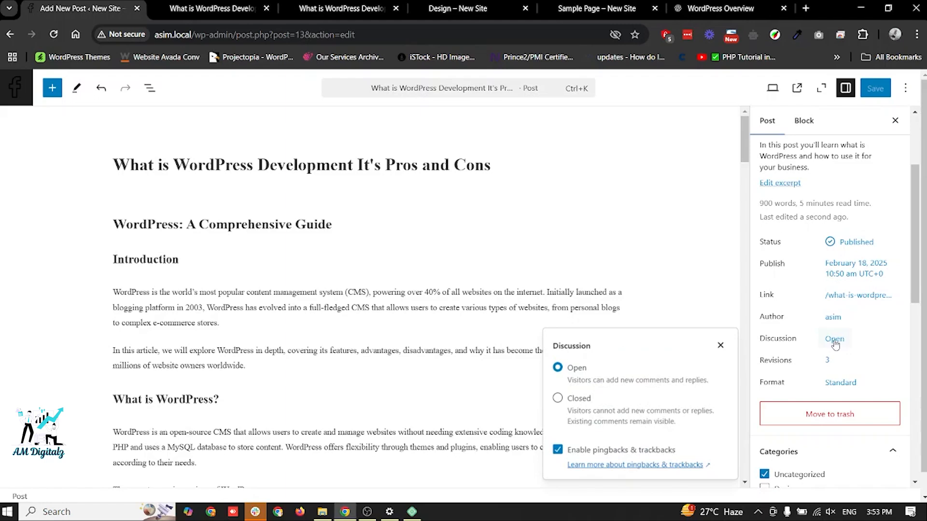
click(213, 8)
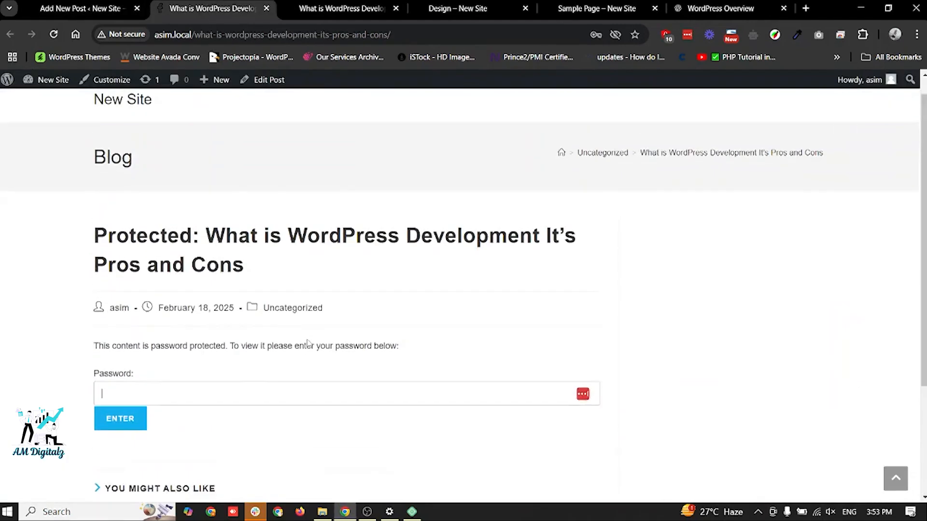
key(F5)
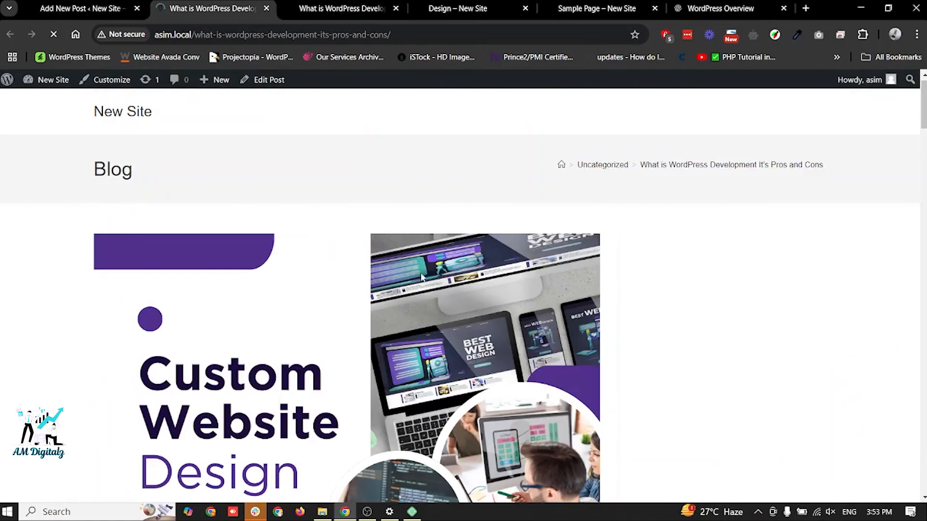
scroll(421, 276, down, 20)
scroll(406, 276, down, 5)
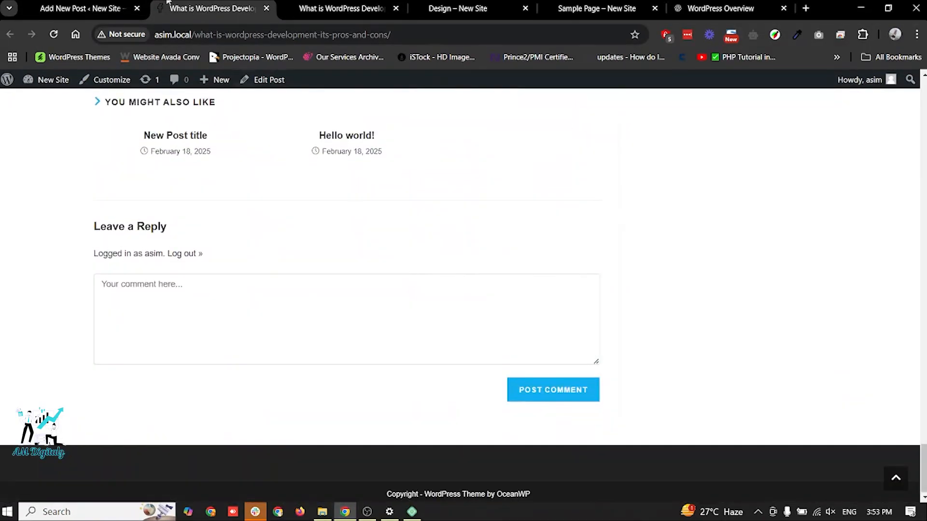
click(120, 5)
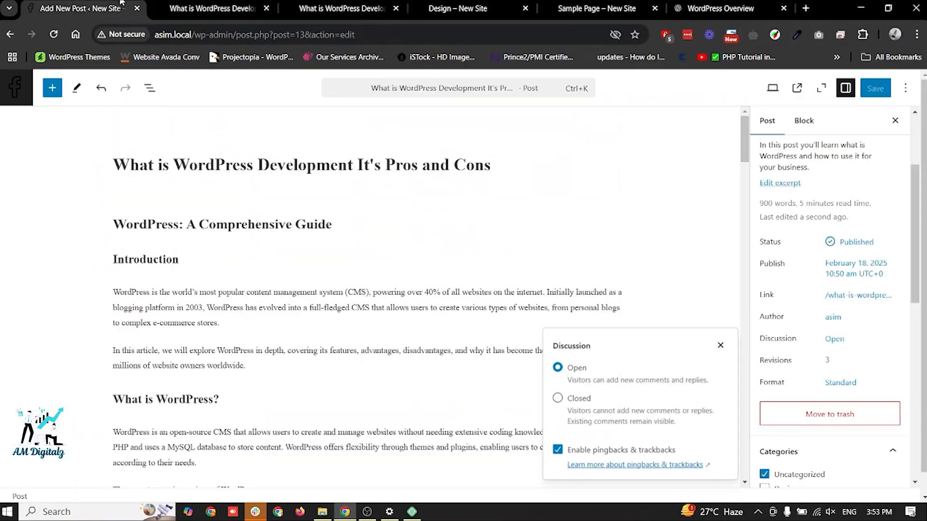
- Set the post's discussion to Closed, save the post, and check the end of the live post
click(557, 398)
click(196, 4)
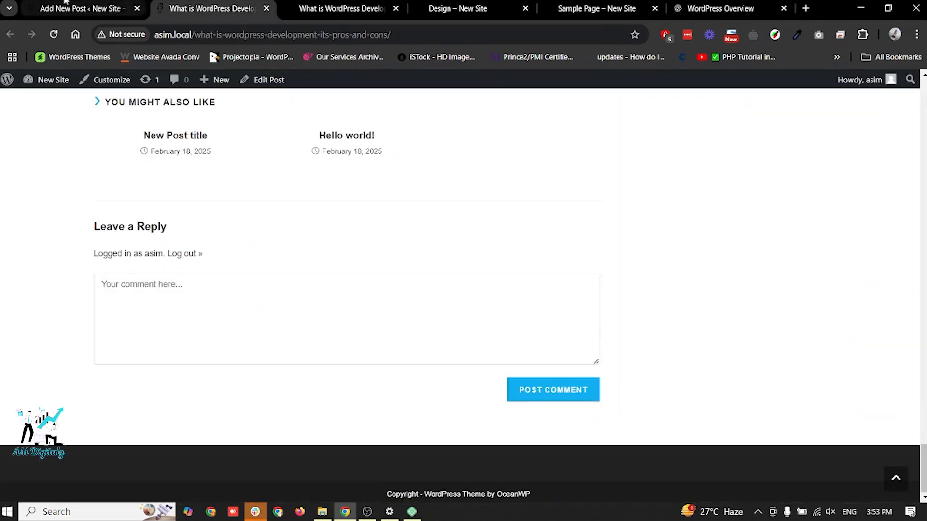
click(120, 4)
click(875, 89)
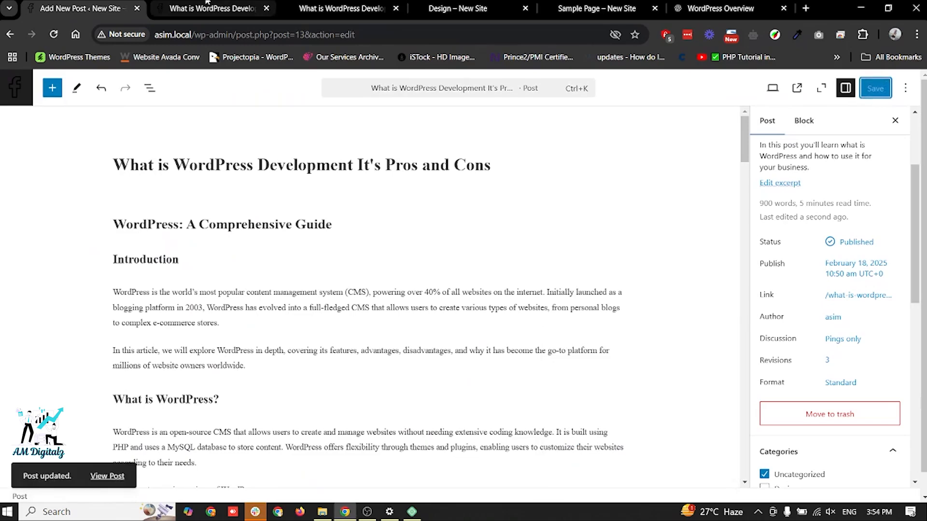
click(213, 8)
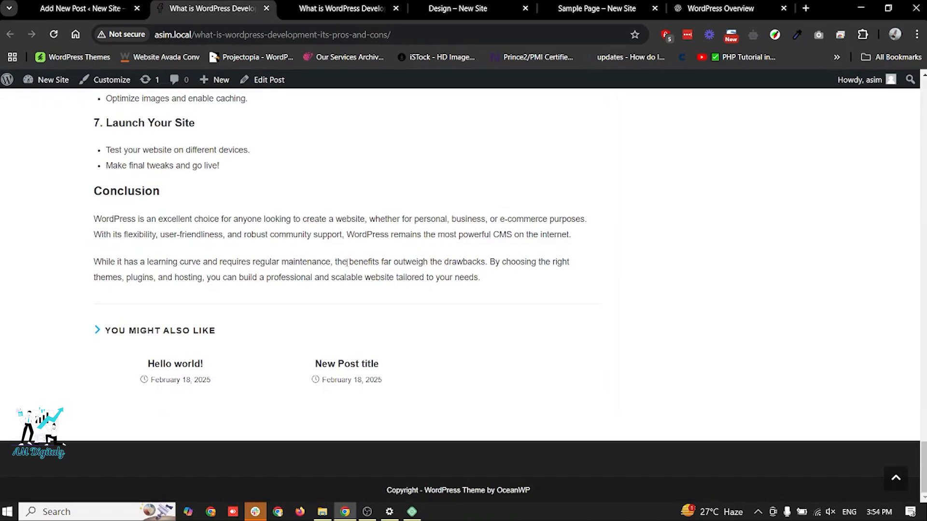
click(96, 8)
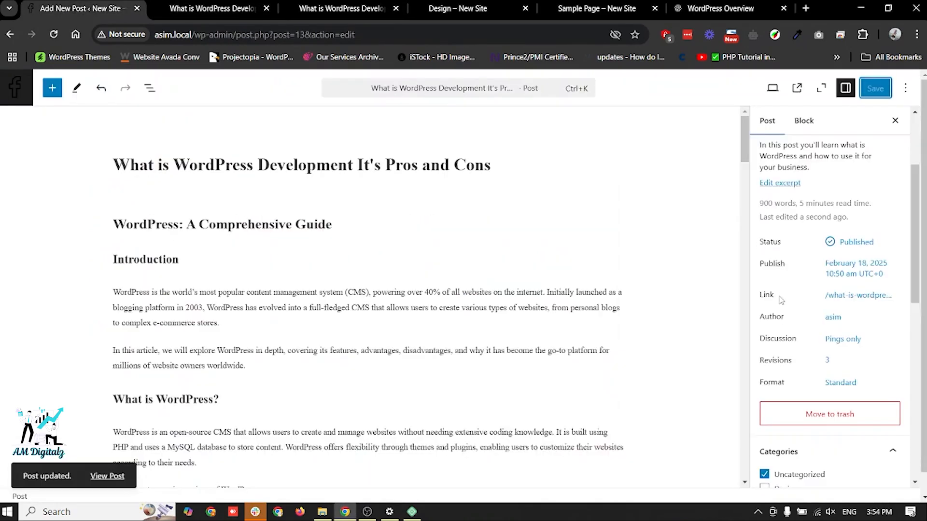
- Examine the available post formats and the remaining post settings down to Categories
click(844, 386)
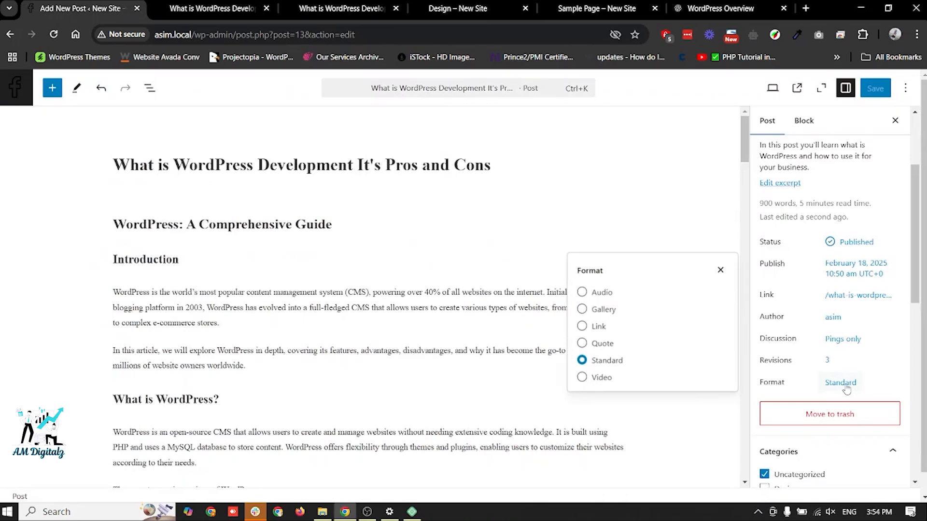
click(720, 270)
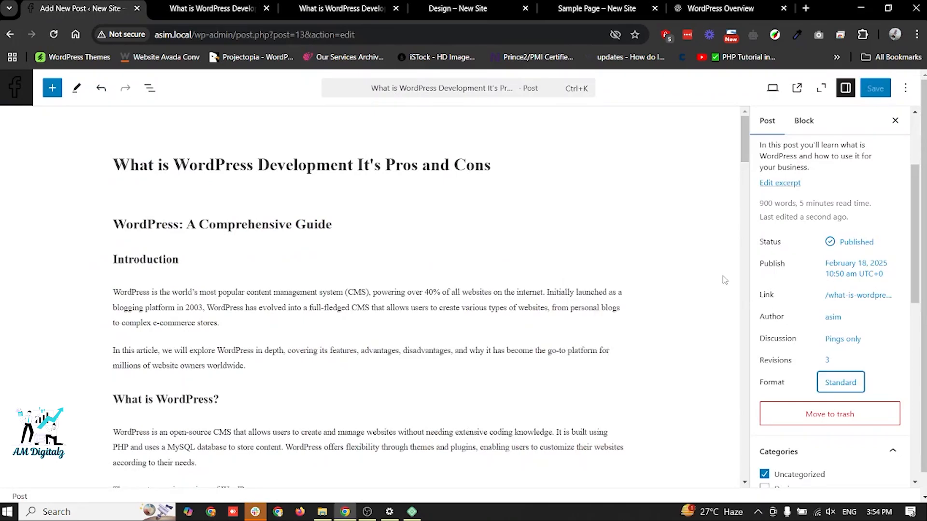
scroll(890, 297, down, 5)
scroll(850, 302, up, 4)
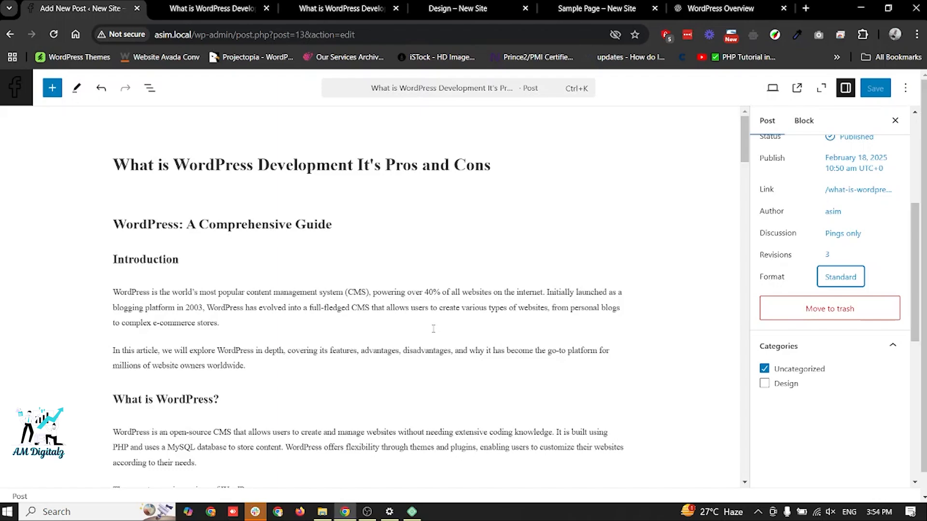
- Leave the current post for the posts list and create a new post titled "whati is"
click(19, 87)
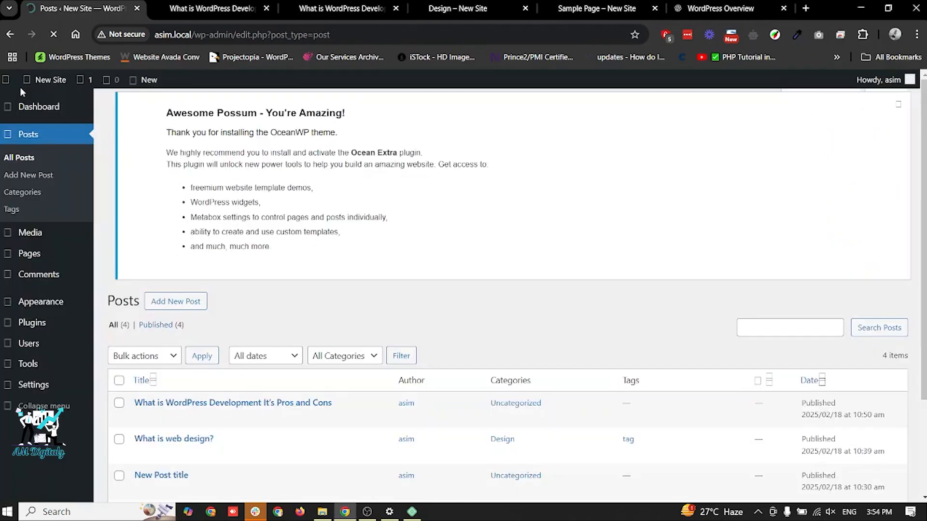
click(167, 112)
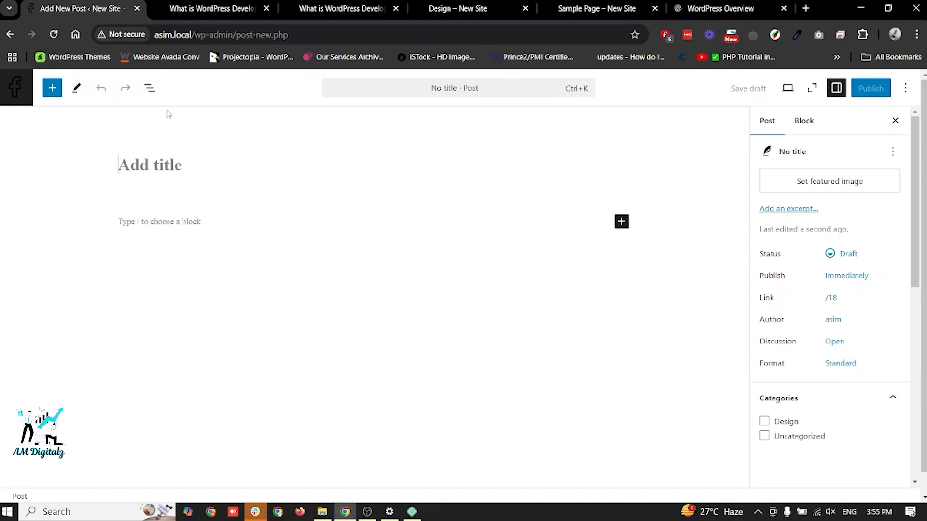
text(whati is)
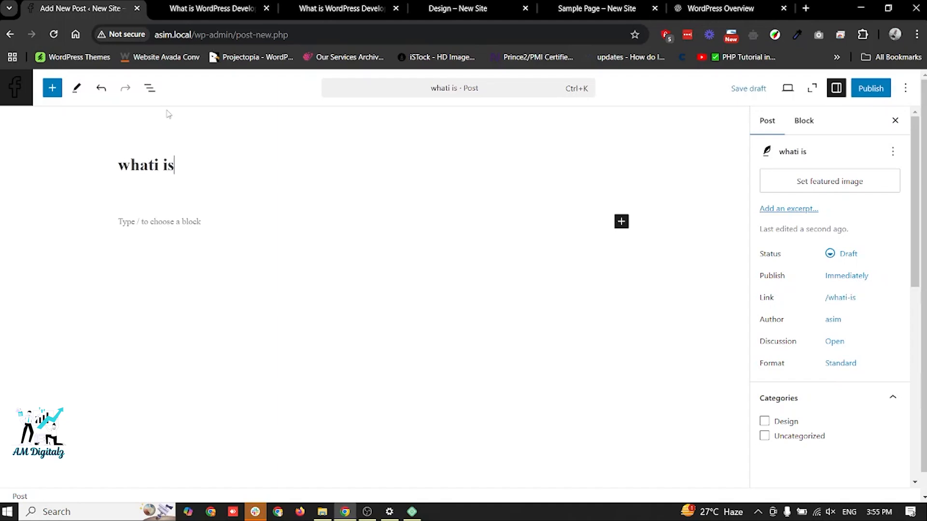
- Add a Heading block below the new post's title with the text "Heading"
click(152, 223)
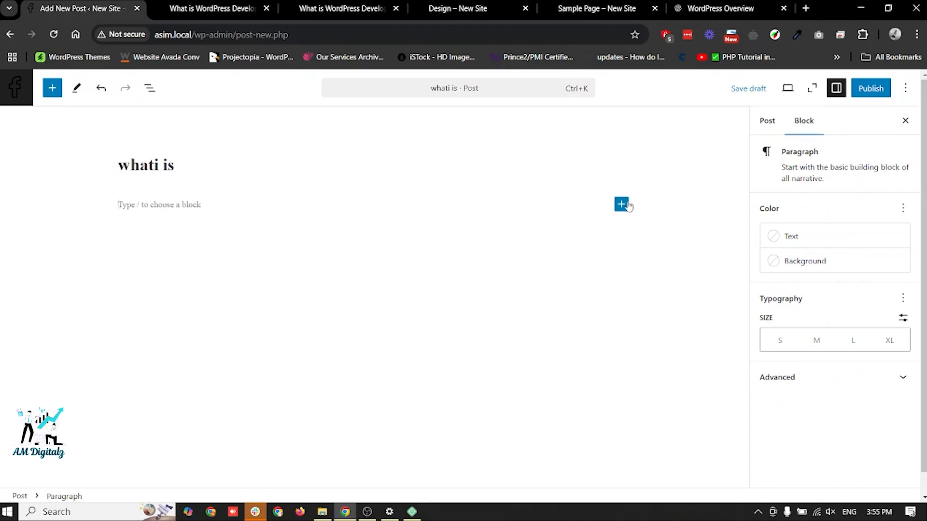
click(54, 95)
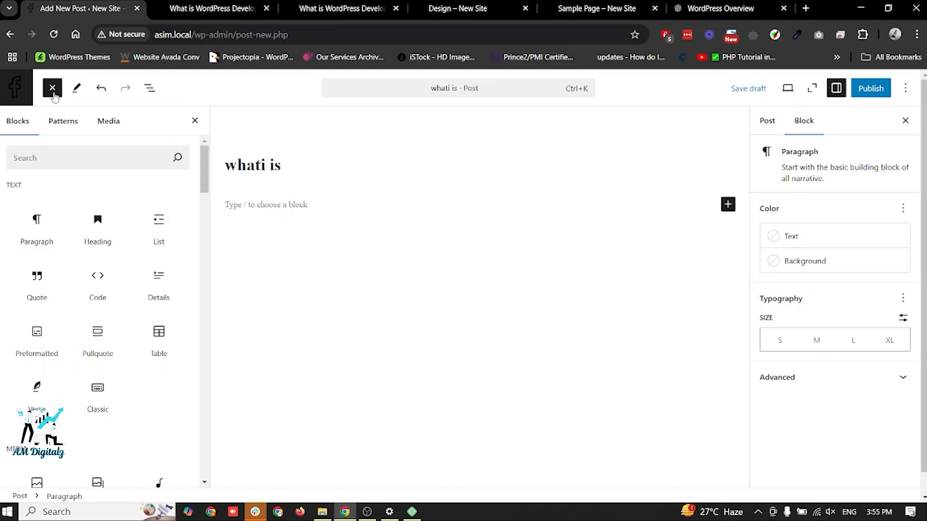
drag(94, 227, 347, 210)
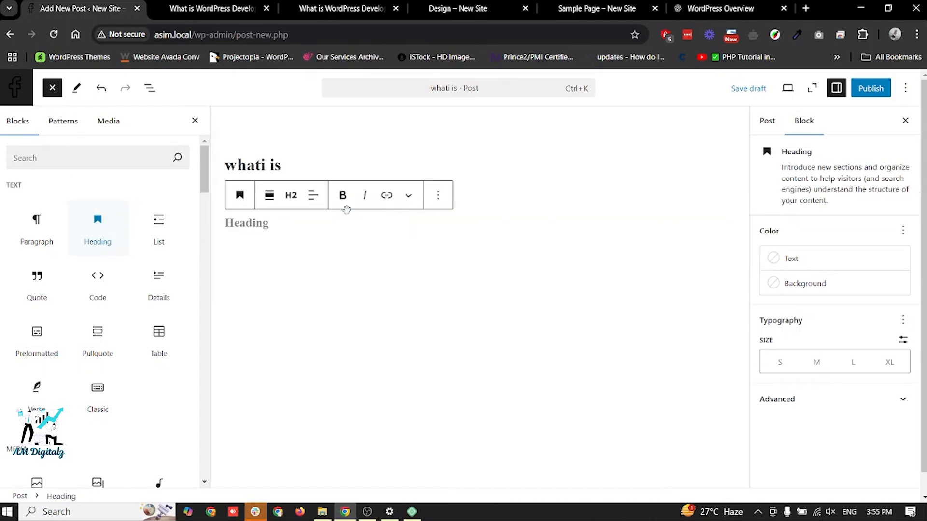
text(Heading)
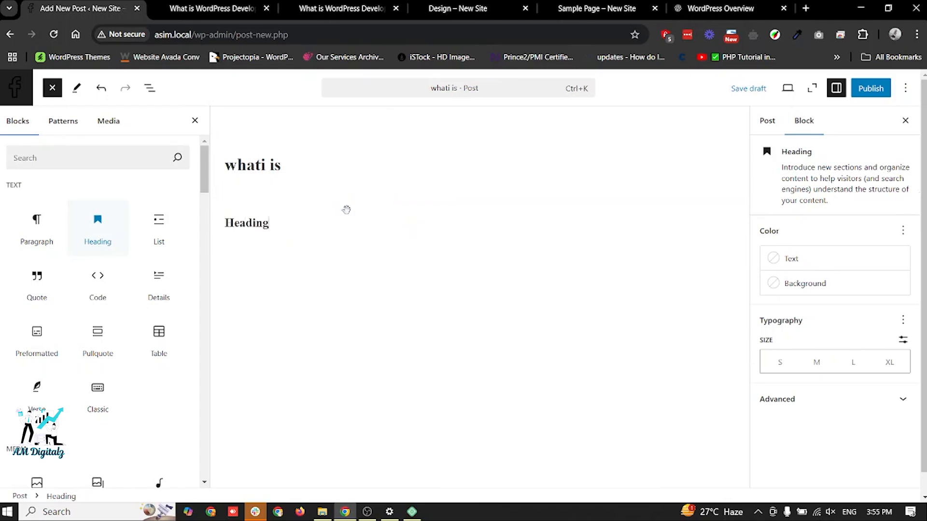
- Publish the "whati is" post and open its live page in a new browser tab
click(868, 96)
click(869, 93)
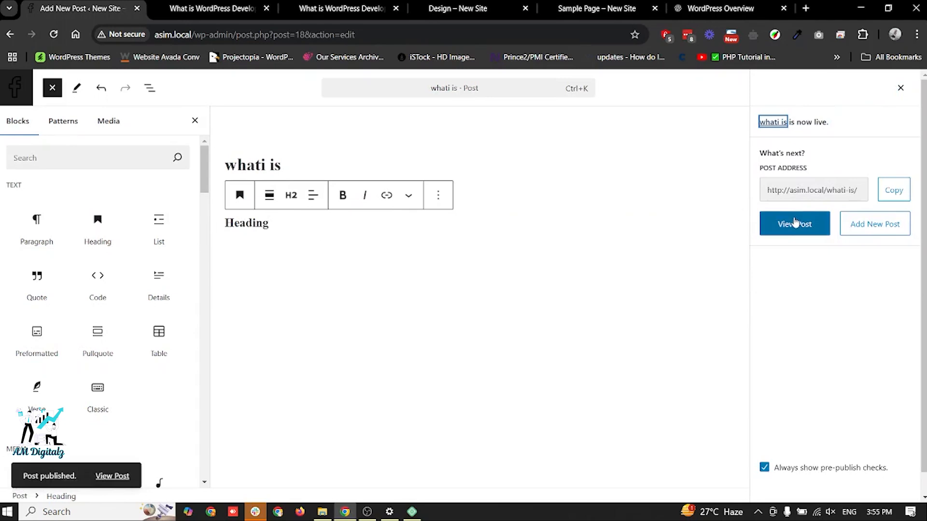
click(795, 224)
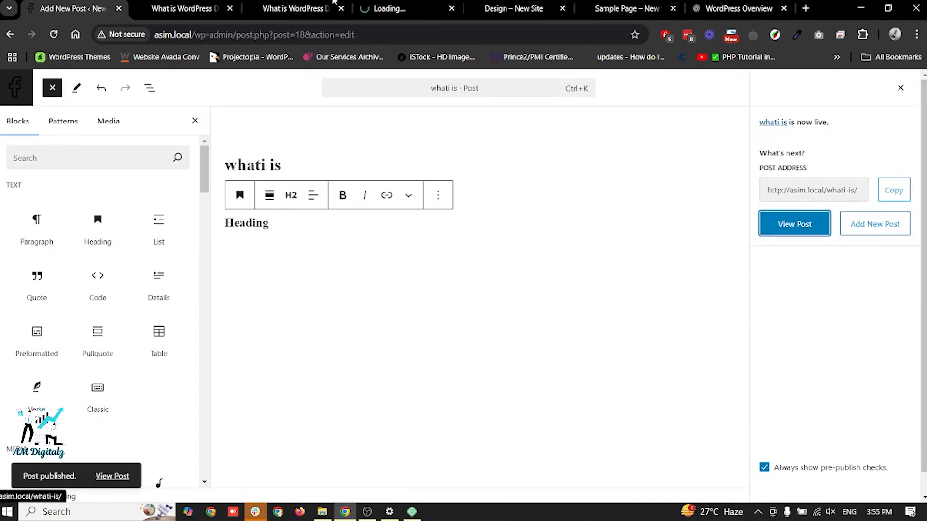
- Close the leftover browser tabs, keeping the editor and the new post's page, and view the live "whati is" post
click(230, 8)
click(229, 8)
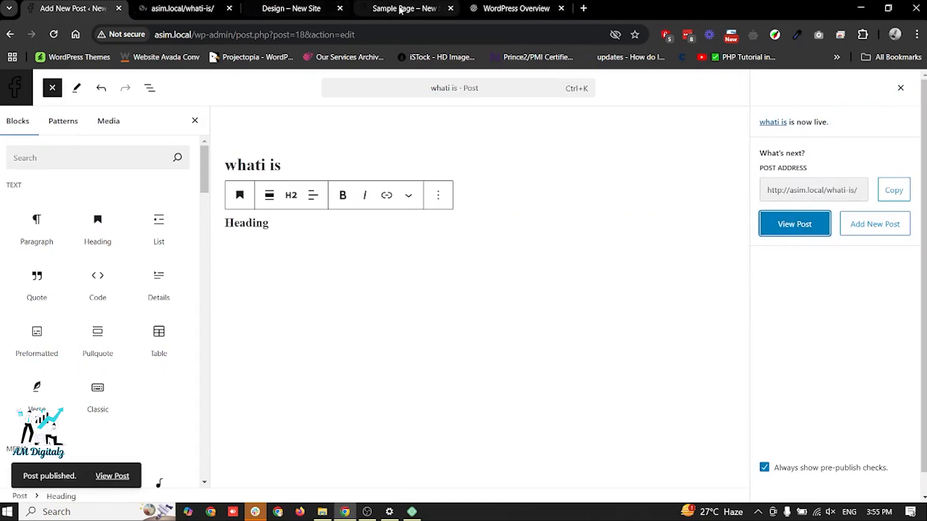
click(340, 8)
click(340, 8)
click(340, 8)
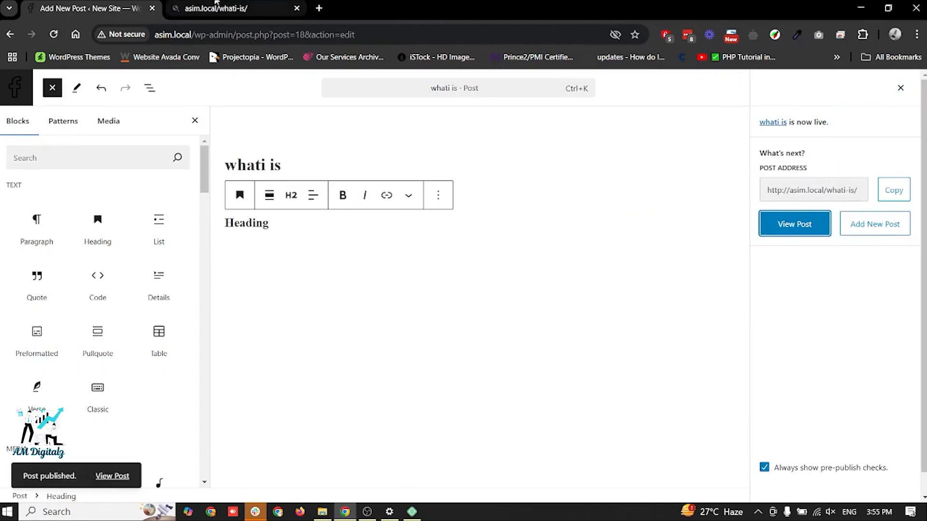
click(220, 4)
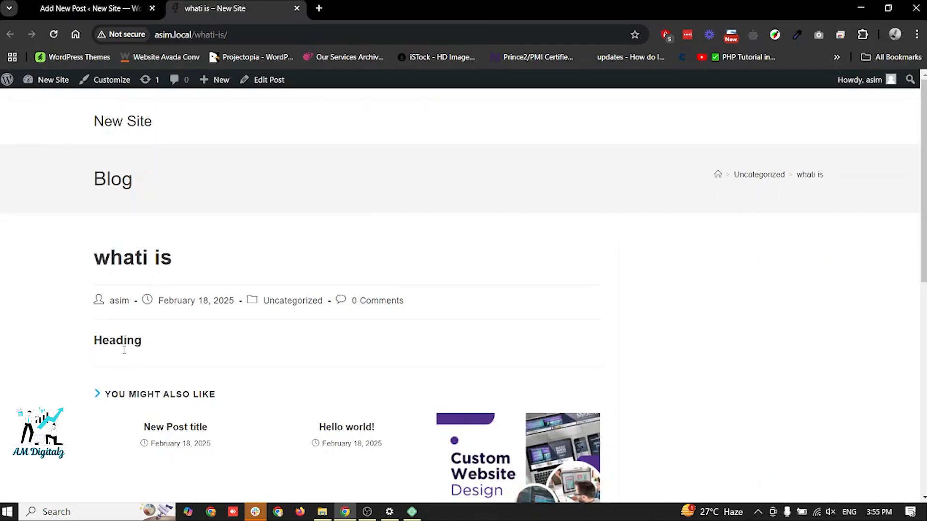
- Add an empty Paragraph block below the heading in the post and open lipsum.com in a new browser tab
click(46, 3)
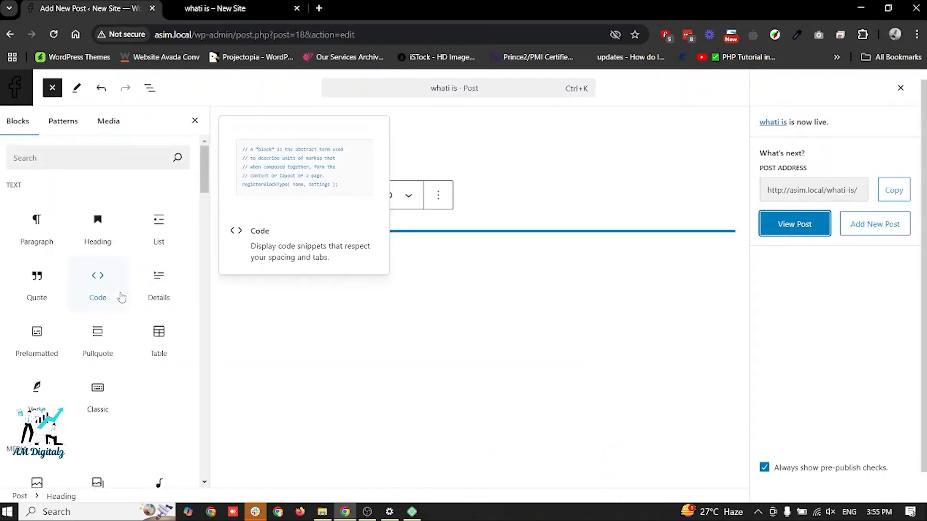
drag(43, 243, 343, 238)
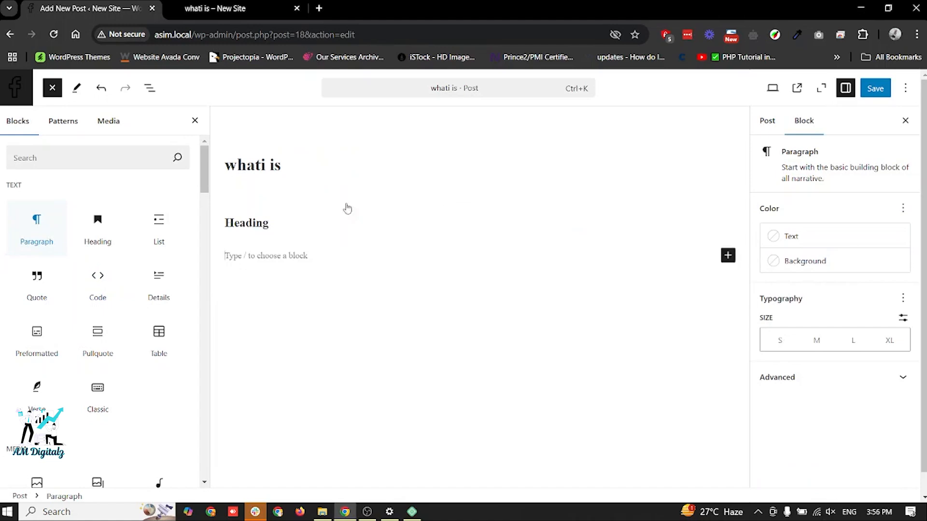
click(319, 7)
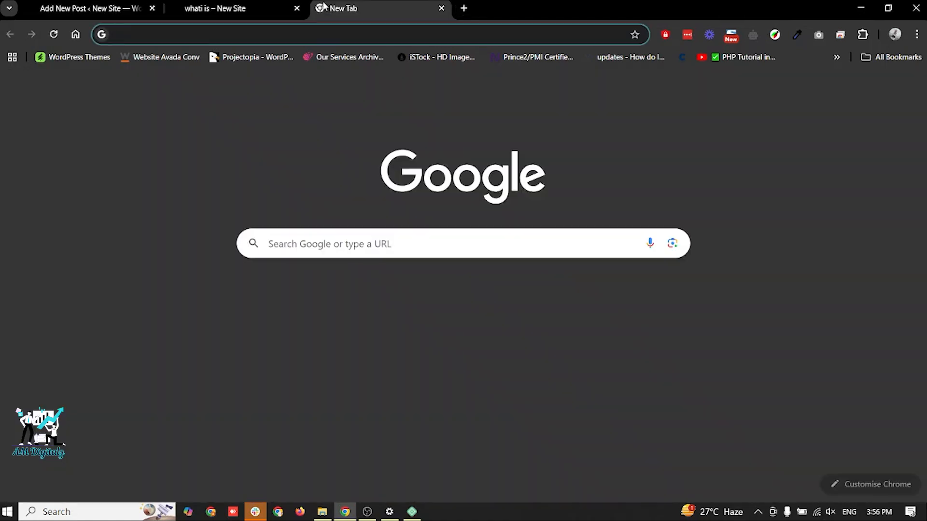
text(lipsum.com)
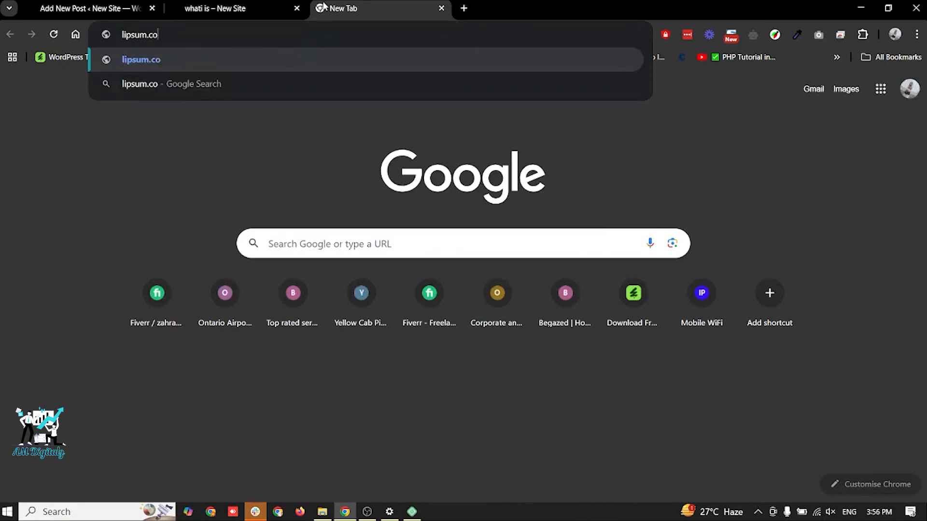
key(Return)
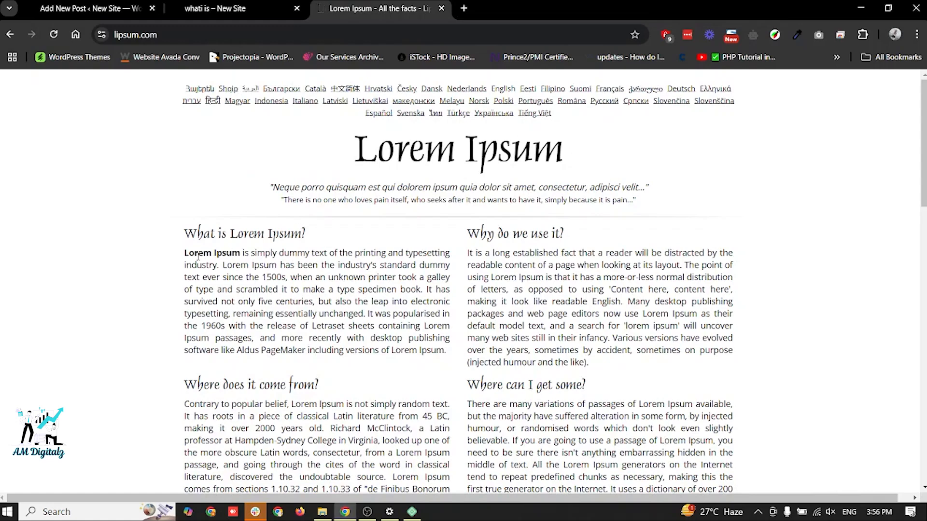
- Copy the full paragraph under "What is Lorem Ipsum?" and paste it into the post's empty Paragraph block
drag(184, 254, 356, 316)
click(356, 317)
drag(185, 252, 448, 354)
key(ctrl+c)
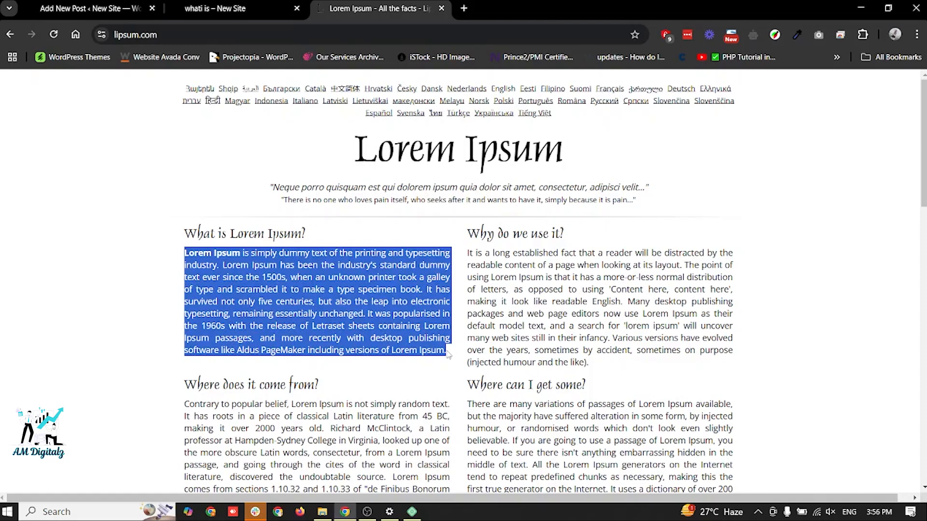
click(89, 7)
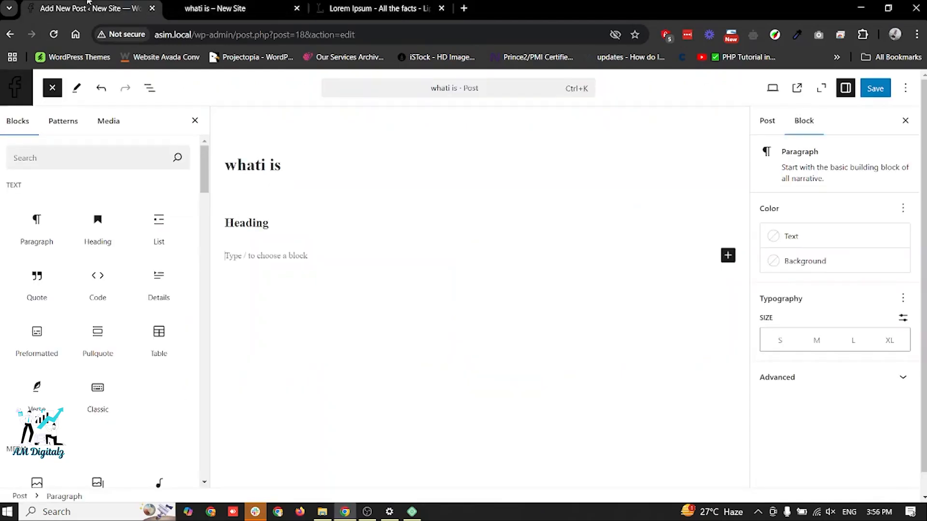
key(ctrl+v)
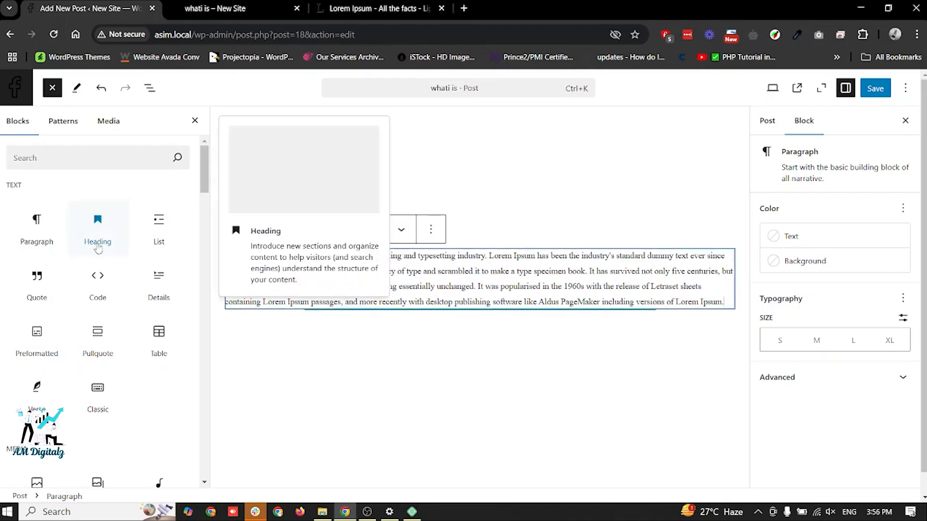
- Insert a table with 4 columns and 2 rows below the Lorem Ipsum paragraph
mouse_move(158, 338)
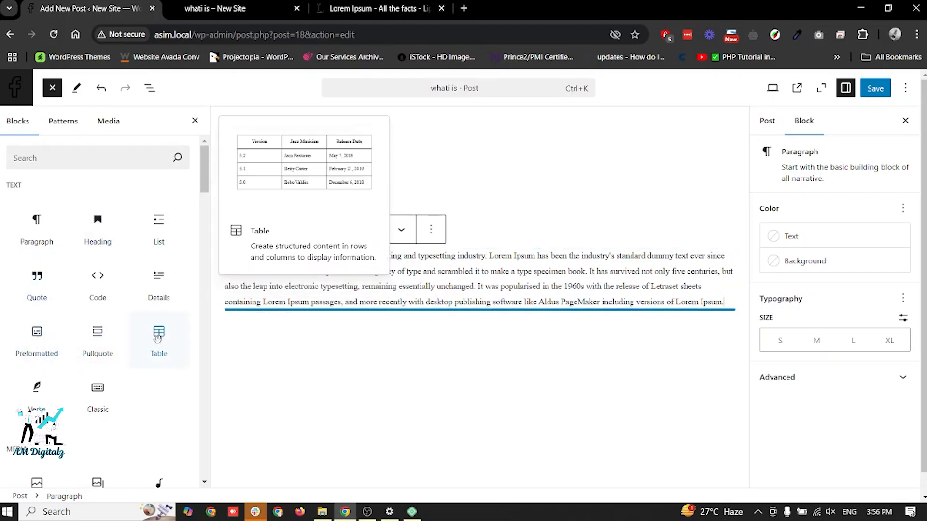
drag(157, 338, 318, 312)
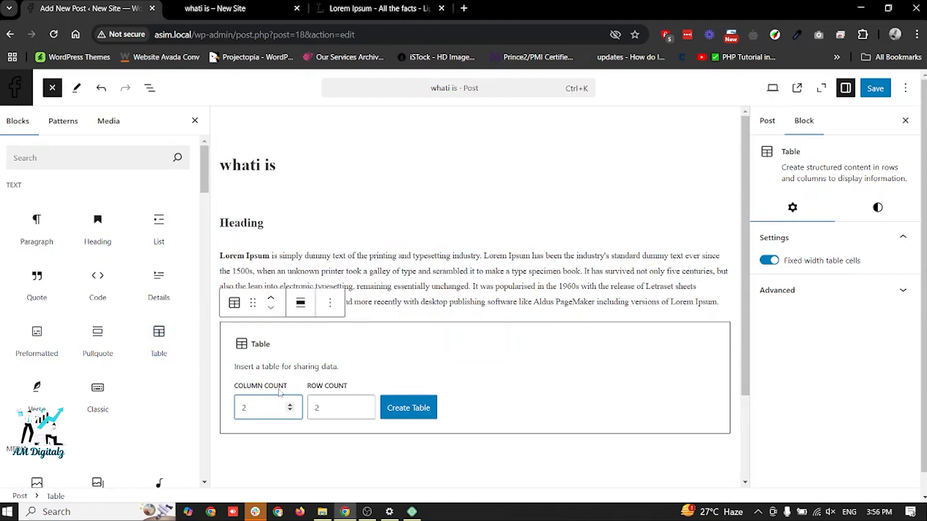
text(4)
click(407, 408)
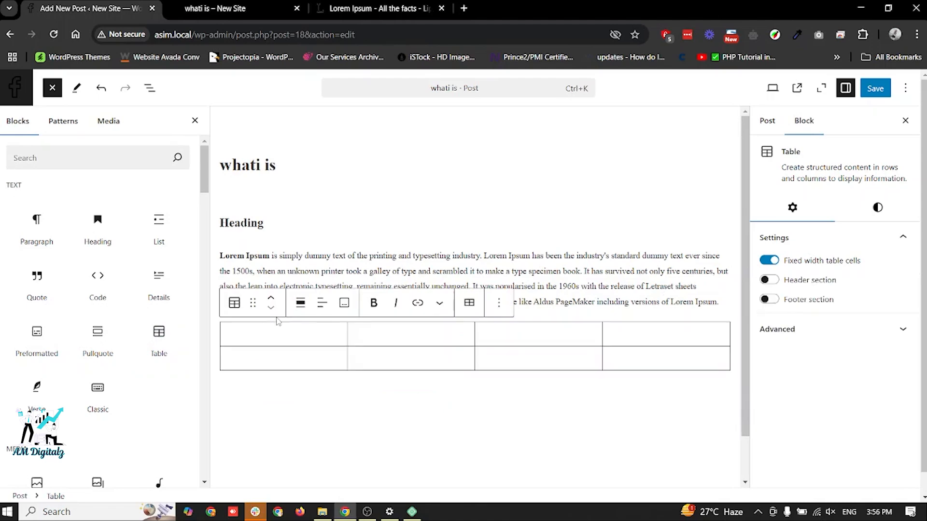
- Fill the table's first row with "row 1", "row col 2", "row 1 col 3" and "row col 4"
scroll(278, 321, down, 1)
text(row 1)
click(382, 305)
text(row col 2)
click(519, 304)
text(row 1 col 3)
click(664, 307)
text(row col 4)
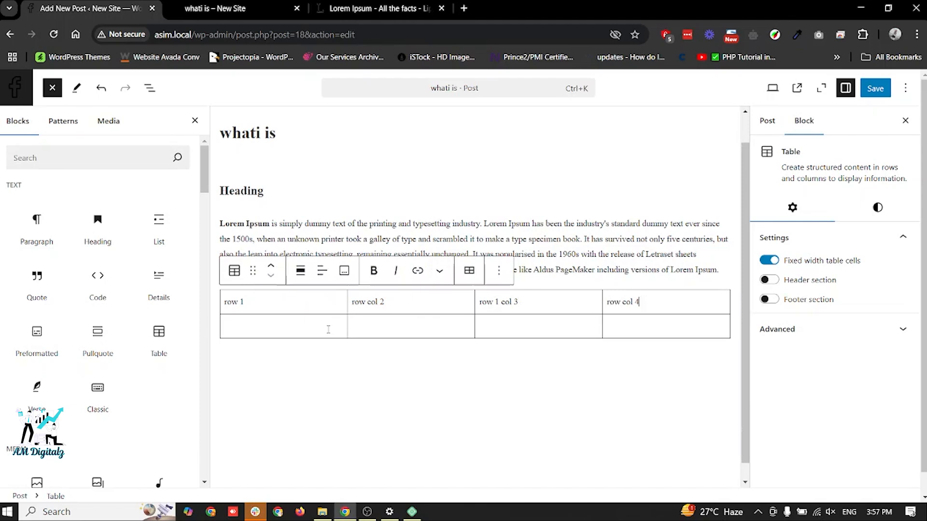
- Fill the table's second row with "row 2", "row 2 col 2", "row 2 col 3" and "row 2 col 4"
click(328, 329)
text(row 2)
click(384, 328)
text(row 2 col 2)
click(511, 322)
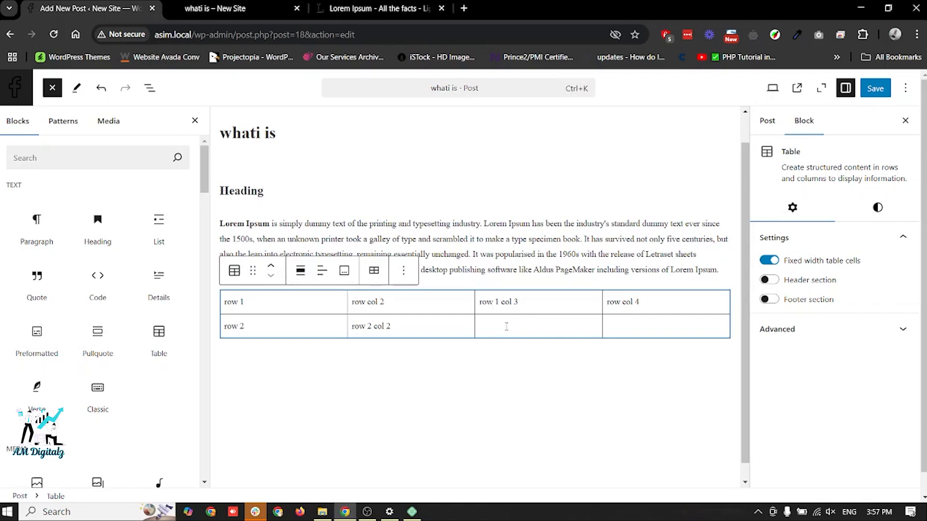
click(506, 325)
text(row 2 col 3)
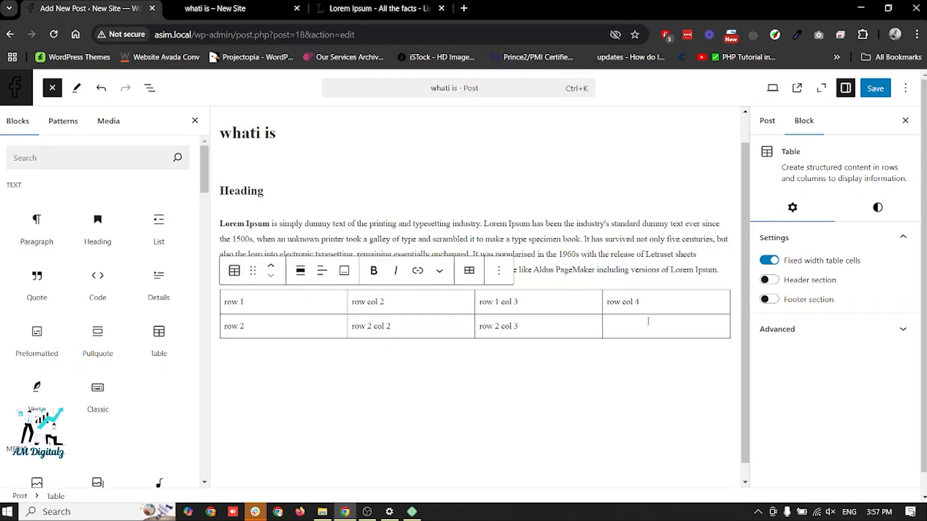
click(651, 328)
text(row 2 col 4)
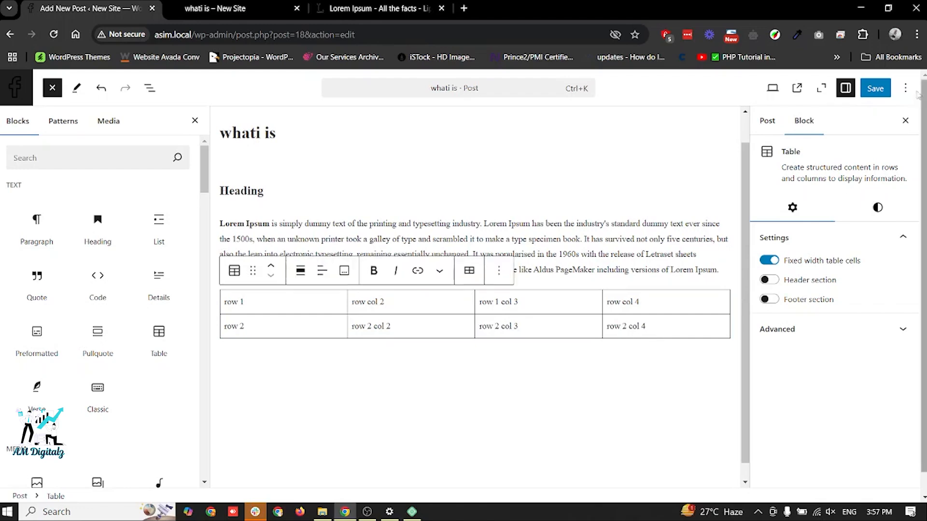
- Save the post and reload its live page to check the paragraph and table
click(876, 88)
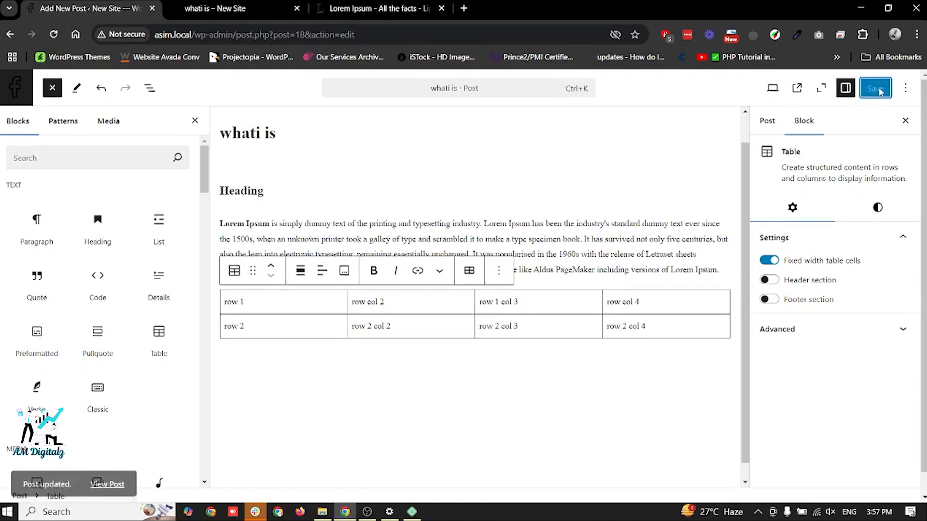
click(254, 8)
key(F5)
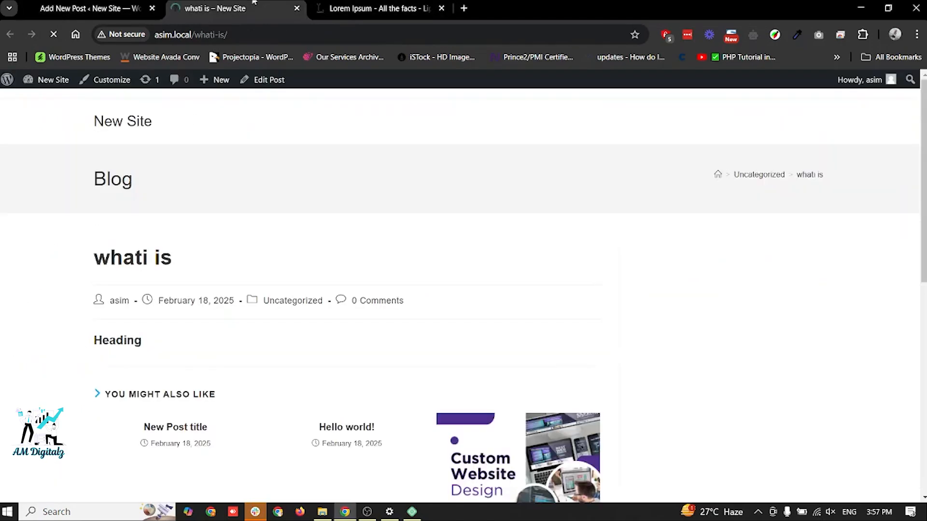
scroll(228, 183, down, 3)
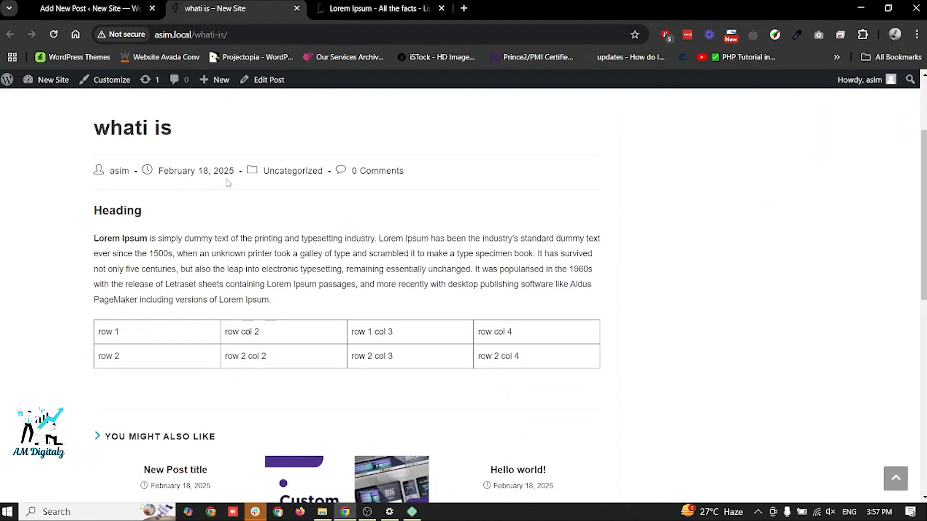
- Set the heading's text color to black and its background to Light green cyan, and view the saved post live
click(94, 6)
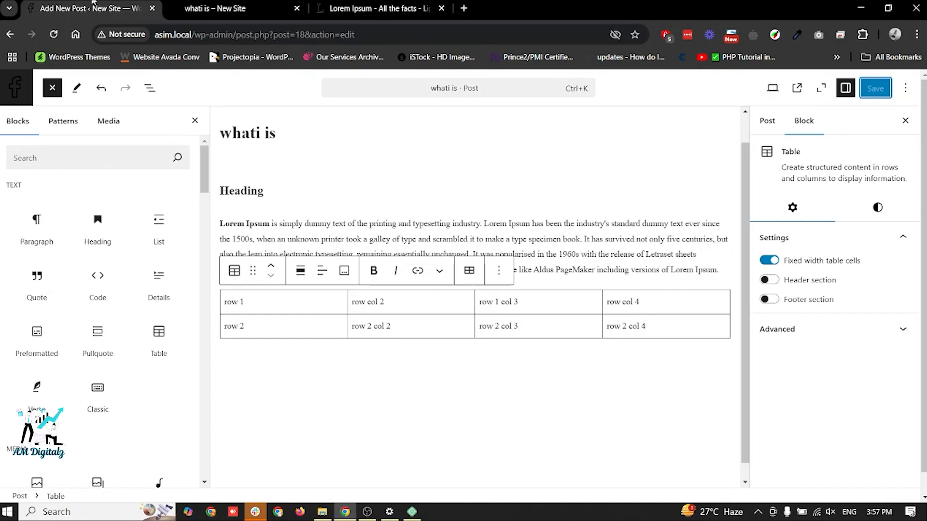
click(239, 187)
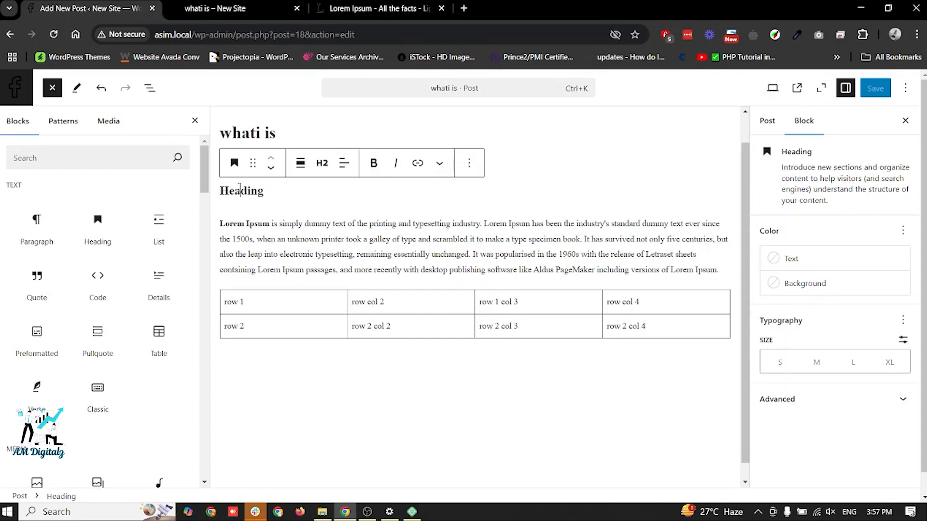
click(801, 266)
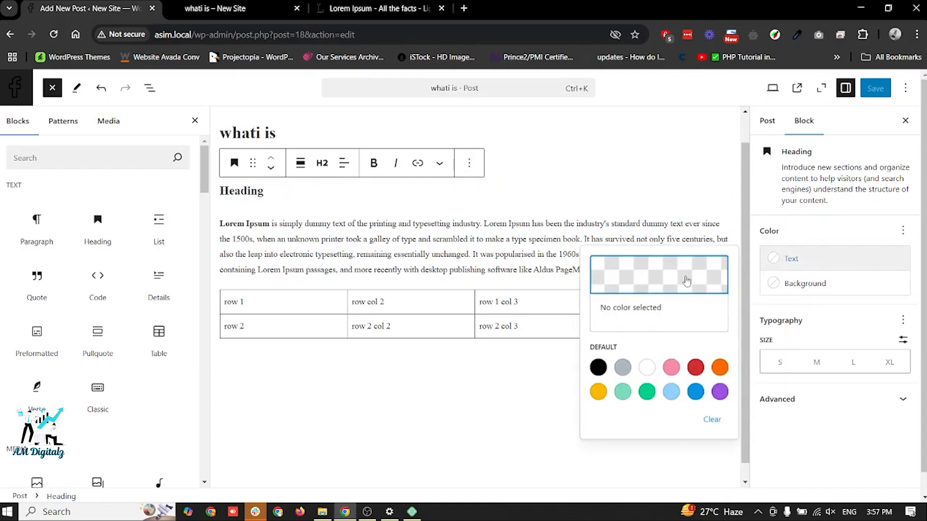
click(598, 368)
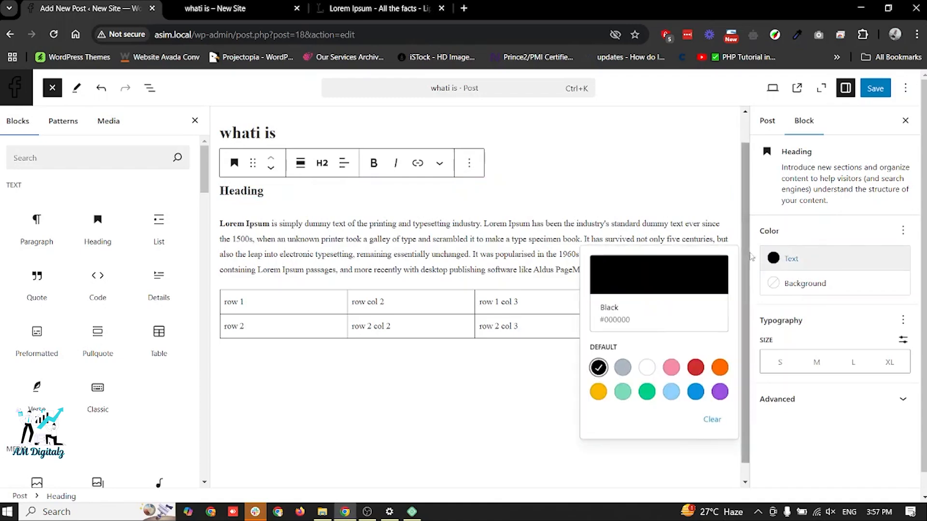
click(791, 283)
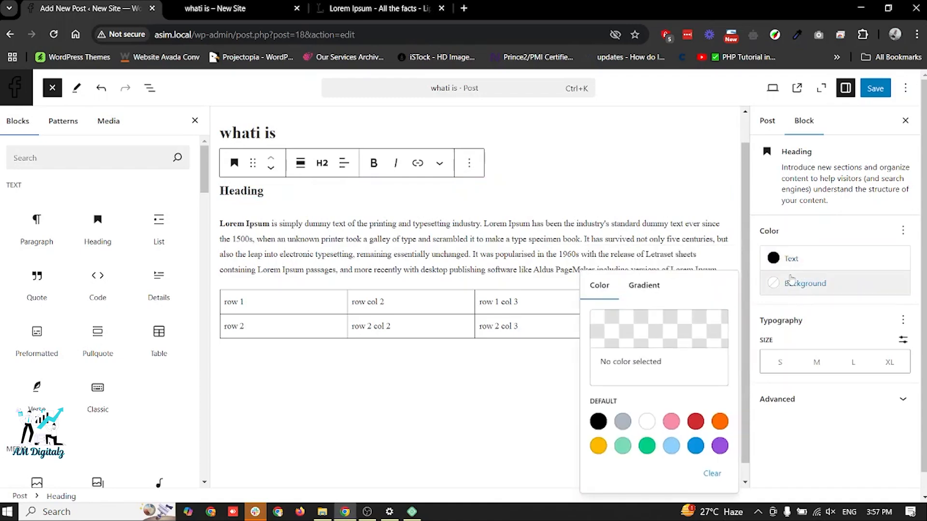
click(624, 447)
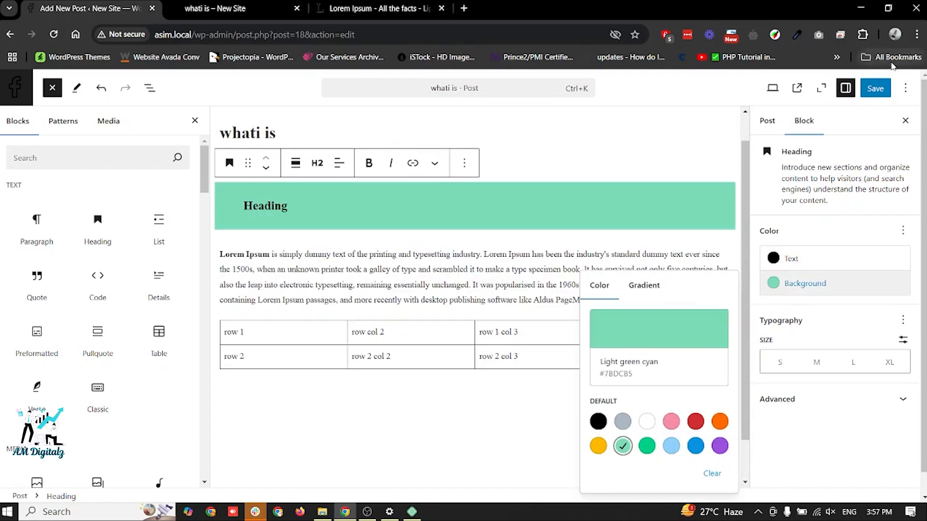
click(874, 86)
click(245, 6)
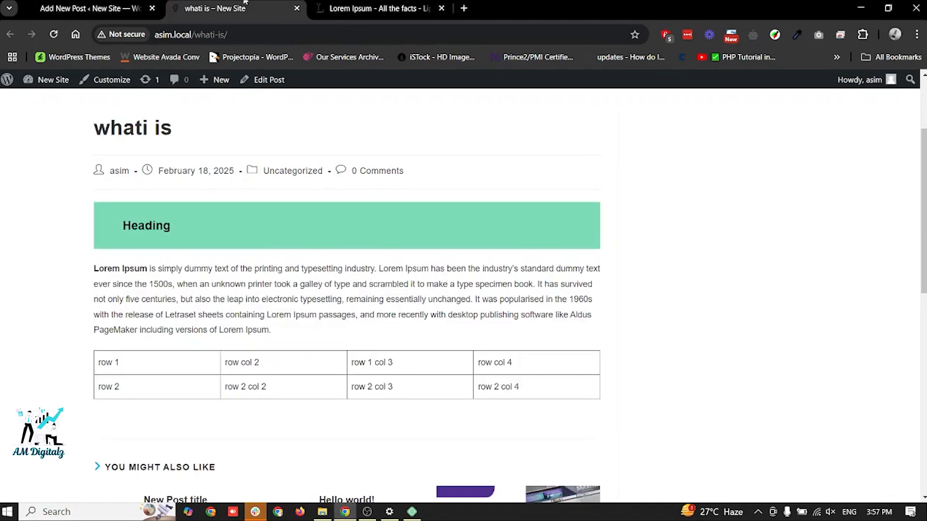
- Try the M and L text sizes on the Lorem Ipsum paragraph in the editor and set it to S
click(91, 8)
click(337, 283)
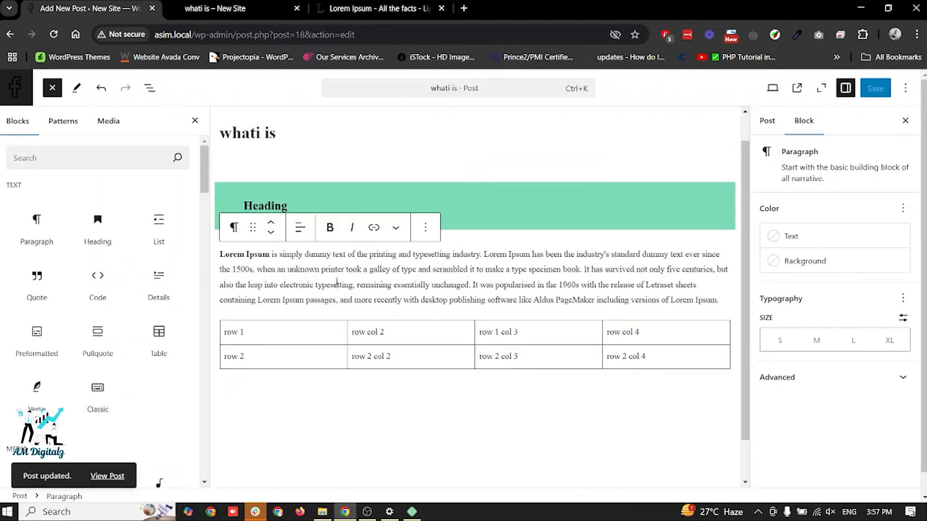
click(815, 342)
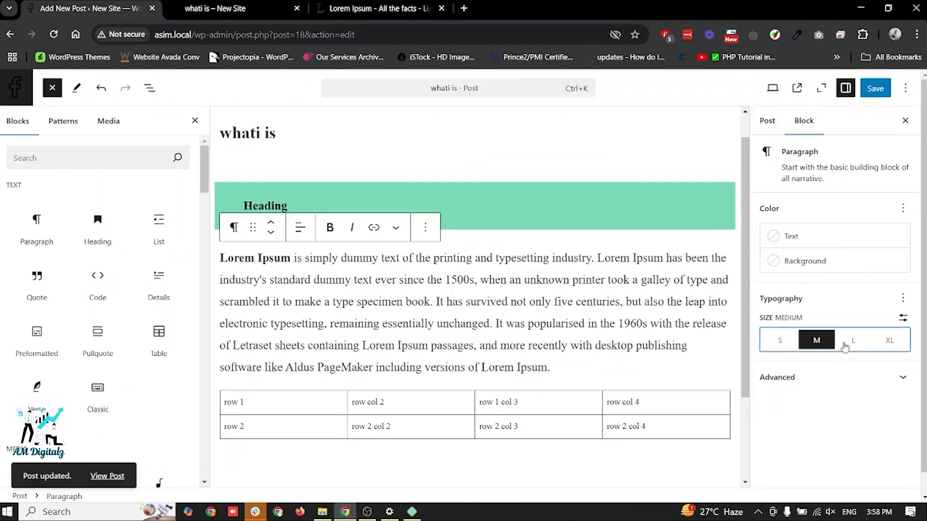
click(853, 341)
right_click(909, 344)
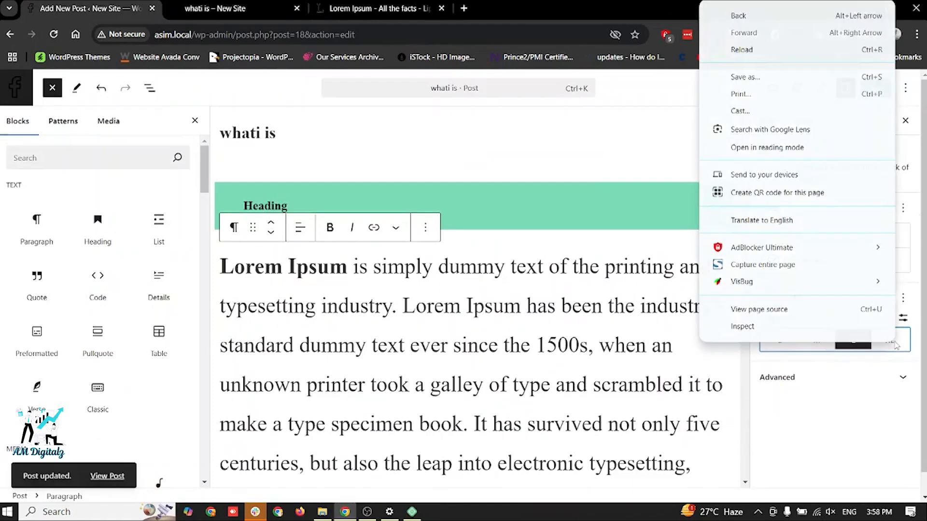
click(783, 354)
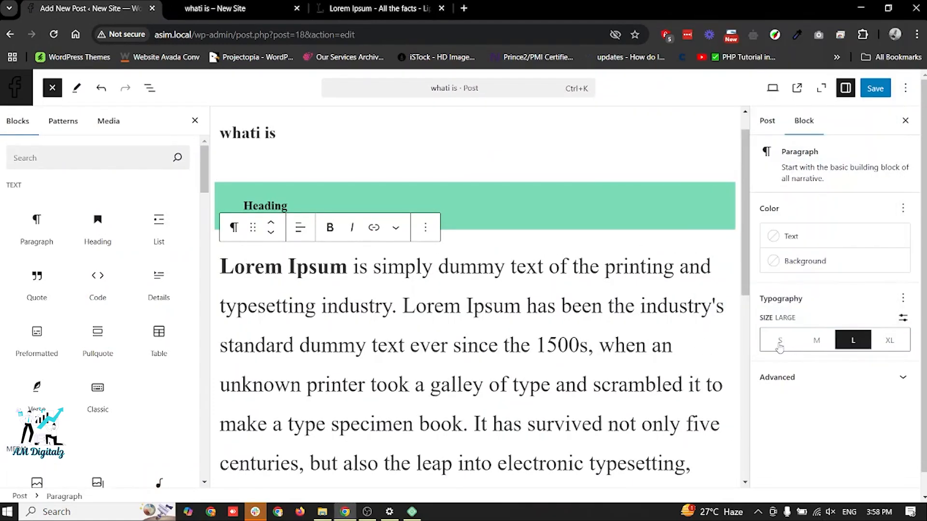
click(780, 340)
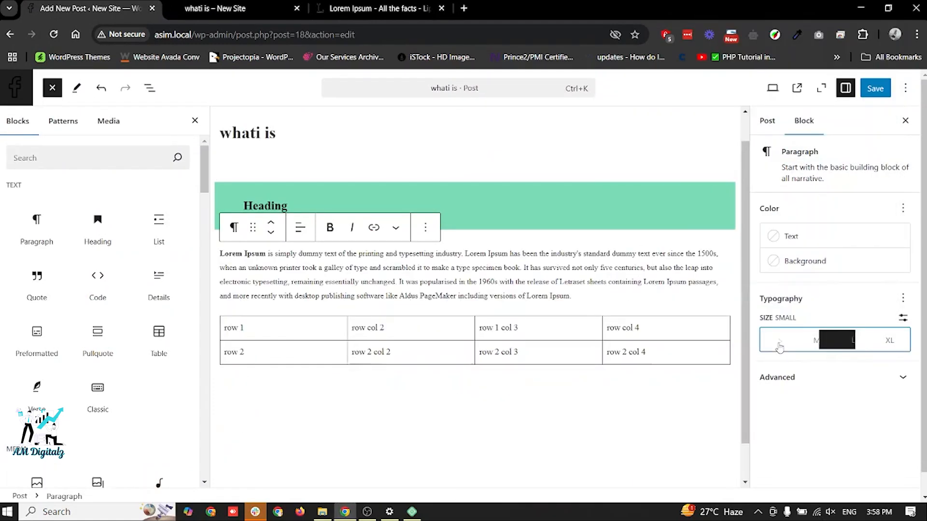
- Give the Lorem Ipsum paragraph a custom text size of 16 px
click(902, 321)
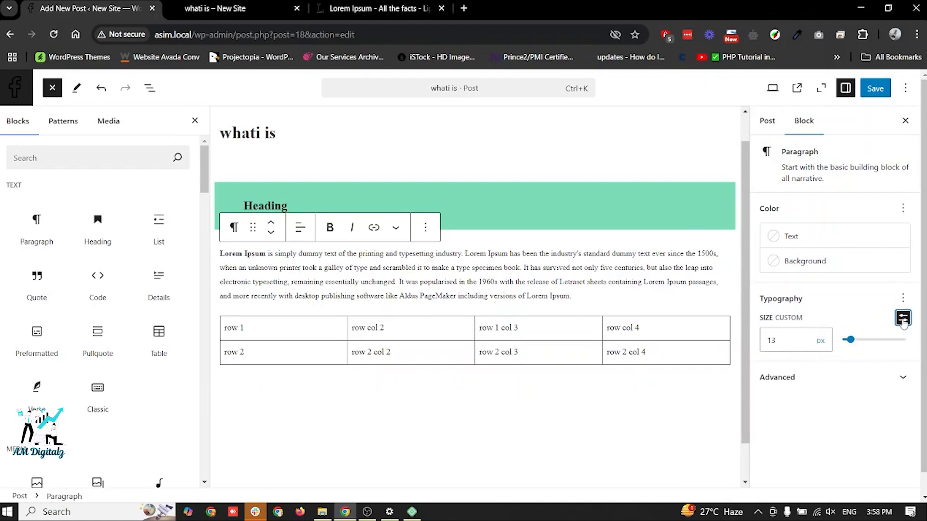
click(781, 345)
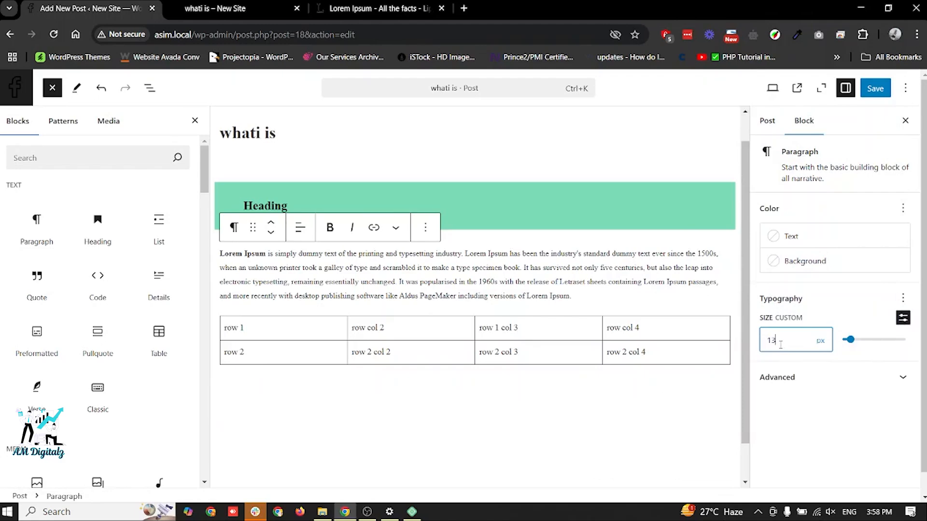
key(Up)
key(Up)
key(Up)
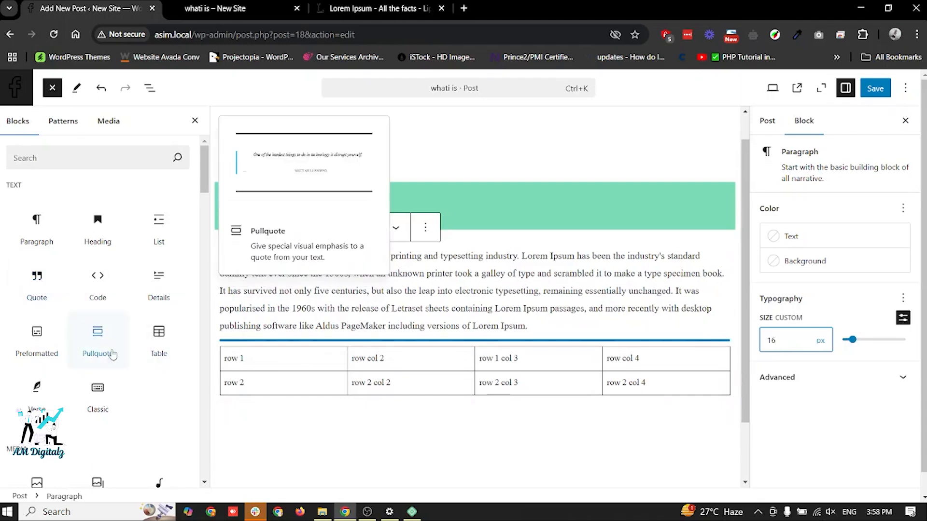
- Insert a Cover block below the paragraph using the purple Custom Website Design image from the media library
scroll(111, 356, down, 4)
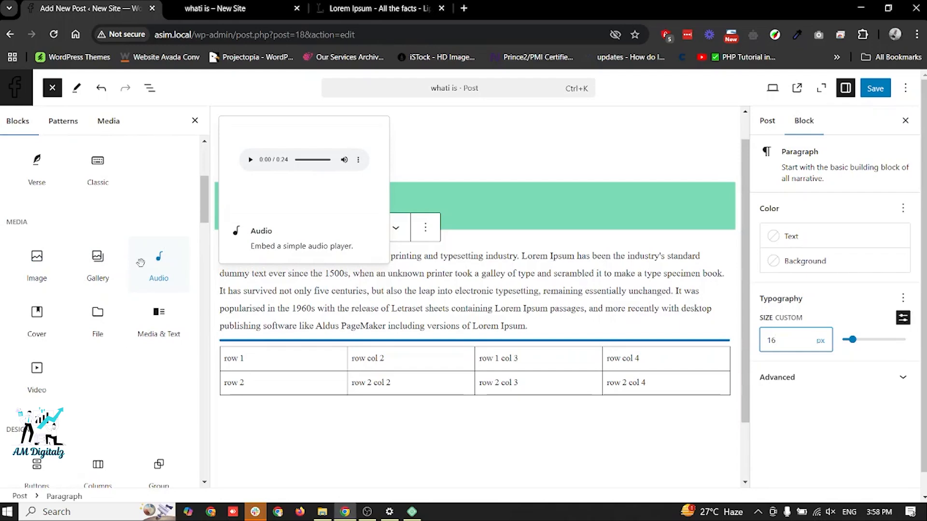
click(37, 316)
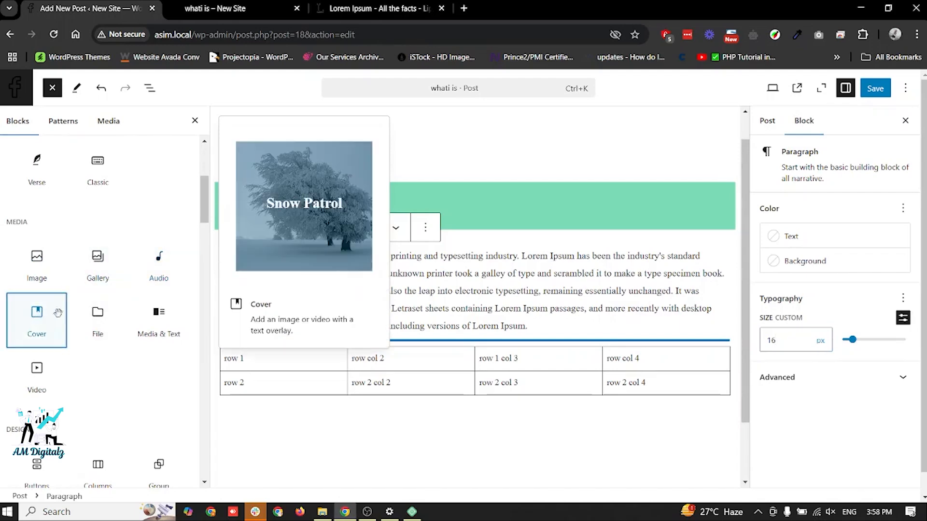
scroll(338, 314, down, 2)
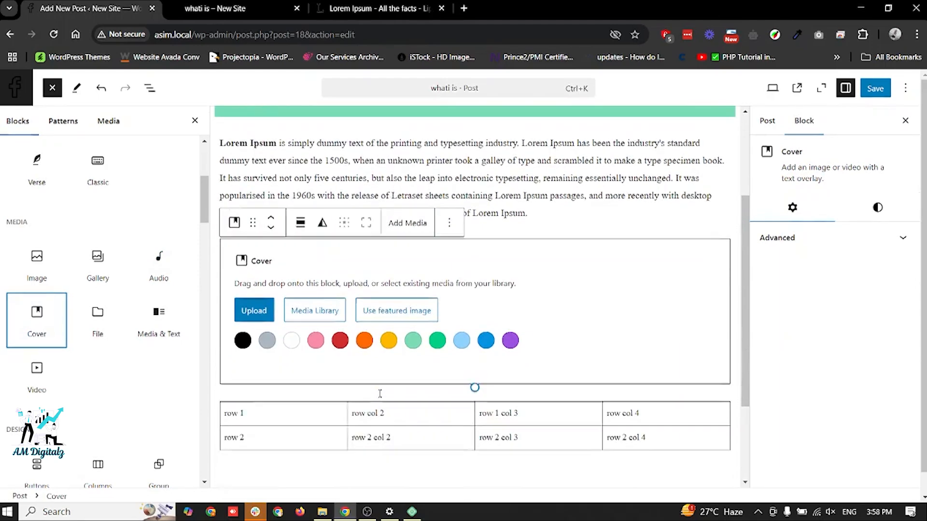
click(307, 315)
click(63, 228)
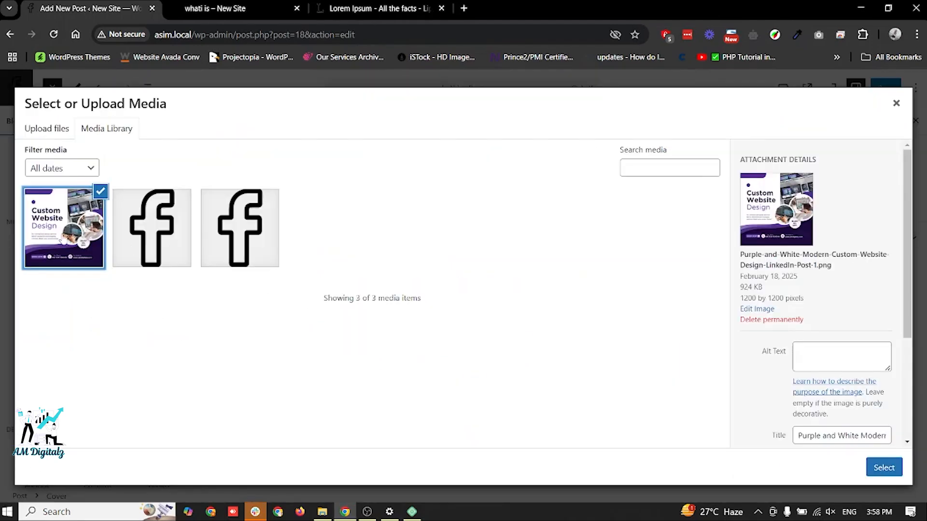
click(884, 468)
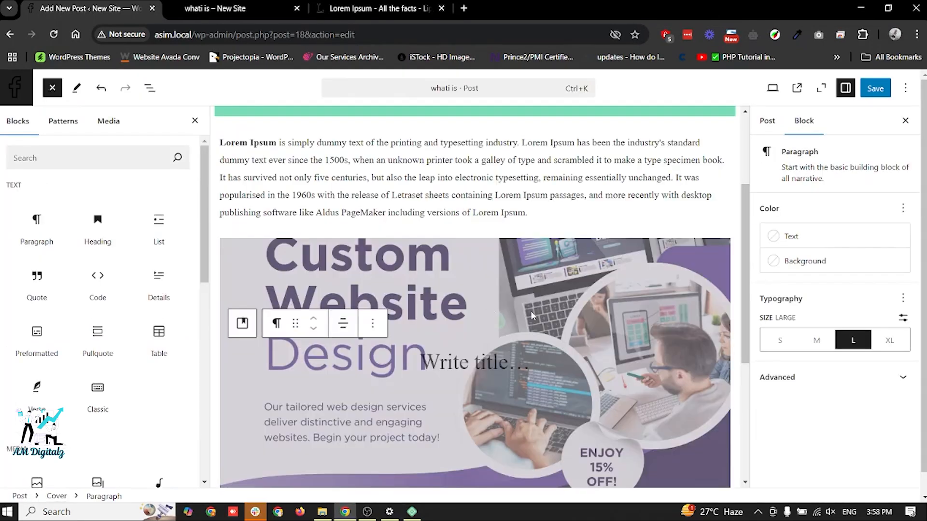
- Enter "title" as the overlay text on the cover image
scroll(530, 316, down, 3)
scroll(530, 316, up, 2)
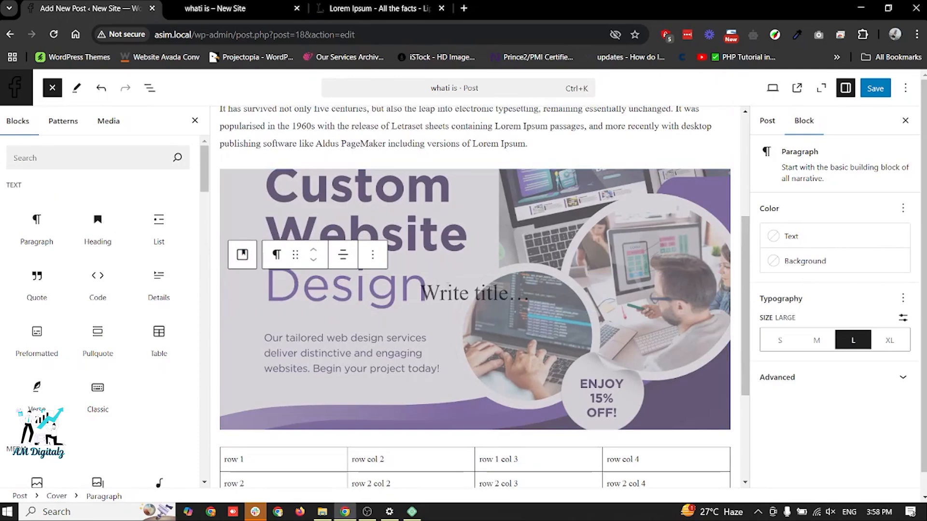
click(448, 292)
text(title)
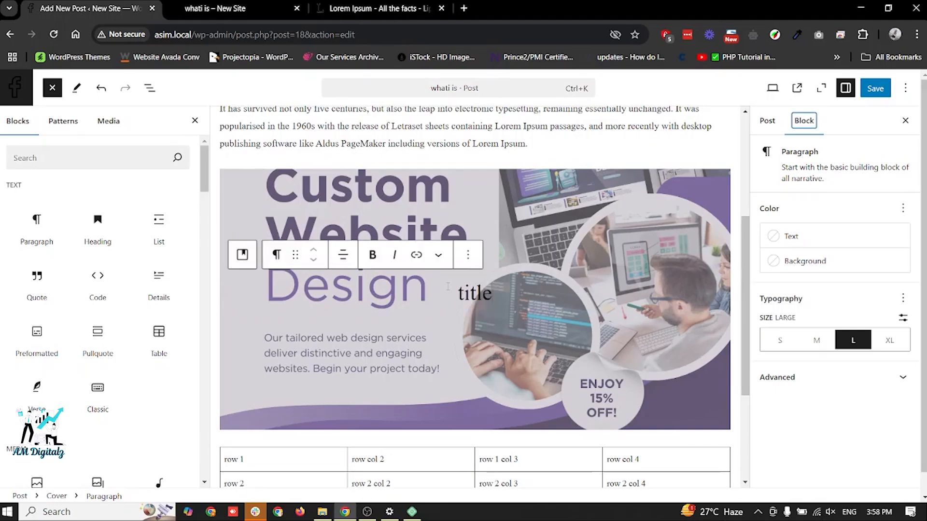
- Add a Buttons block between the cover image and the table, labelled "click here to go to facebook"
mouse_move(89, 344)
scroll(85, 322, down, 5)
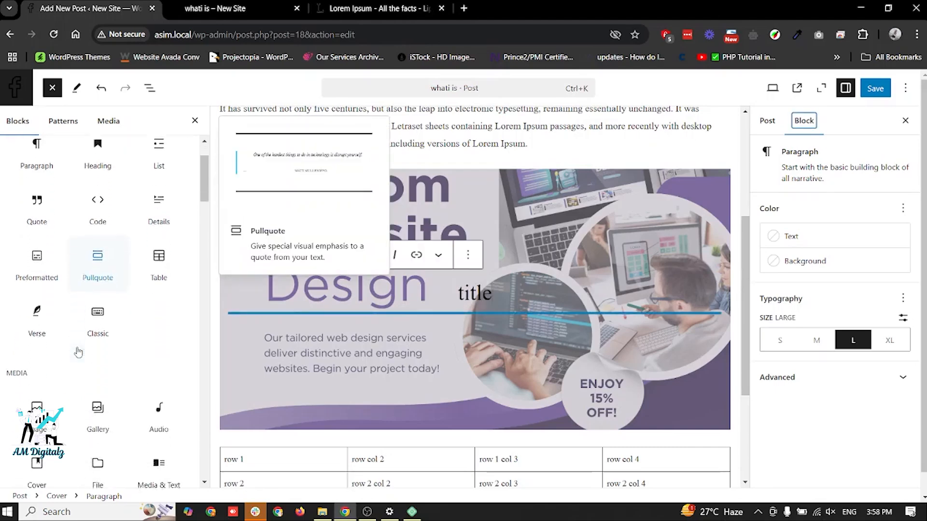
mouse_move(96, 290)
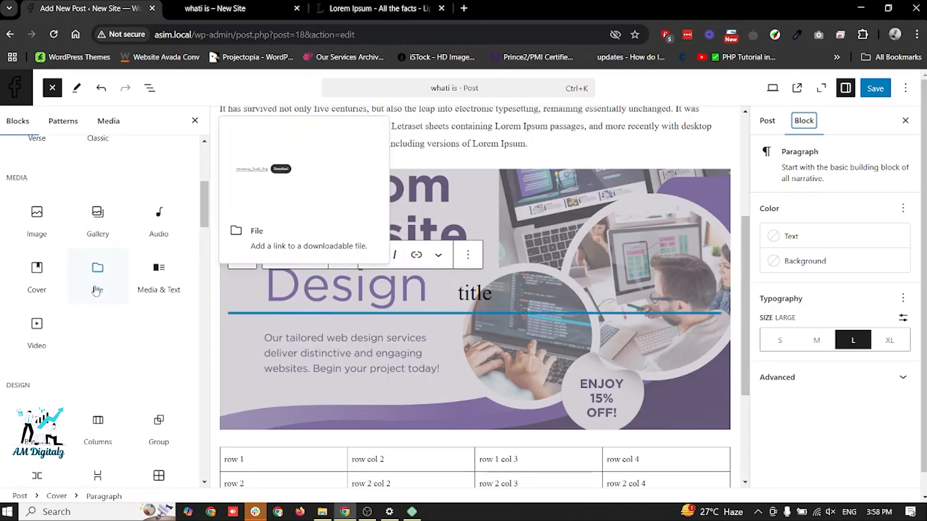
scroll(71, 347, down, 1)
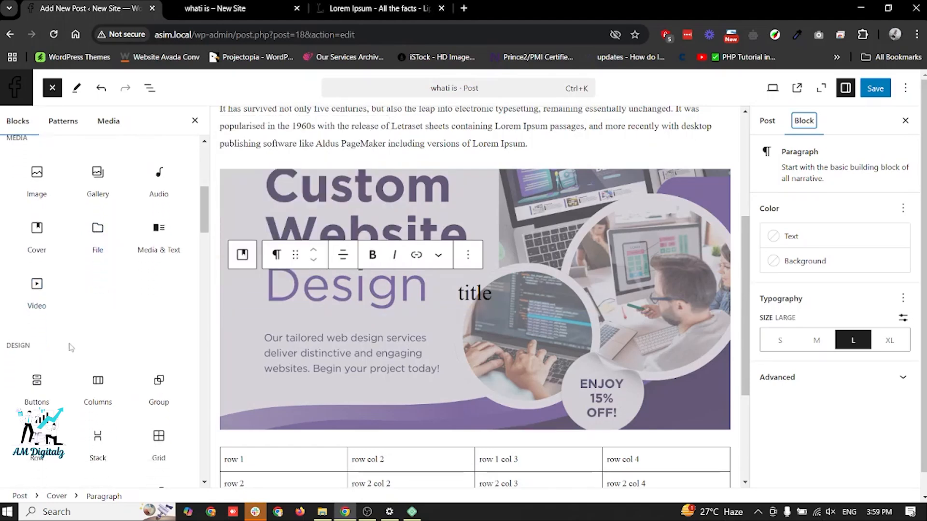
scroll(71, 347, down, 3)
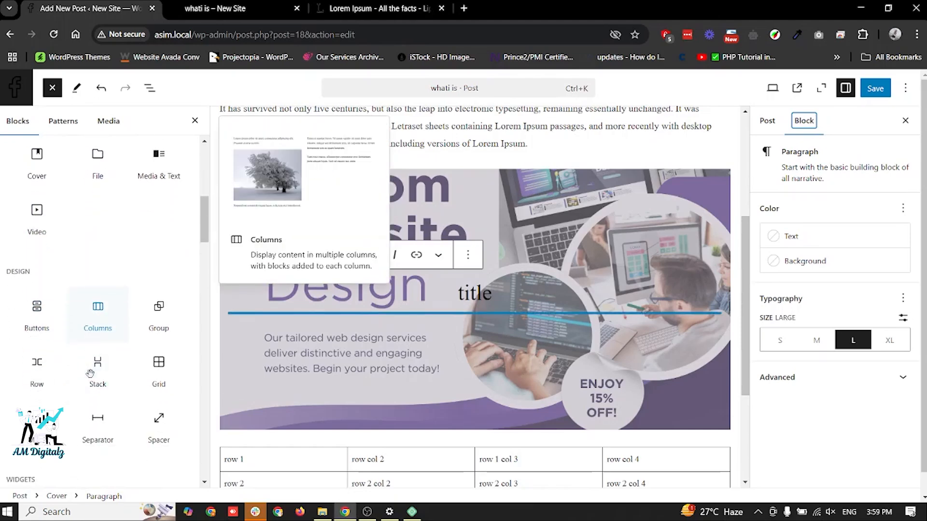
drag(37, 313, 359, 454)
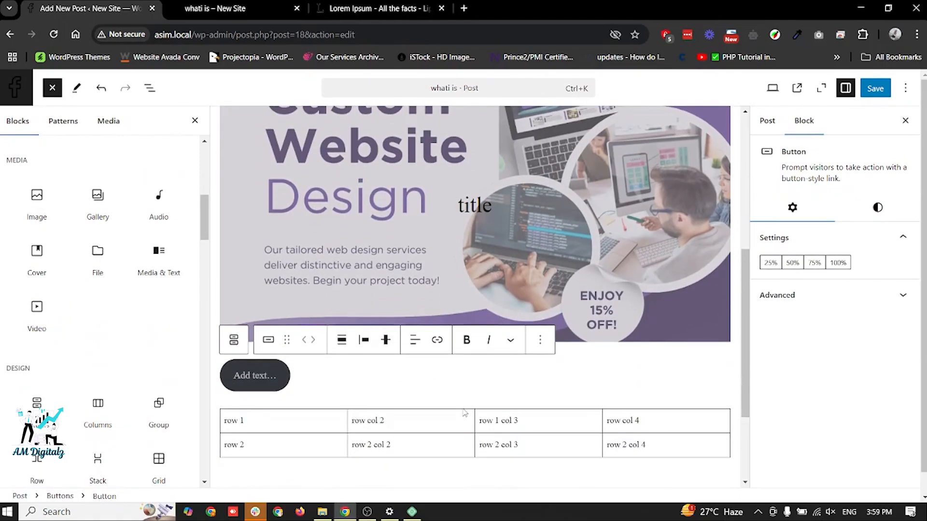
text(click here to go to facebook)
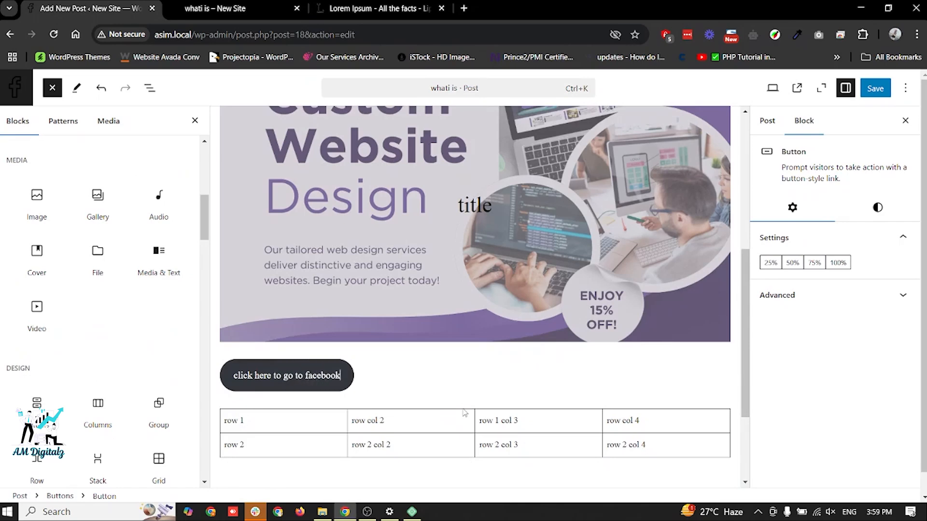
click(890, 295)
scroll(831, 326, down, 1)
scroll(832, 326, up, 1)
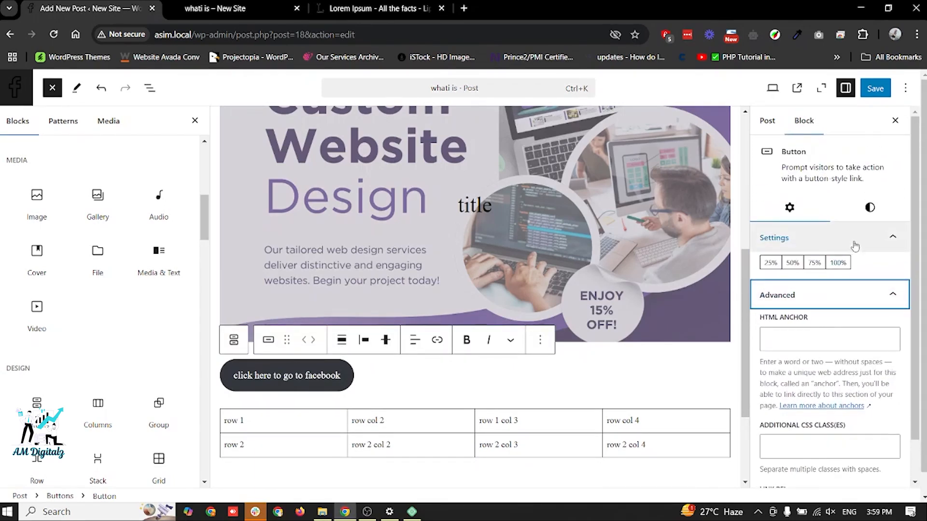
click(437, 341)
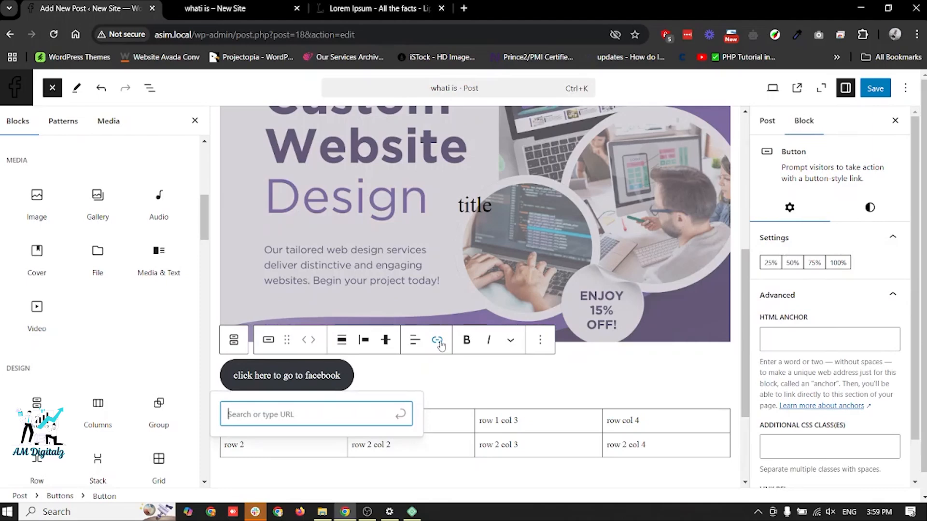
text(https://f)
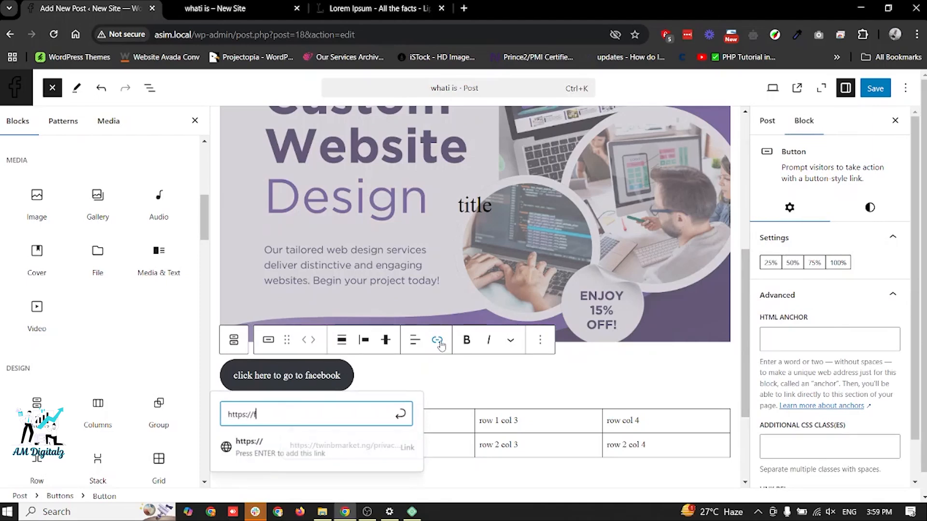
text(acebook.com)
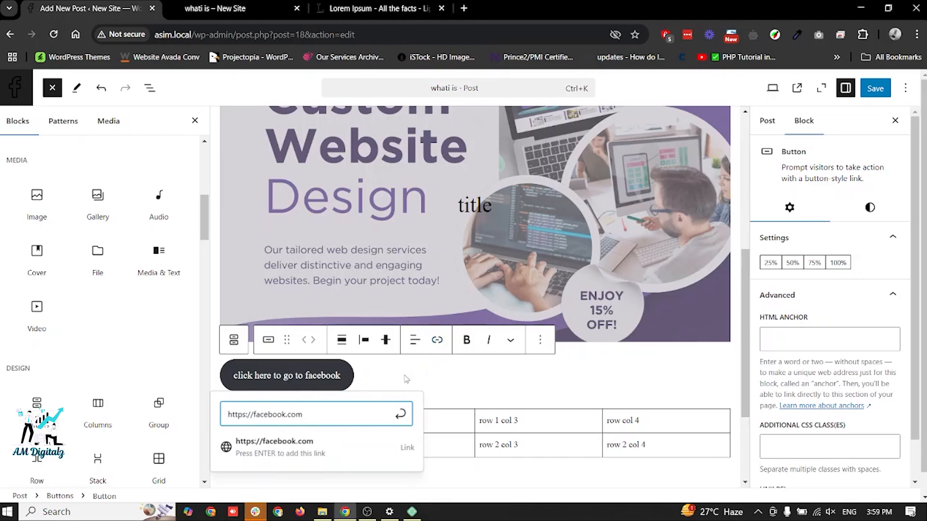
click(401, 414)
- Save the post, test the button link on the reloaded live page, and return to the editor with the live page closed
click(877, 87)
click(223, 8)
key(F5)
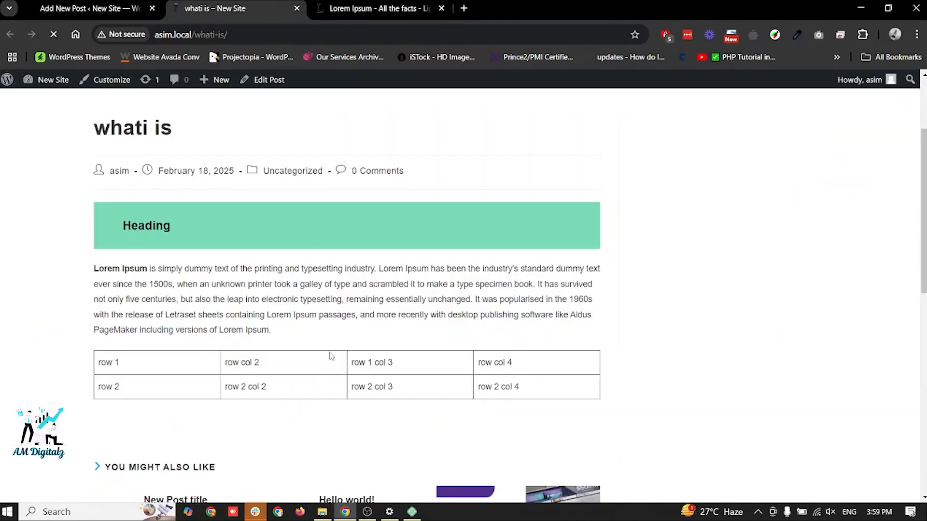
scroll(389, 300, down, 10)
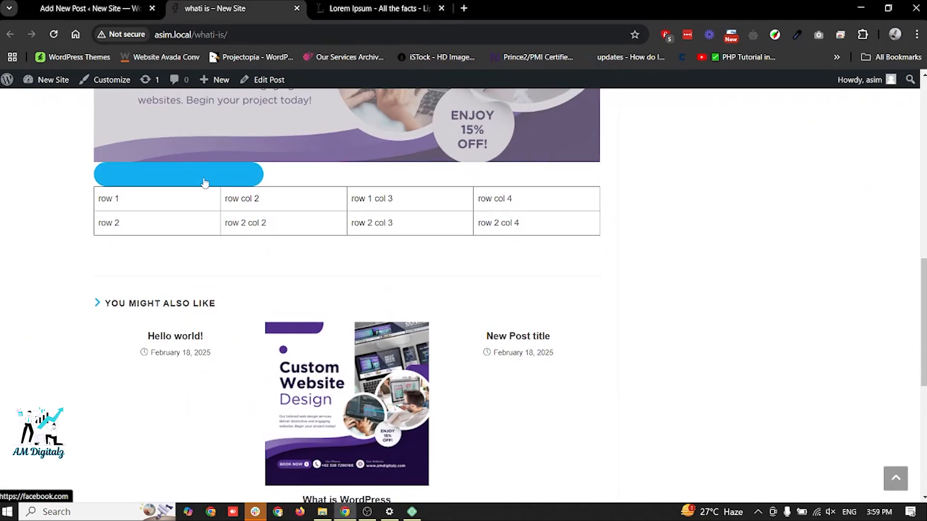
click(205, 182)
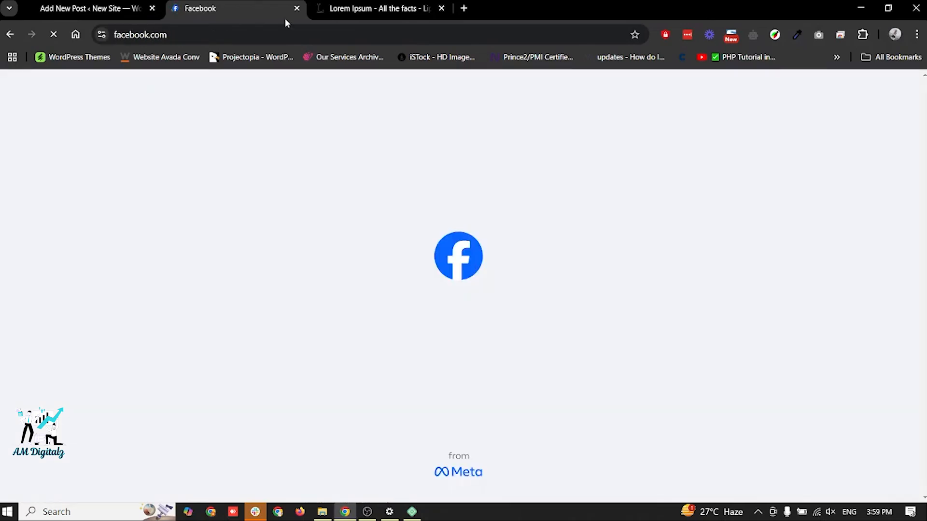
click(296, 8)
click(91, 9)
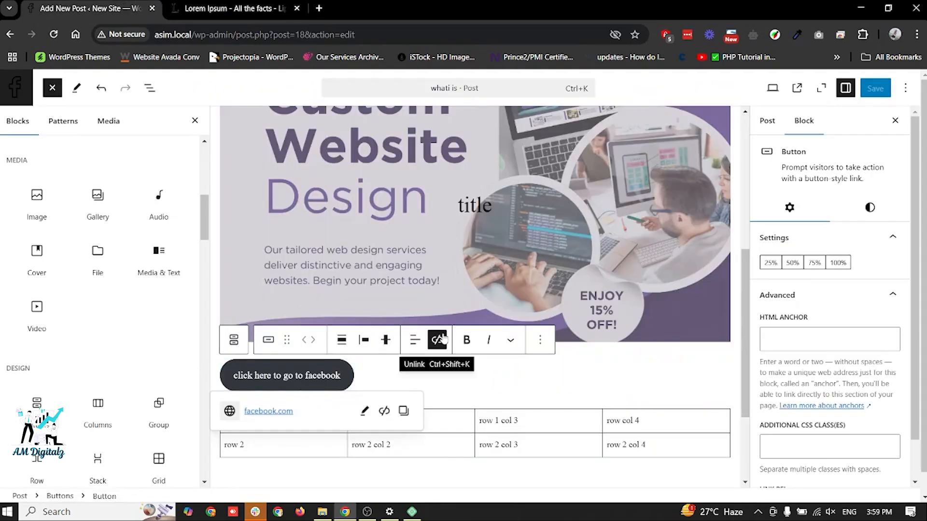
click(446, 251)
scroll(473, 345, up, 5)
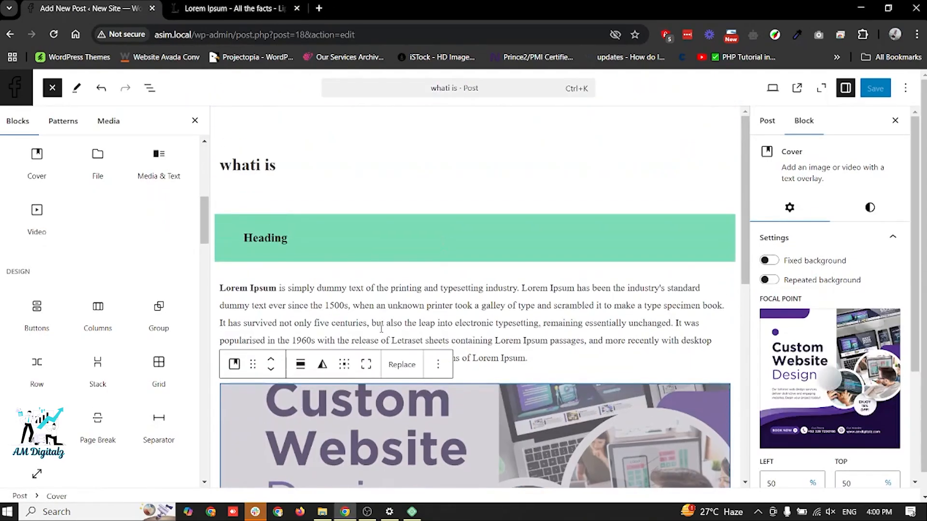
click(374, 325)
drag(371, 325, 416, 324)
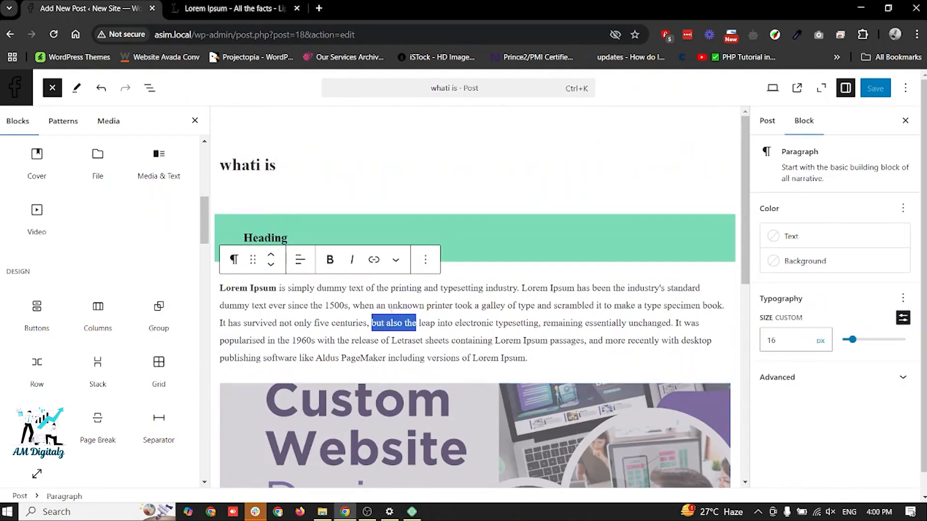
click(374, 259)
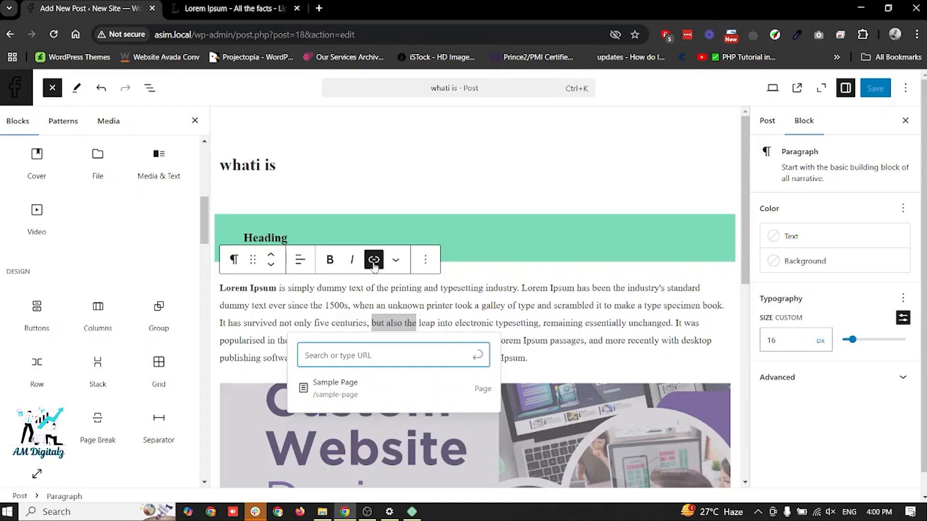
key(ctrl+k)
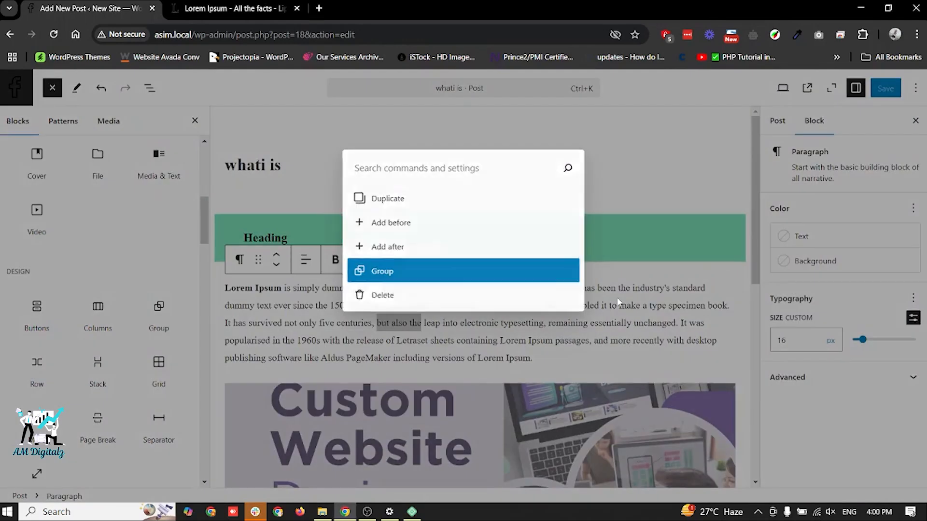
key(Escape)
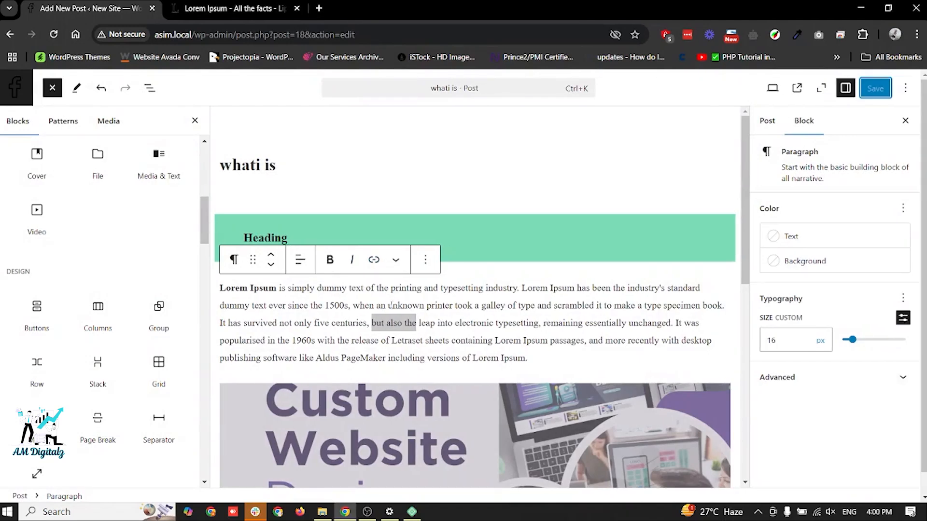
- Open the link entry for the word "also" in the Lorem Ipsum paragraph
click(391, 323)
double_click(392, 323)
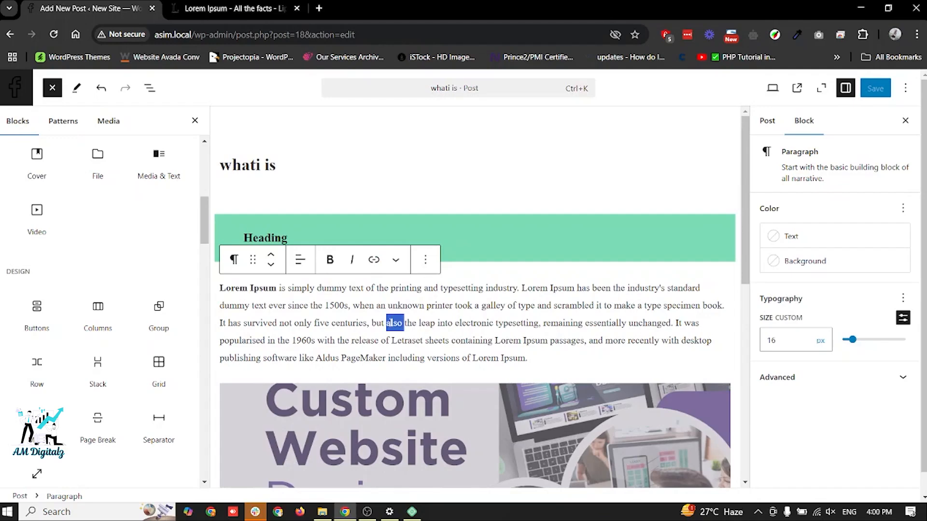
key(ctrl+k)
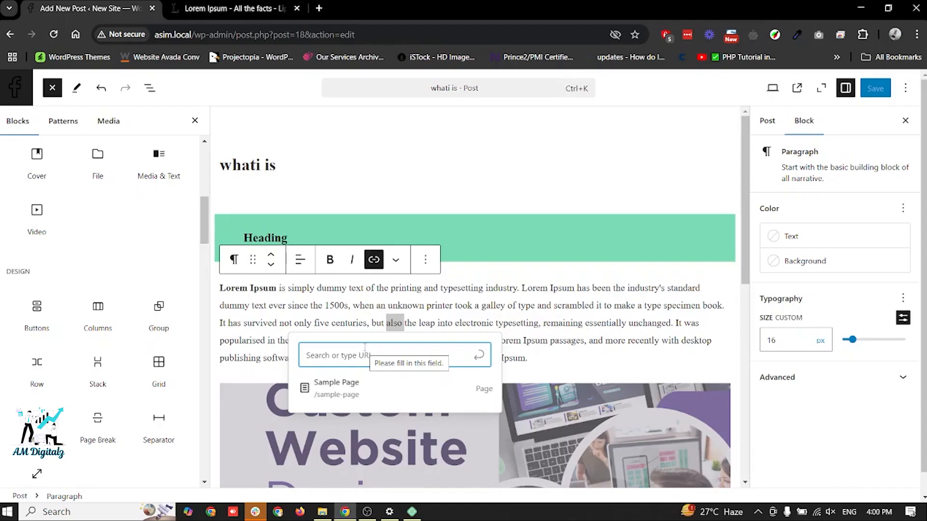
- Look through the Design, Widgets and Theme blocks available in the block library
scroll(145, 376, down, 3)
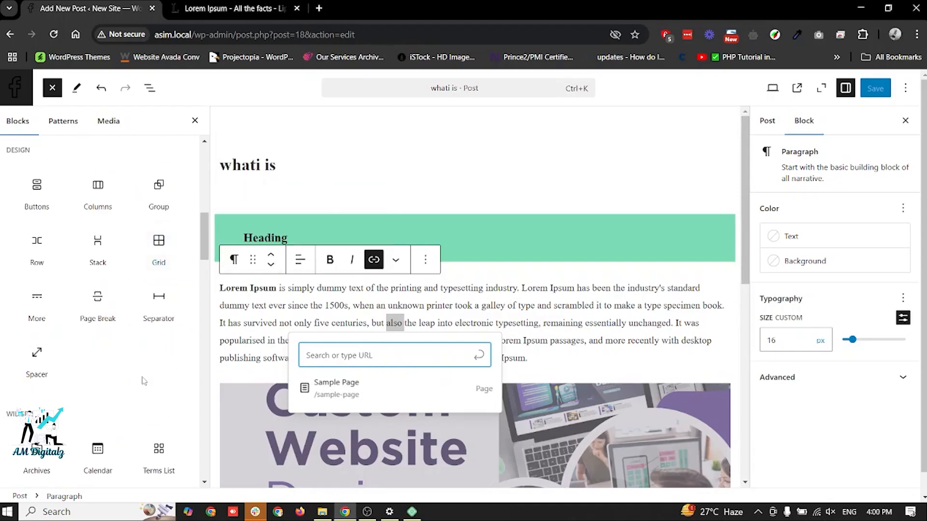
scroll(144, 380, down, 1)
scroll(143, 380, up, 3)
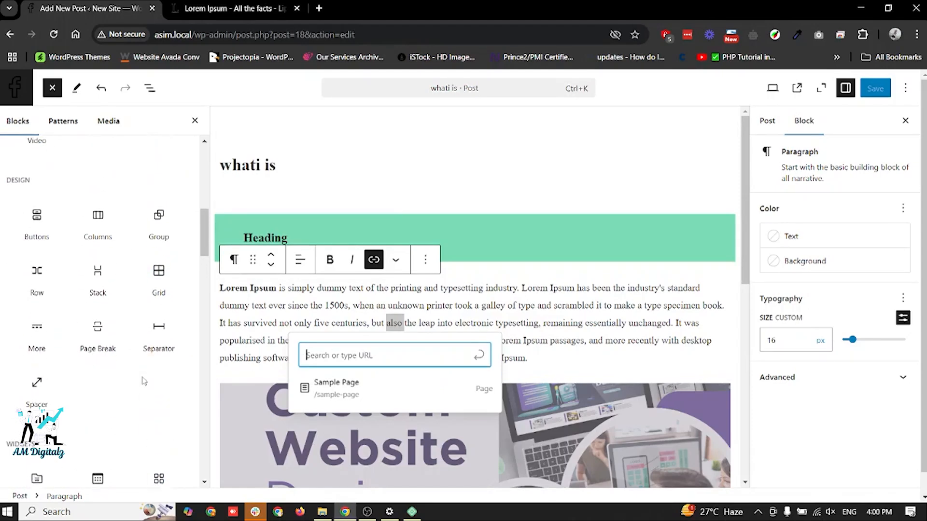
scroll(144, 381, down, 5)
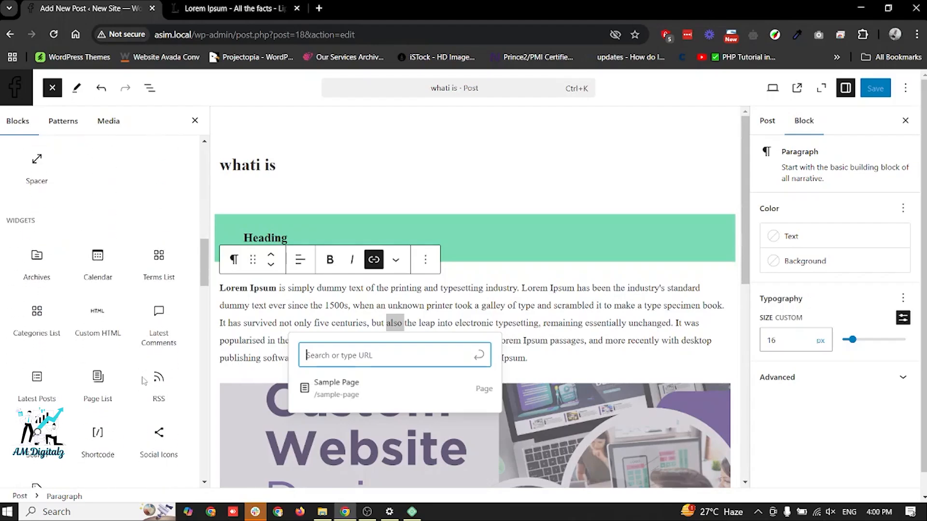
scroll(144, 381, down, 5)
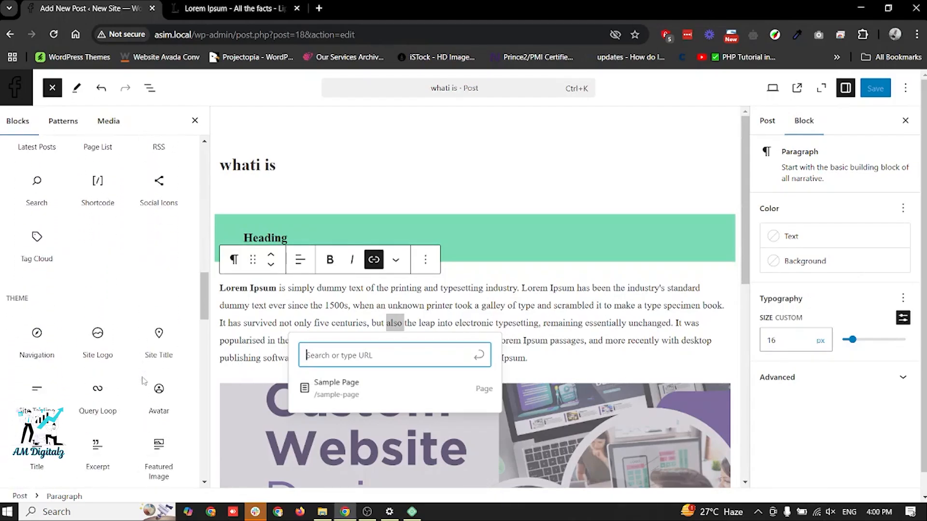
- Look through the remaining Theme blocks and the Embeds blocks in the block library
scroll(144, 381, down, 8)
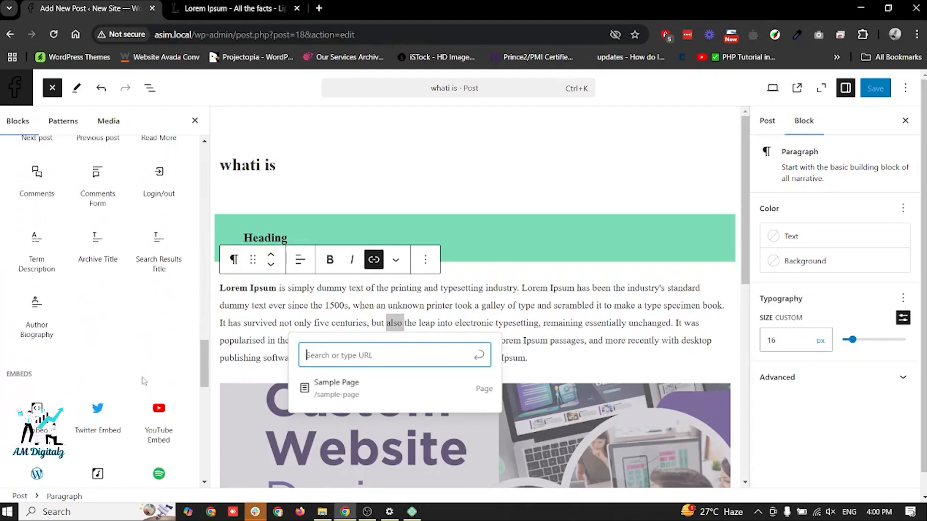
scroll(144, 381, down, 5)
scroll(145, 381, up, 7)
mouse_move(159, 394)
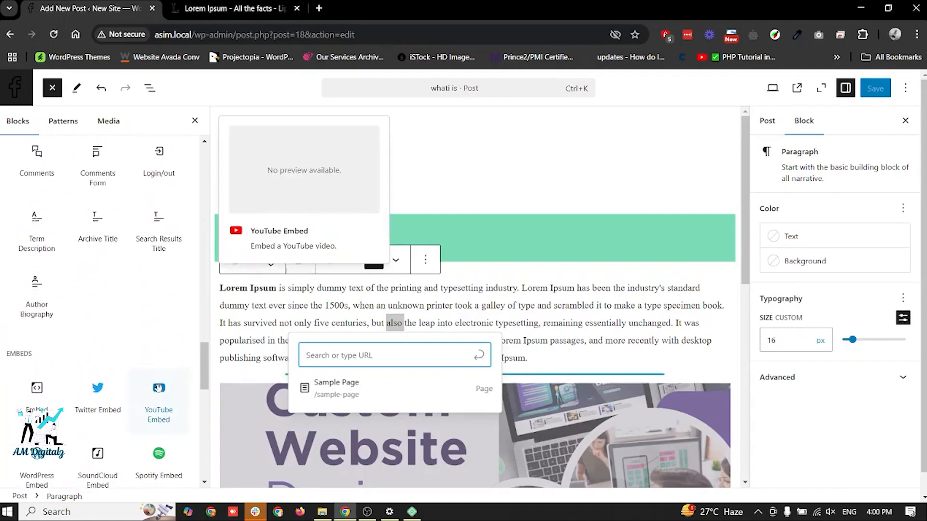
scroll(145, 386, down, 7)
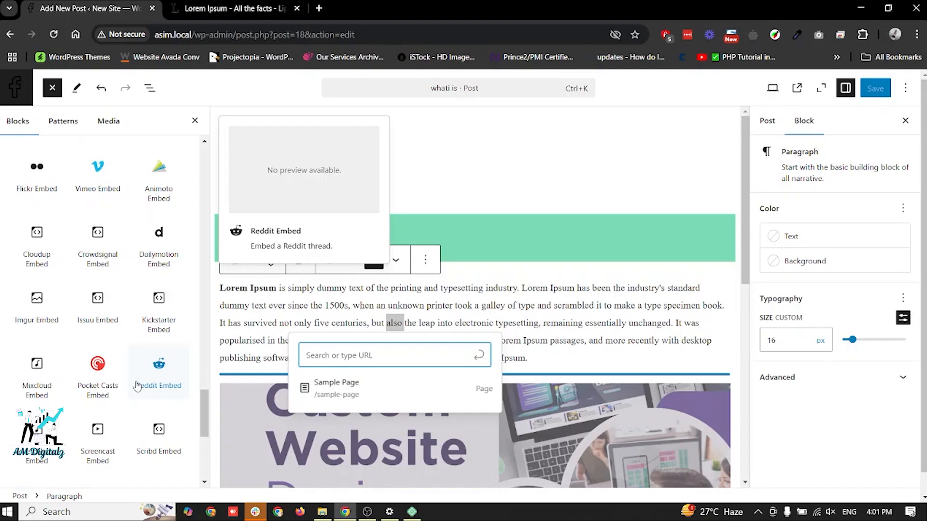
- Insert an empty Paragraph block between the green heading and the Lorem Ipsum paragraph
scroll(137, 386, up, 3)
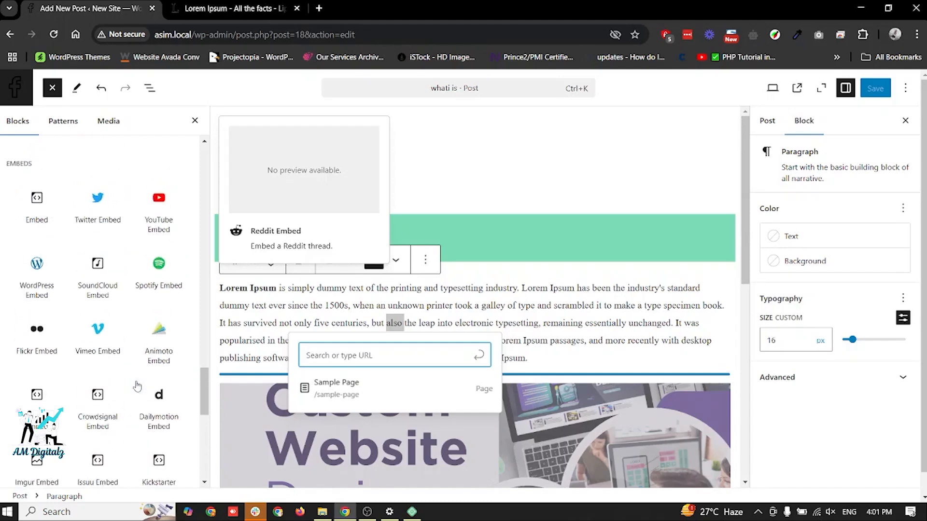
scroll(136, 381, up, 10)
scroll(136, 380, up, 10)
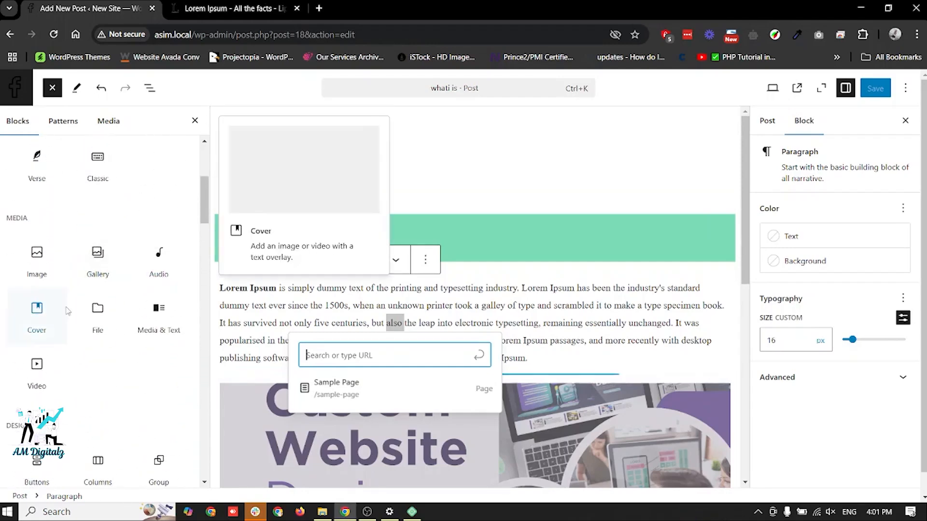
scroll(67, 311, up, 5)
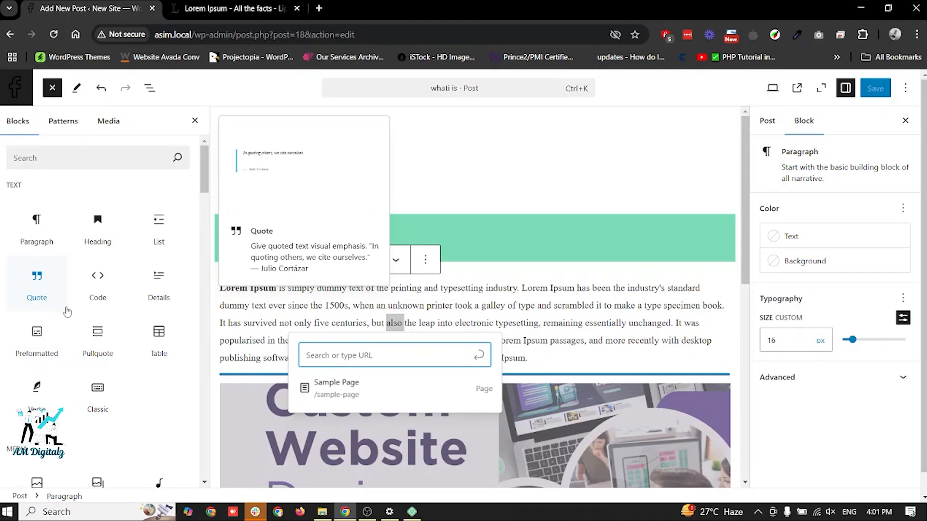
drag(42, 241, 451, 279)
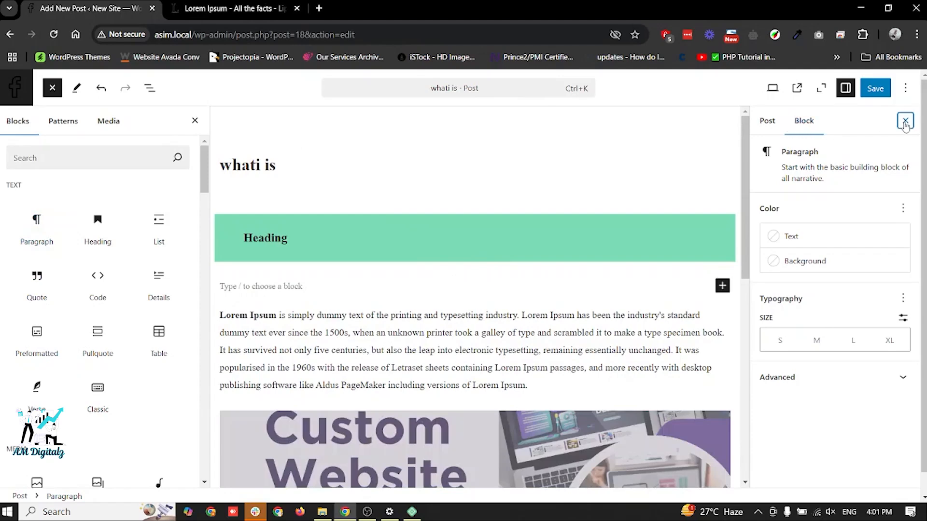
- Hide and reshow the settings sidebar, then compare the post settings with the Lorem Ipsum paragraph's block settings
click(905, 121)
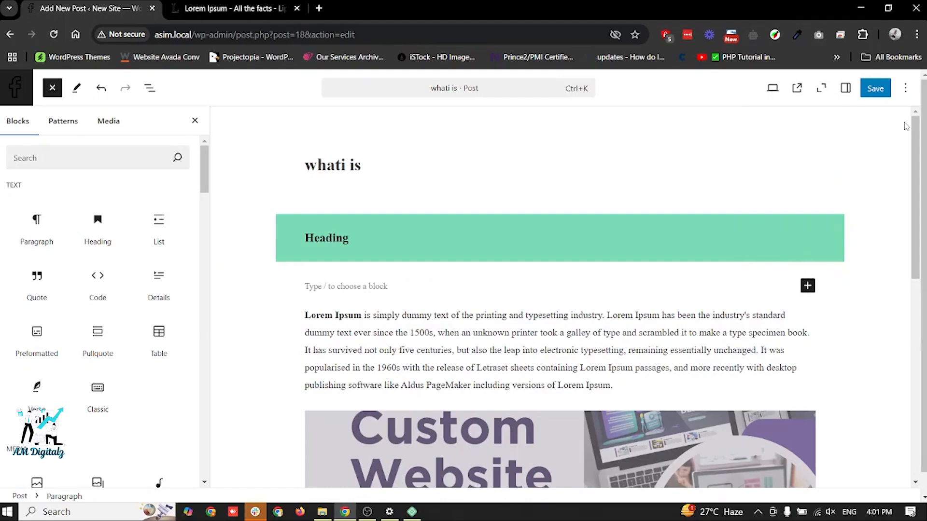
click(846, 89)
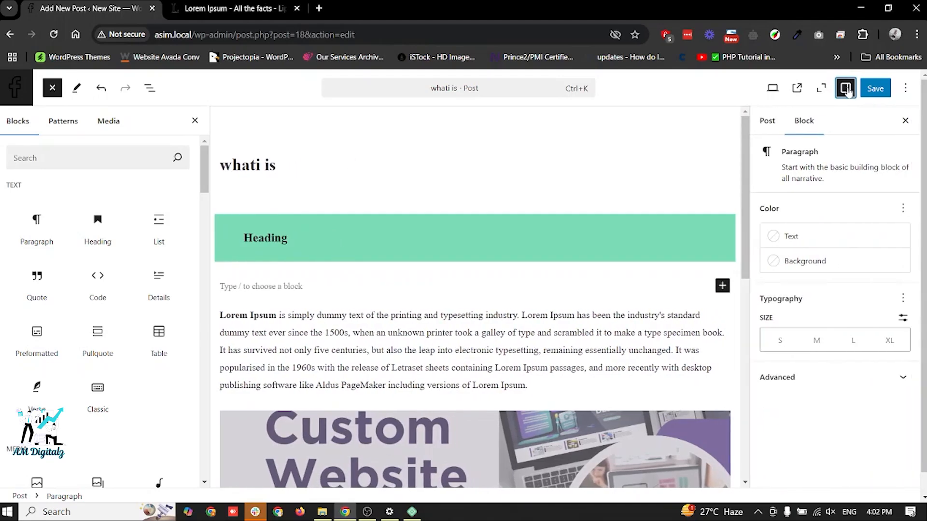
click(768, 127)
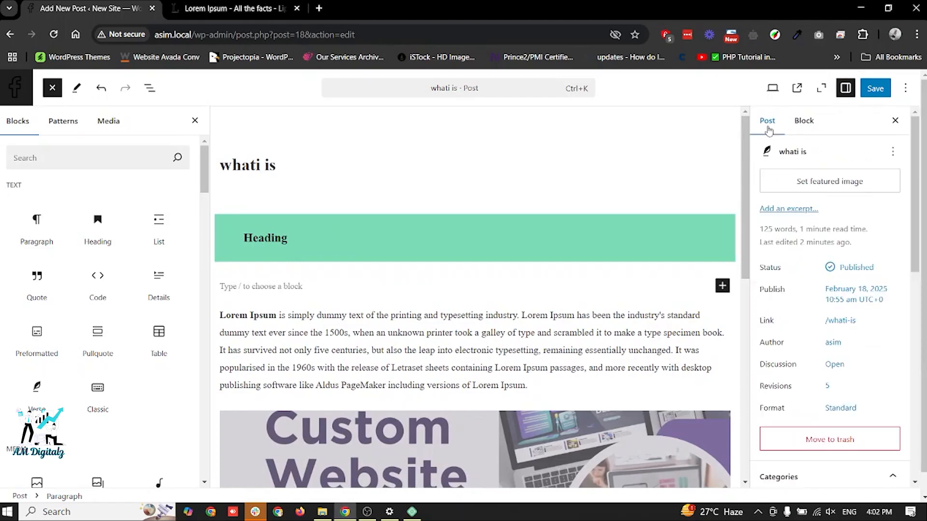
click(804, 123)
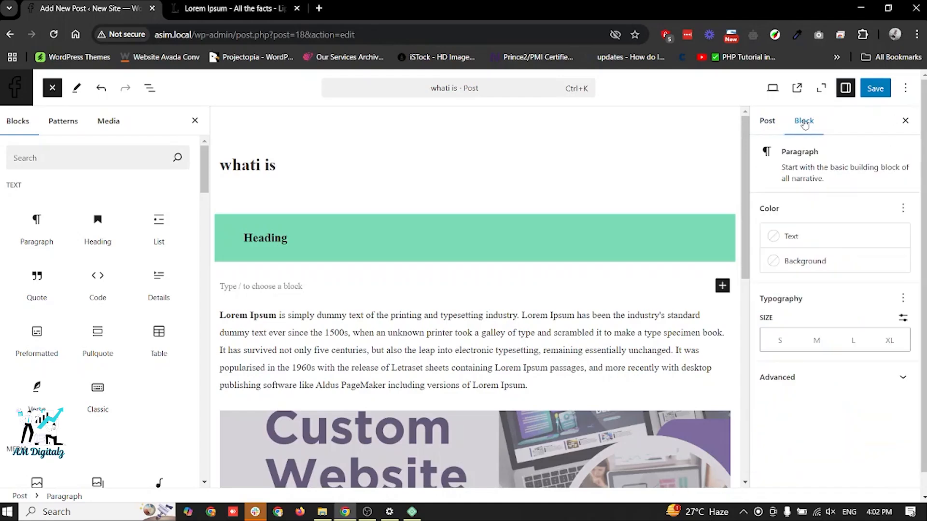
click(379, 333)
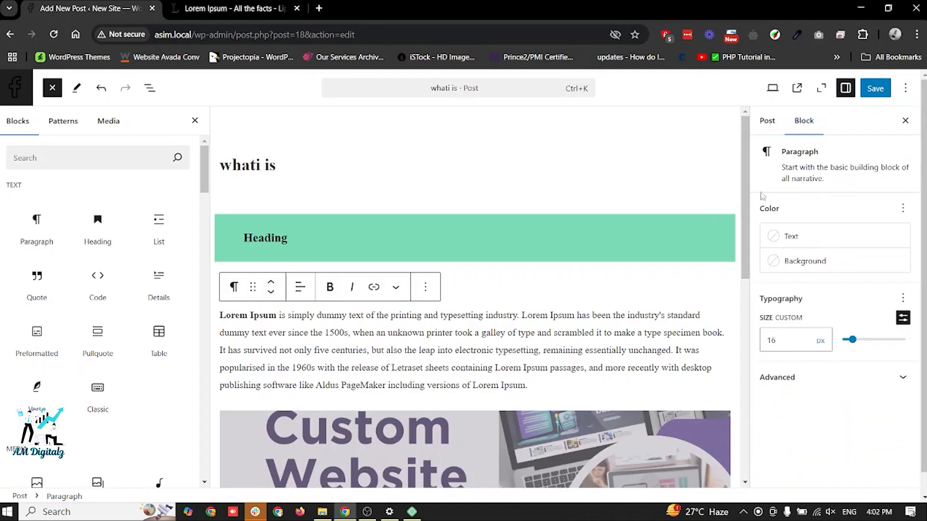
click(773, 132)
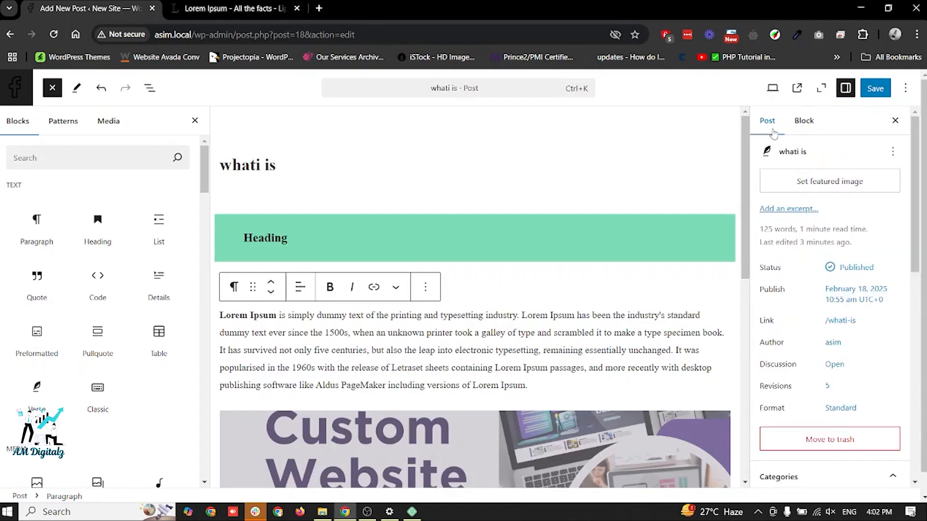
click(805, 125)
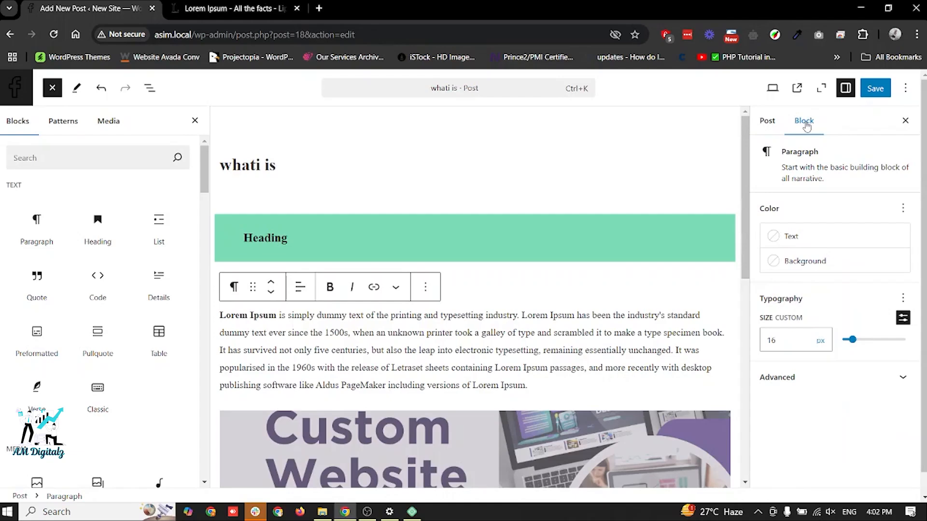
- Save the post and leave the editor for the list of all posts
click(372, 515)
click(344, 511)
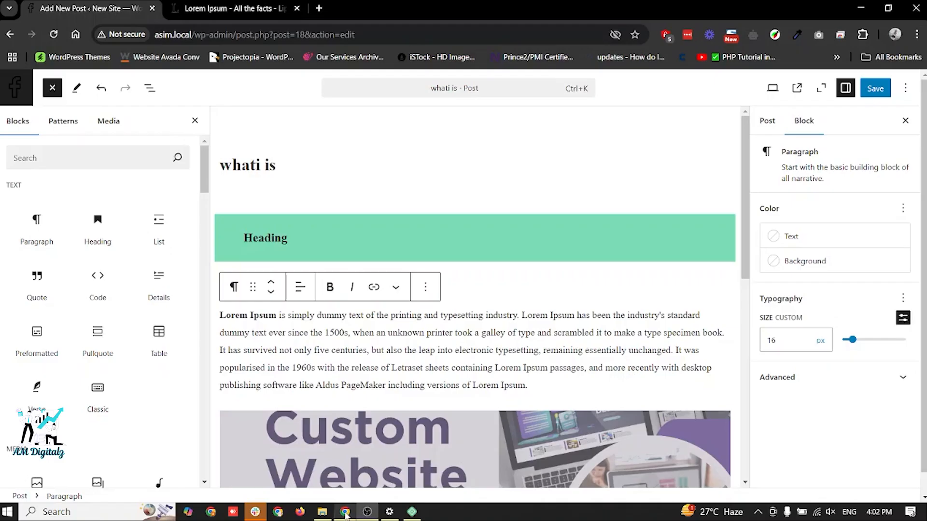
key(ctrl+s)
click(13, 83)
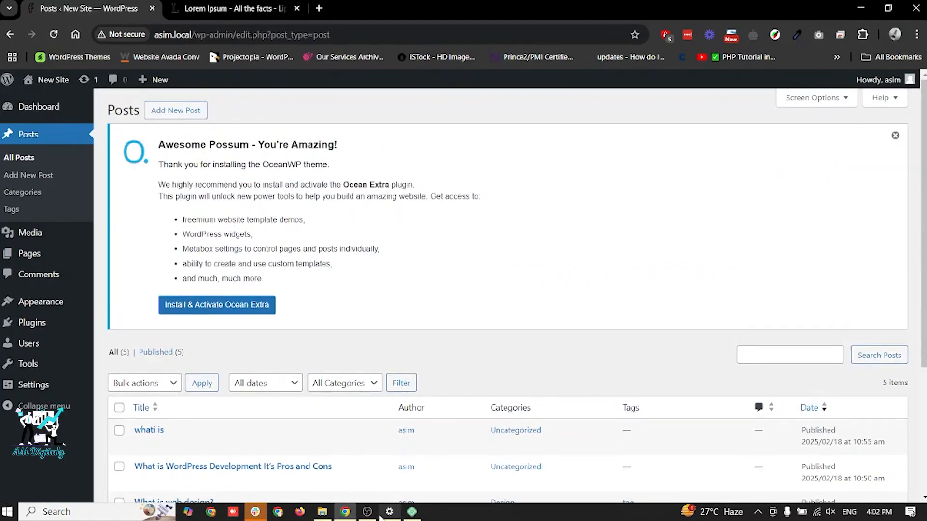
mouse_move(367, 511)
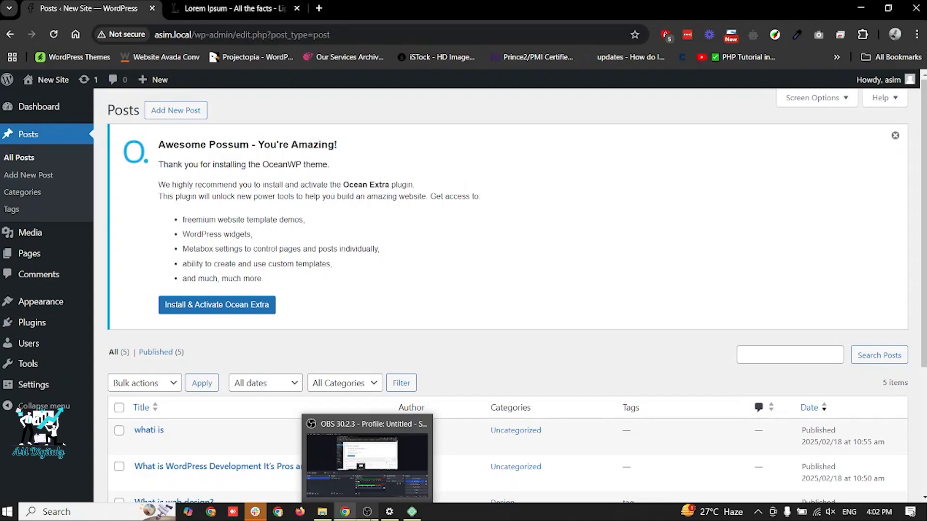
- Review the uploaded files in the Media Library and the entries in the site's Comments list
click(36, 233)
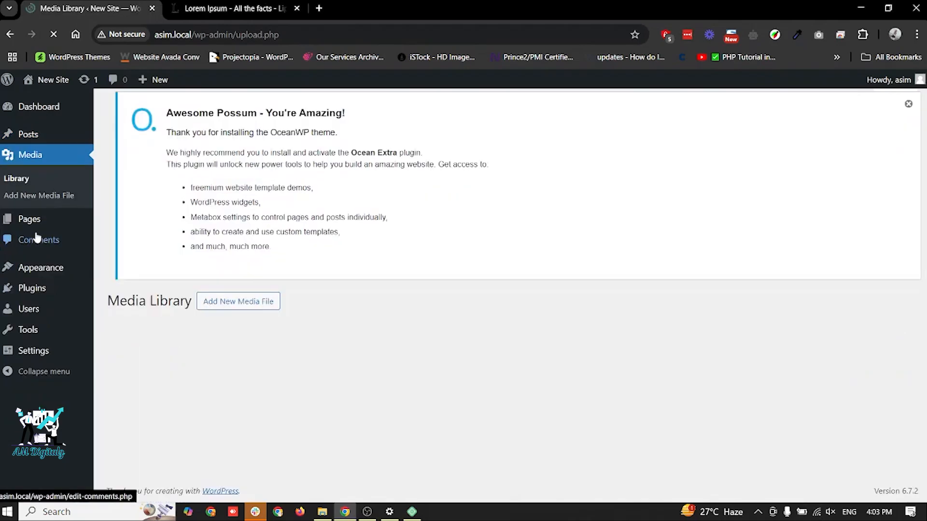
scroll(499, 214, down, 2)
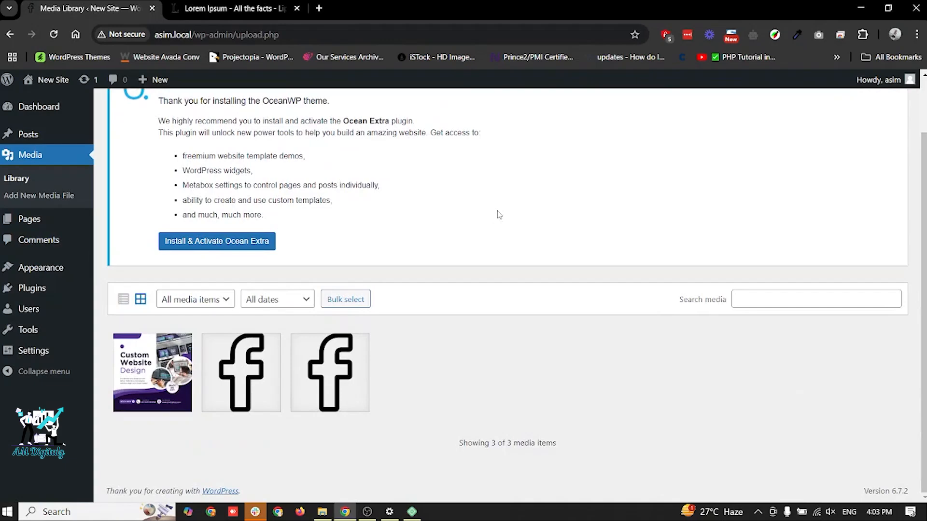
click(36, 251)
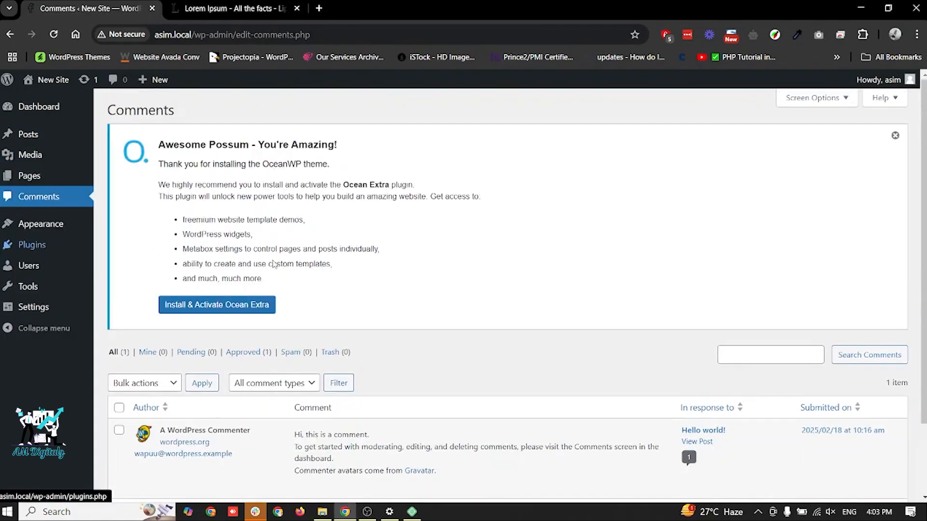
scroll(300, 276, down, 1)
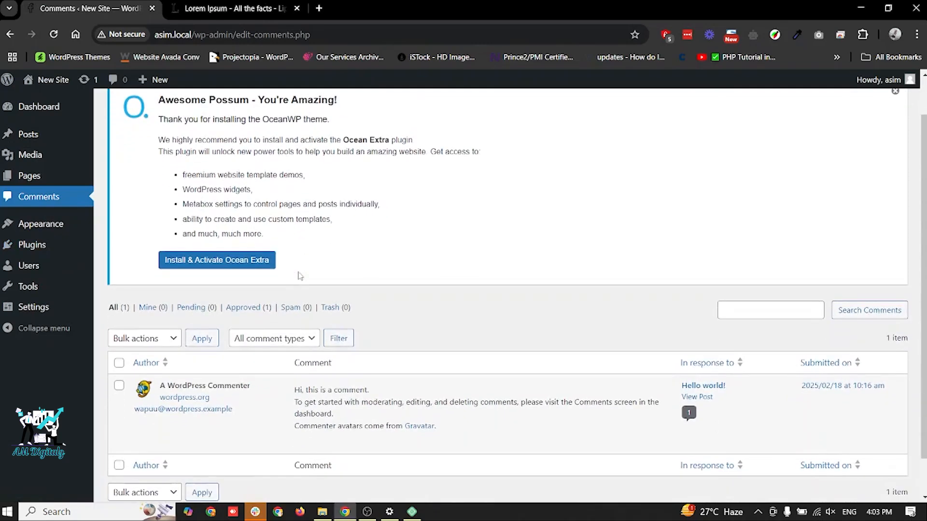
scroll(300, 276, down, 1)
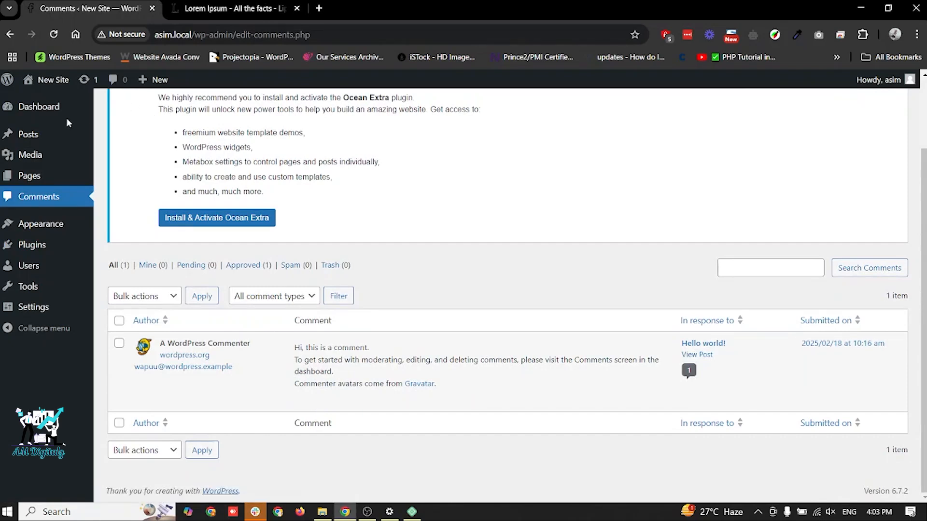
- View the live post "What is WordPress Development It's Pros and Cons" from the posts list and check the page down to its end
click(31, 143)
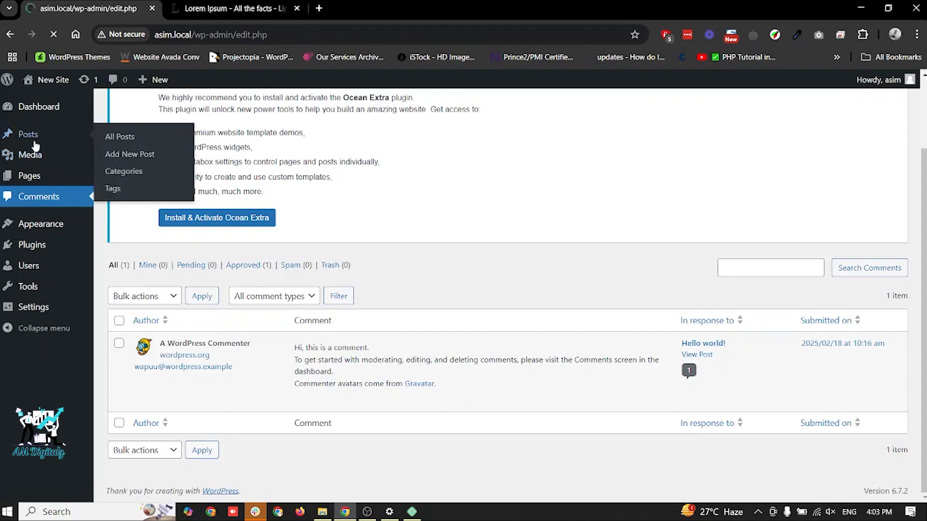
scroll(459, 227, down, 4)
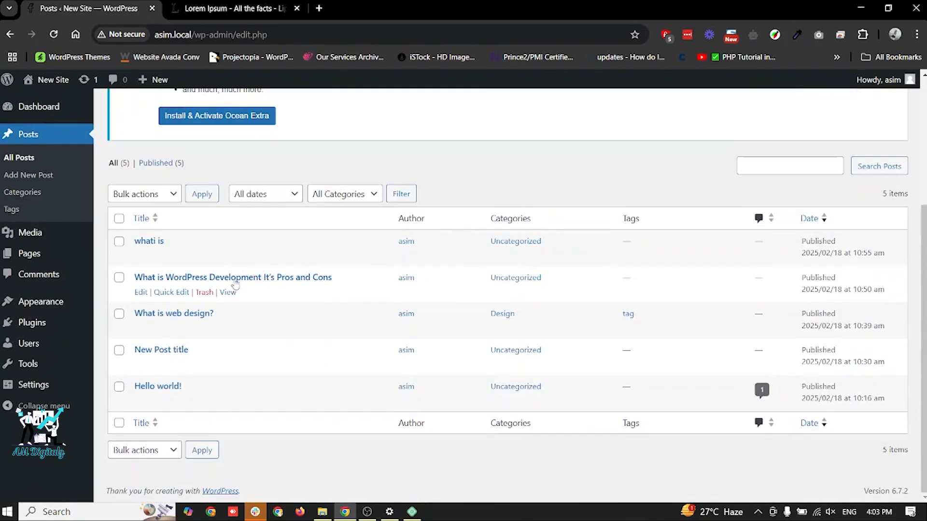
ctrl+click(228, 292)
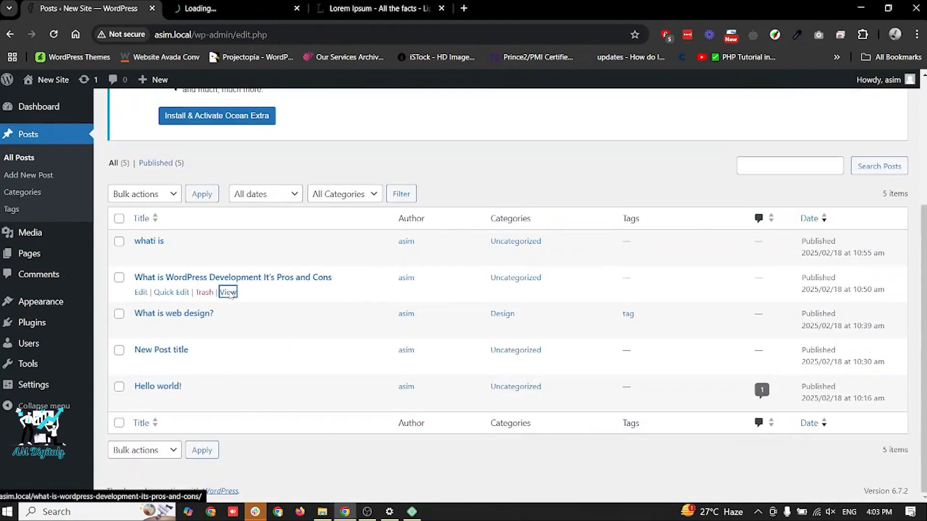
click(239, 9)
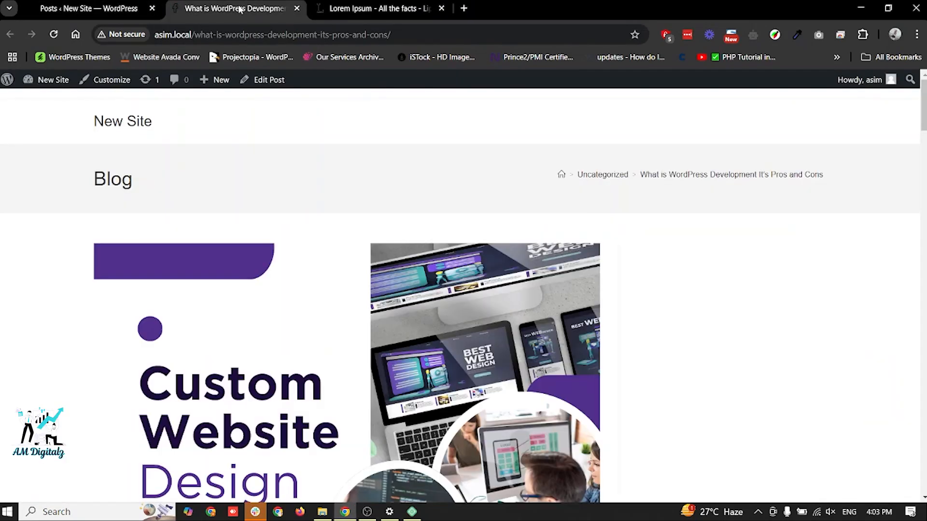
scroll(332, 206, down, 15)
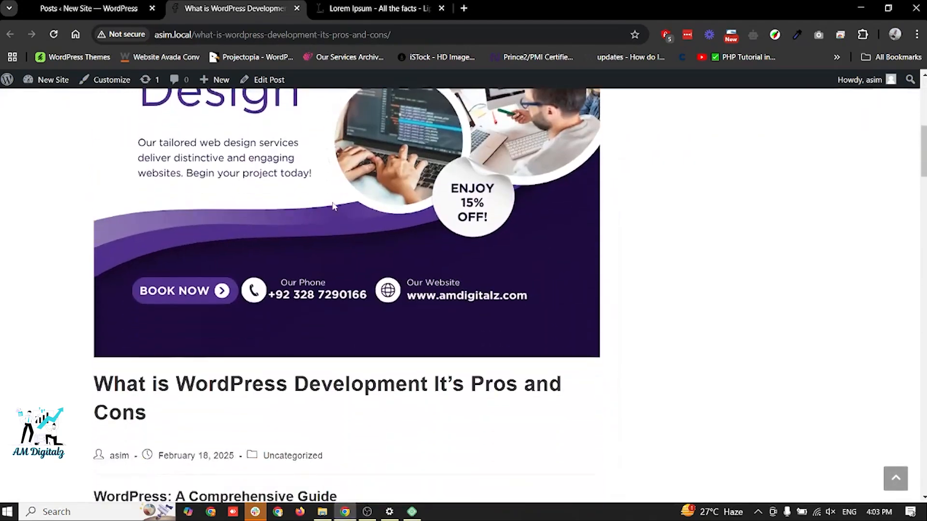
scroll(332, 206, down, 15)
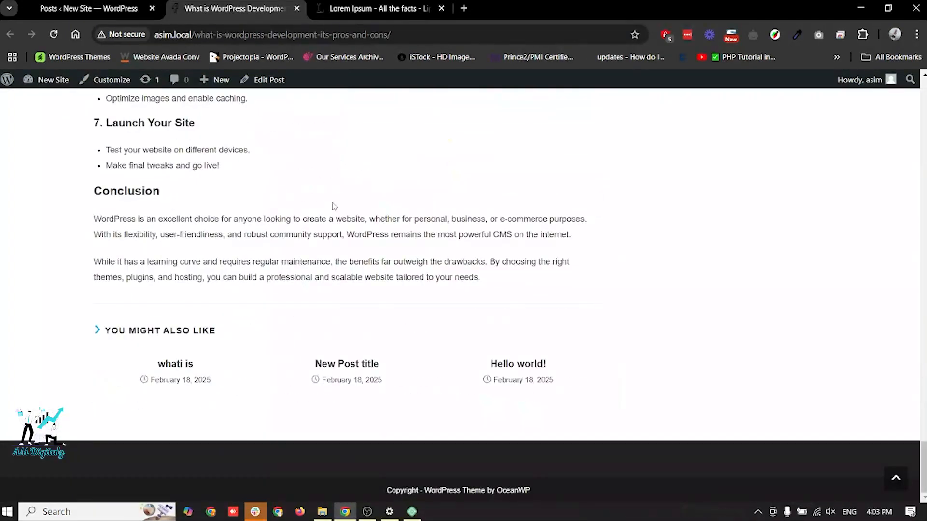
- Allow comments on "What is WordPress Development It's Pros and Cons" through Quick Edit and update the post
click(107, 4)
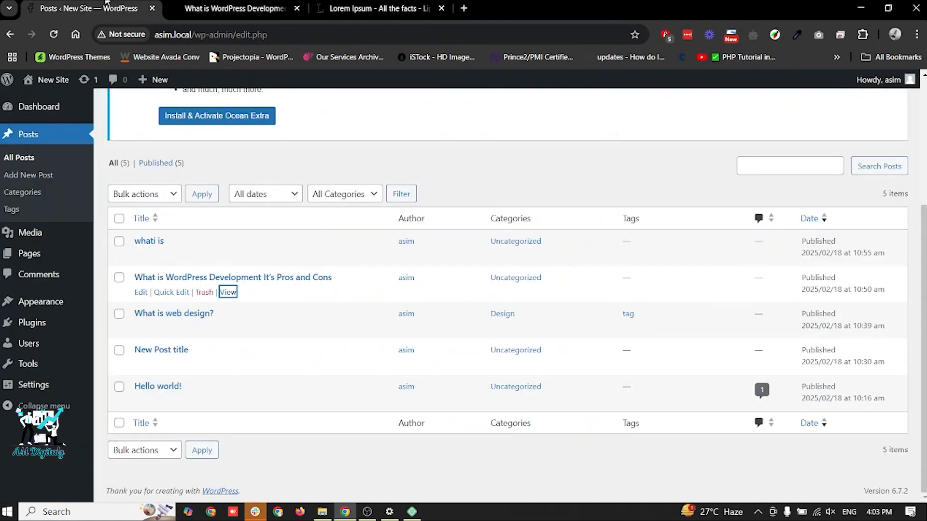
click(169, 292)
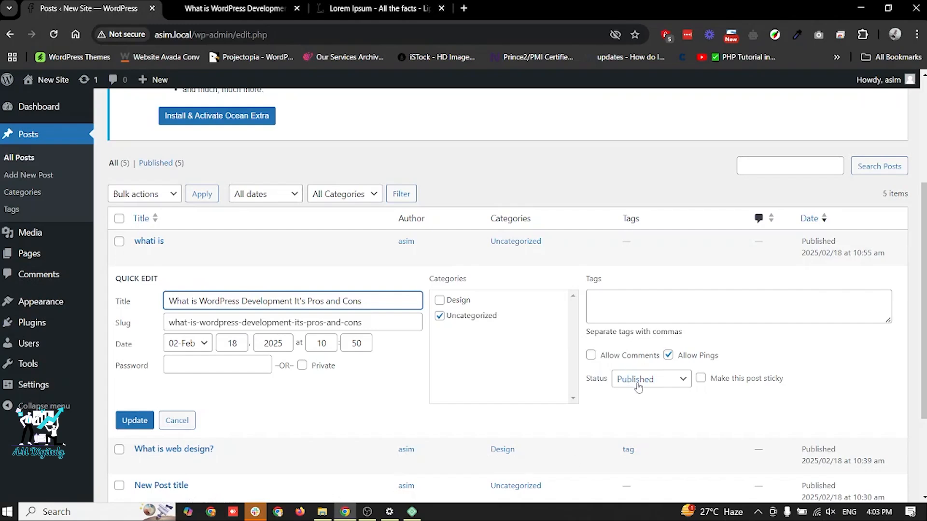
click(591, 355)
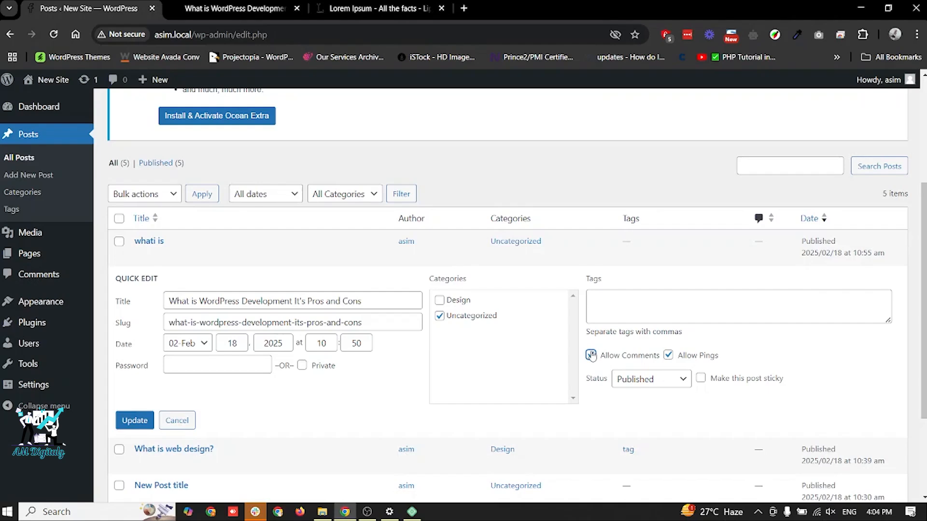
click(128, 423)
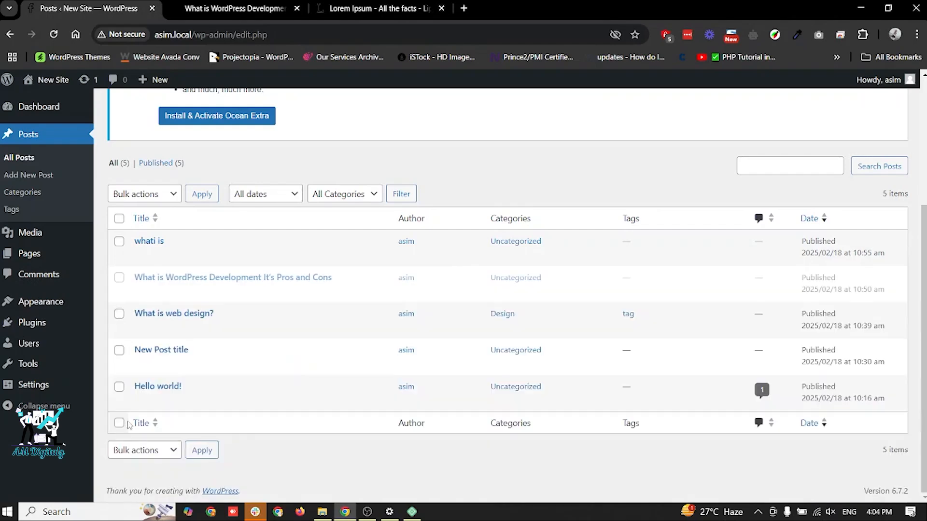
- Post the comment "this is a comment" on the live post "What is WordPress Development It's Pros and Cons"
click(235, 4)
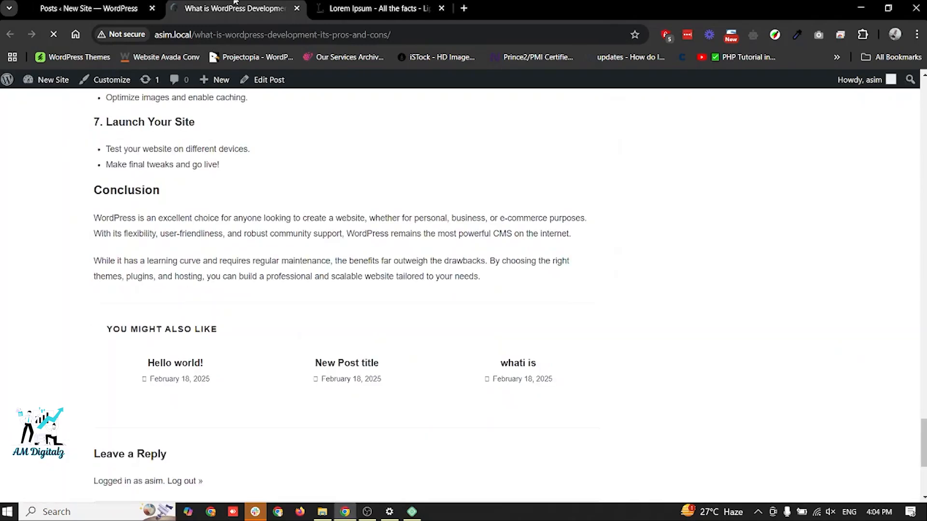
scroll(263, 258, down, 5)
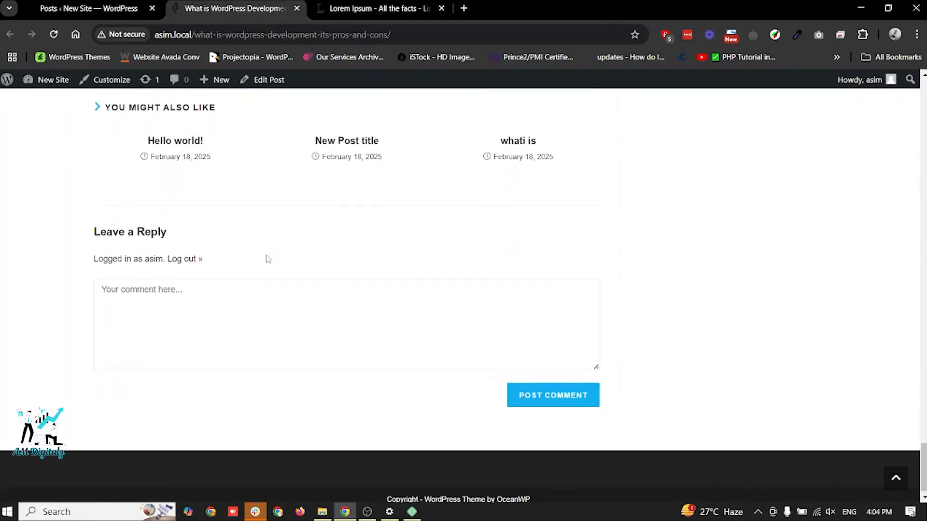
click(198, 300)
text(this is a comment)
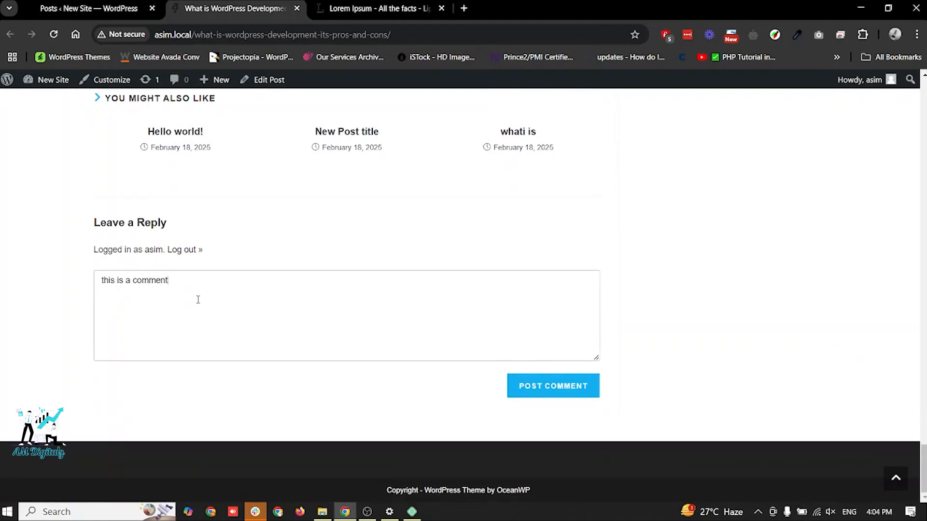
click(546, 385)
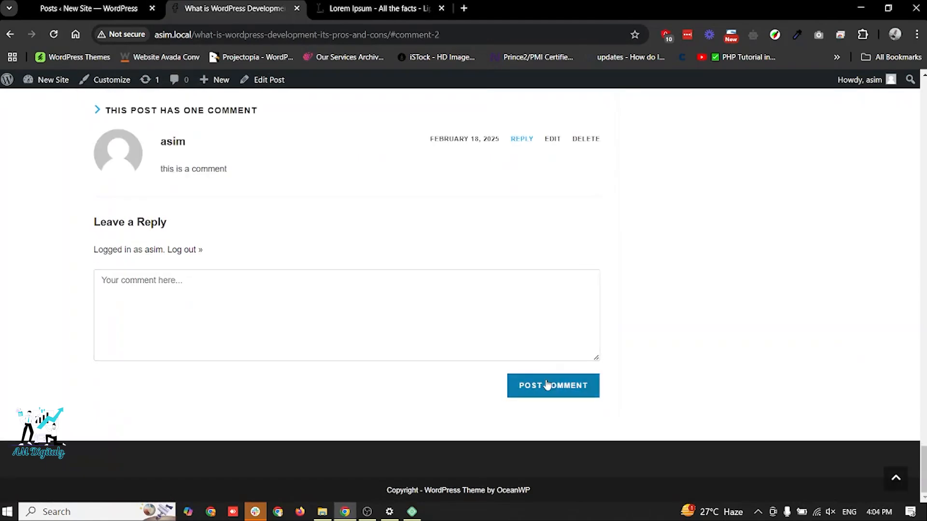
scroll(358, 312, up, 3)
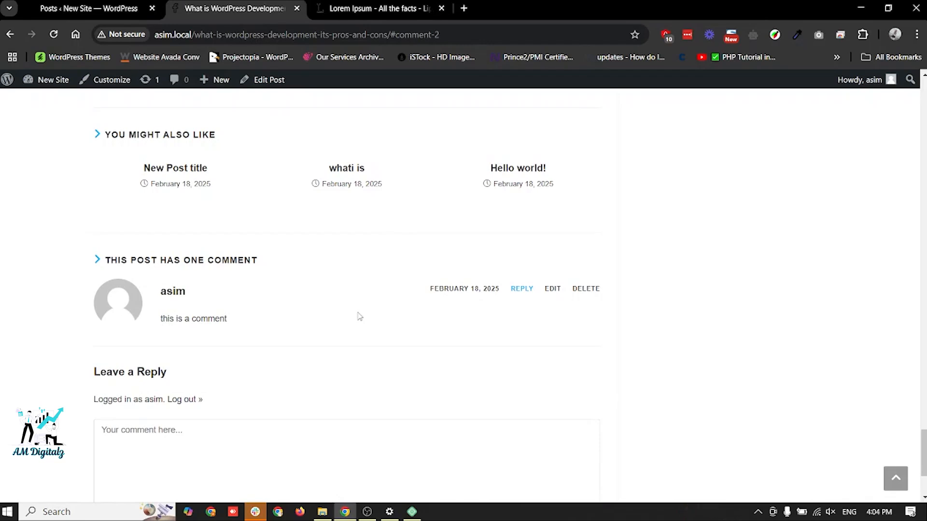
- Unapprove the comment "this is a comment" in the site's Comments list
click(89, 8)
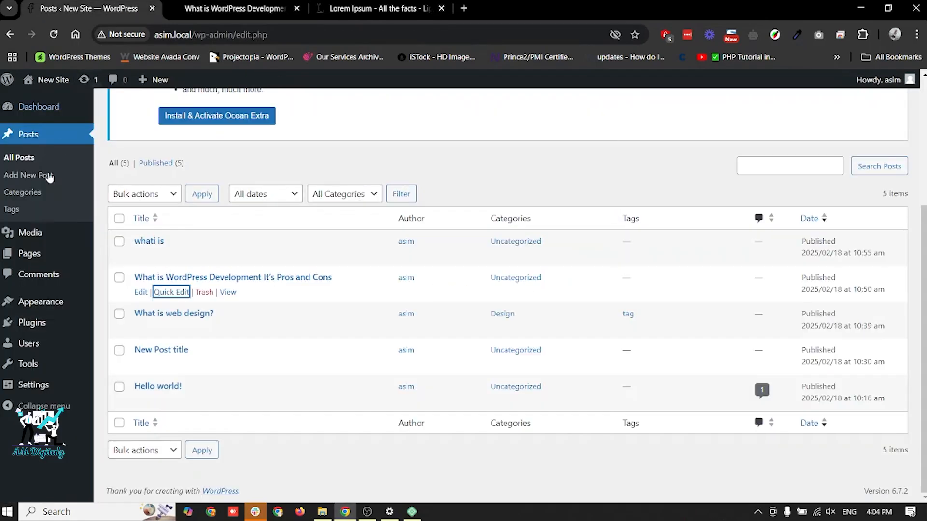
click(47, 288)
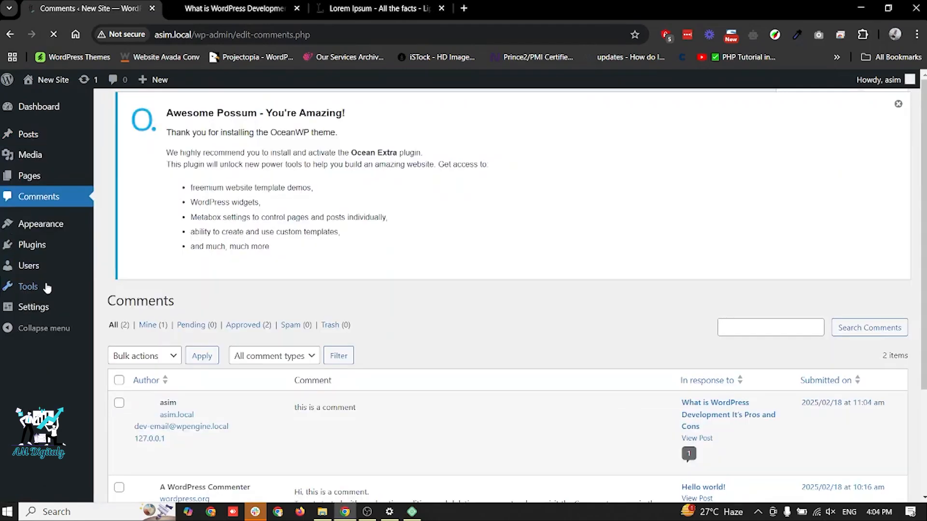
scroll(357, 198, down, 3)
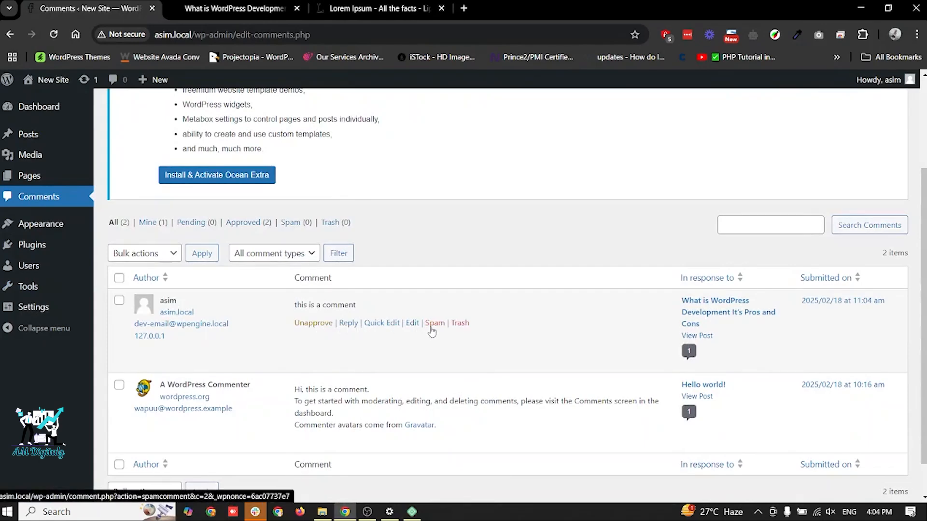
click(322, 323)
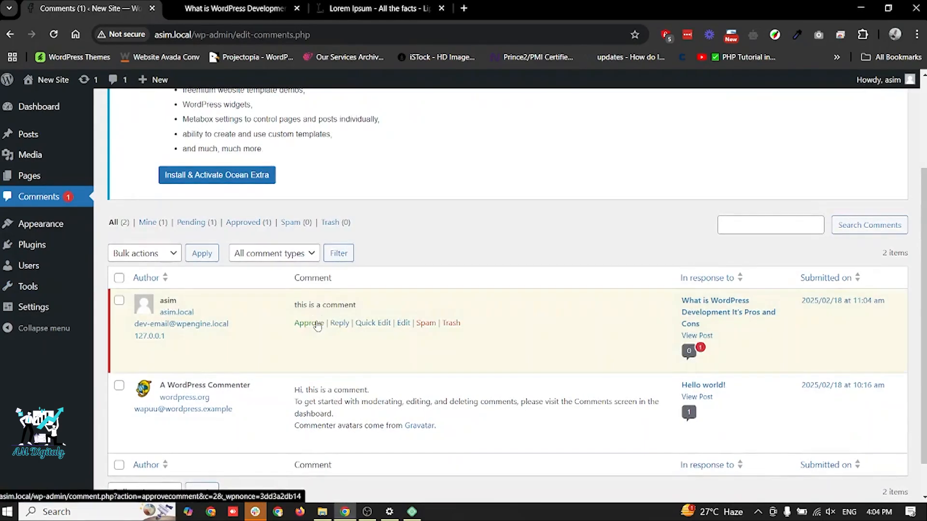
- Reload the live post to check how the unapproved comment is displayed, and return to the Comments list
click(231, 9)
key(F5)
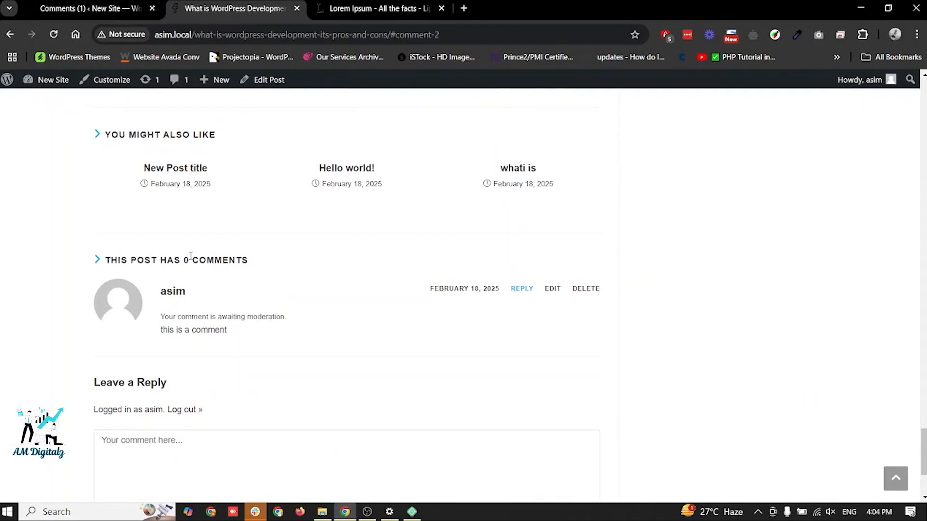
double_click(198, 318)
click(84, 6)
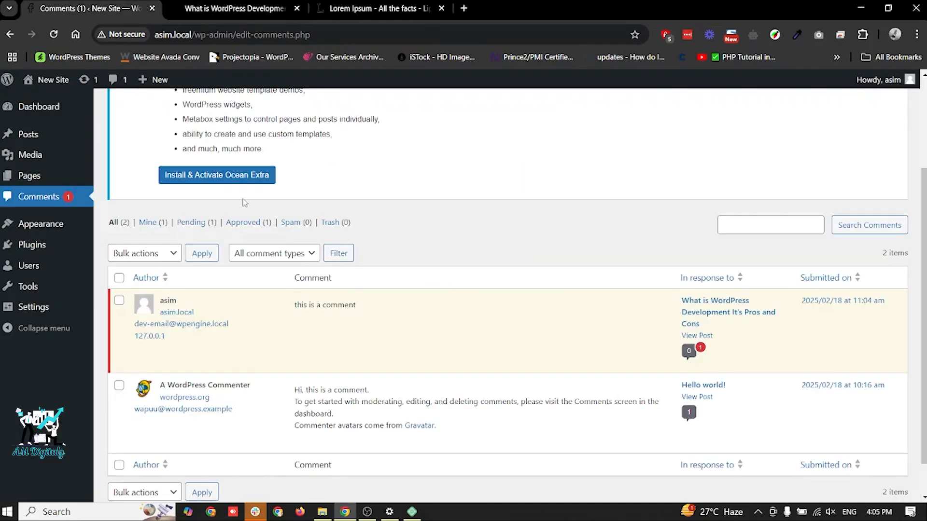
click(366, 512)
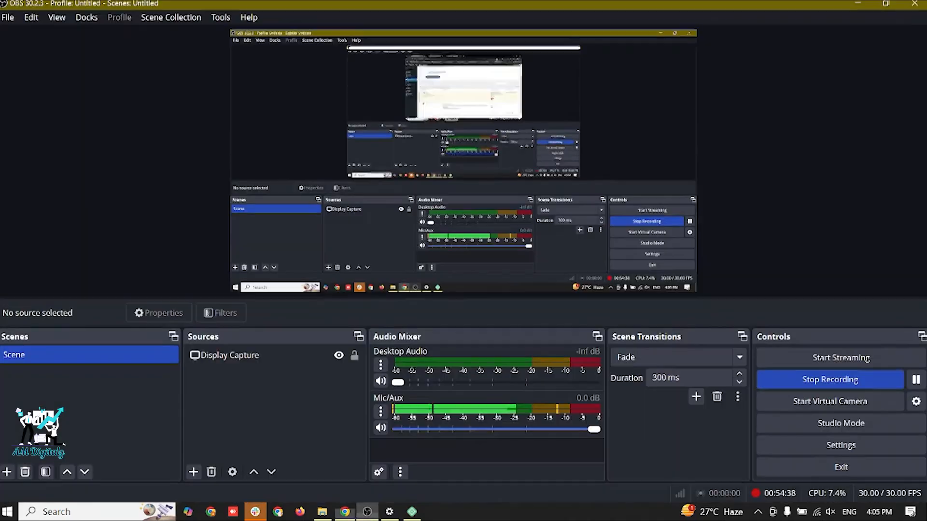